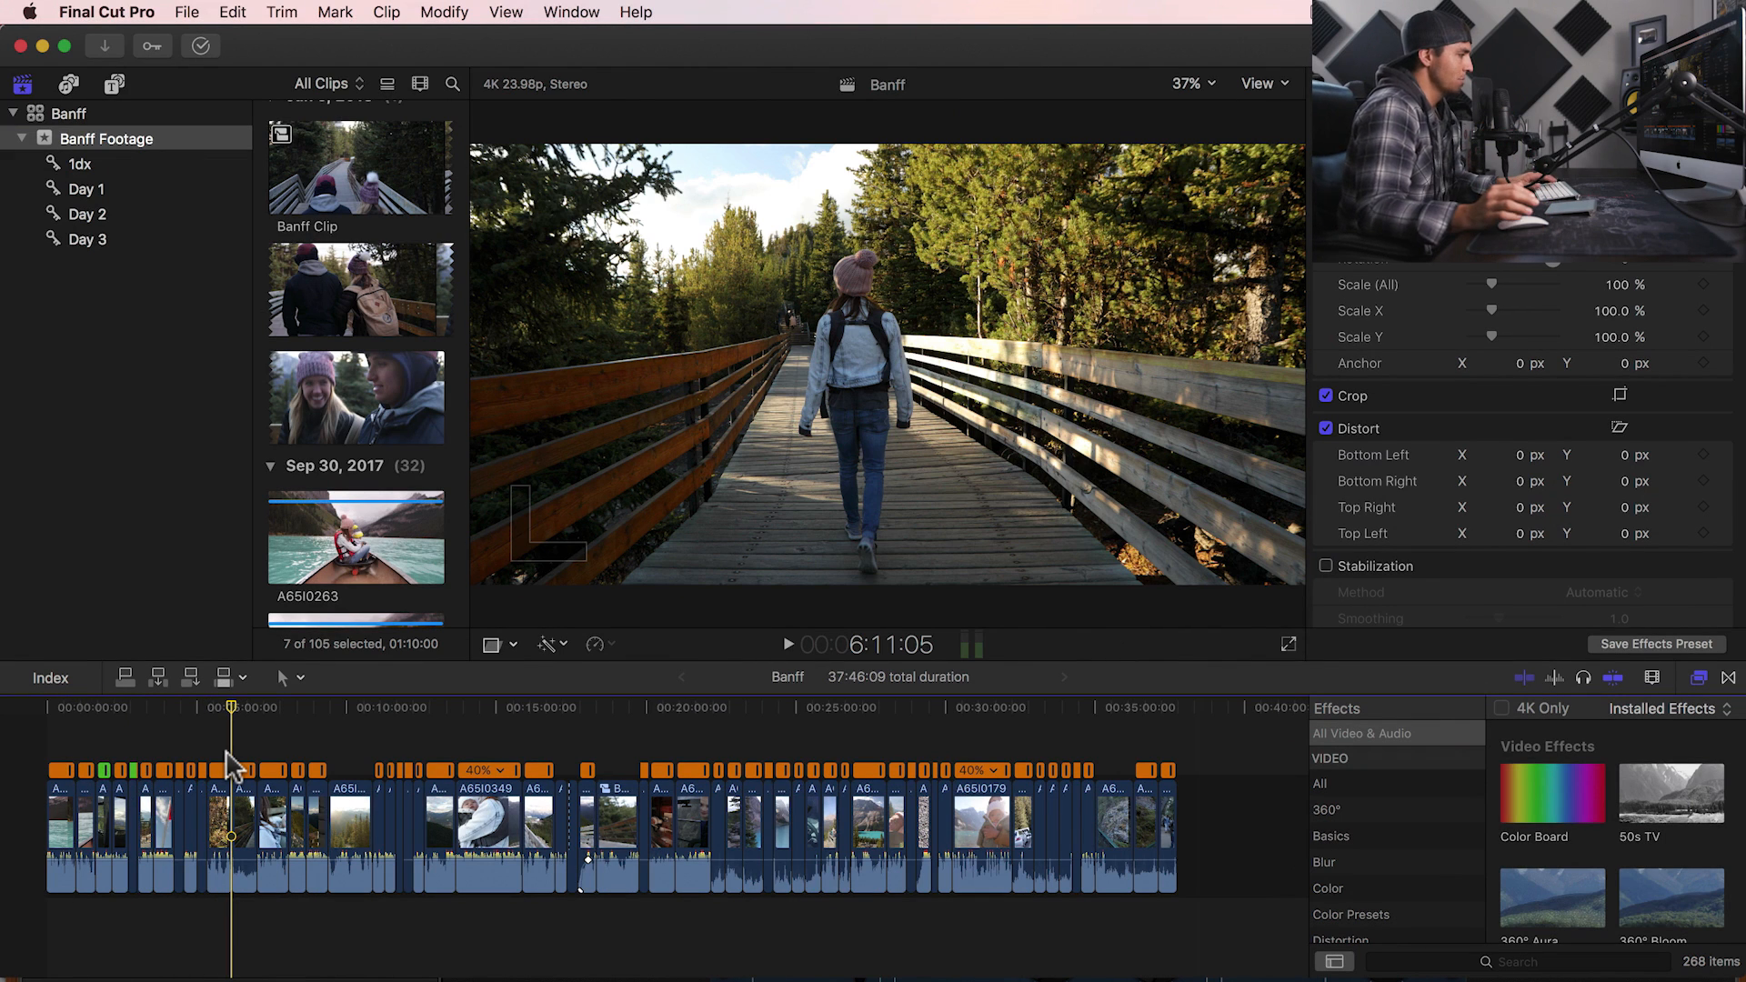
- Play a short stretch of the boardwalk clip from the playhead and magnify the timeline around the stopping point to frame level
key(space)
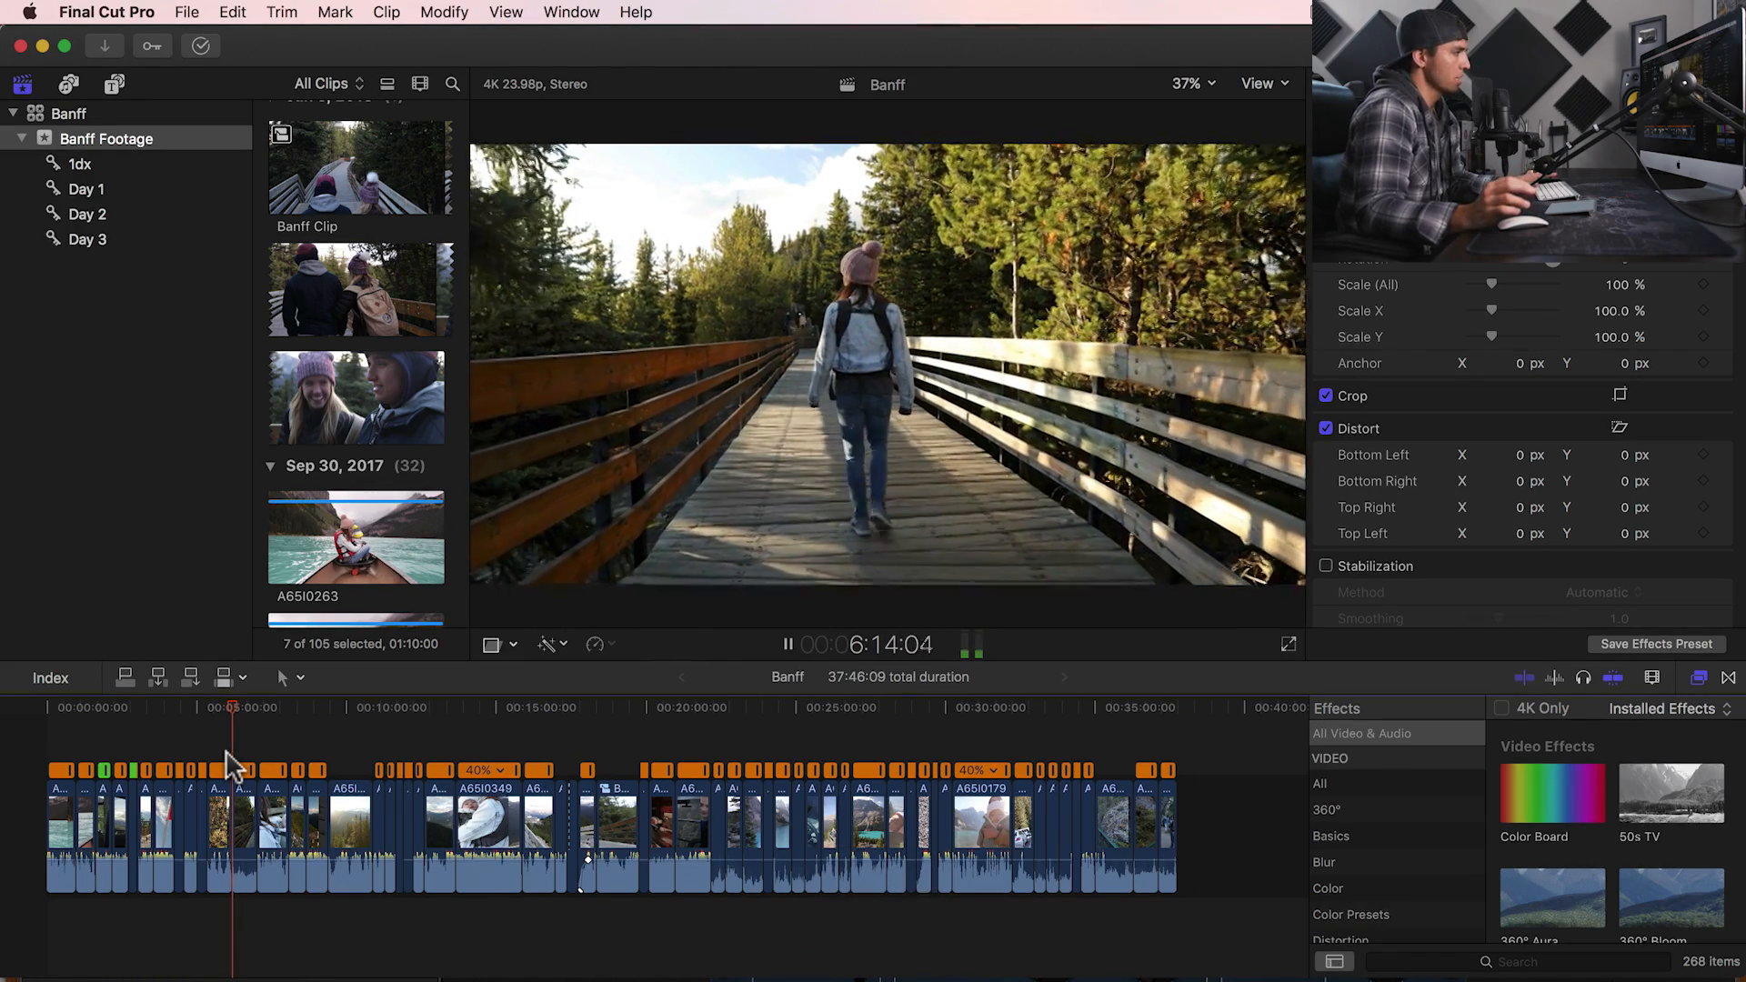
key(space)
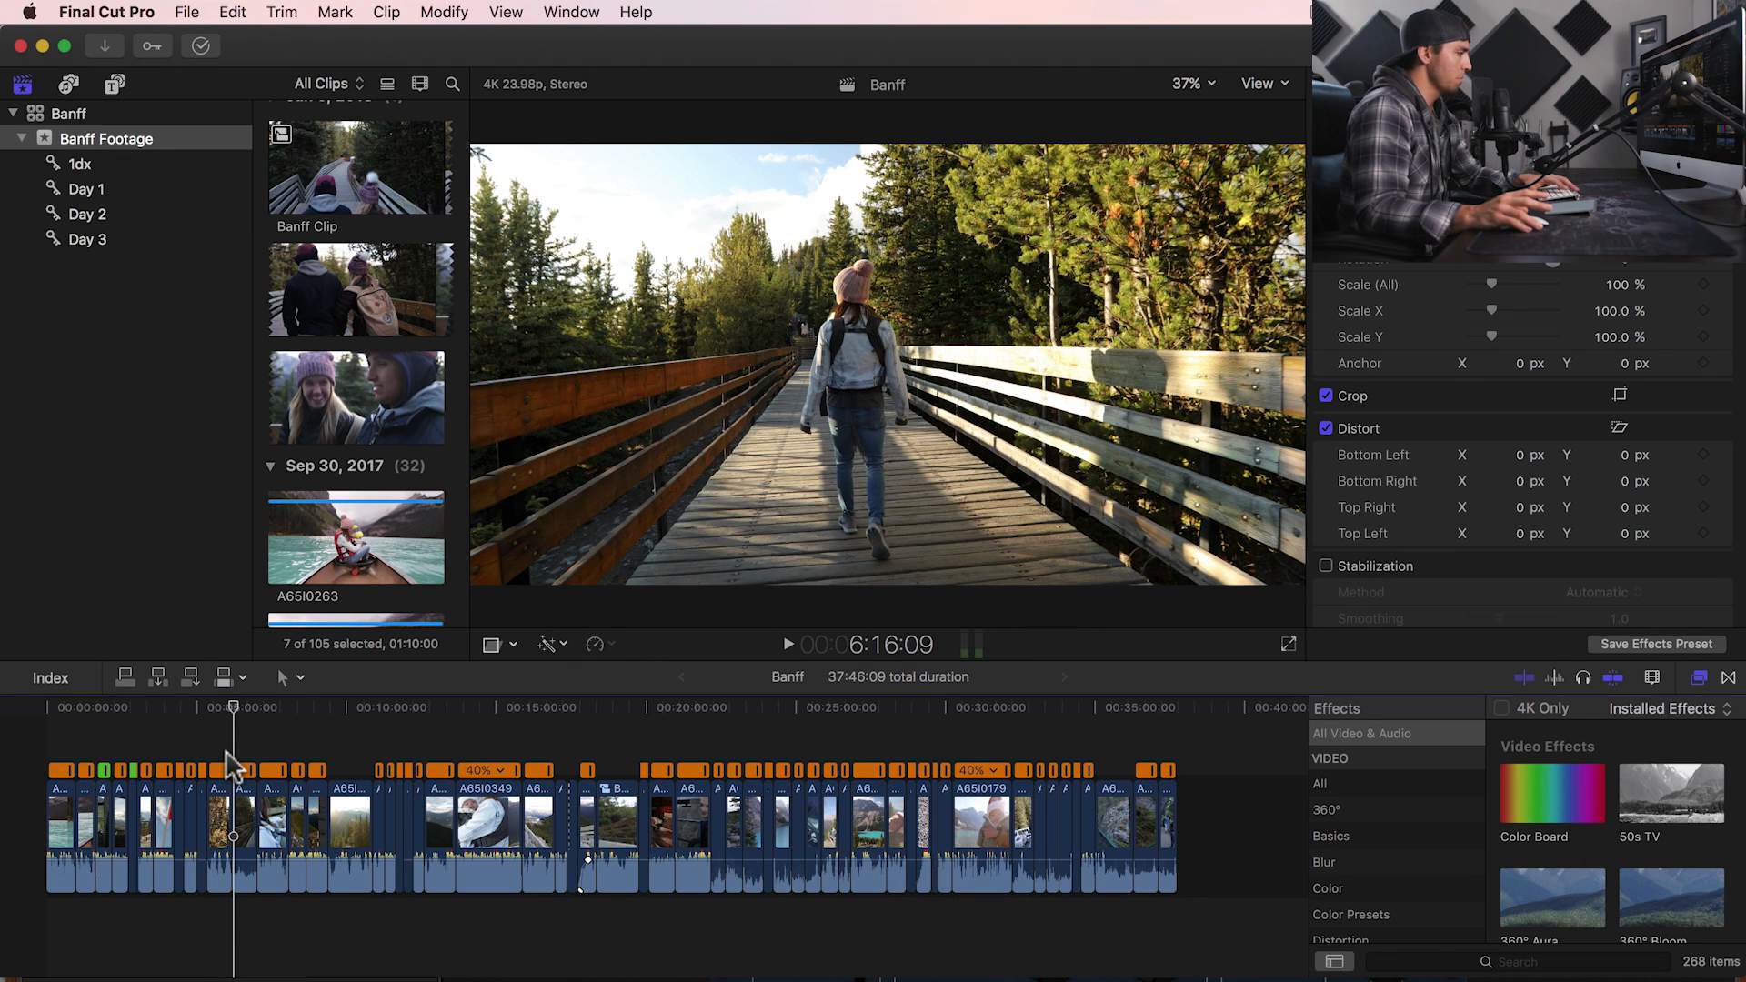
key(super+equal)
key(super+equal)
key(super+equal)
key(super+equal)
key(super+equal)
key(super+equal)
key(super+equal)
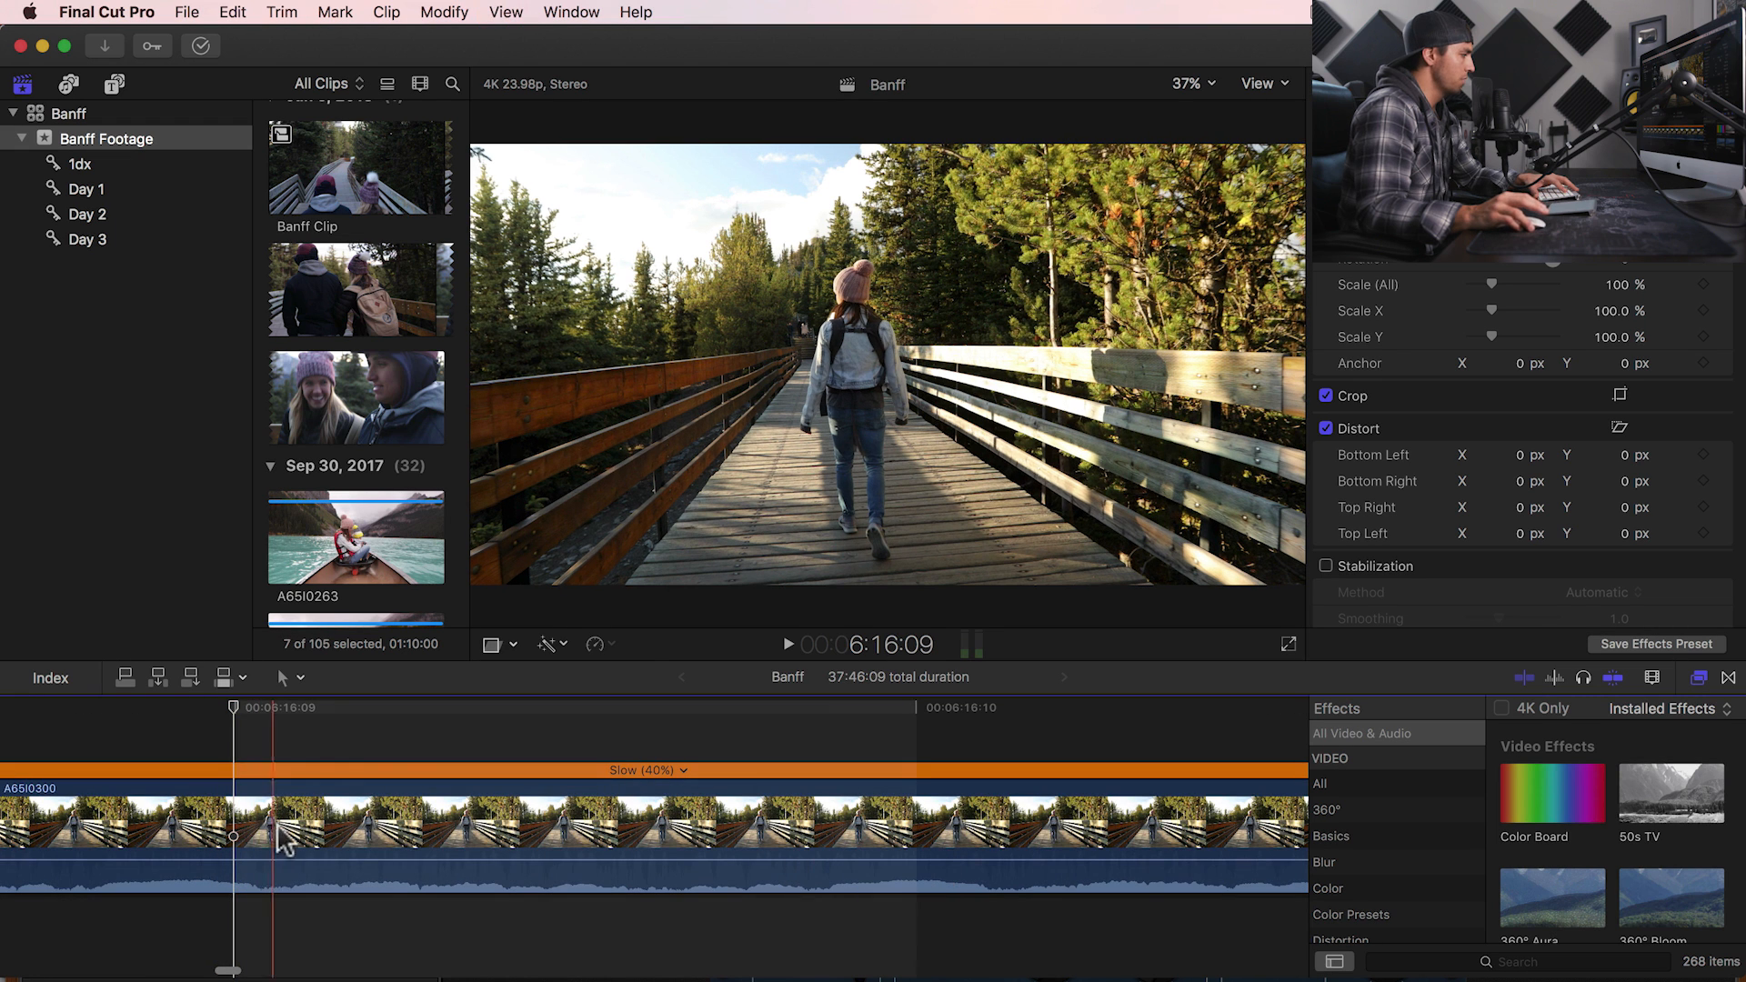
- Select the slow-motion boardwalk clip A65I0300 and scale the timeline back out so the whole project fits
click(343, 827)
key(super+minus)
key(super+minus)
key(super+minus)
key(super+minus)
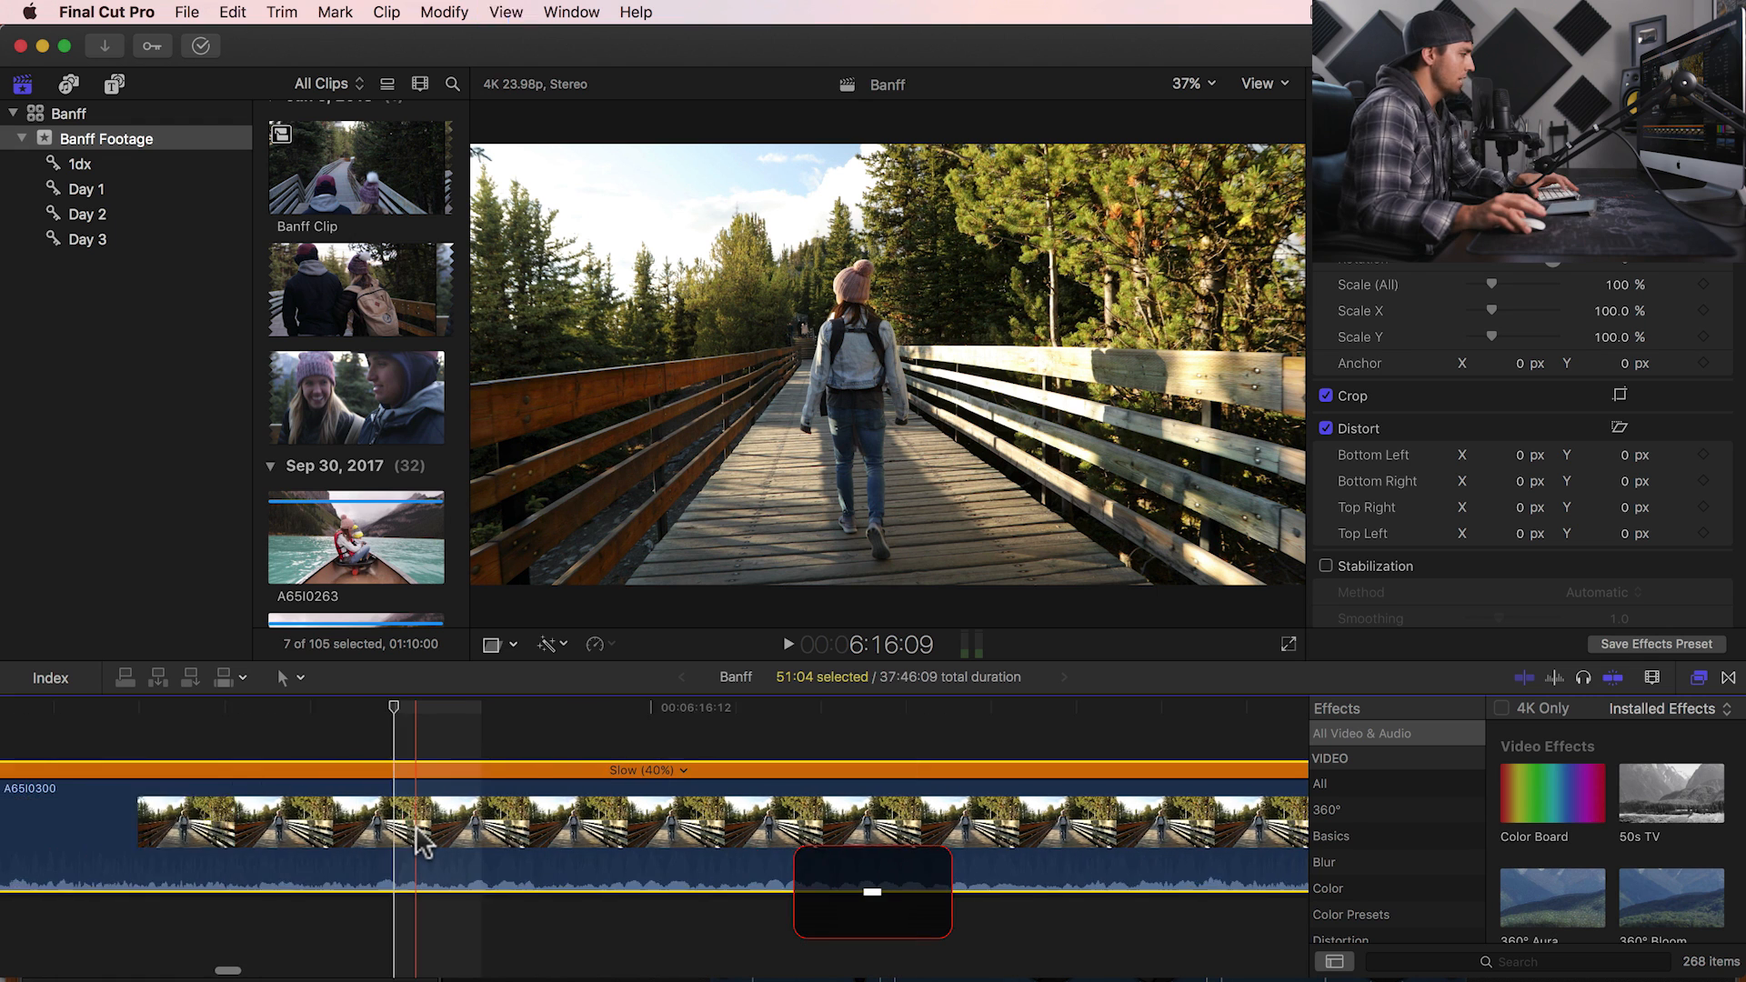
key(super+minus)
key(super+minus)
key(super+minus)
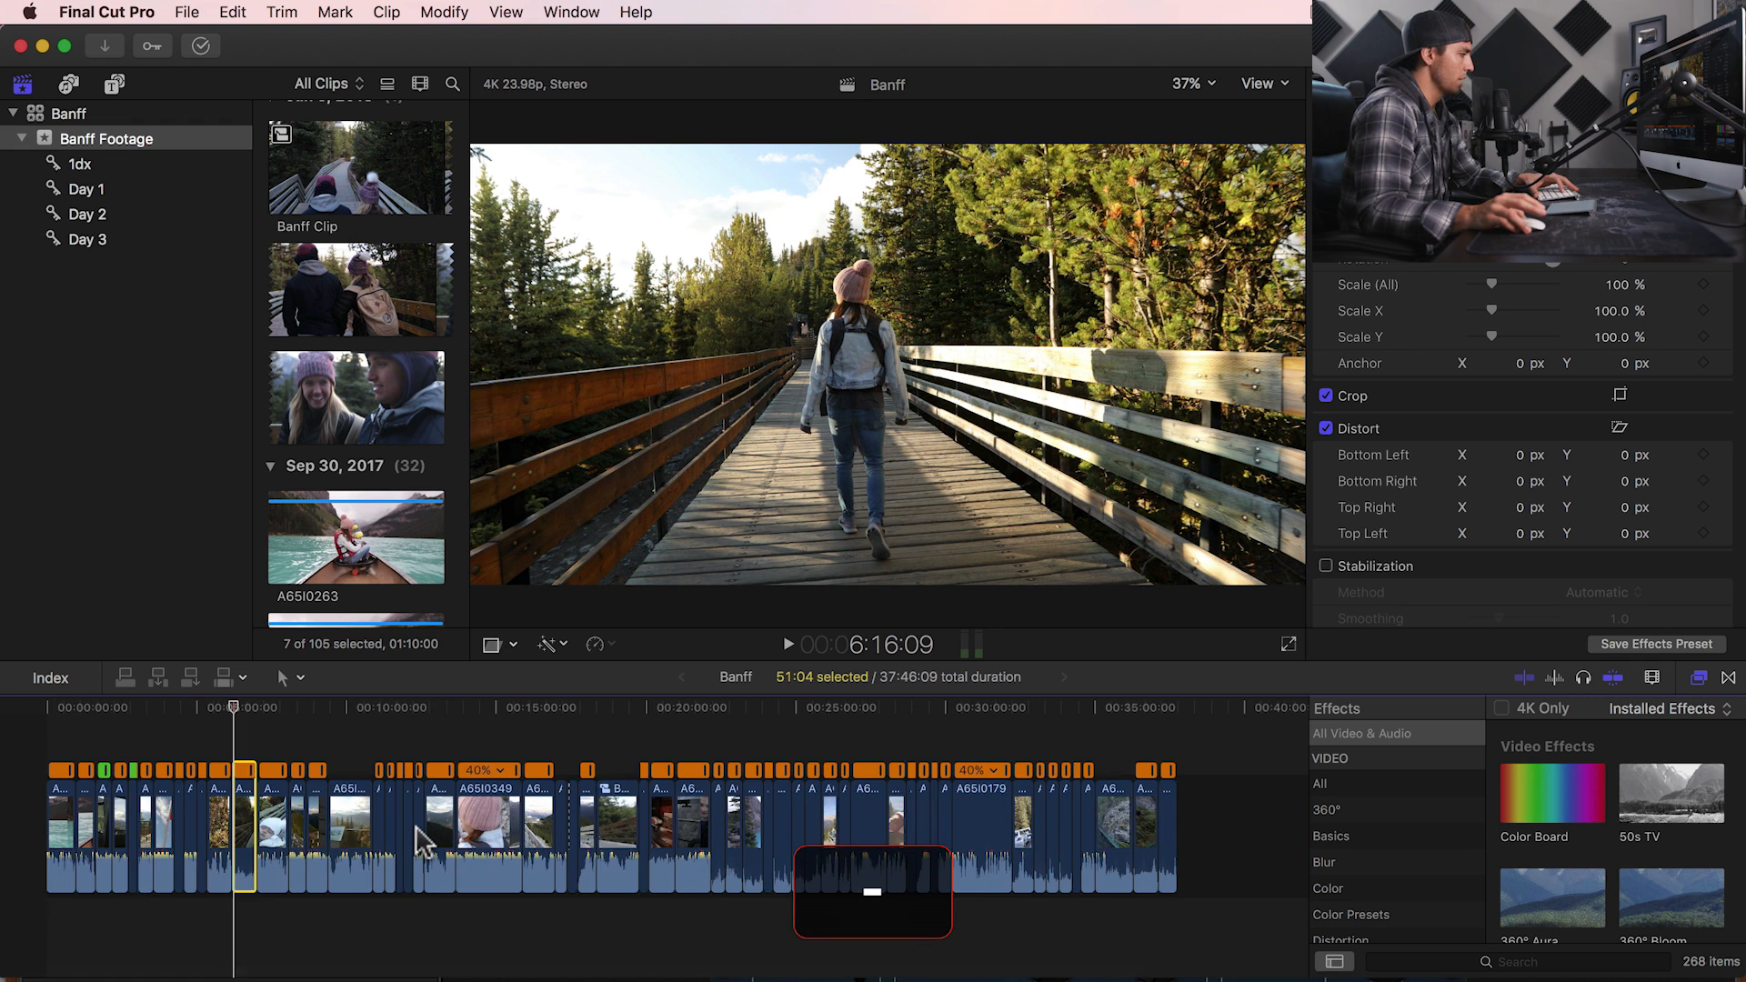
key(super+minus)
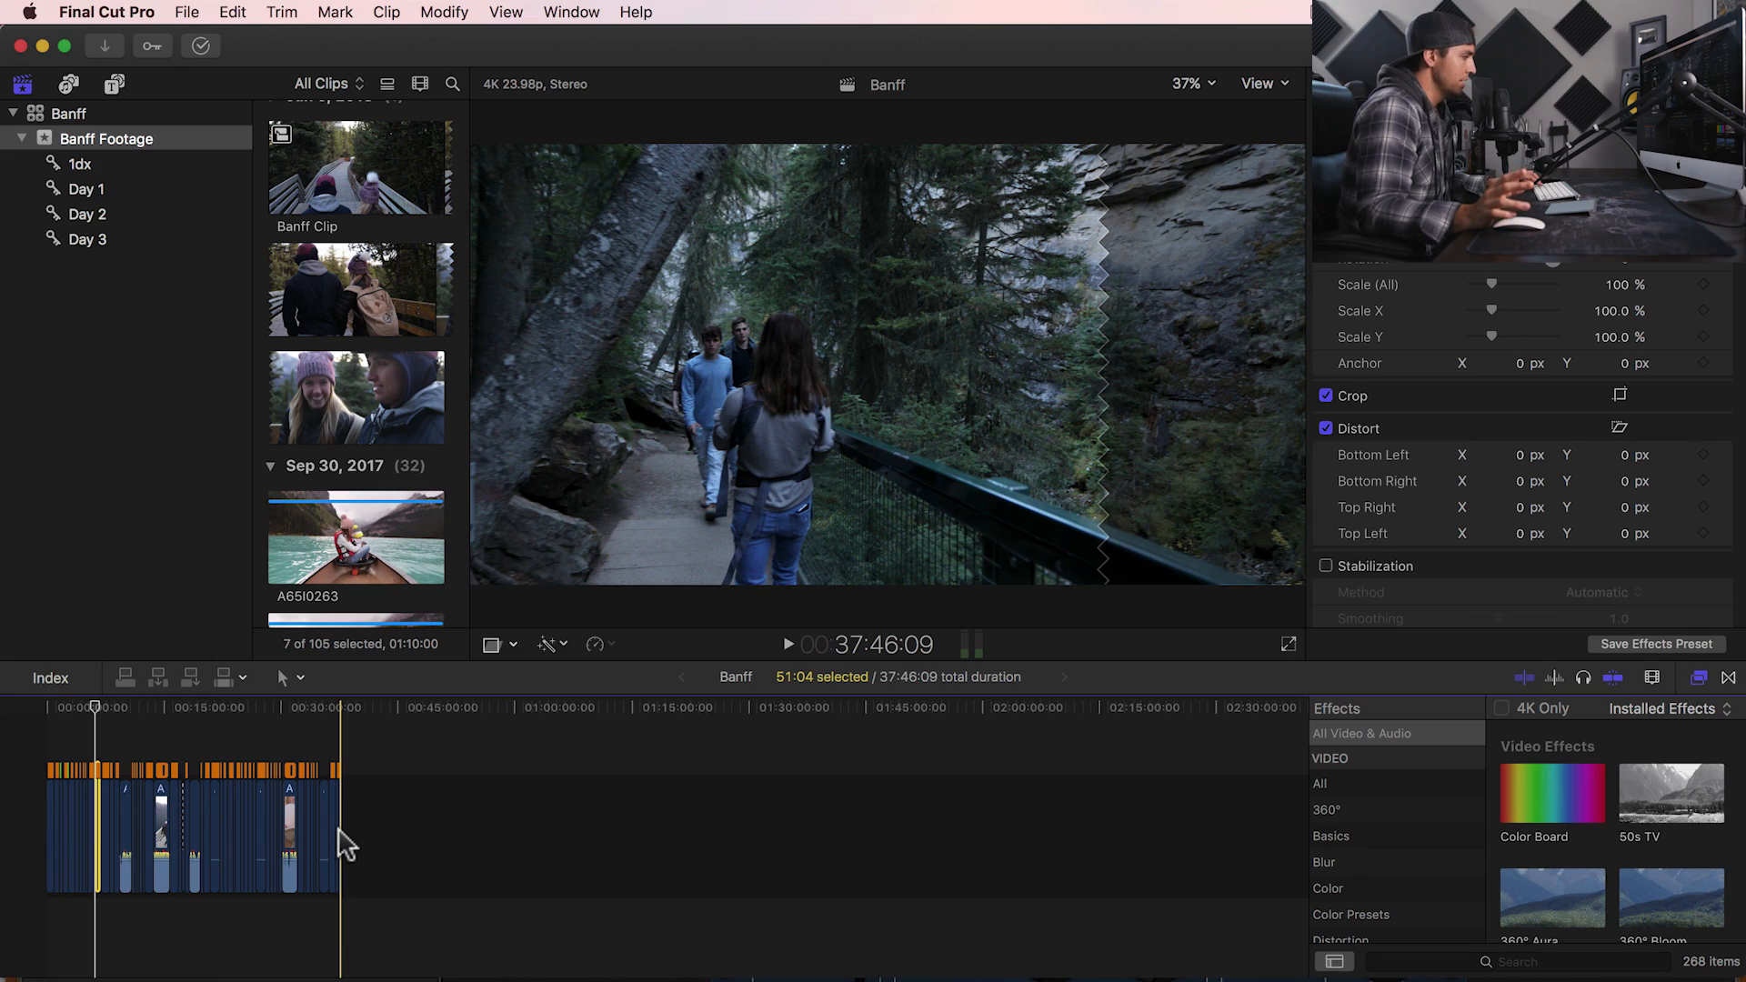
key(shift+z)
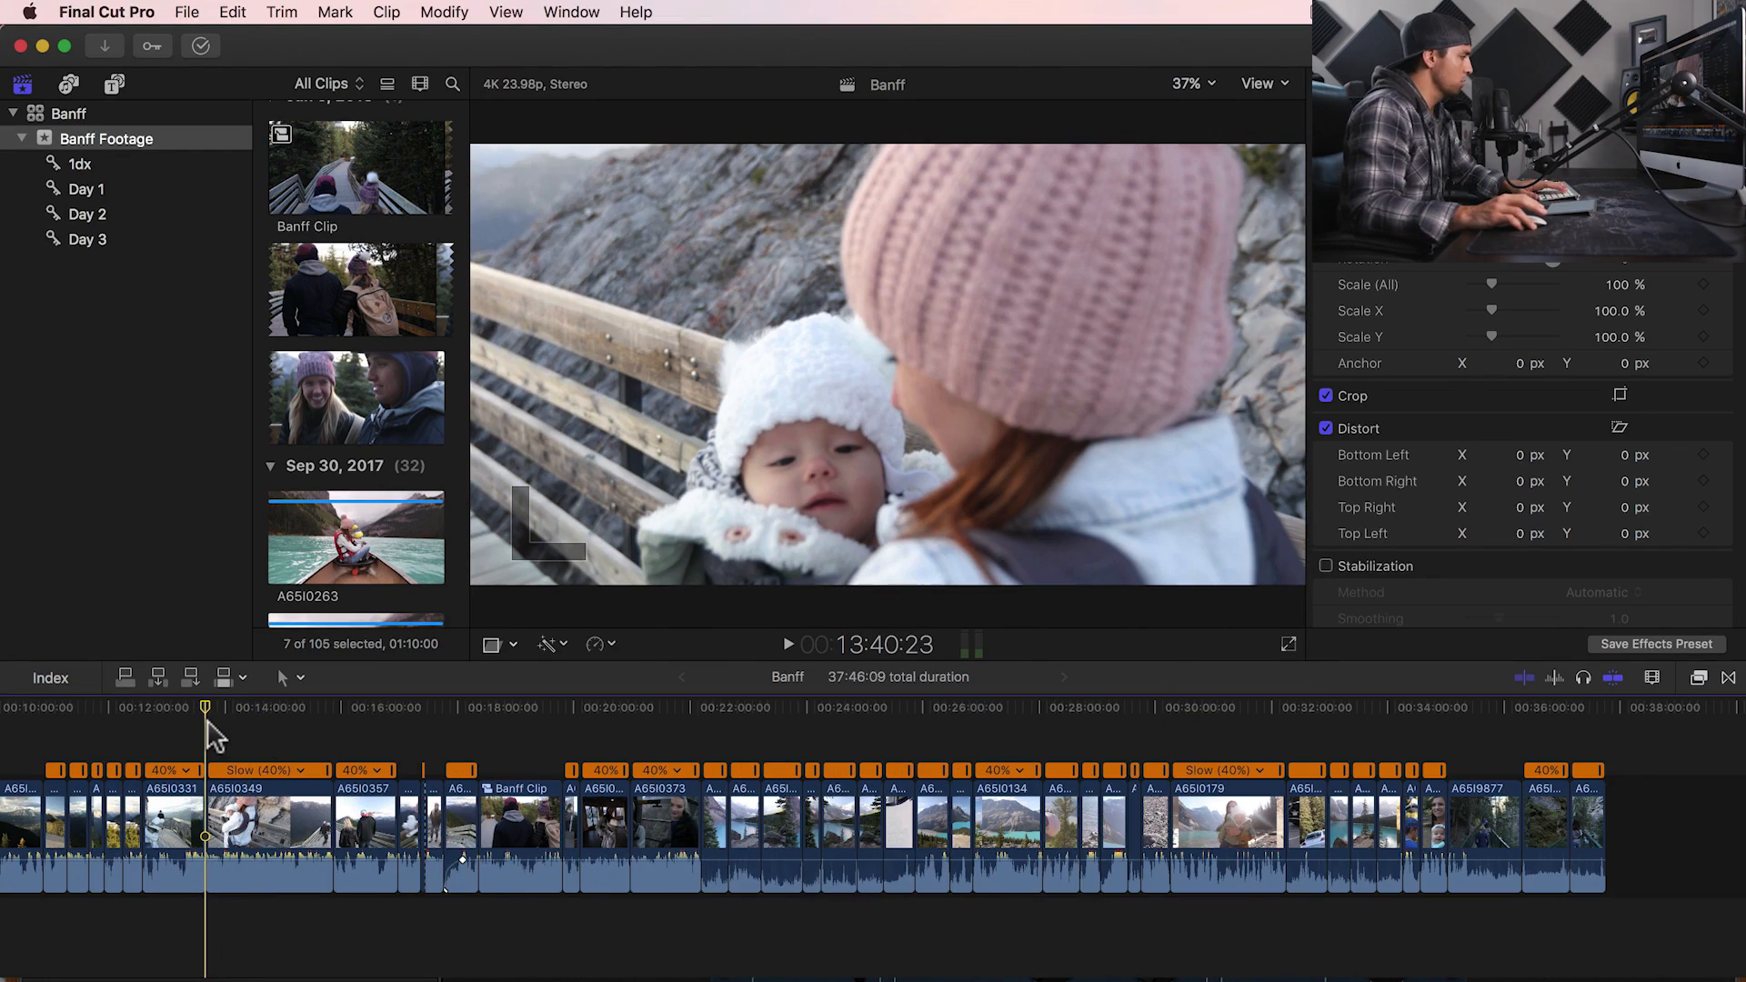
- Cut the slow-motion clip A65I0349 with the Blade tool at six points between about 13:48 and 14:19
key(super+equal)
key(b)
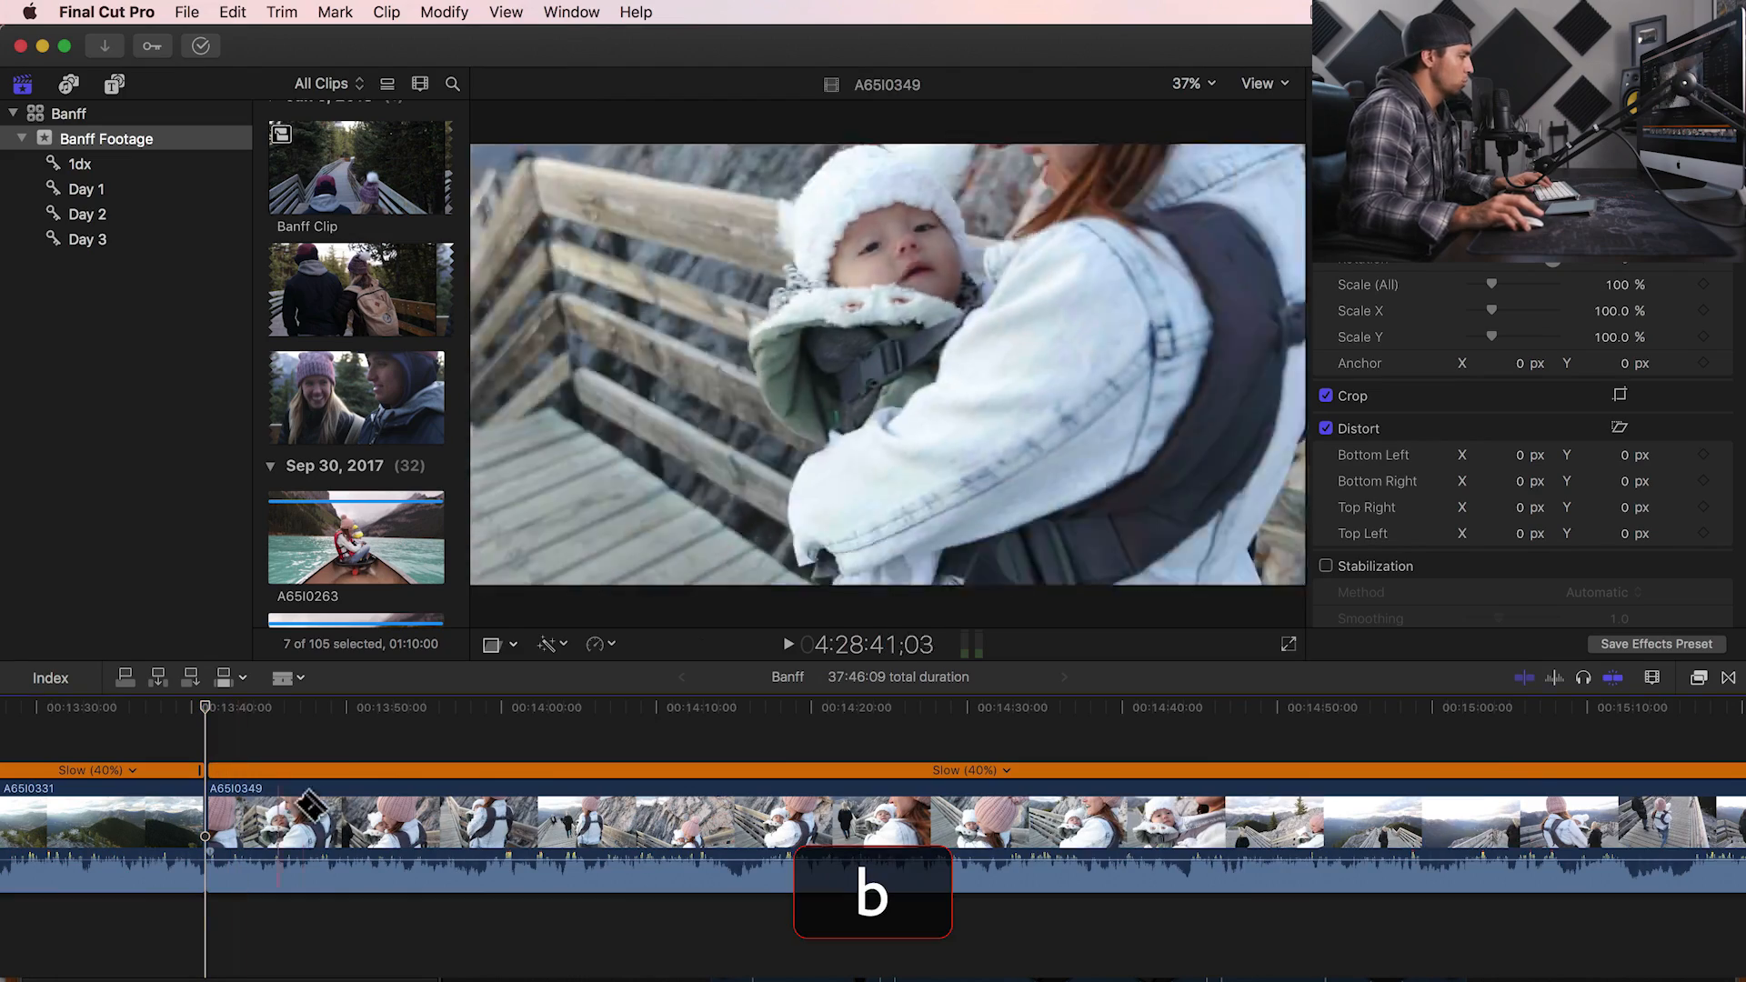
click(327, 818)
click(410, 819)
click(505, 818)
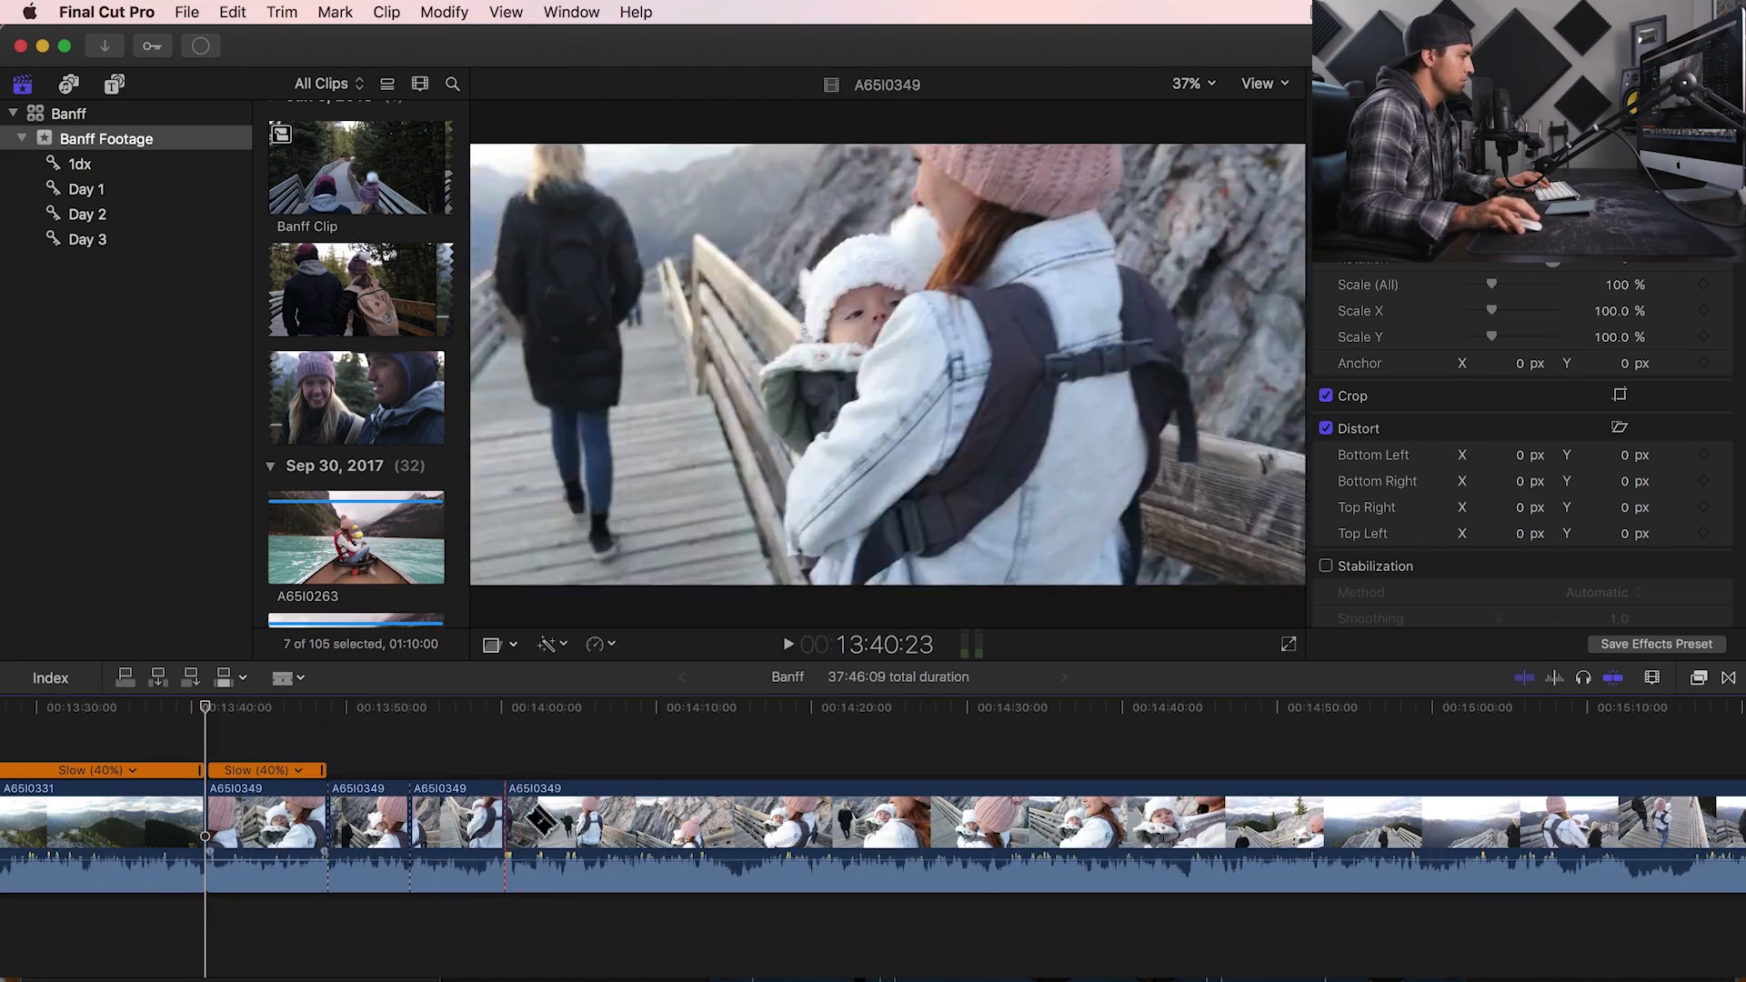
click(606, 819)
click(725, 819)
click(813, 819)
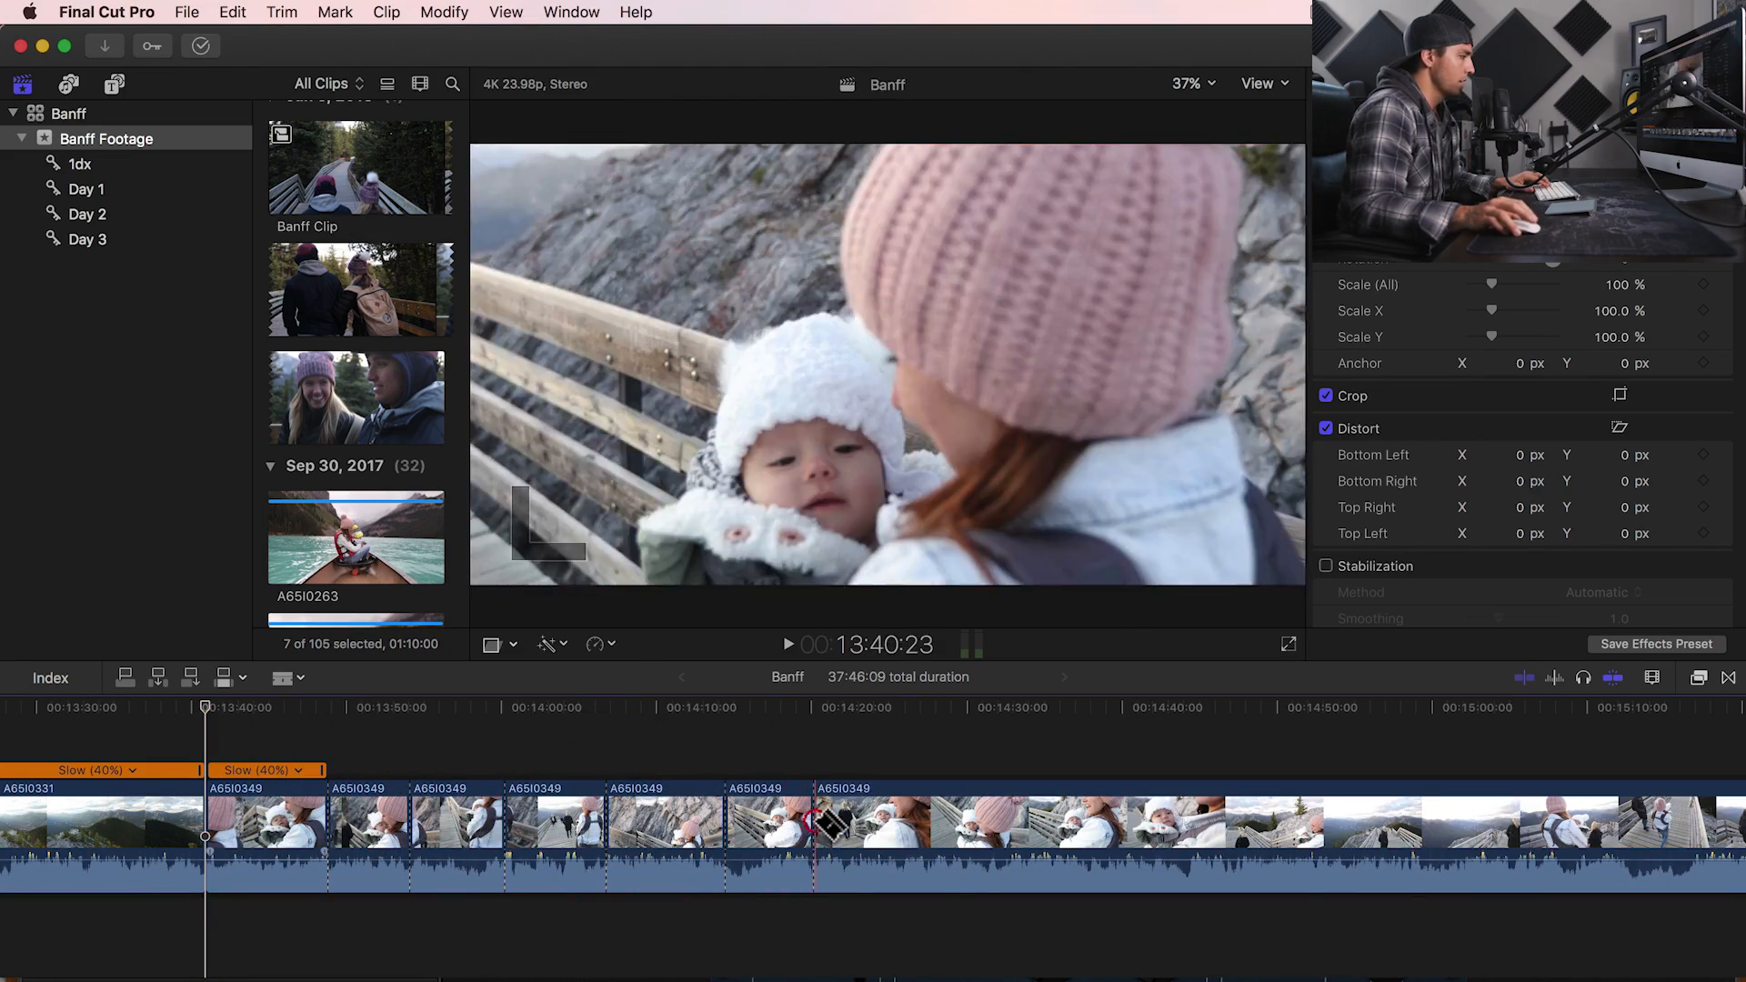
key(a)
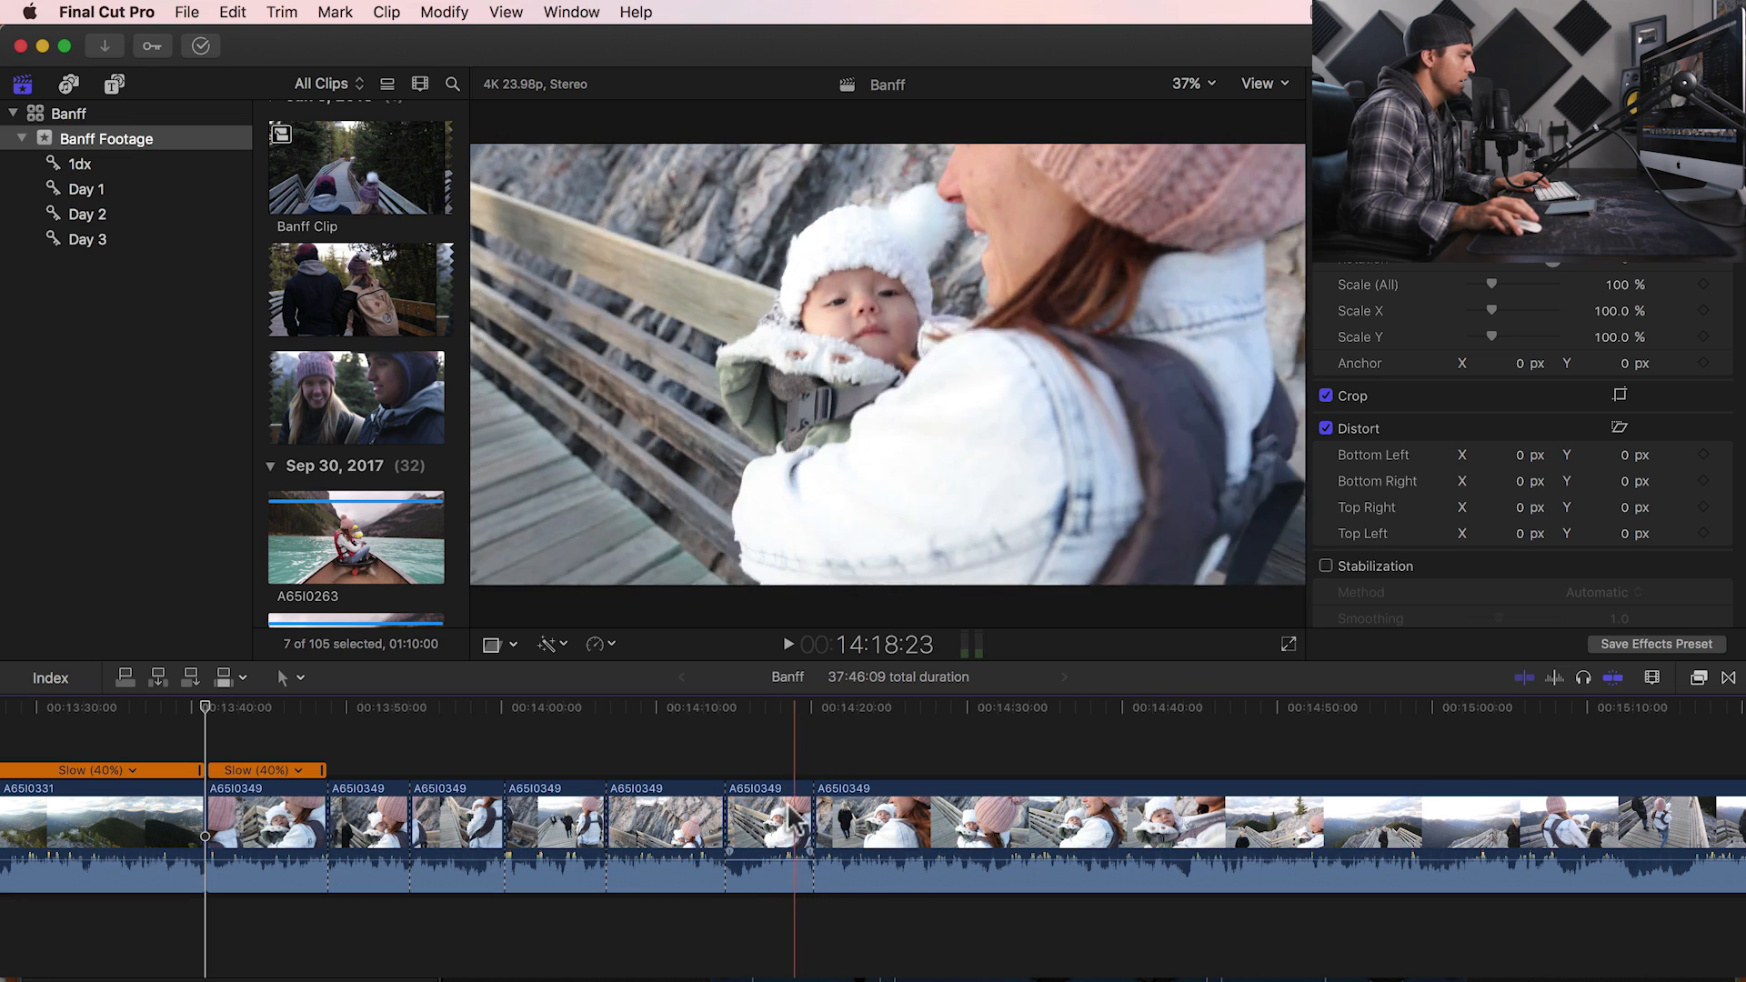
- Delete the short A65I0349 segments one at a time, from the one before the last cut back to the second segment
click(772, 822)
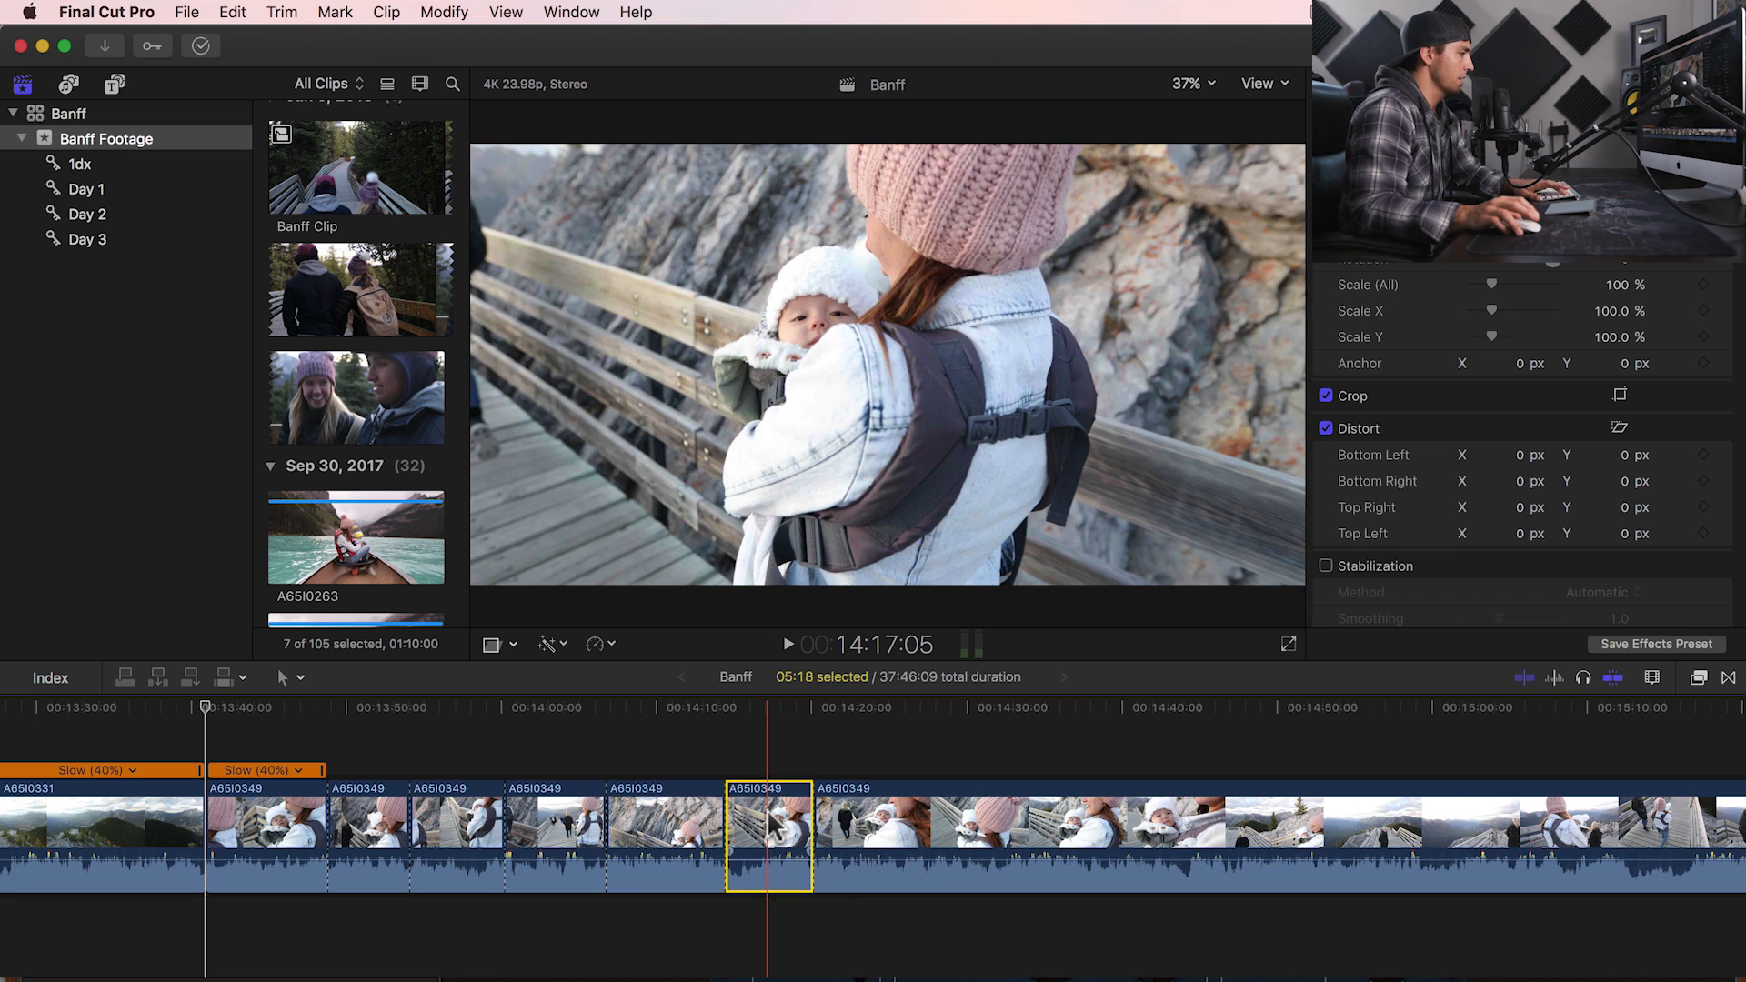
key(BackSpace)
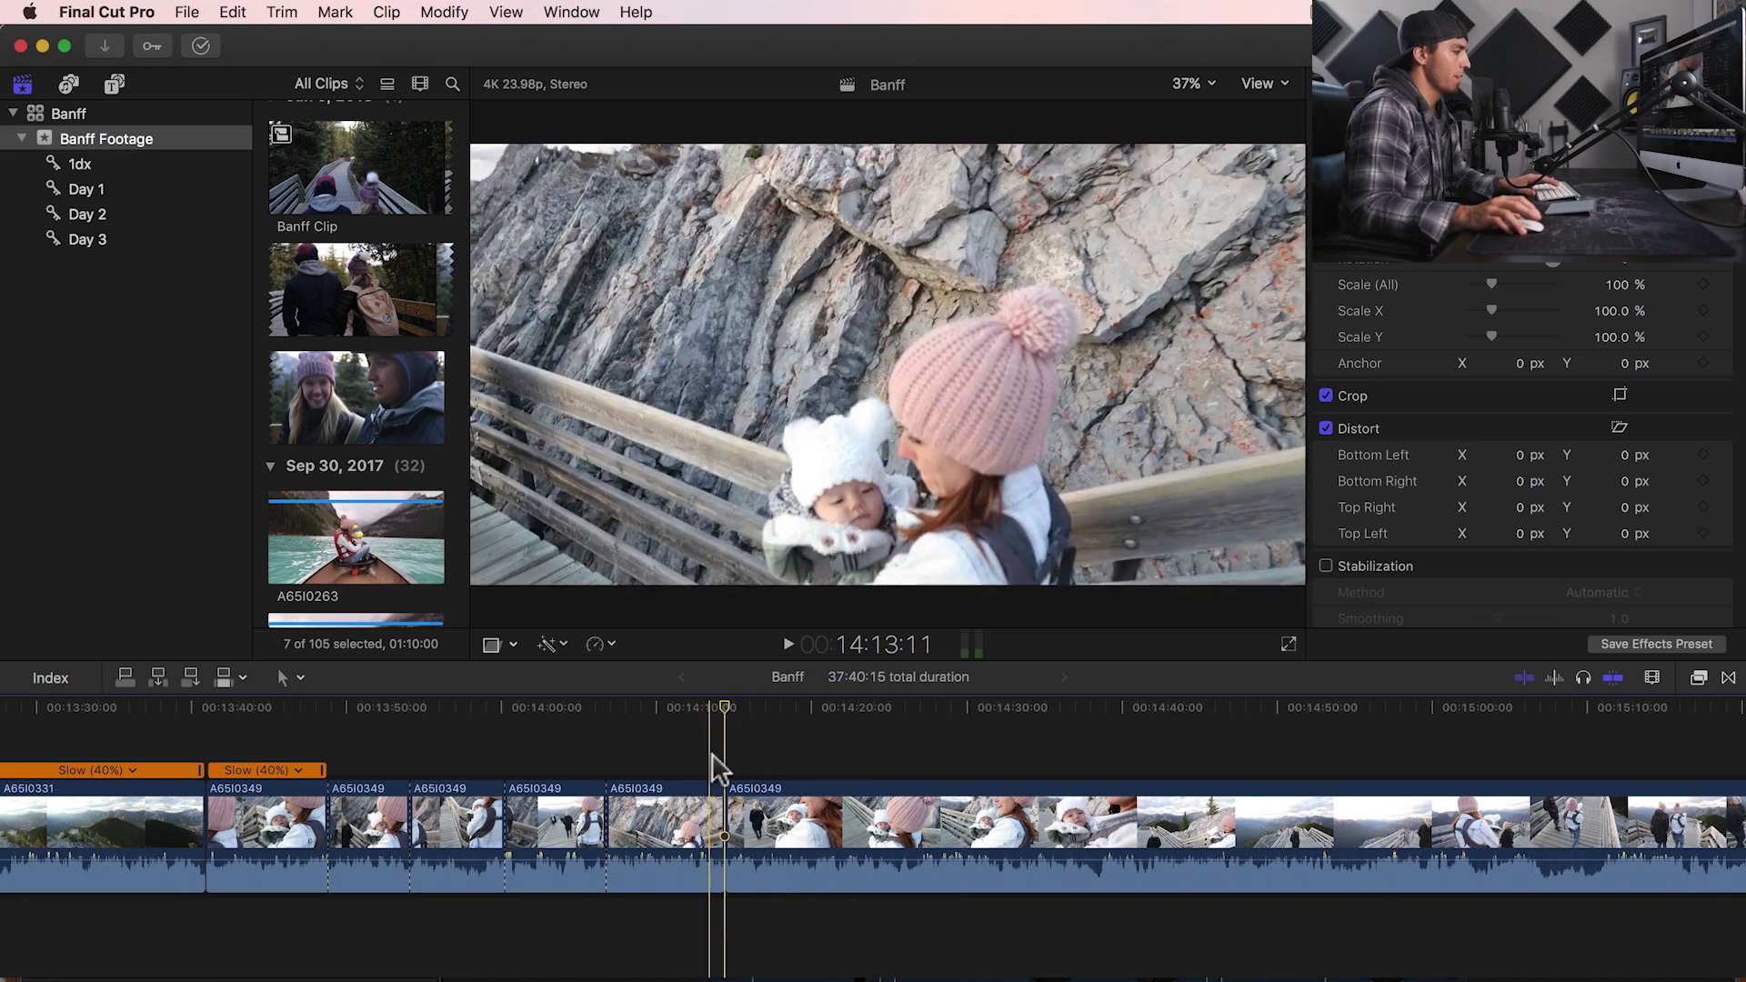
key(l)
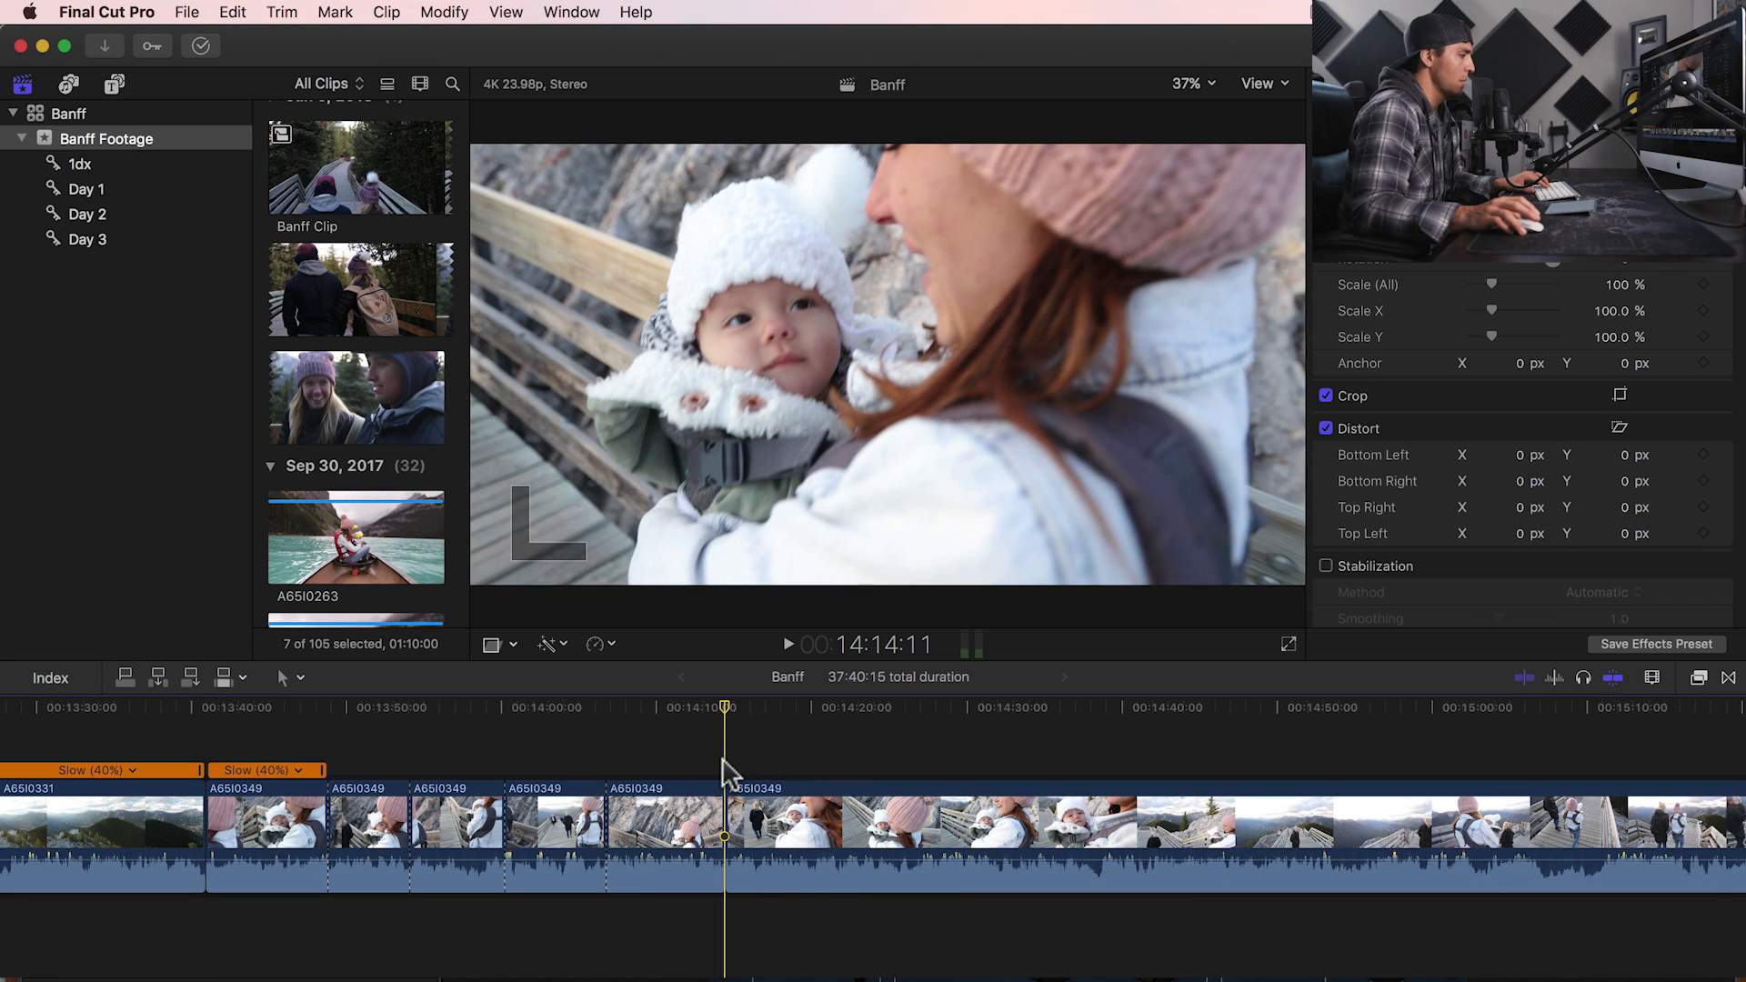
click(672, 823)
key(BackSpace)
key(l)
click(555, 823)
key(BackSpace)
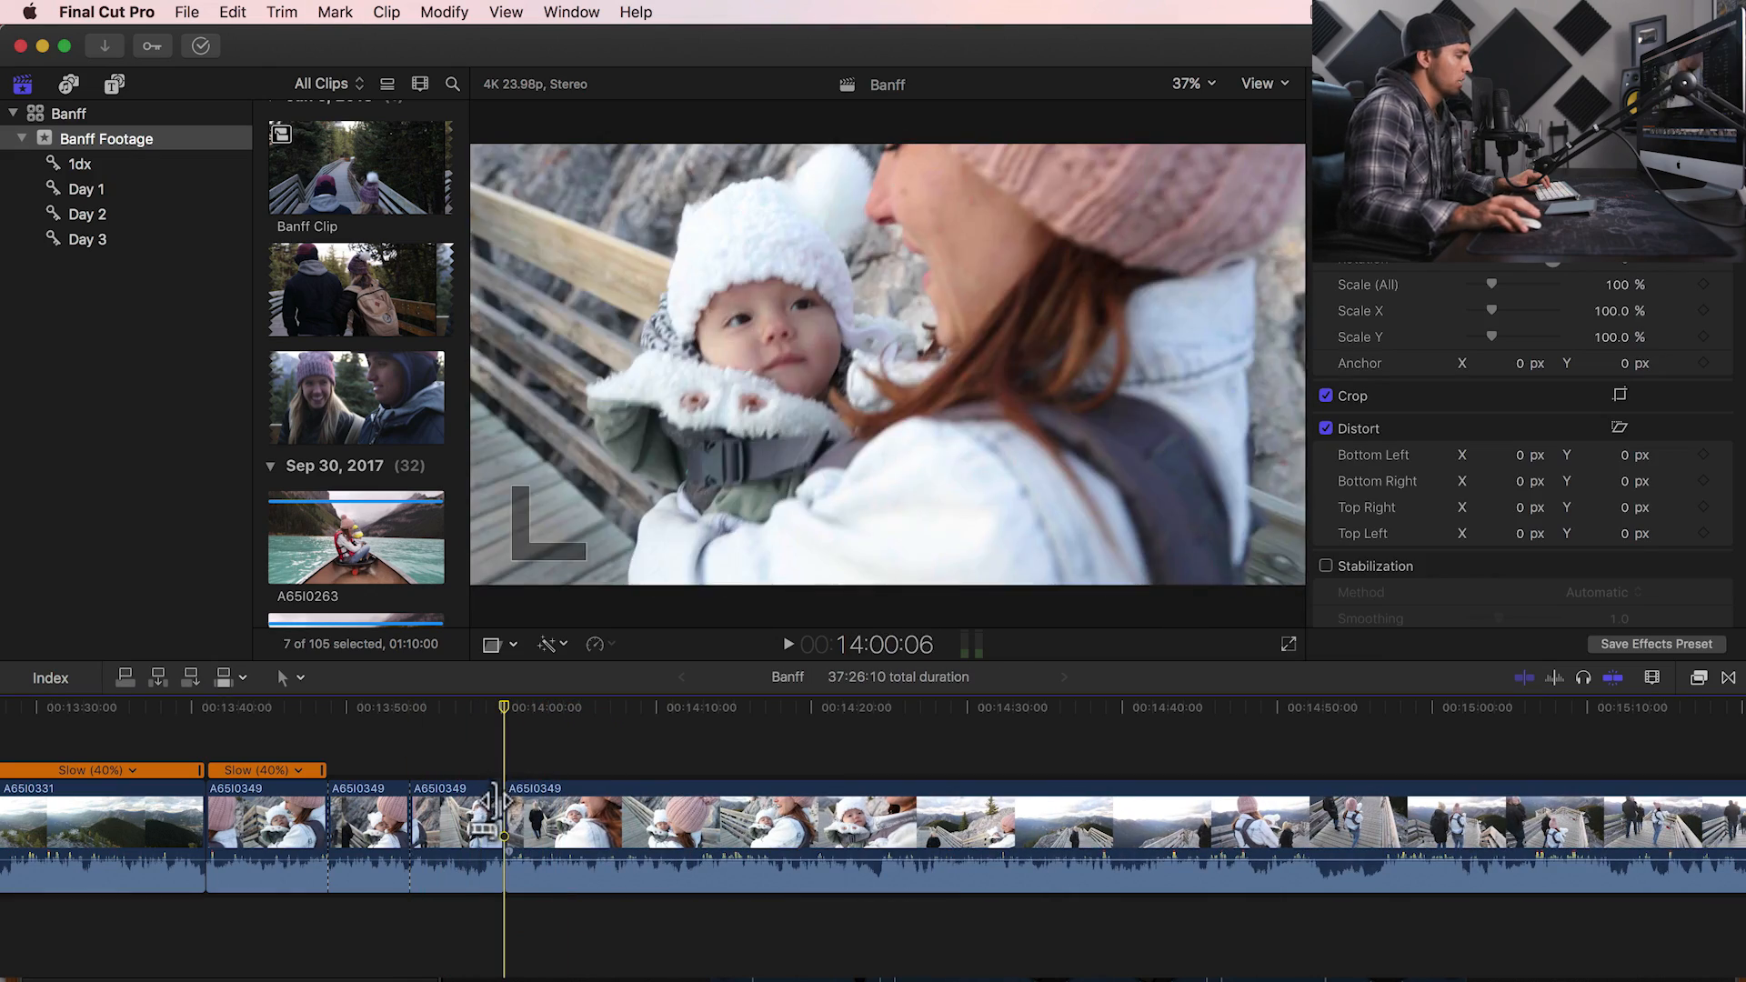
click(468, 823)
key(BackSpace)
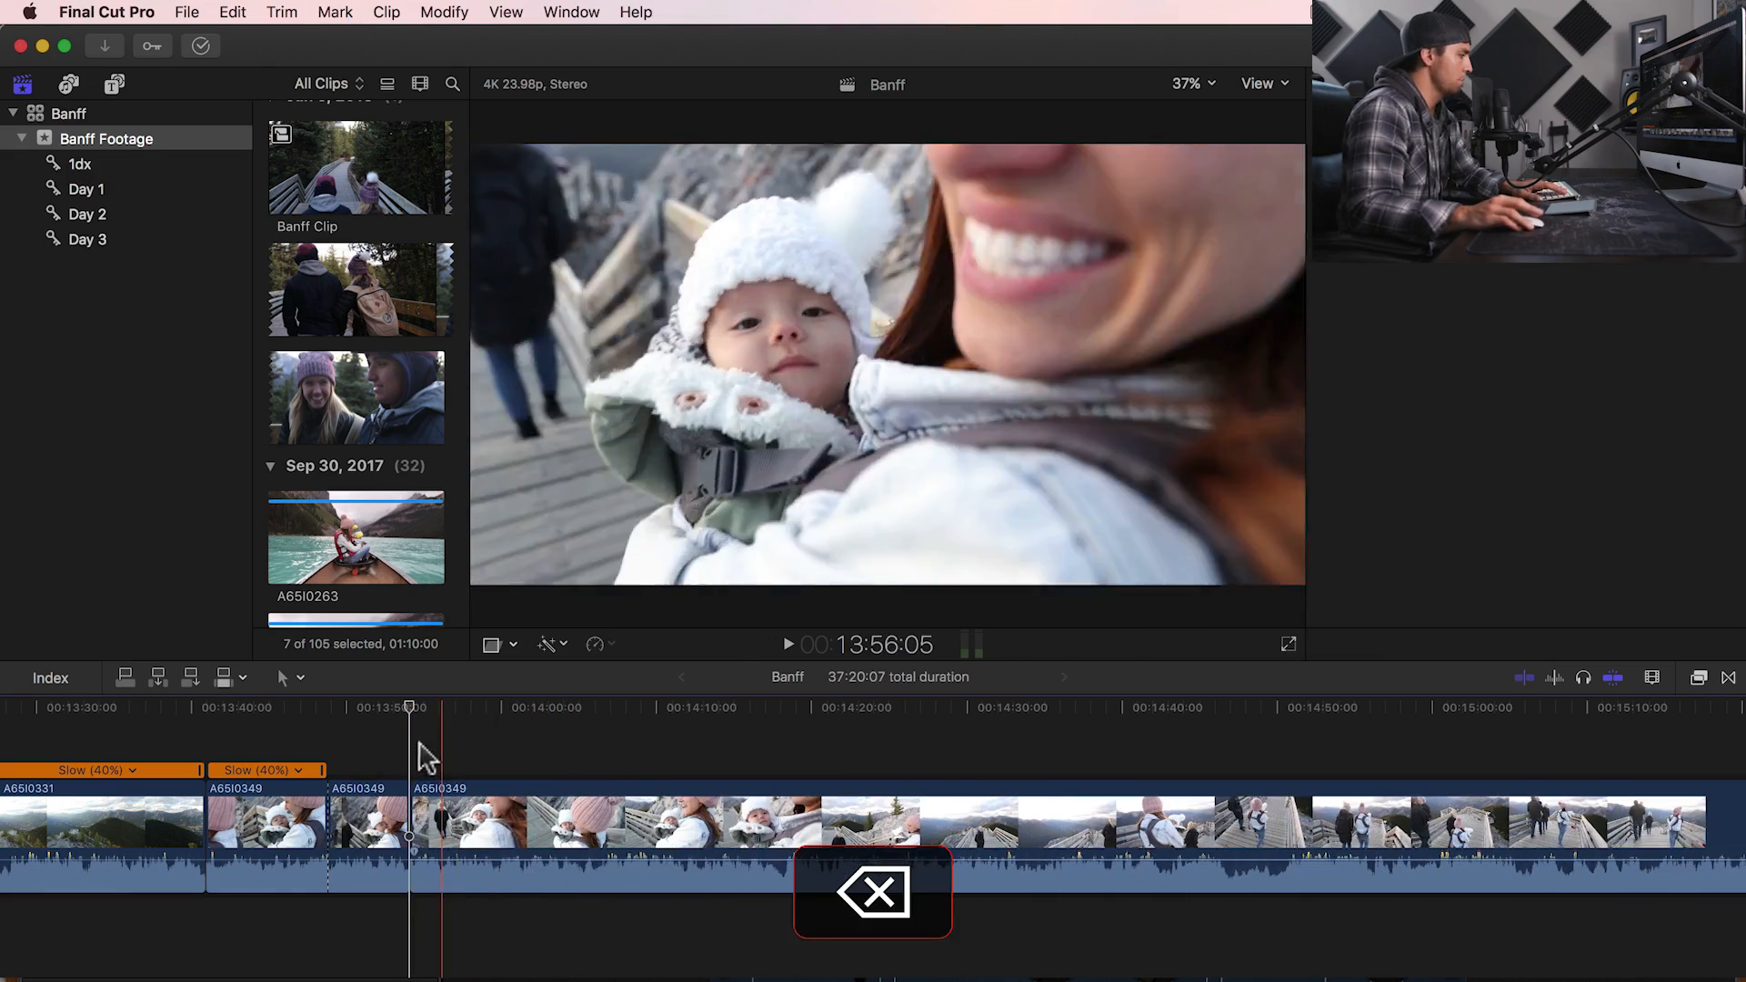
click(360, 819)
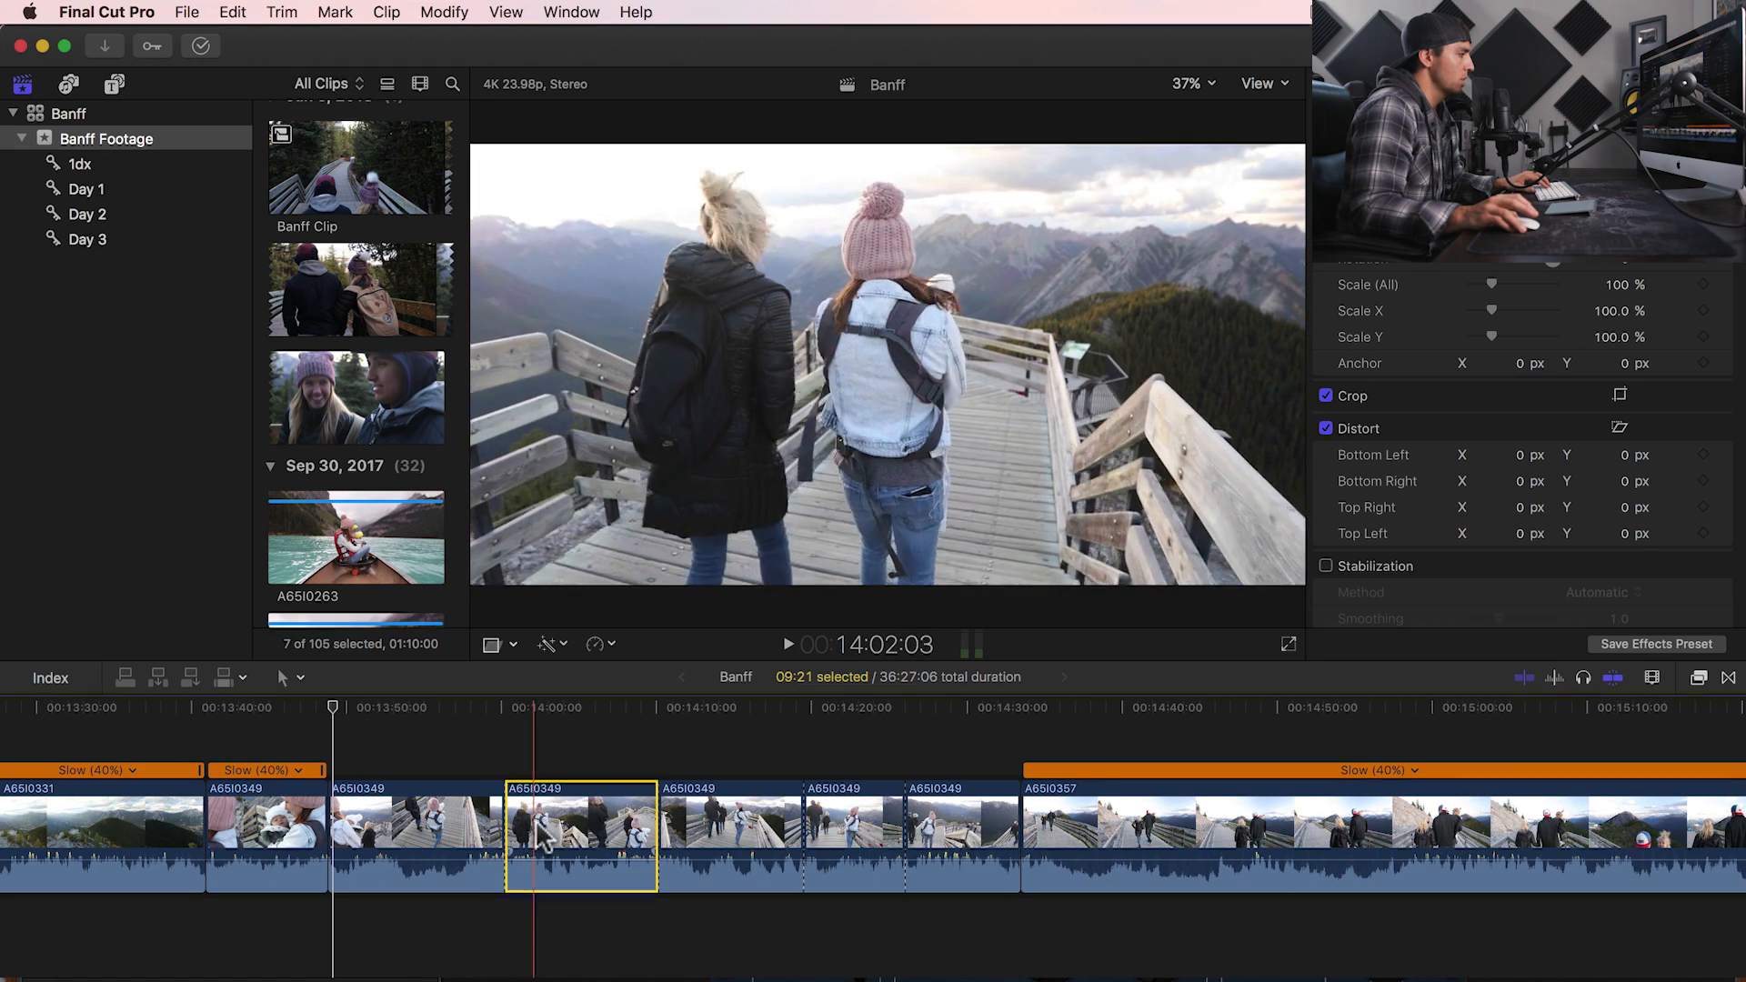
- Split the A65I0349 segment at about 14:05 and move its second half above the first as a connected clip
key(b)
click(583, 823)
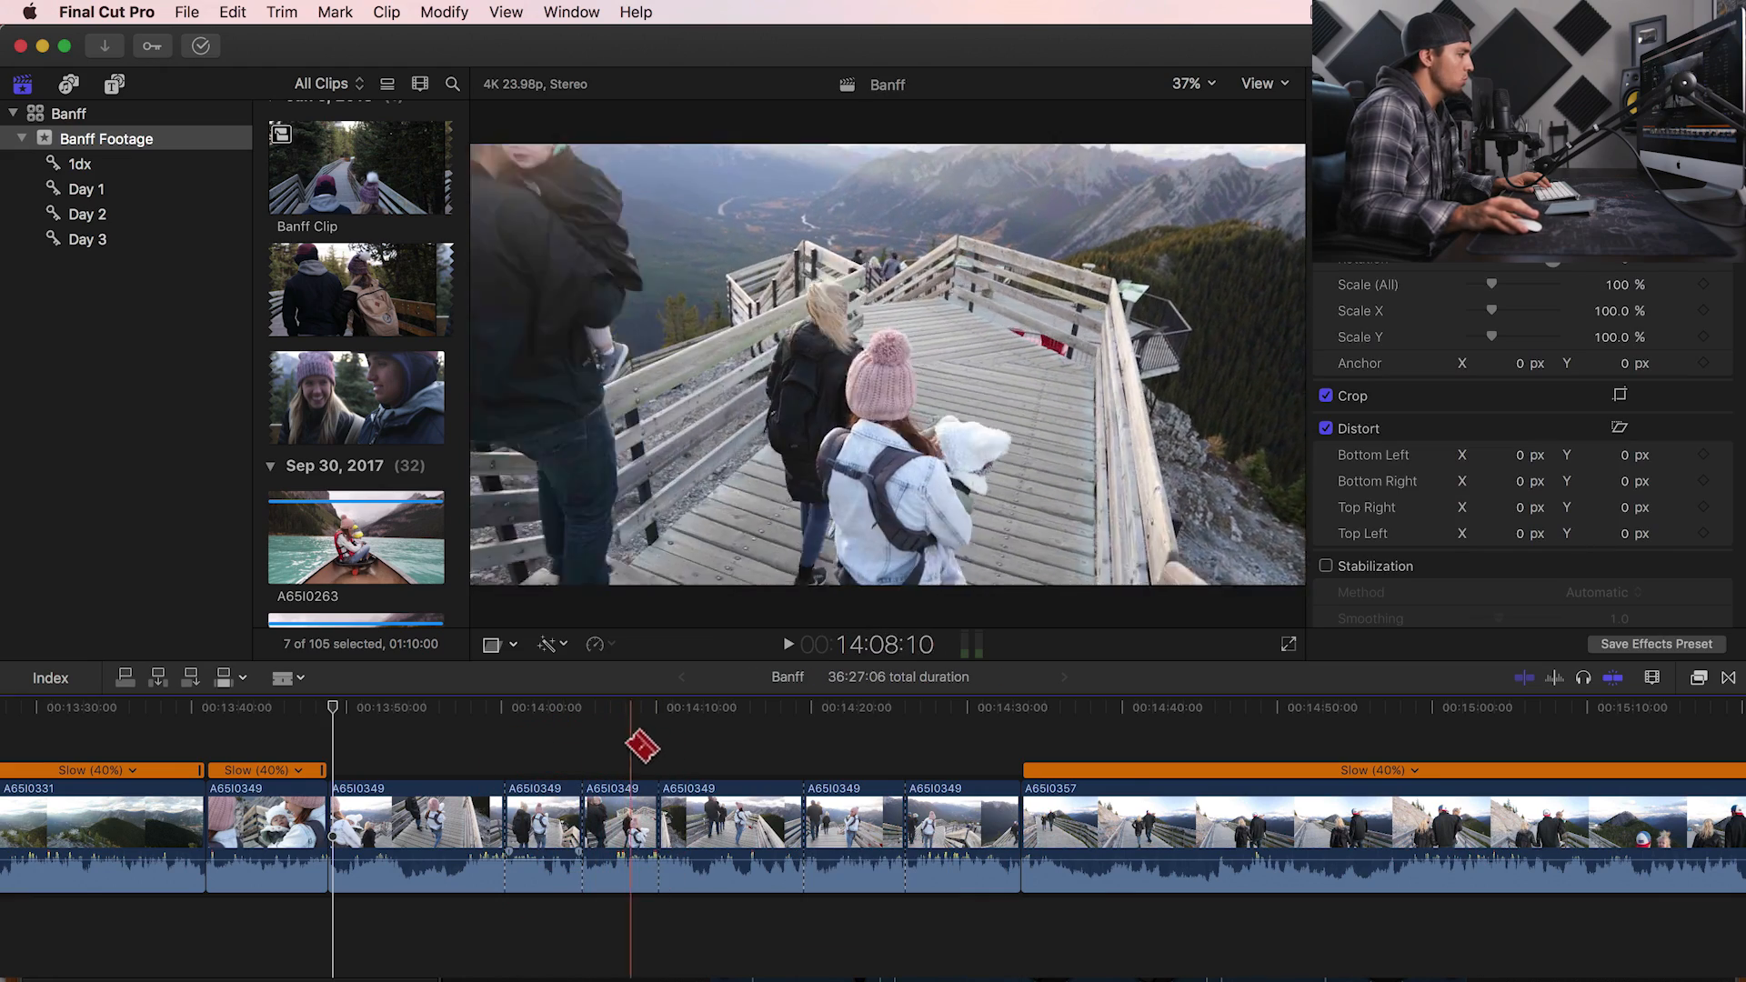
key(a)
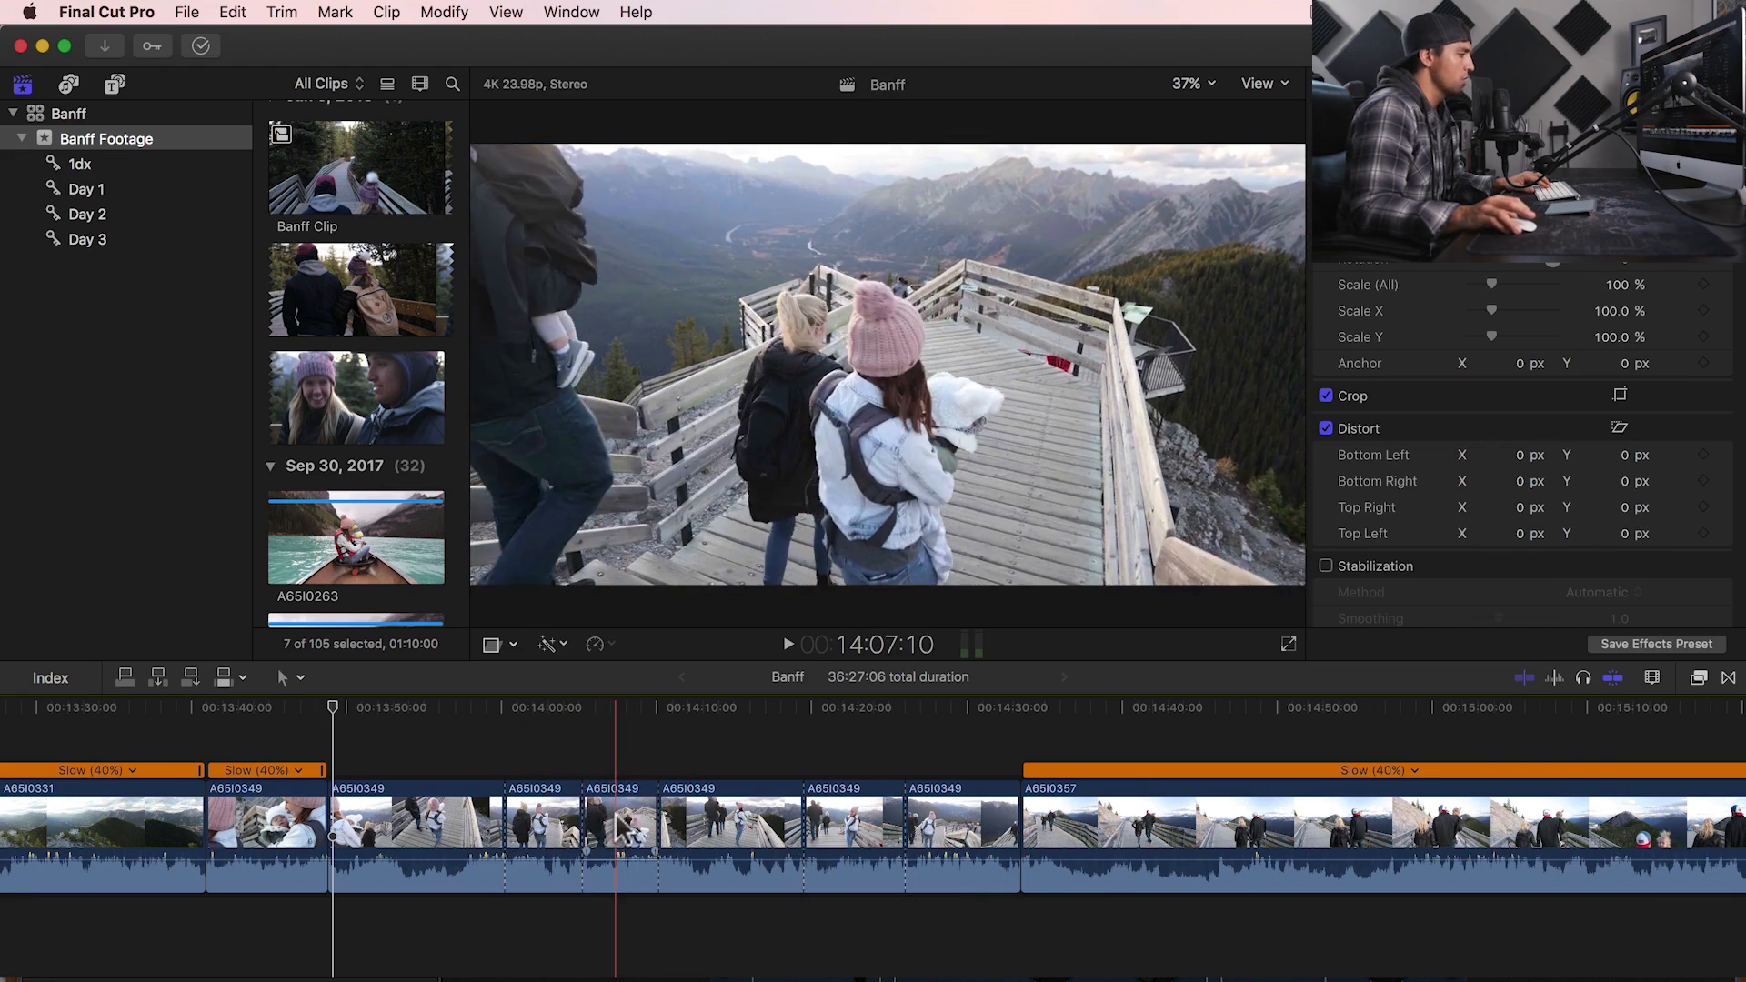
drag(625, 844, 553, 769)
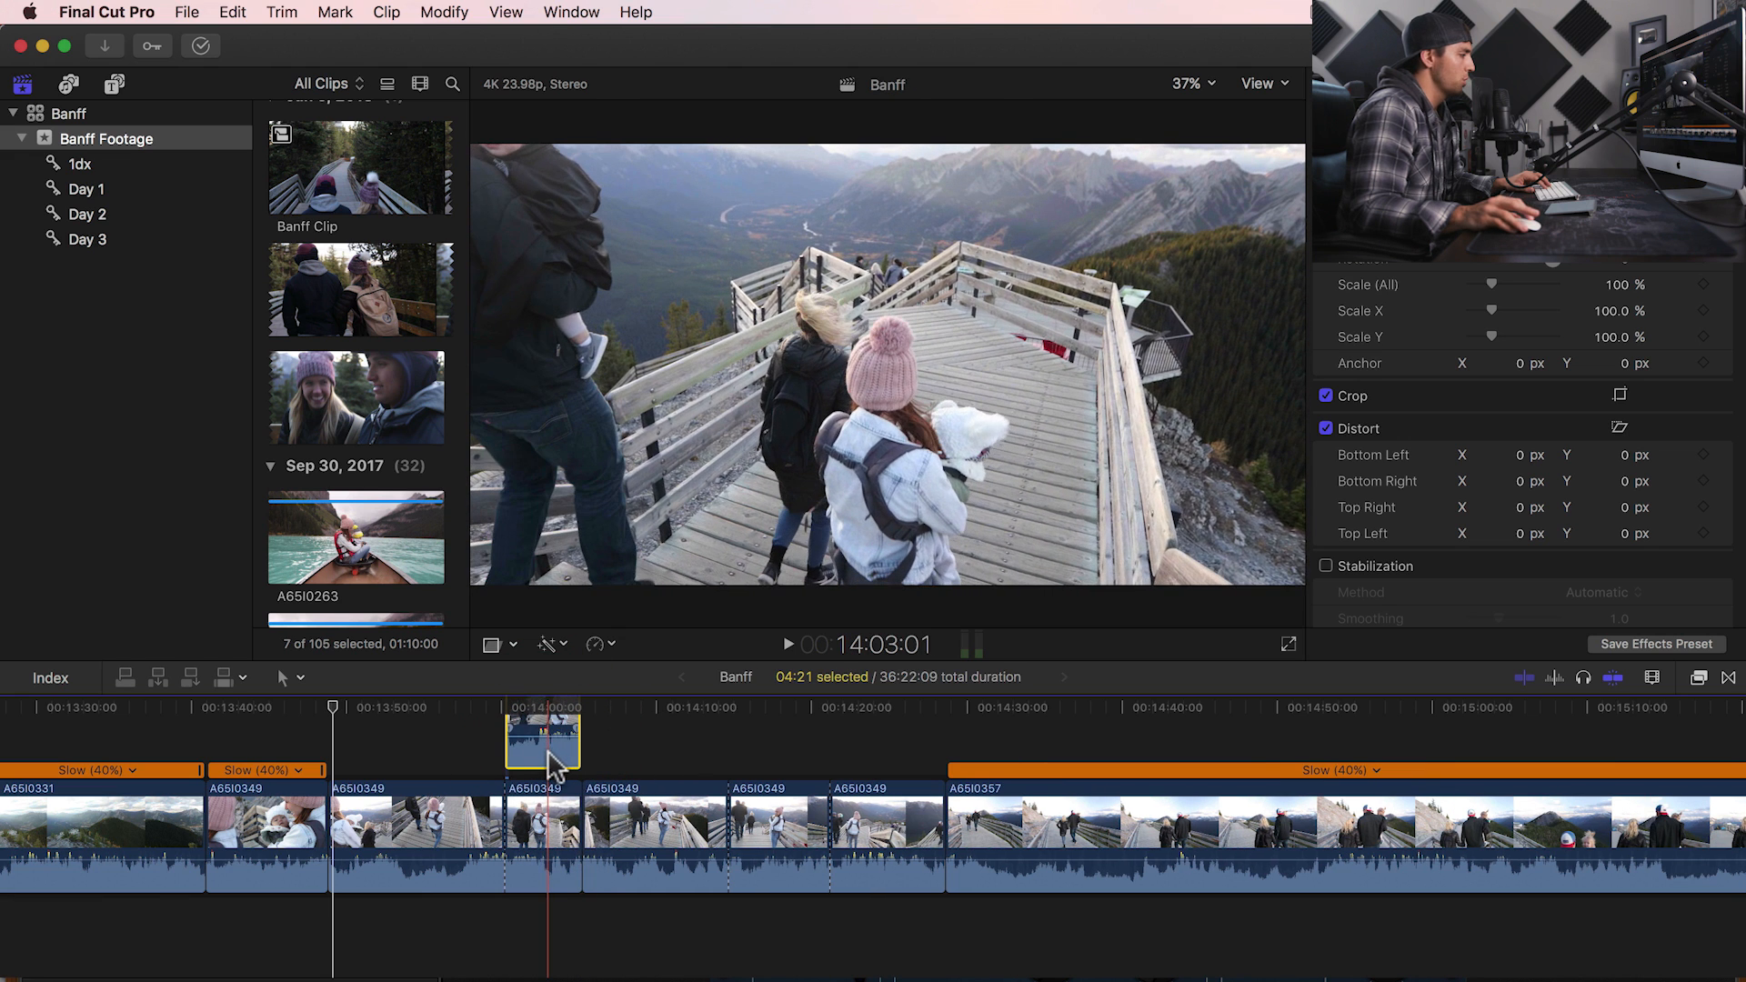
- Enlarge the timeline area and toggle the connected clip's enabled state, leaving it disabled
key(v)
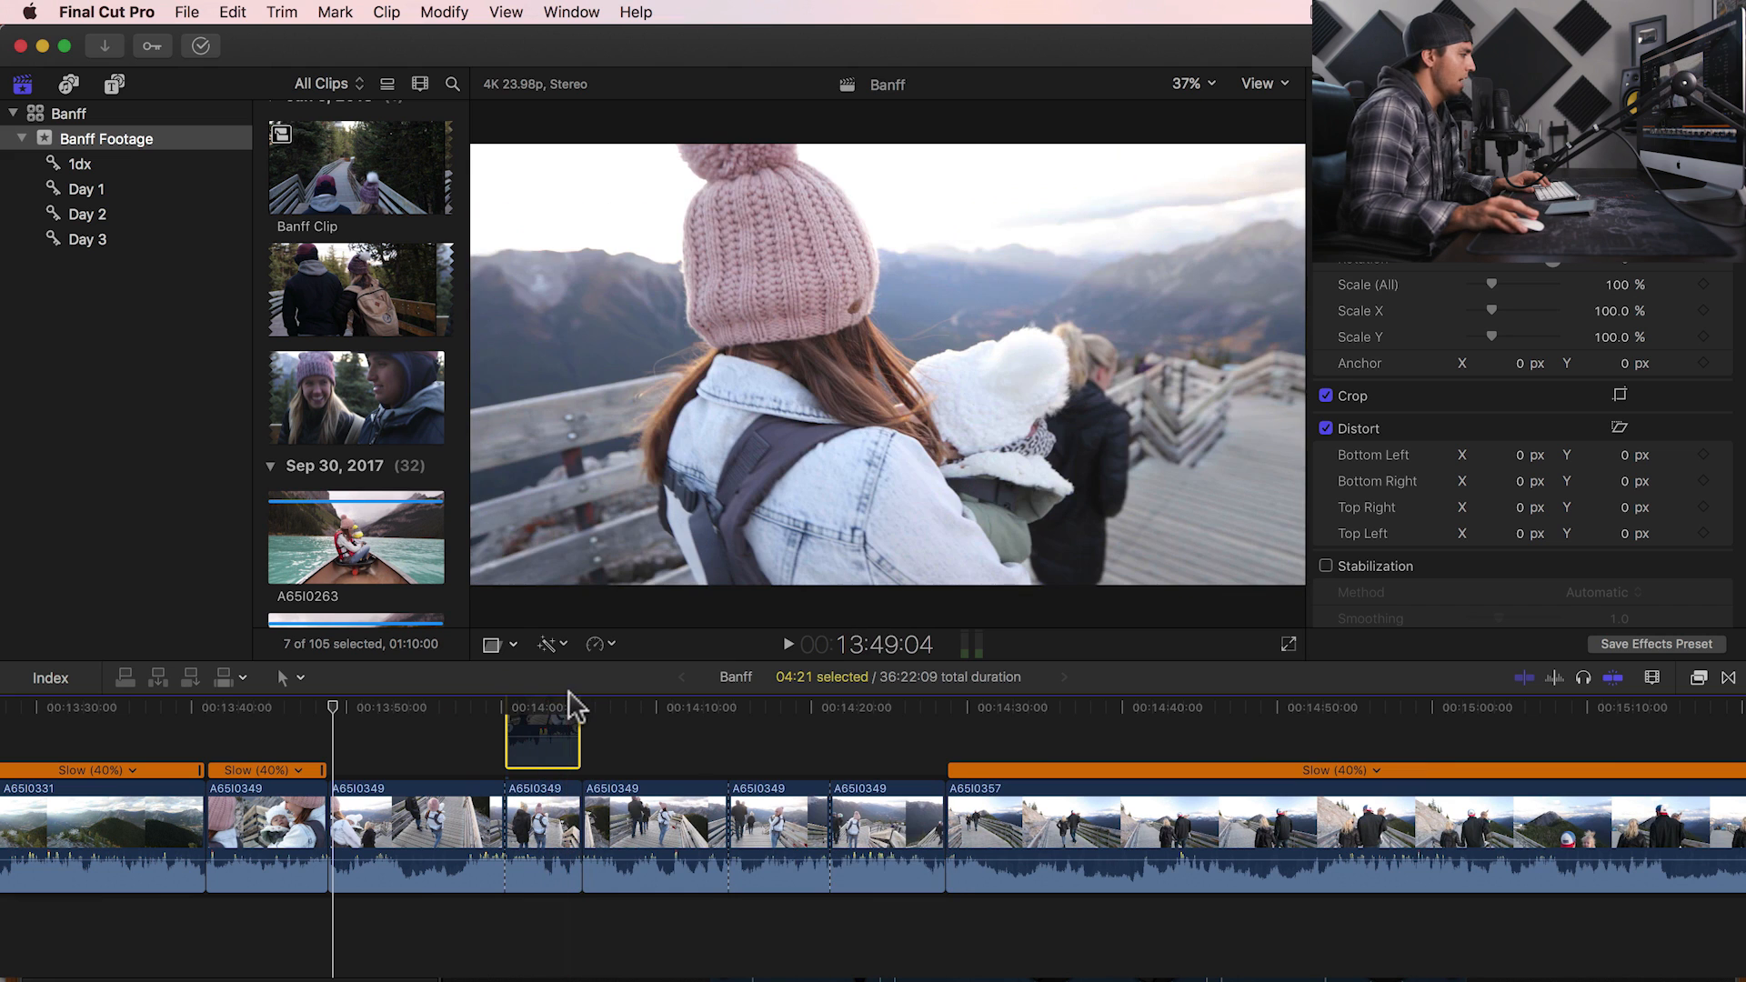
drag(628, 659, 627, 597)
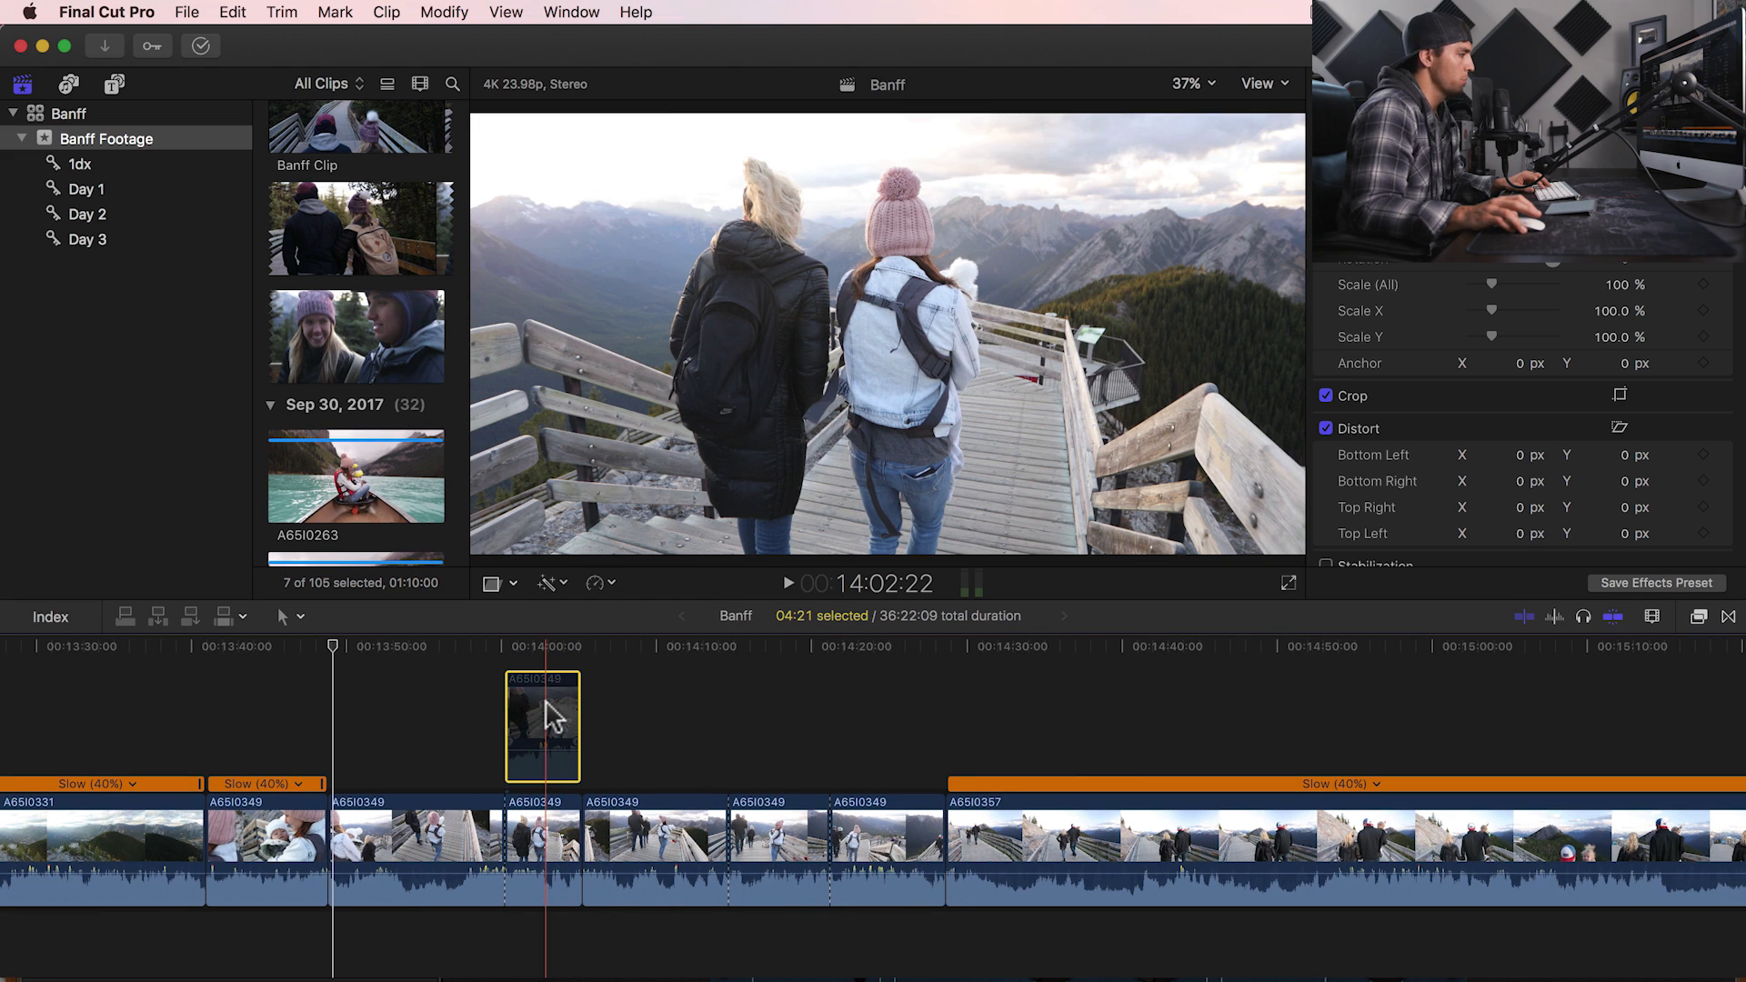
key(v)
key(v)
key(v)
key(v)
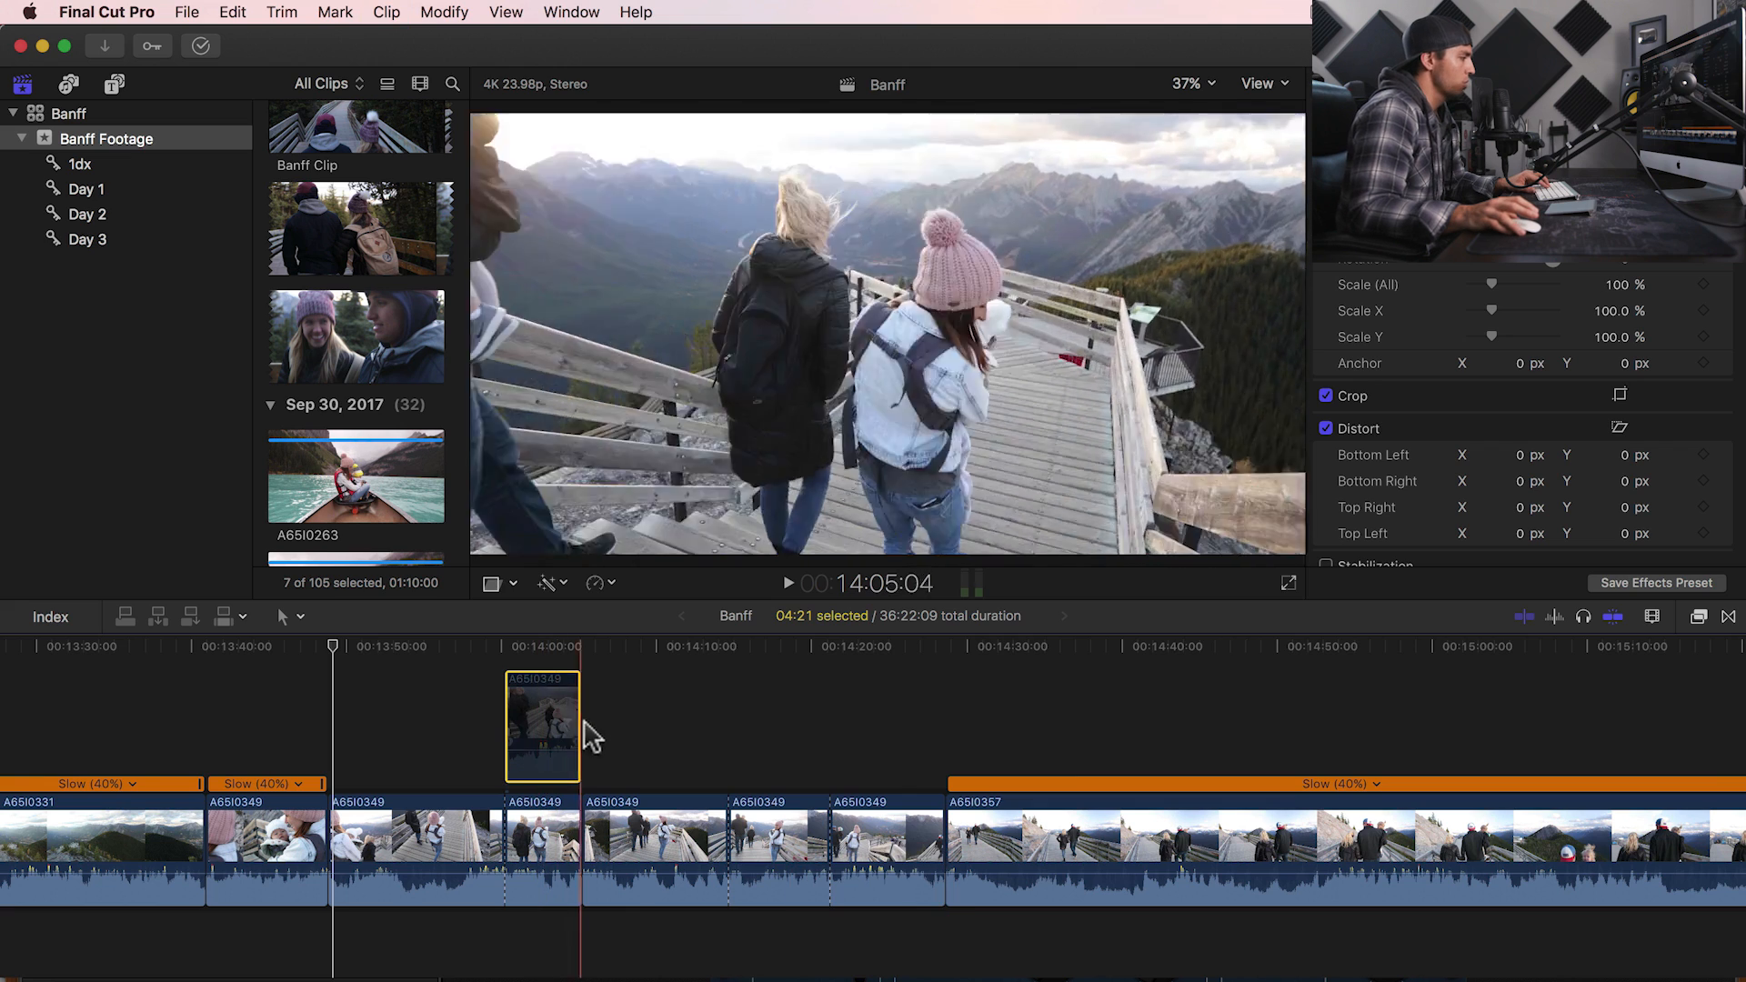
- Turn timeline skimming off and back on twice to compare how the viewer responds
key(s)
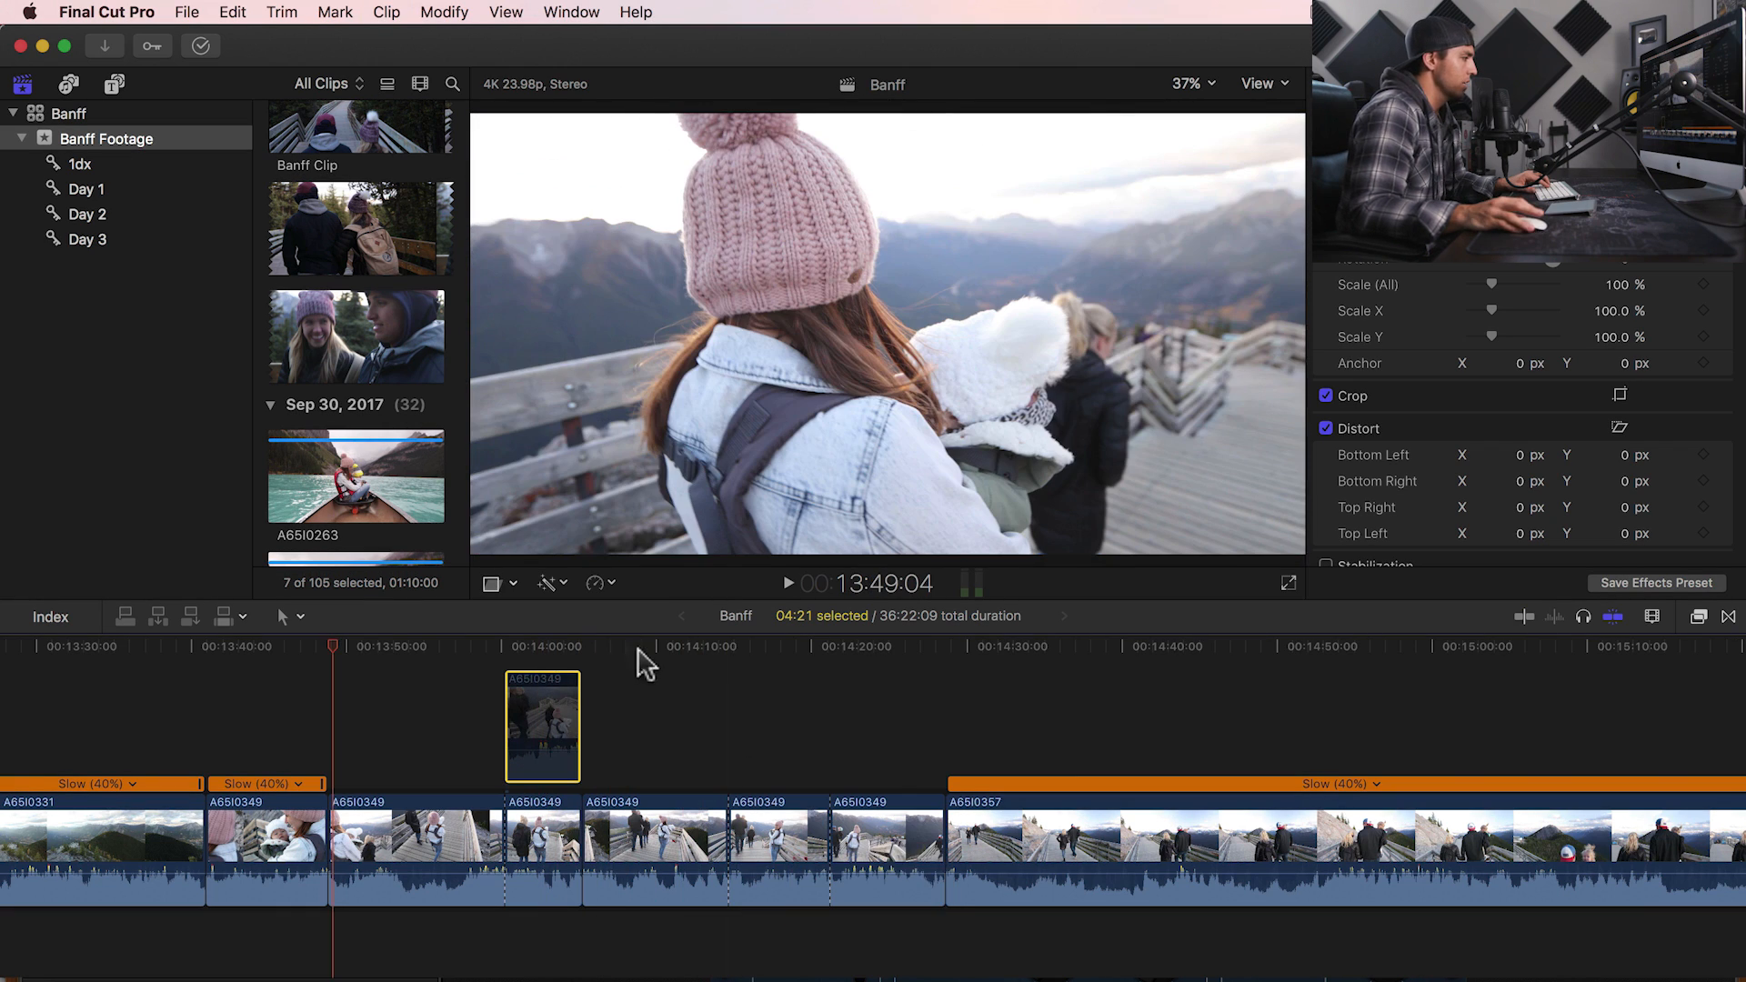
key(s)
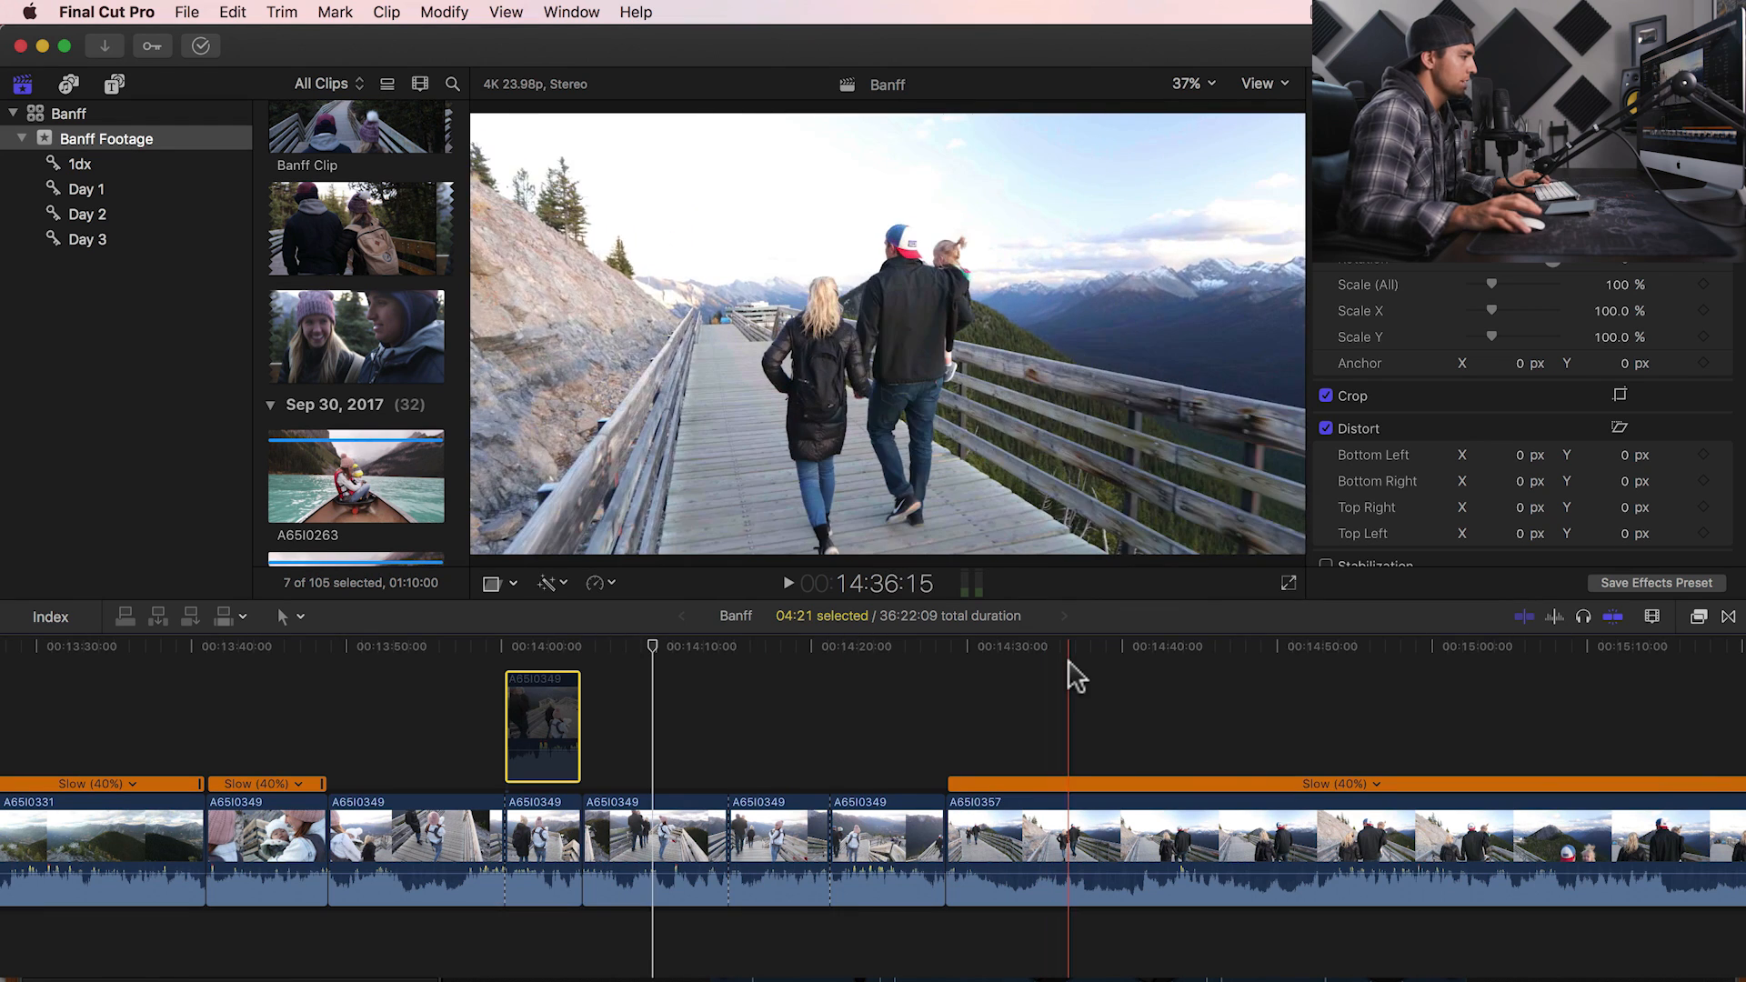
key(s)
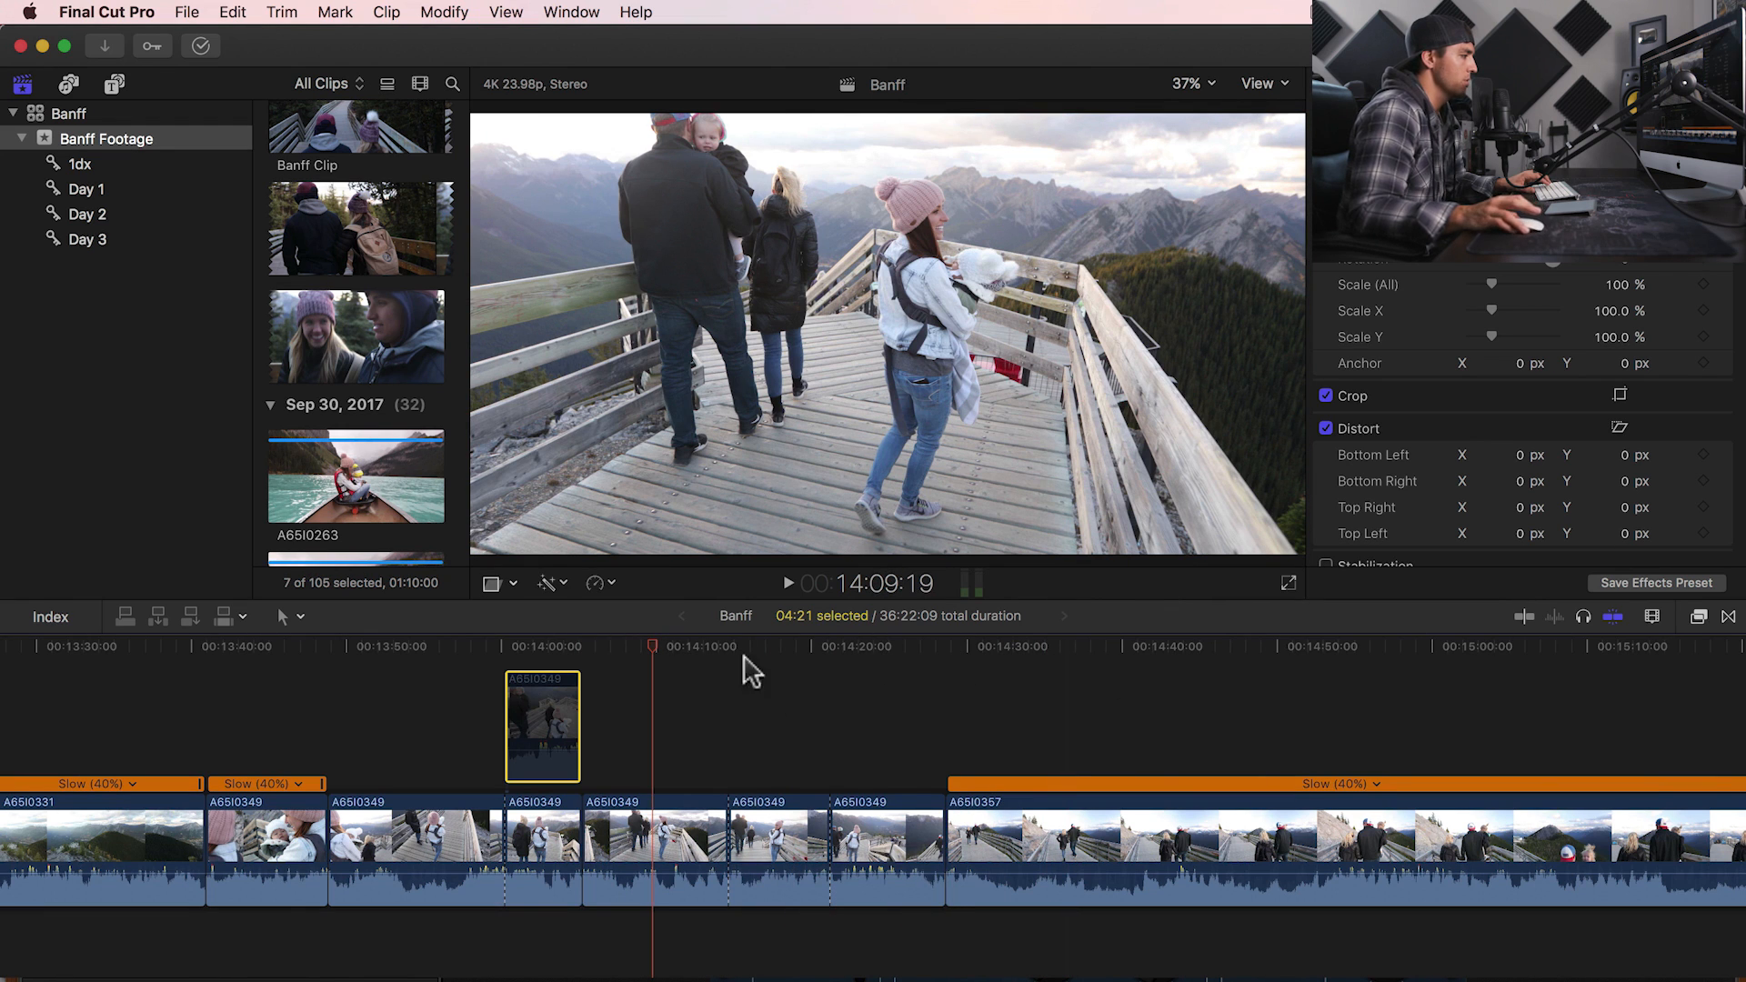
key(s)
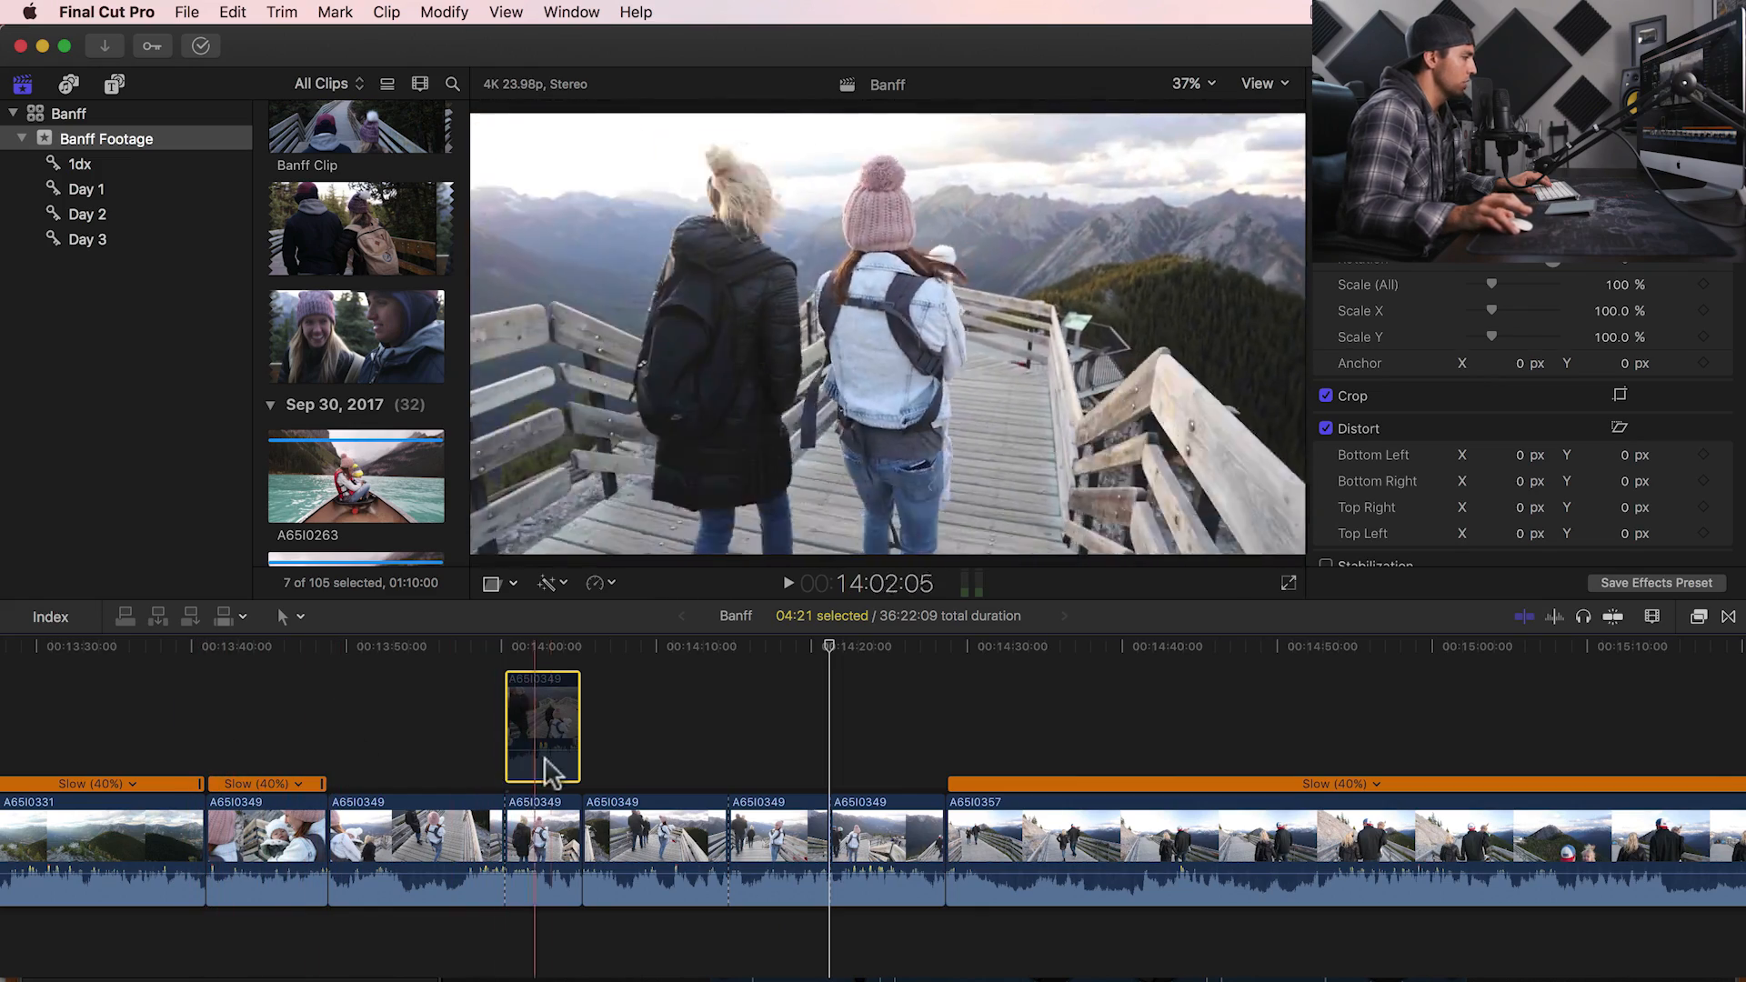
- With snapping off, blade the A65I0349 footage right beside the existing edit point near 14:14
key(super+equal)
key(super+equal)
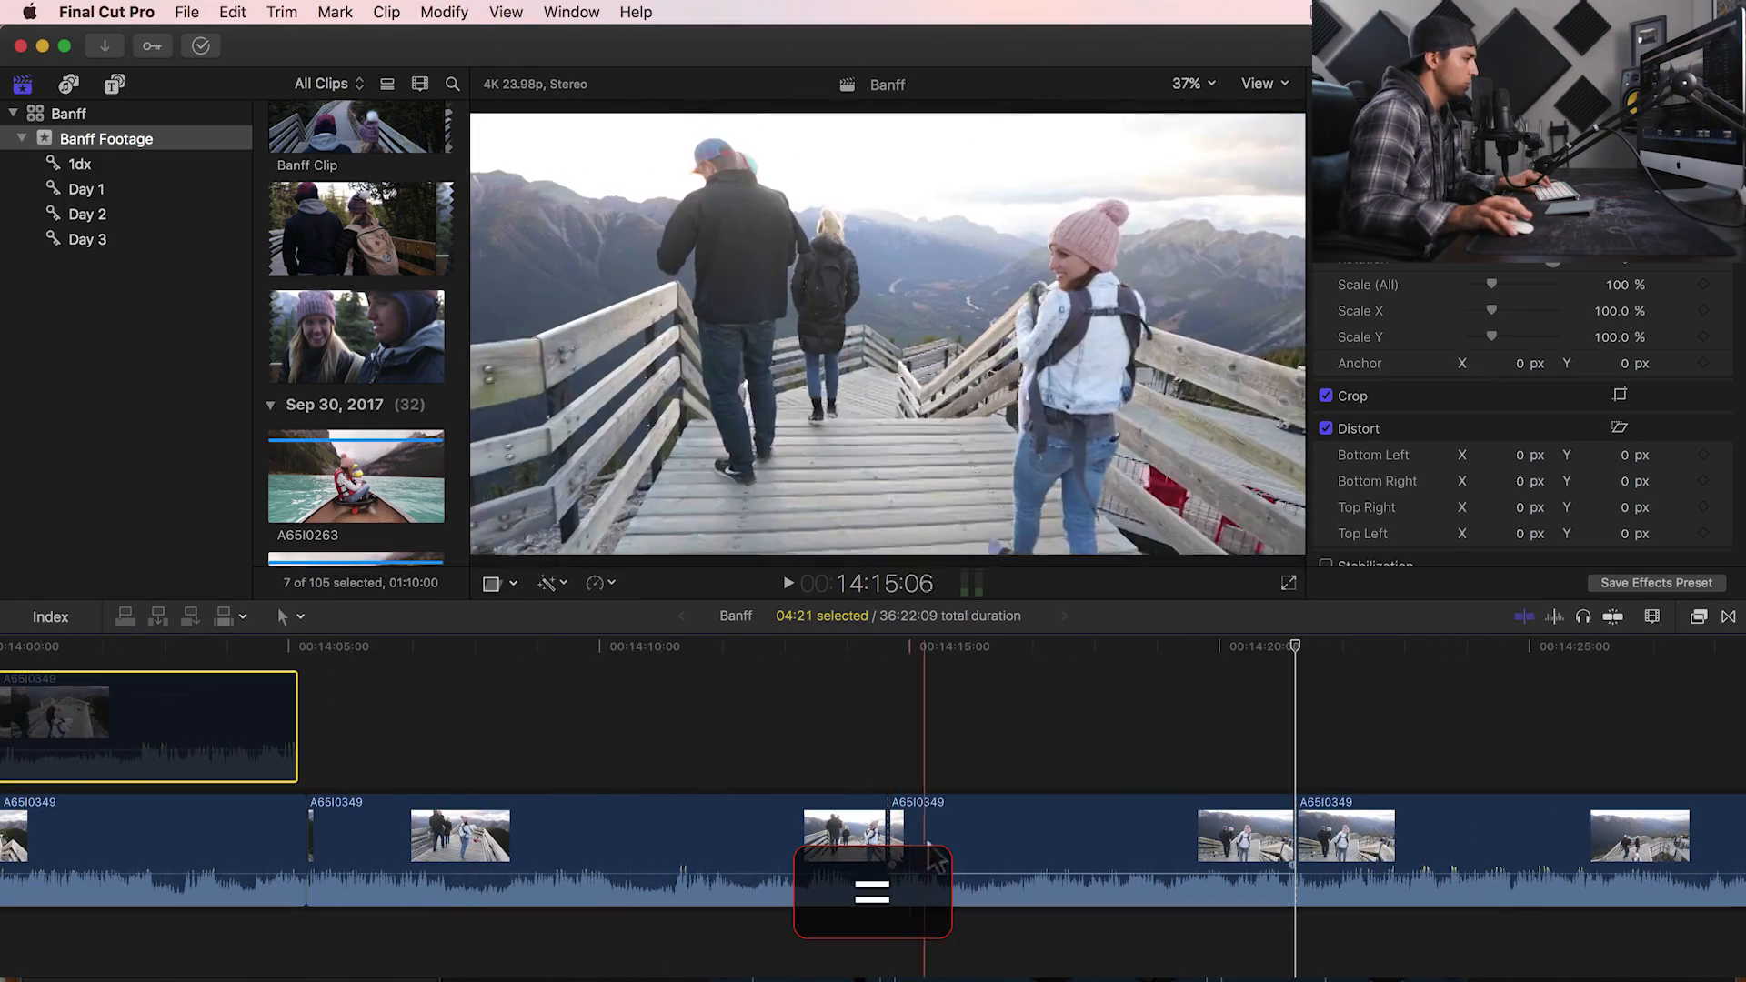
key(b)
click(886, 832)
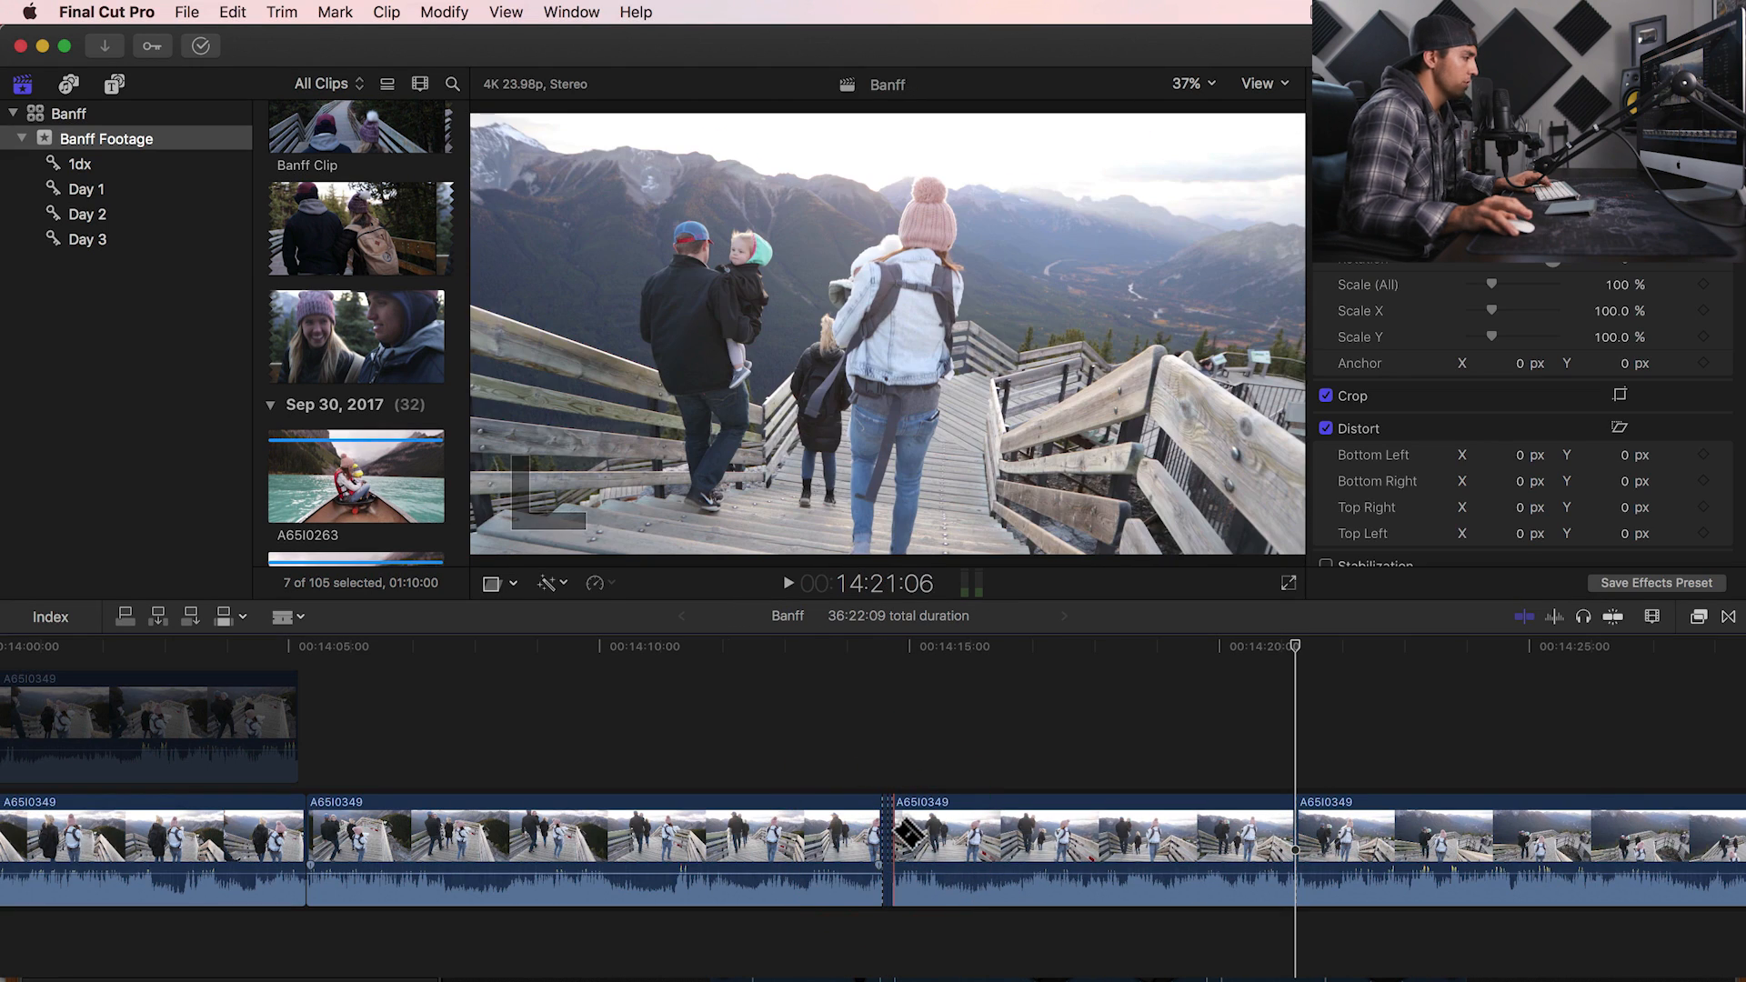
- Toggle snapping on and off again, and with it off blade A65I0349 just after the edit point near 14:05
key(f)
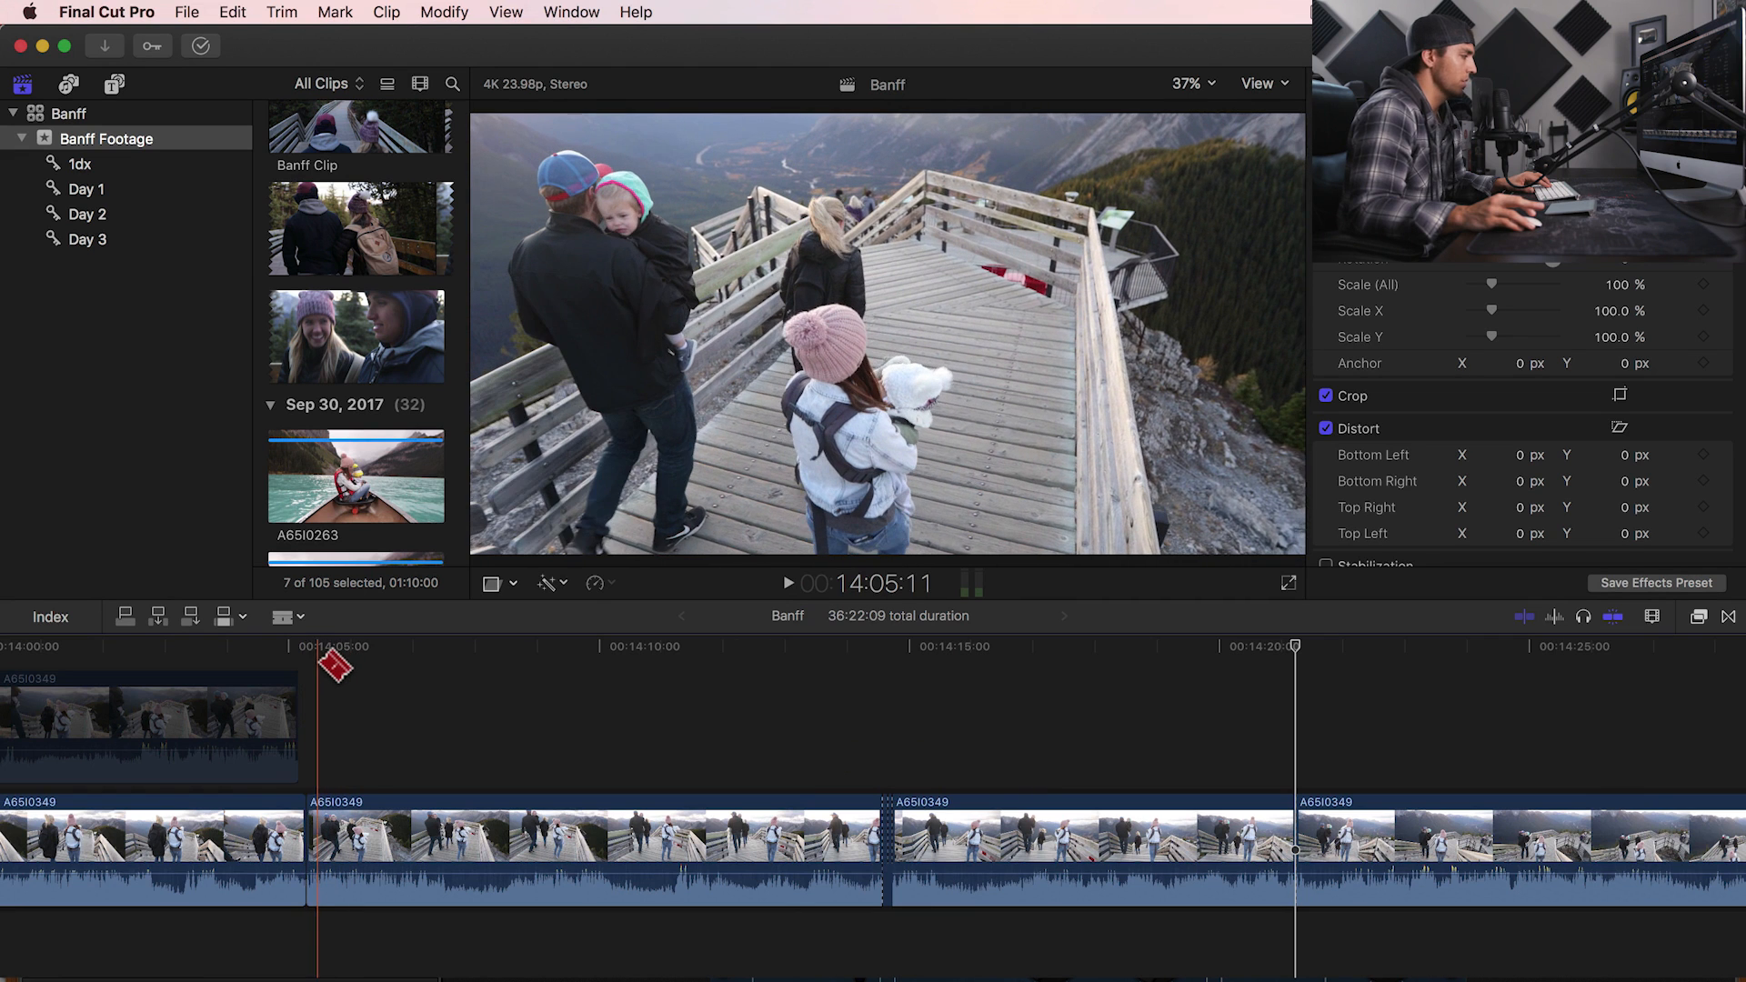
key(shift+f)
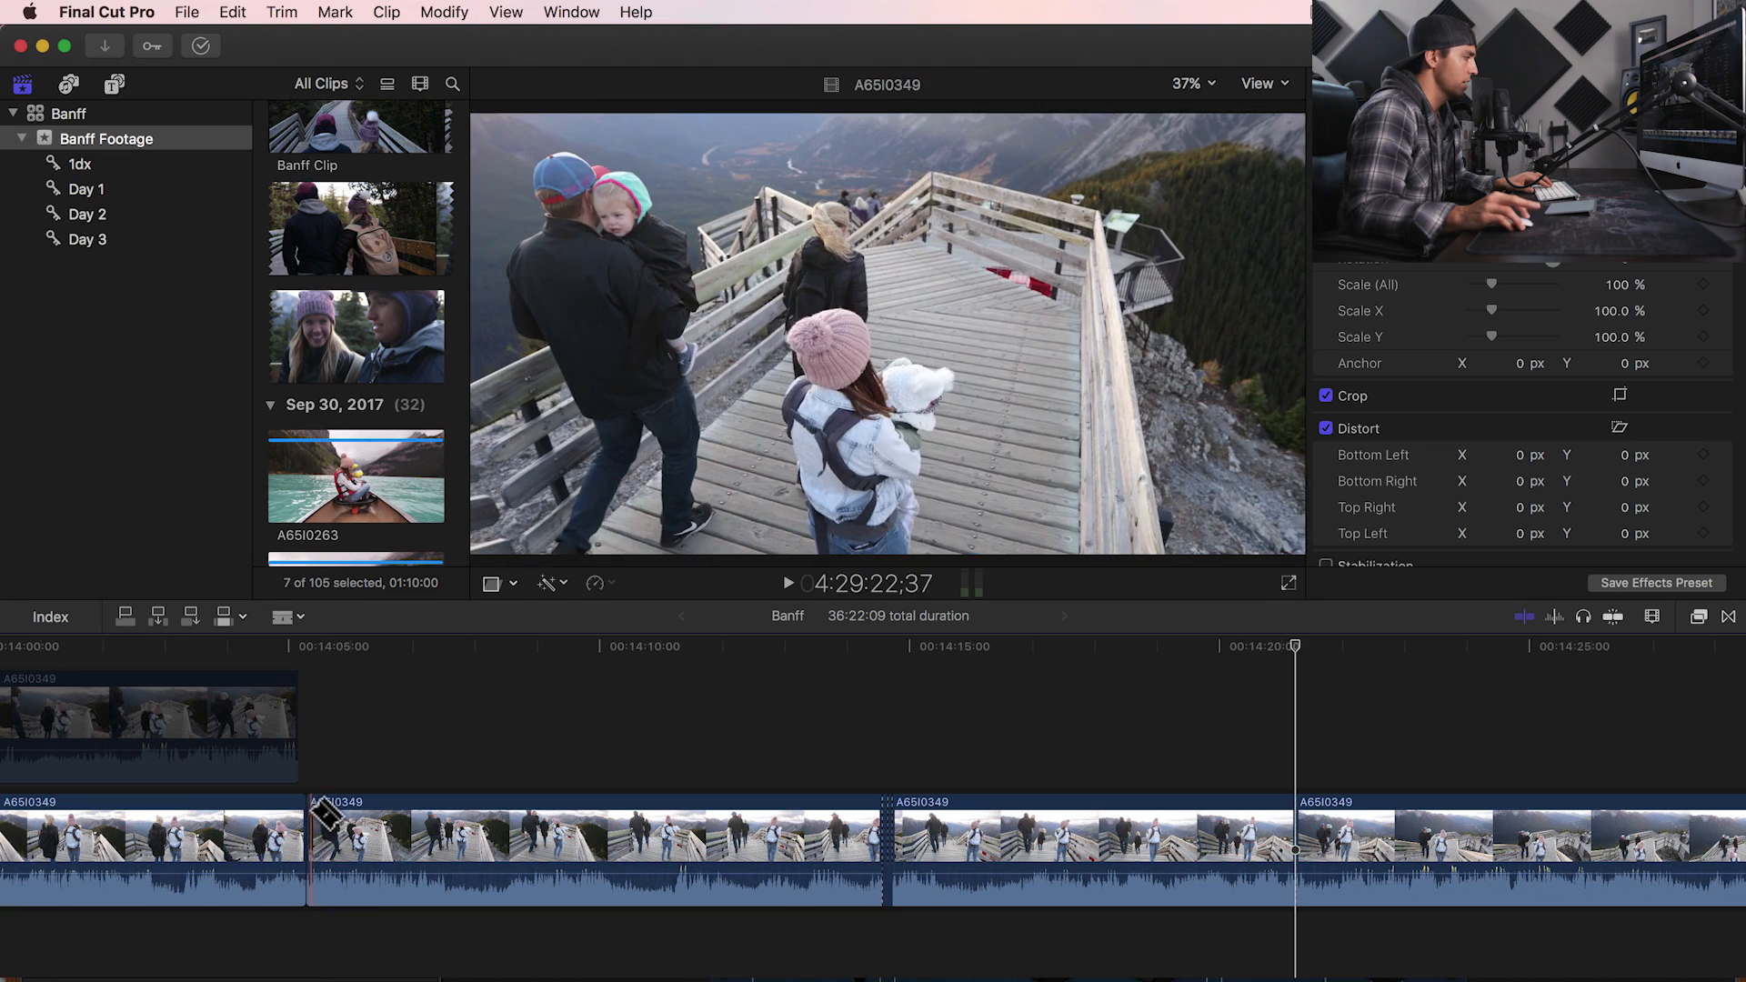
click(318, 810)
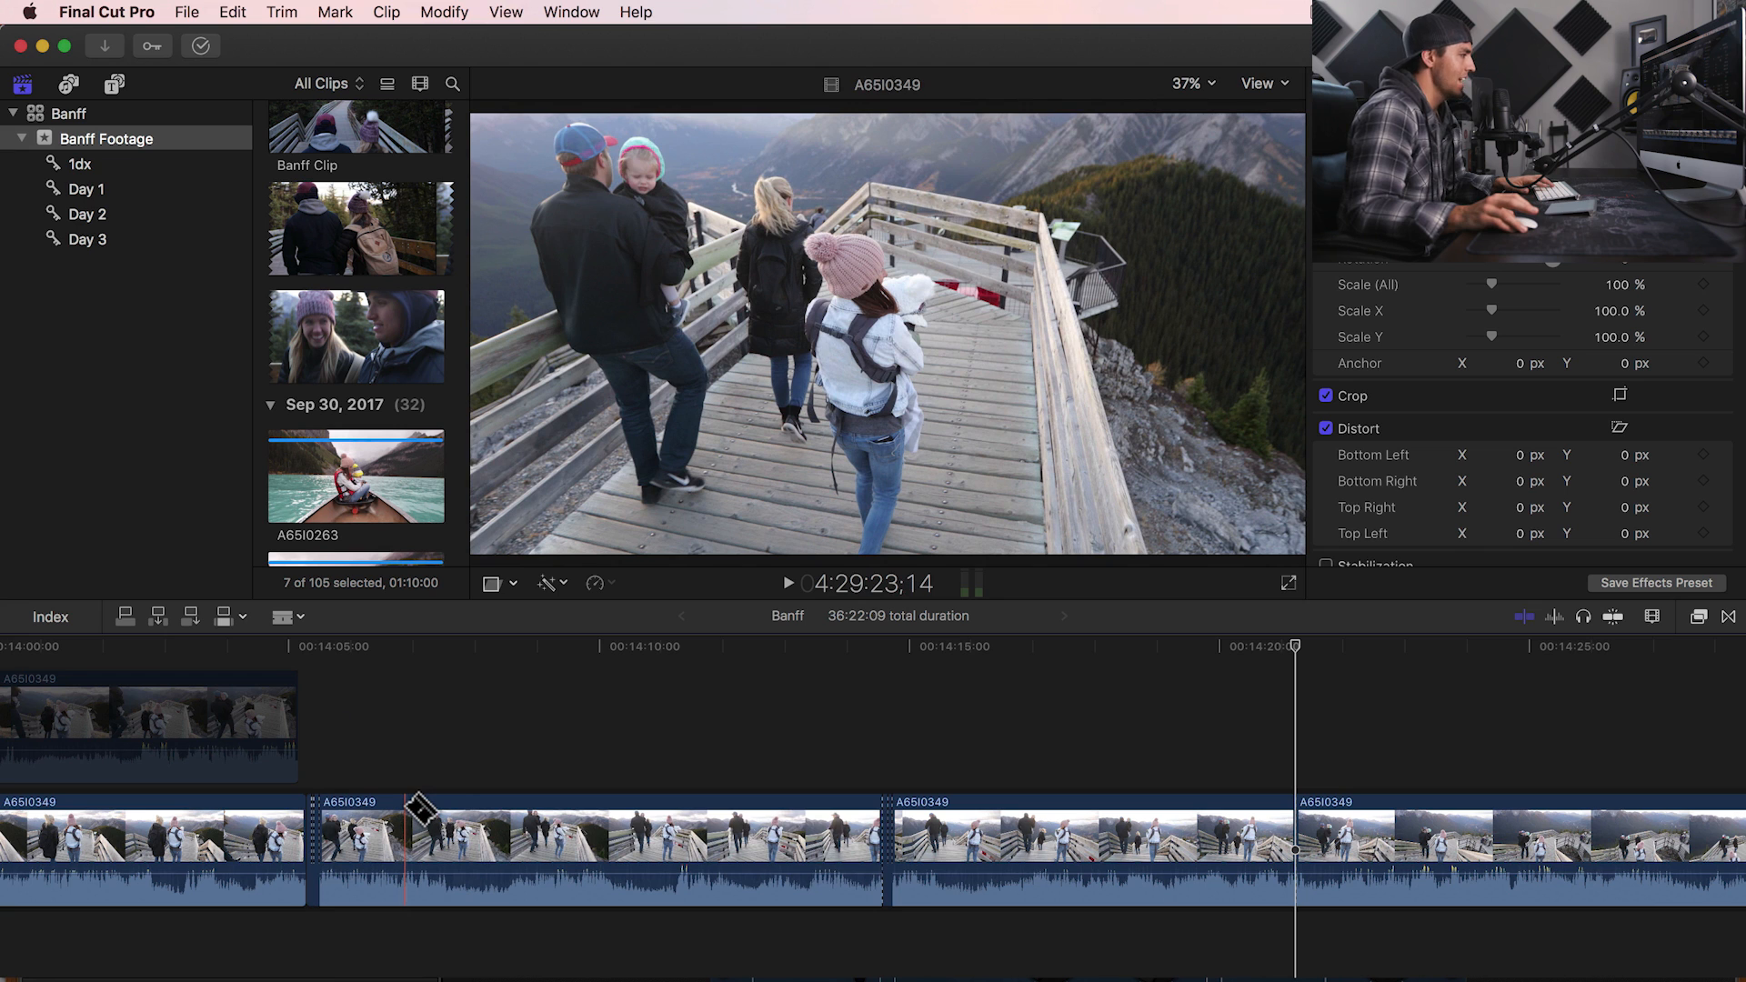
- Start creating a compound clip in the Banff Footage event and cancel it
key(n)
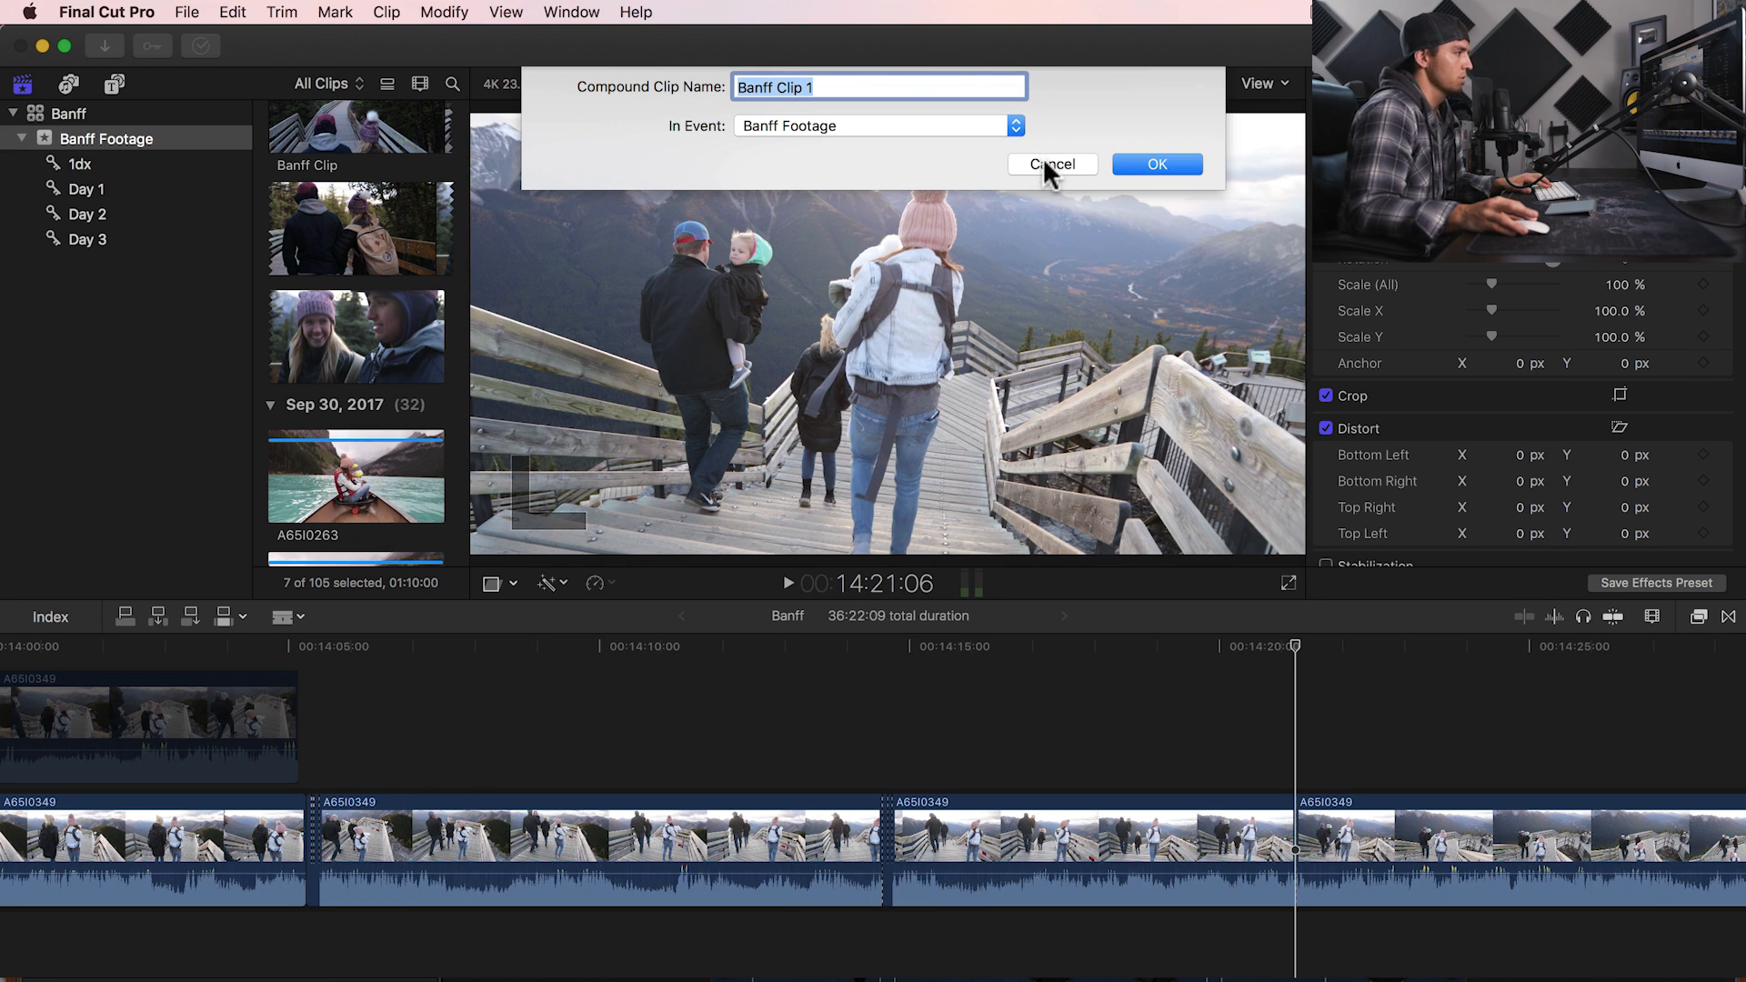
click(1051, 163)
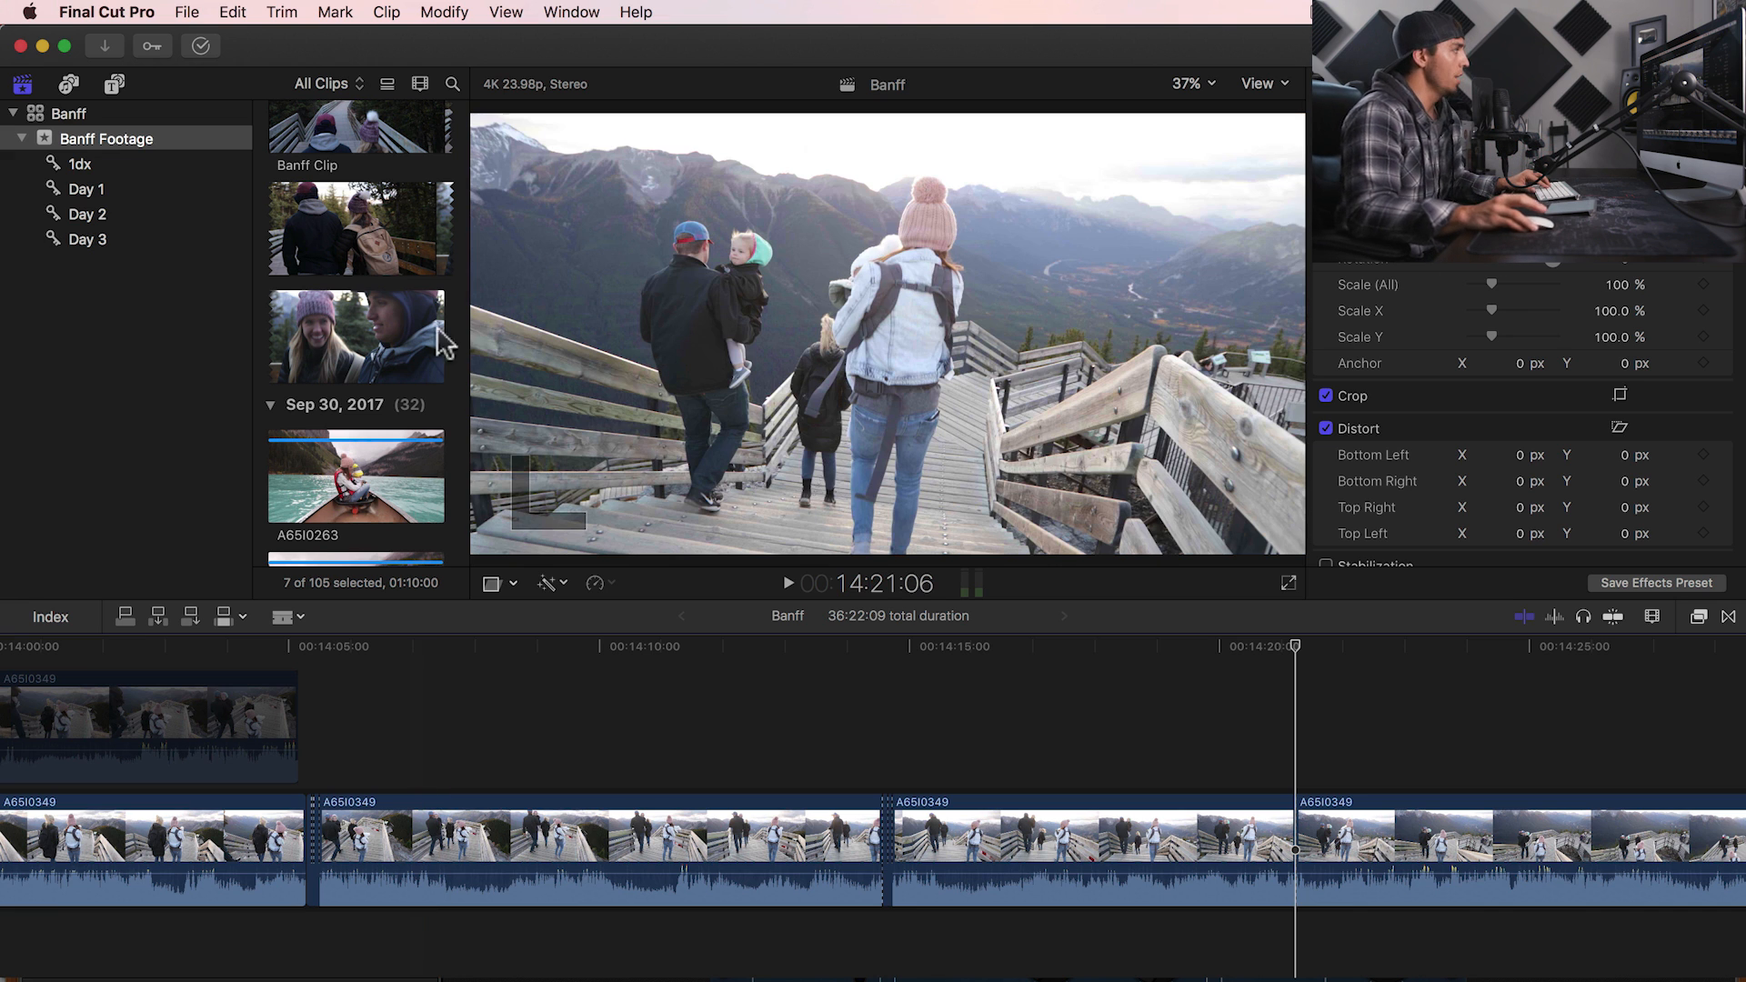
- Look up the key assigned to the Snapping command by searching "snapping" in the Command Editor, and close the editor
click(106, 12)
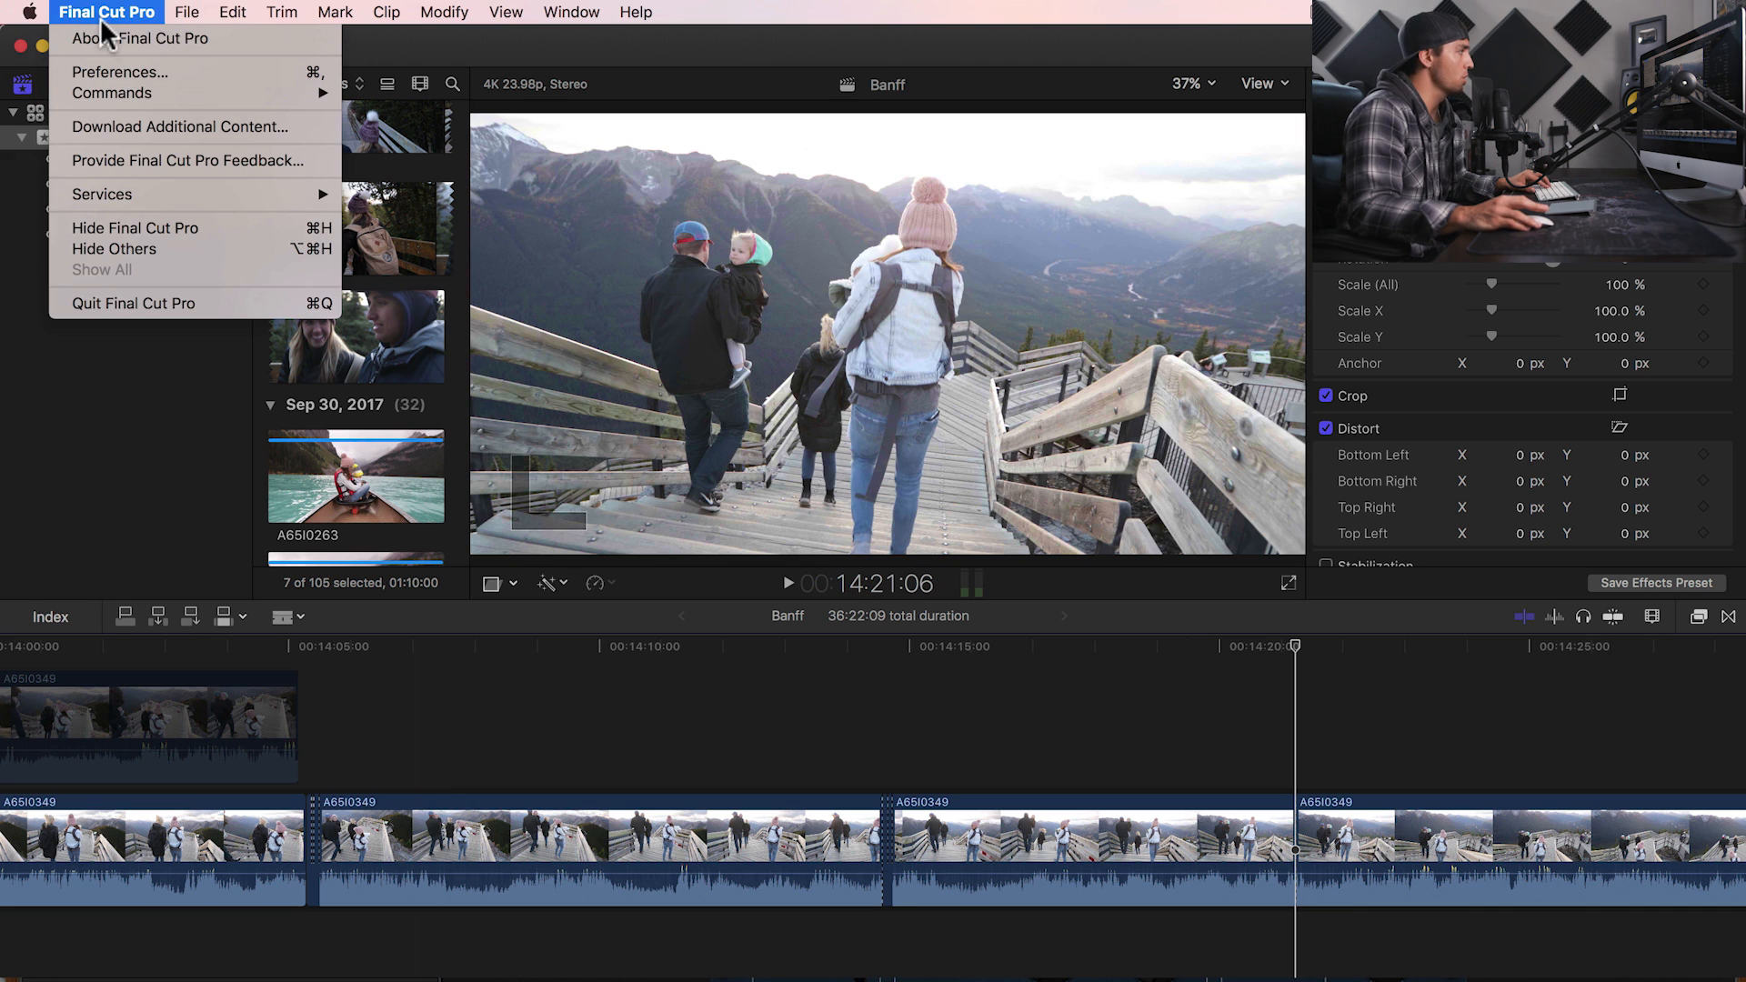
mouse_move(141, 93)
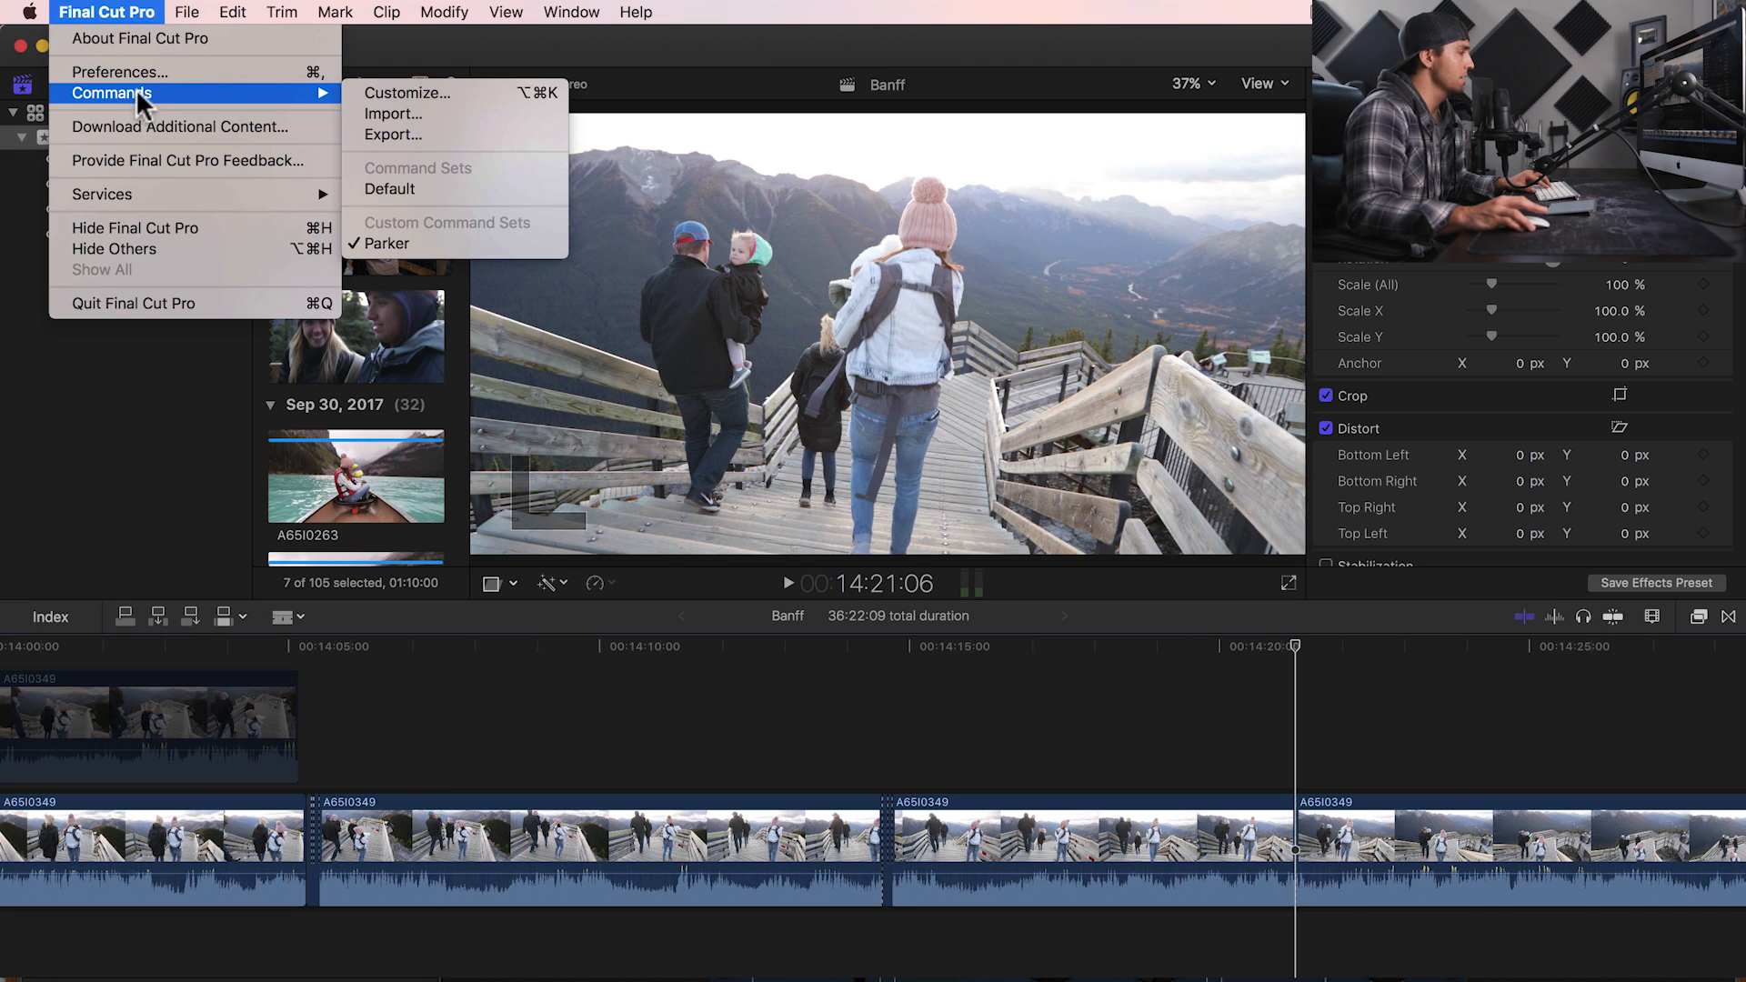
click(411, 94)
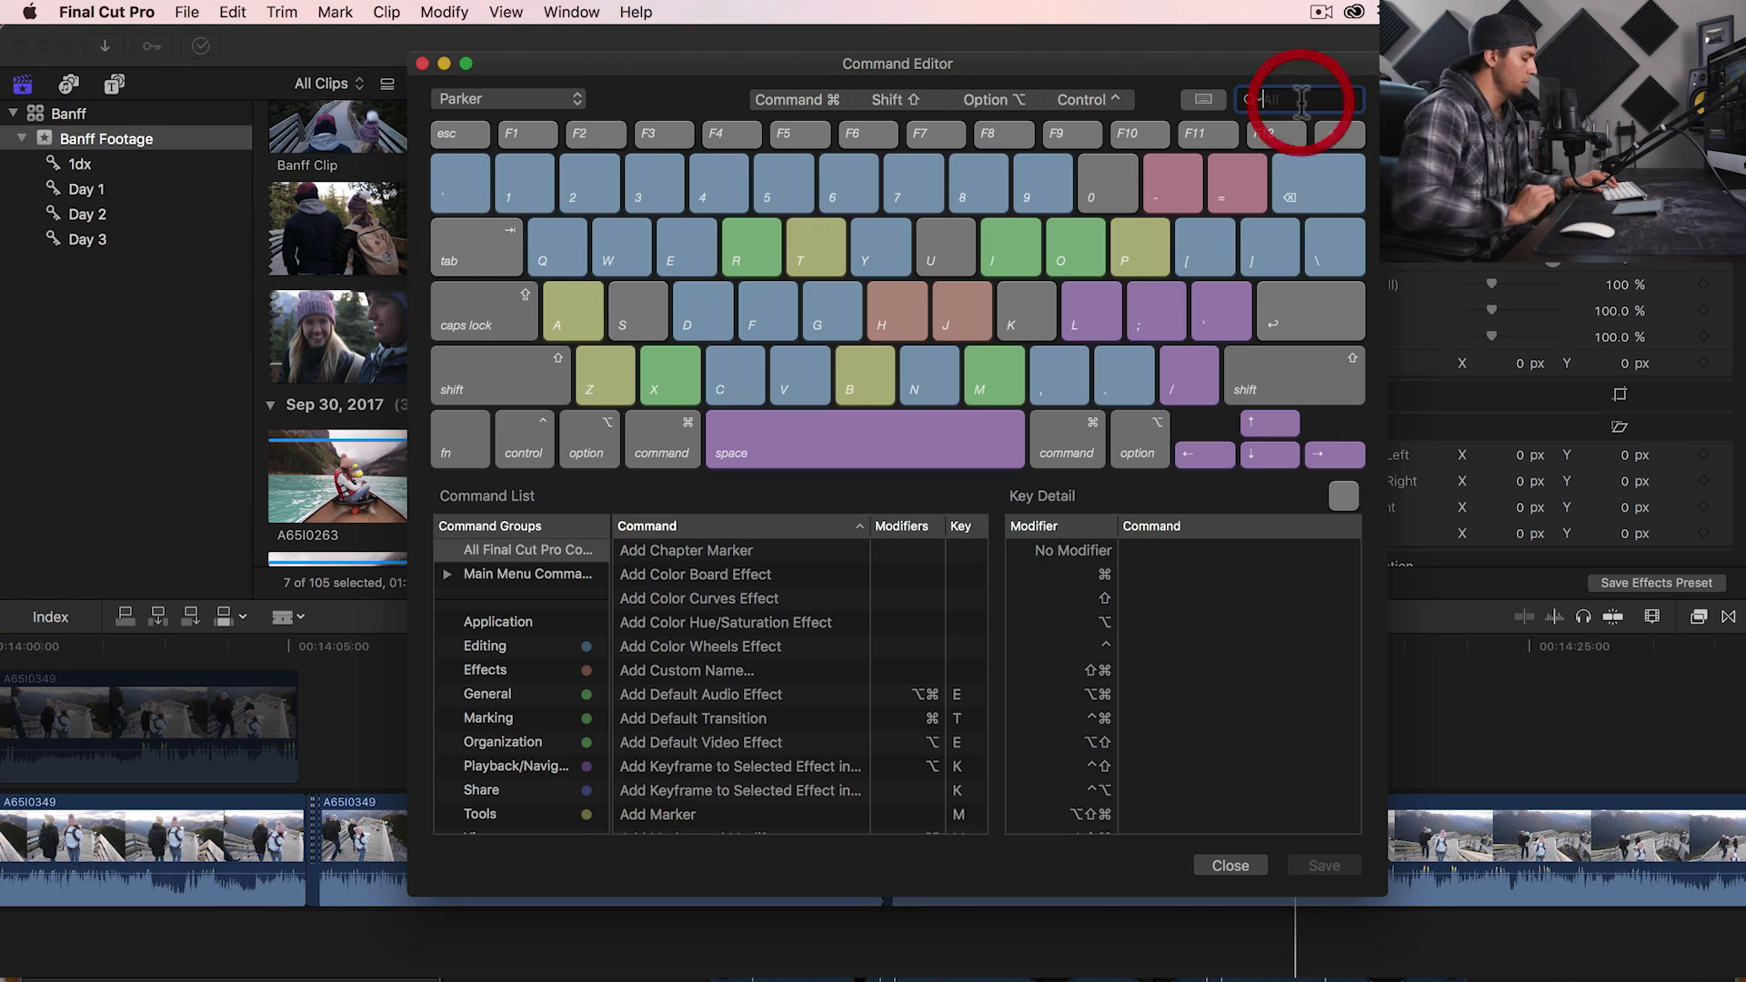
text(snapping)
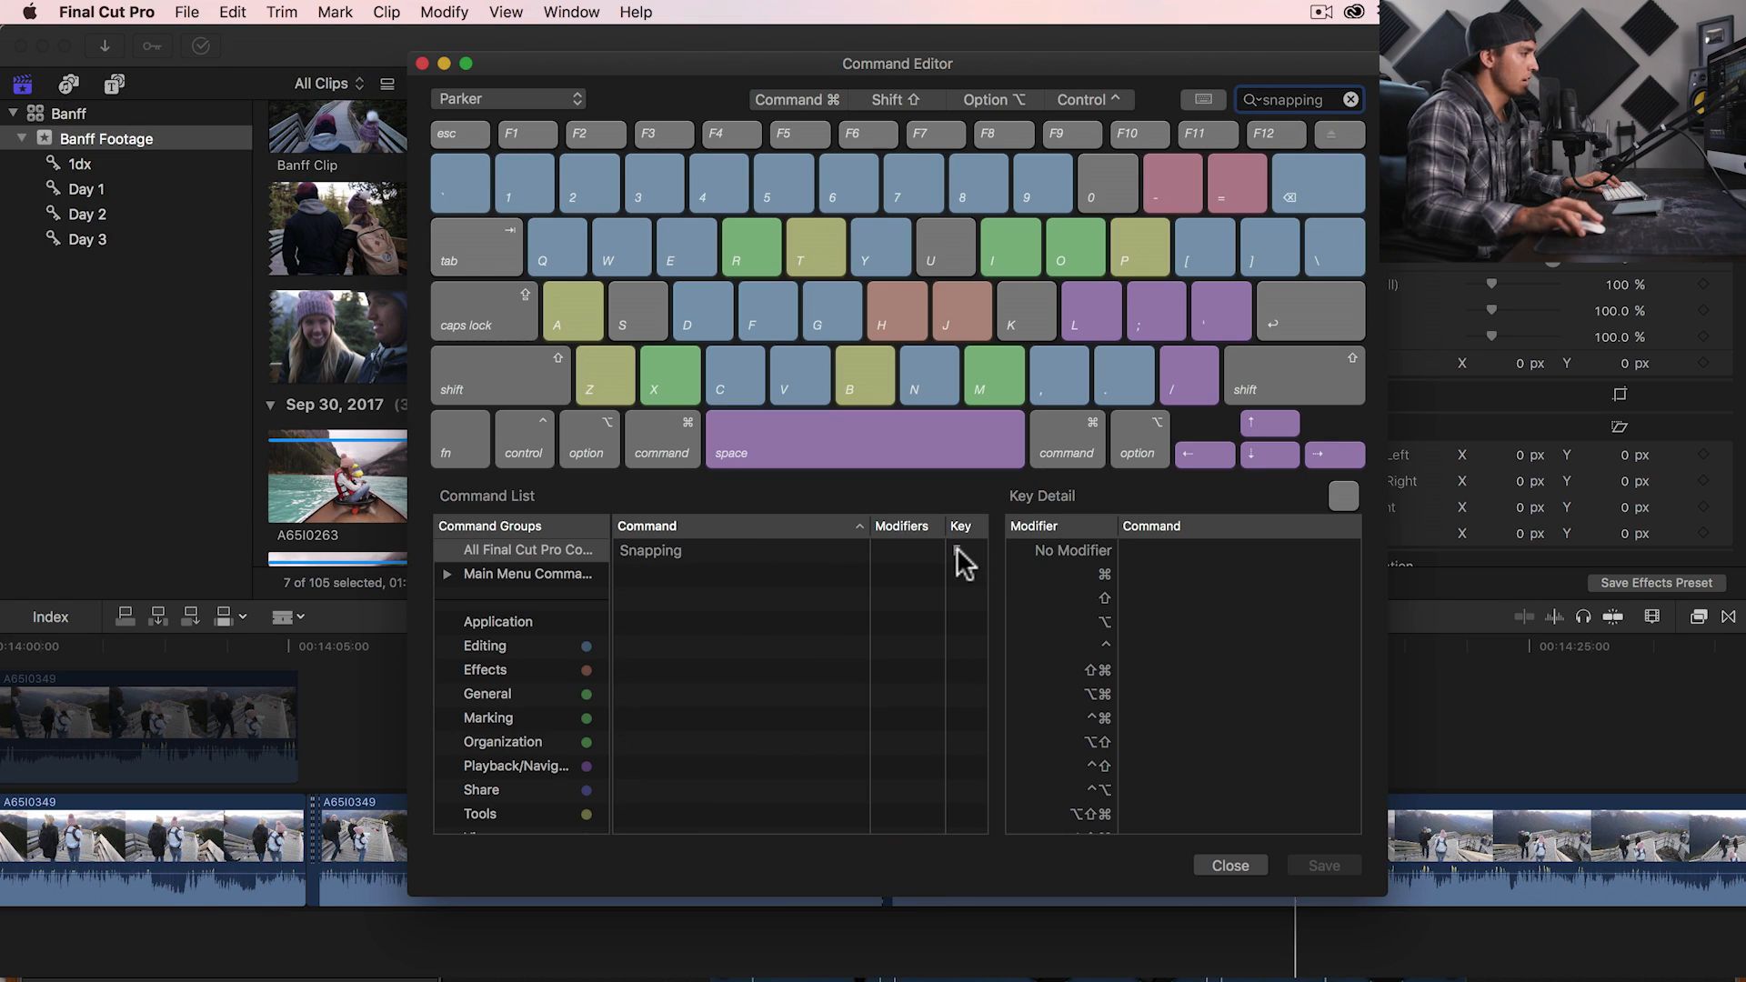
click(960, 555)
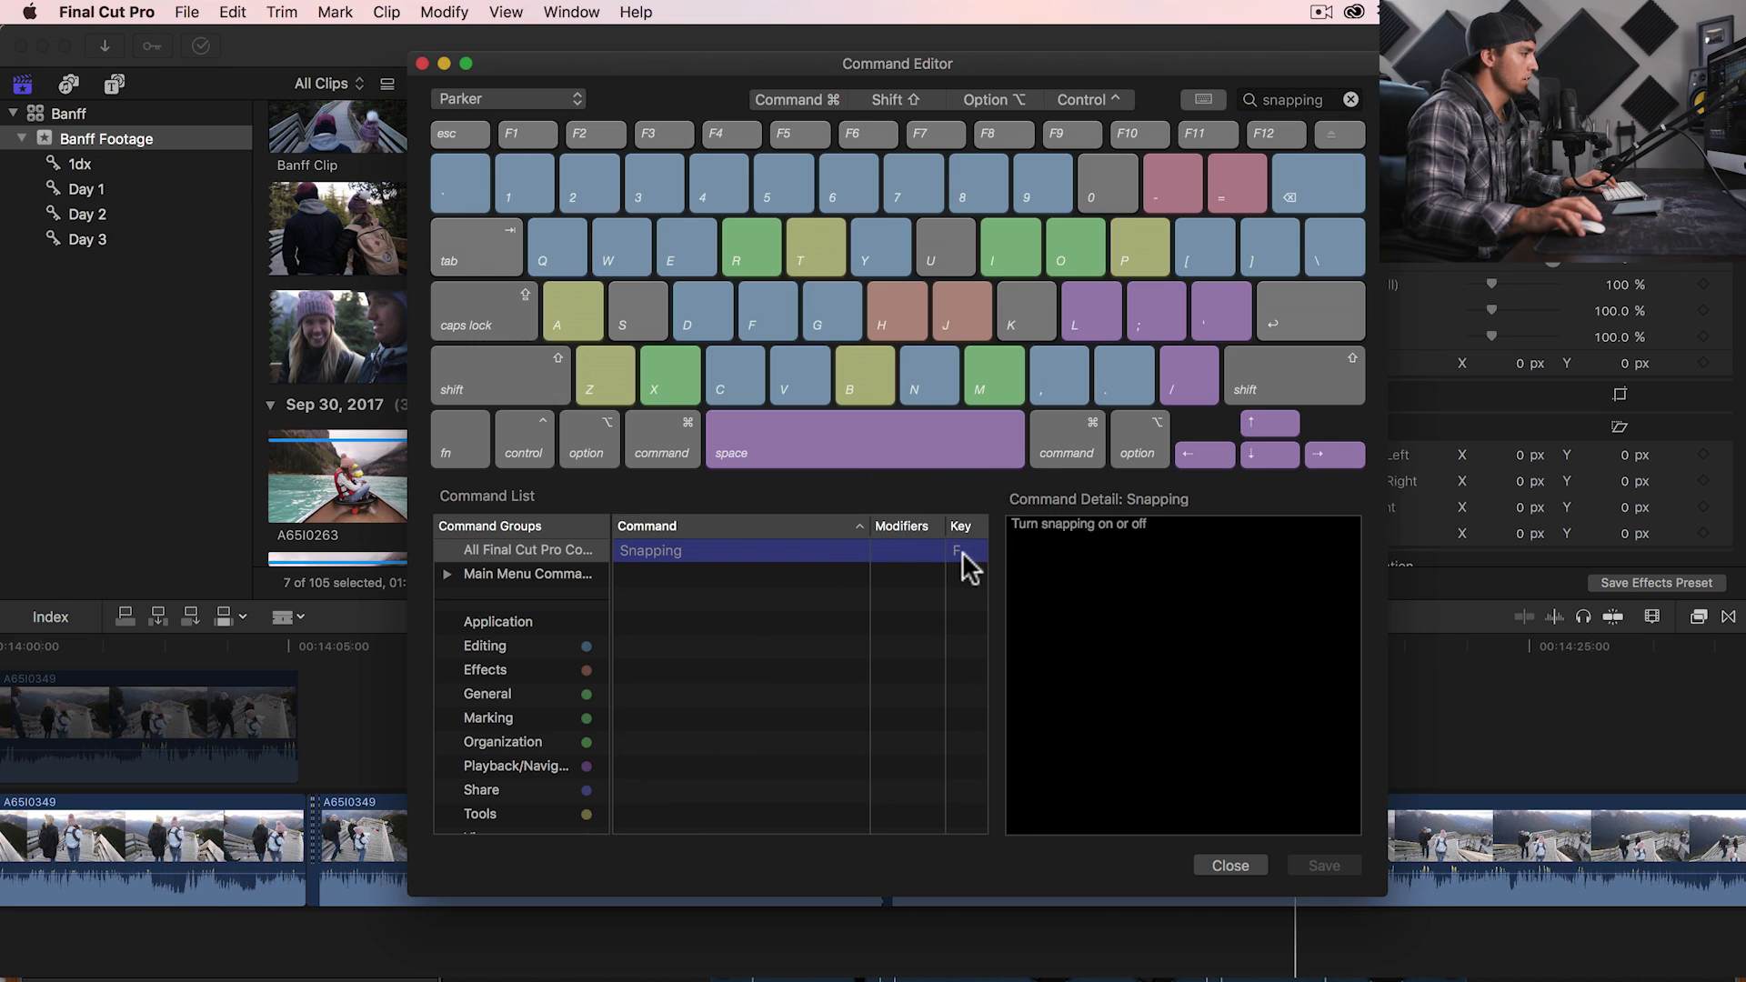
click(1255, 863)
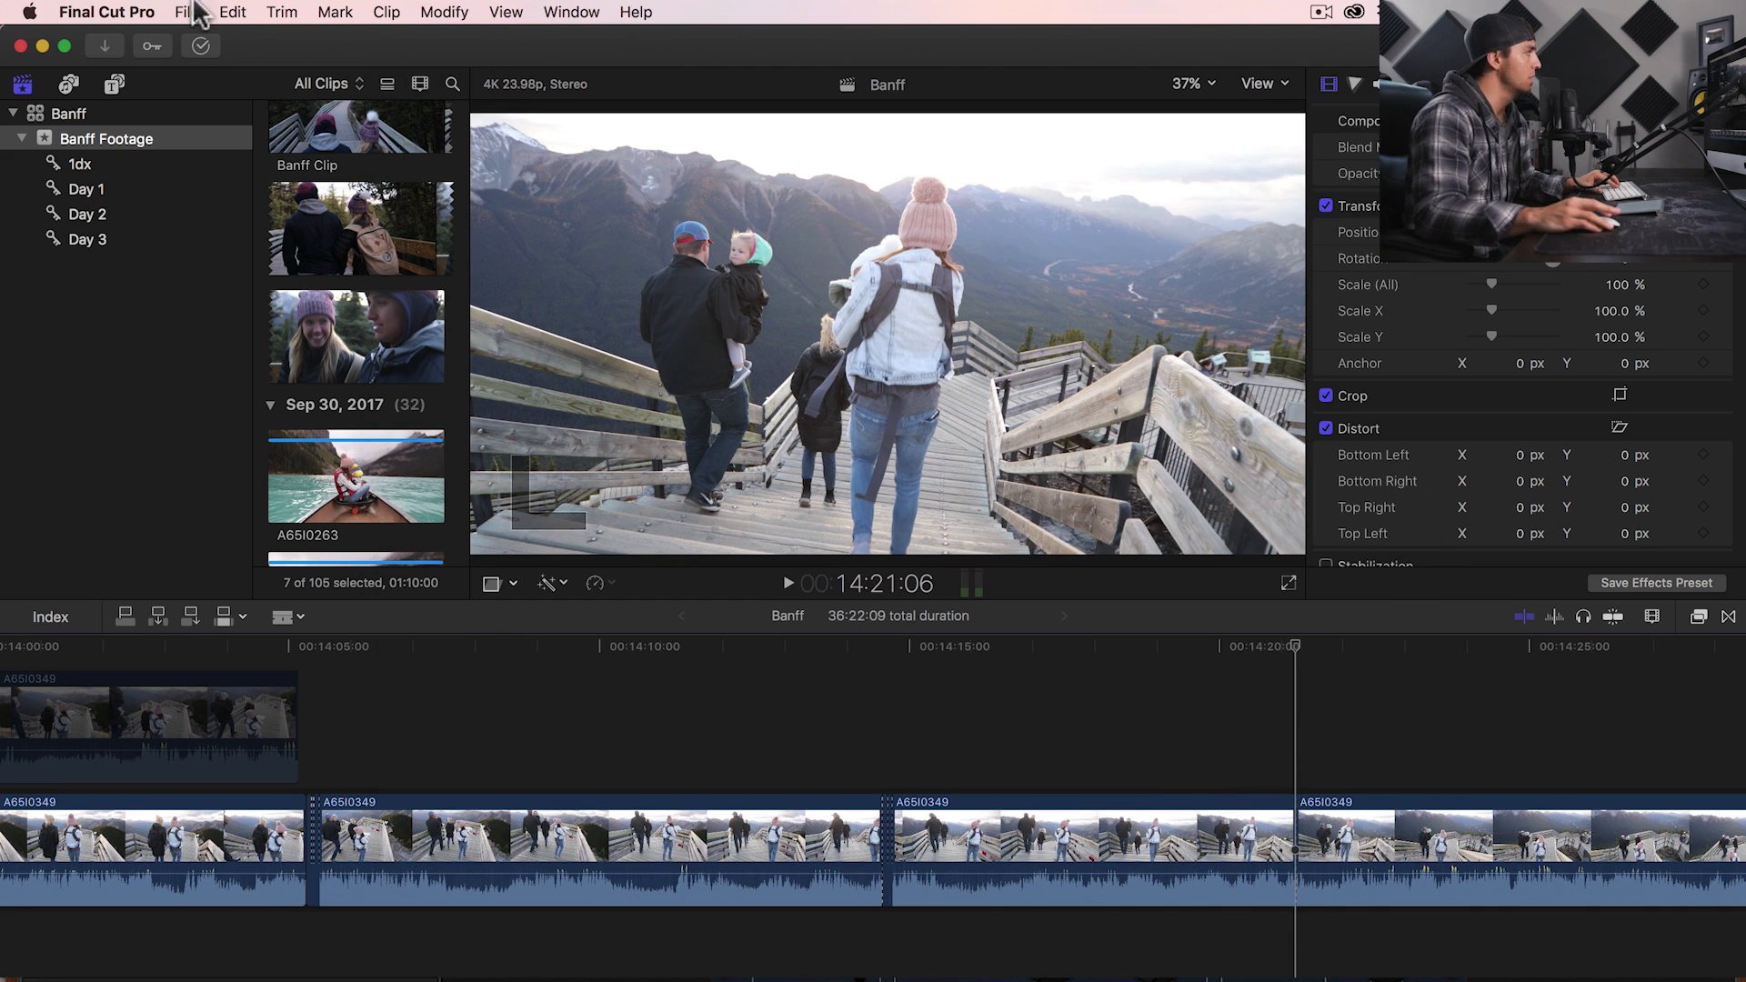
- Import the keyboard shortcuts .commandset file from the FINAL VIDEOS FCPX folder and make it the active custom command set
click(104, 13)
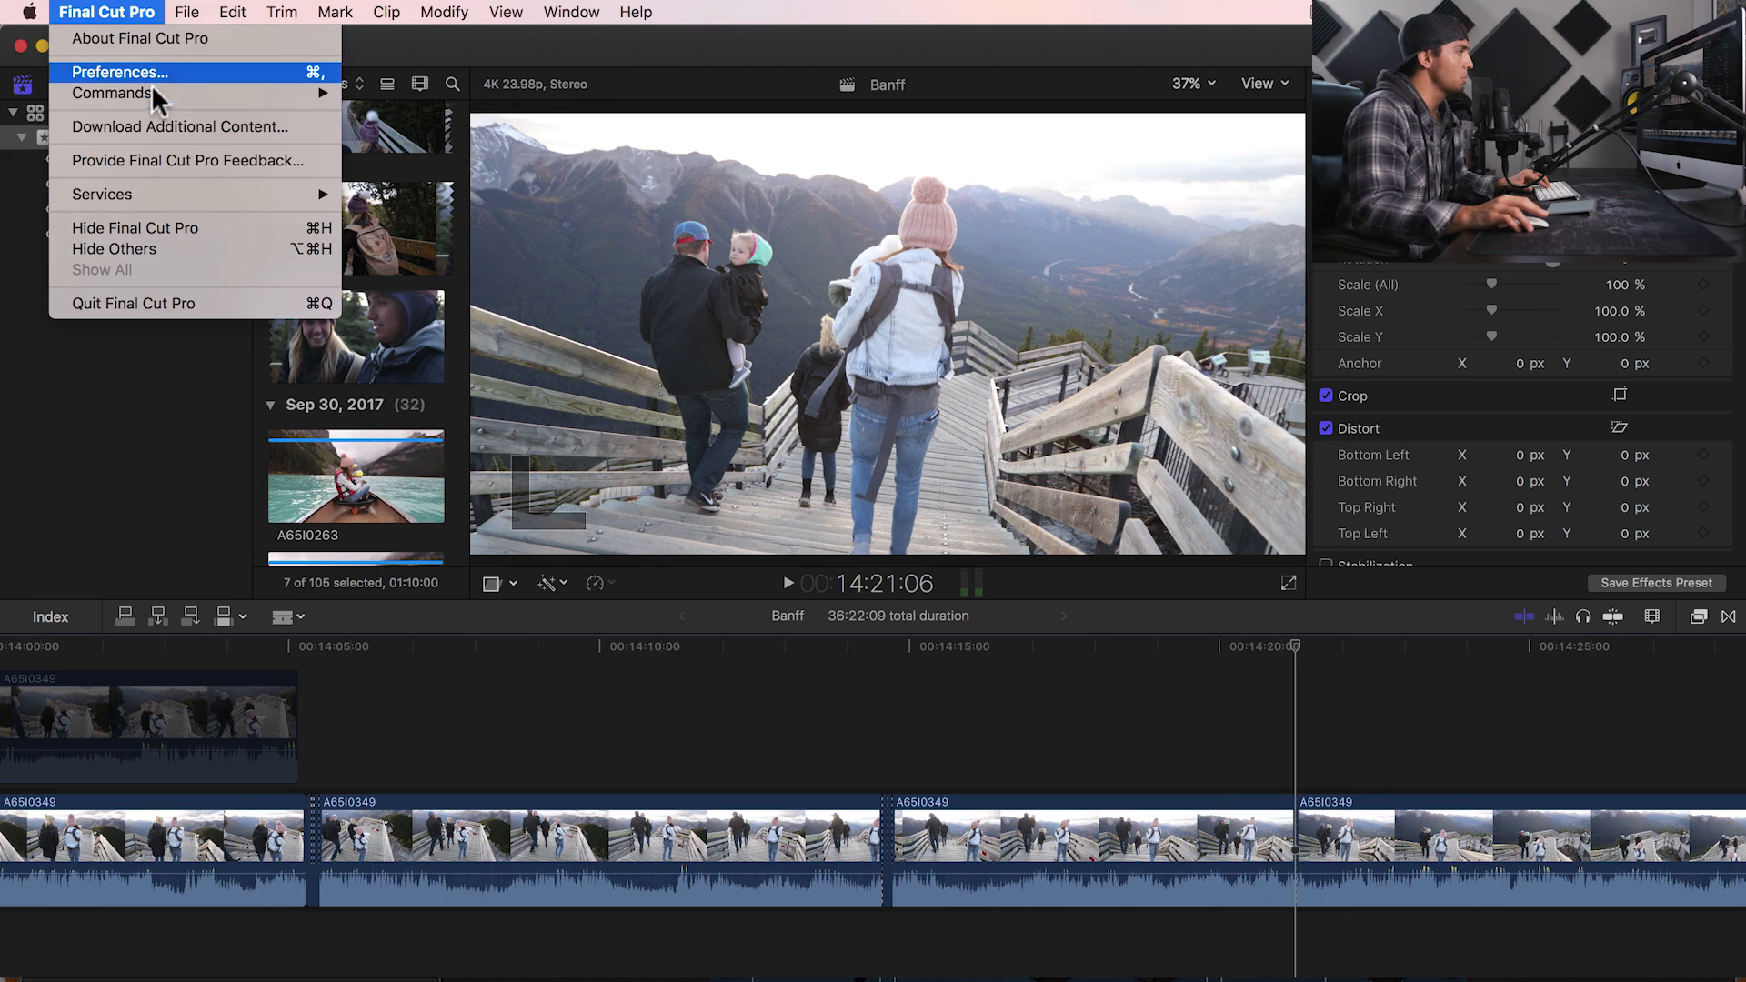
mouse_move(155, 95)
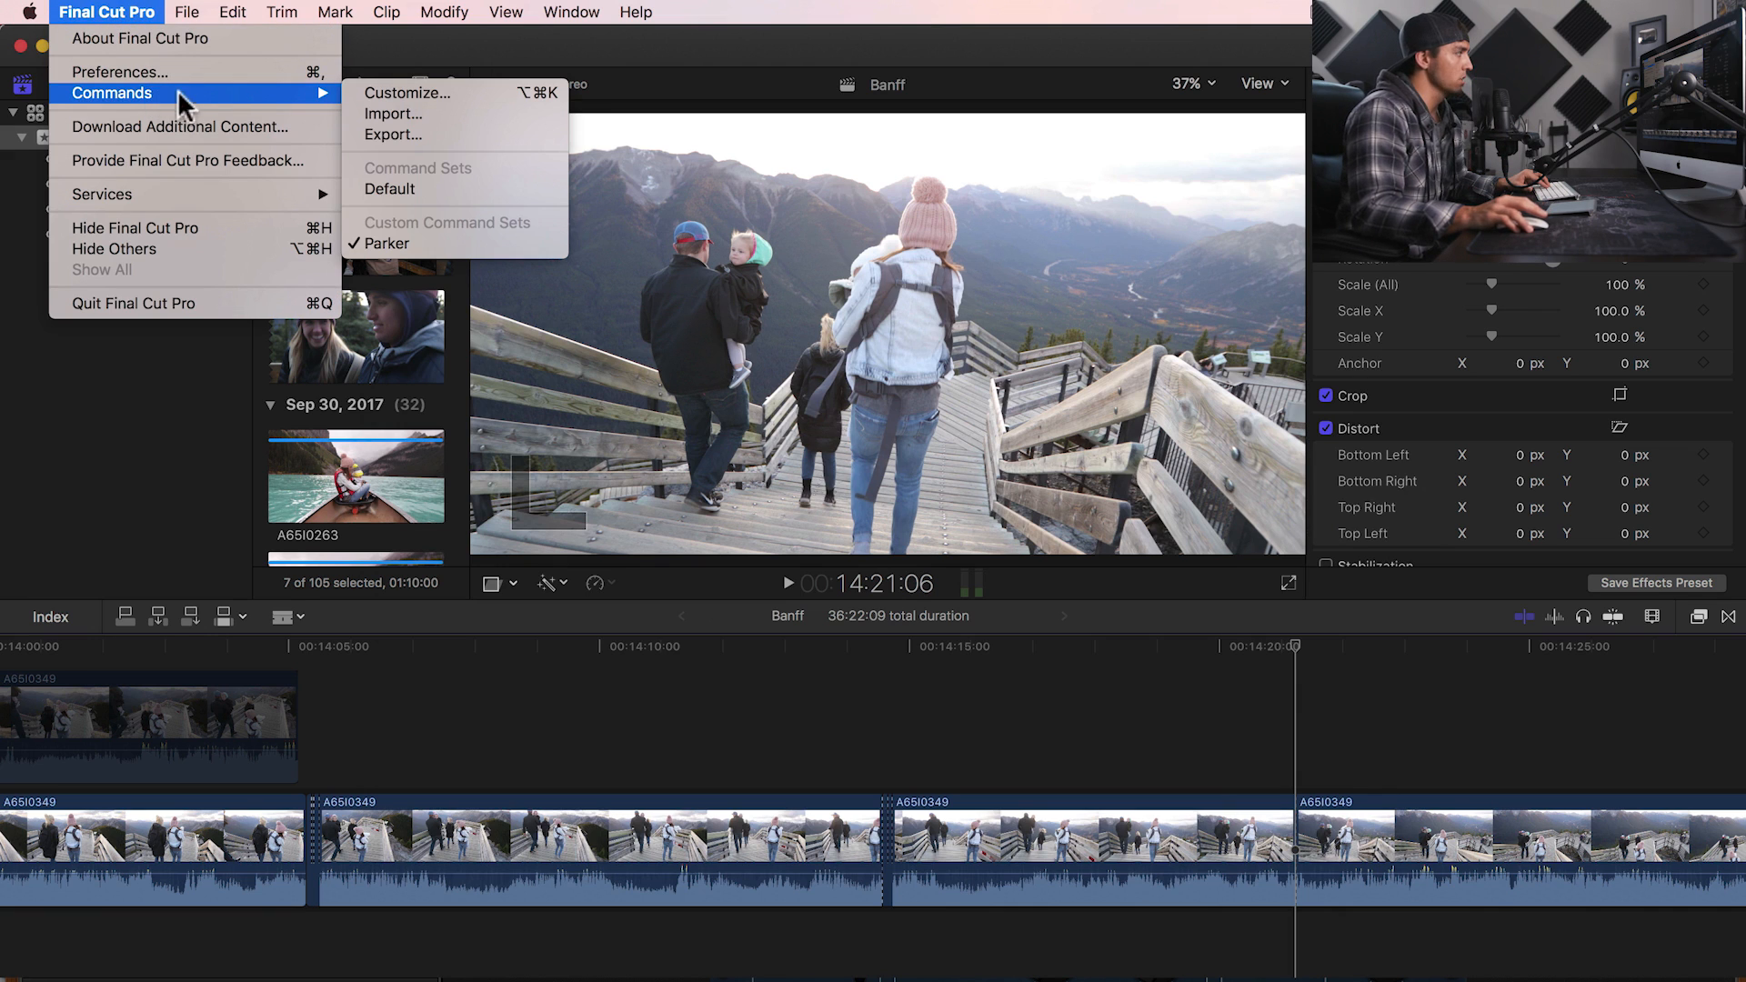
click(412, 112)
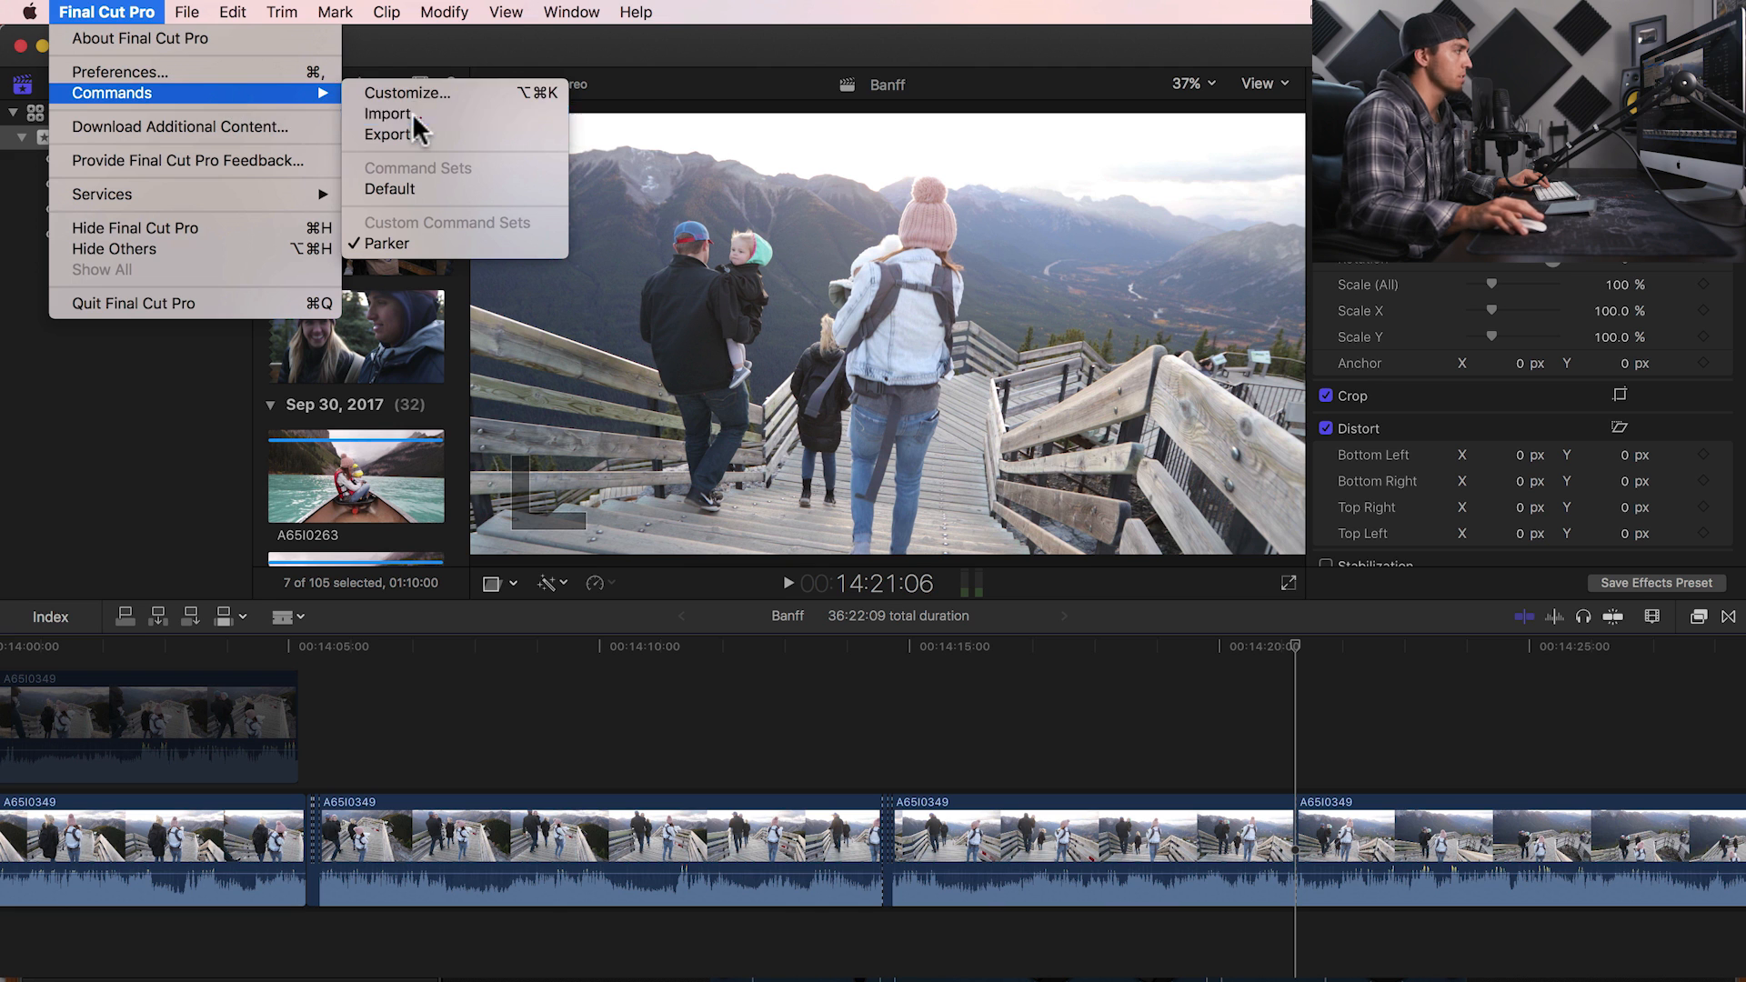
click(814, 218)
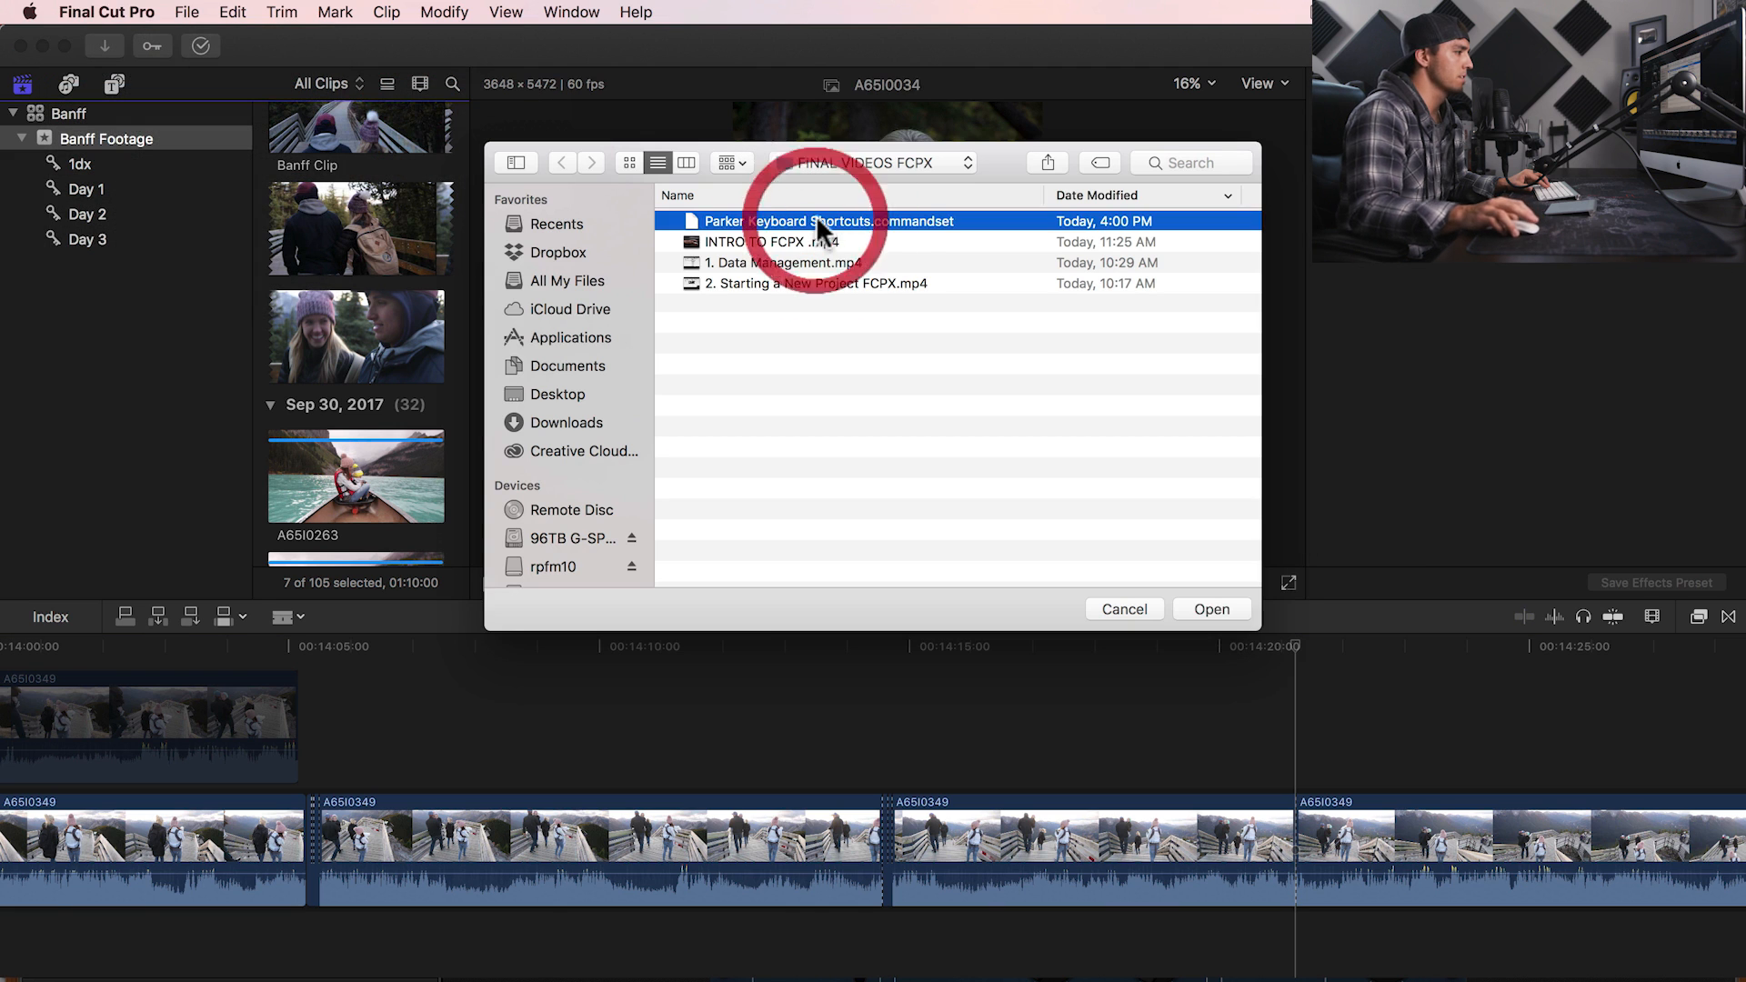
click(1213, 608)
click(107, 12)
mouse_move(134, 96)
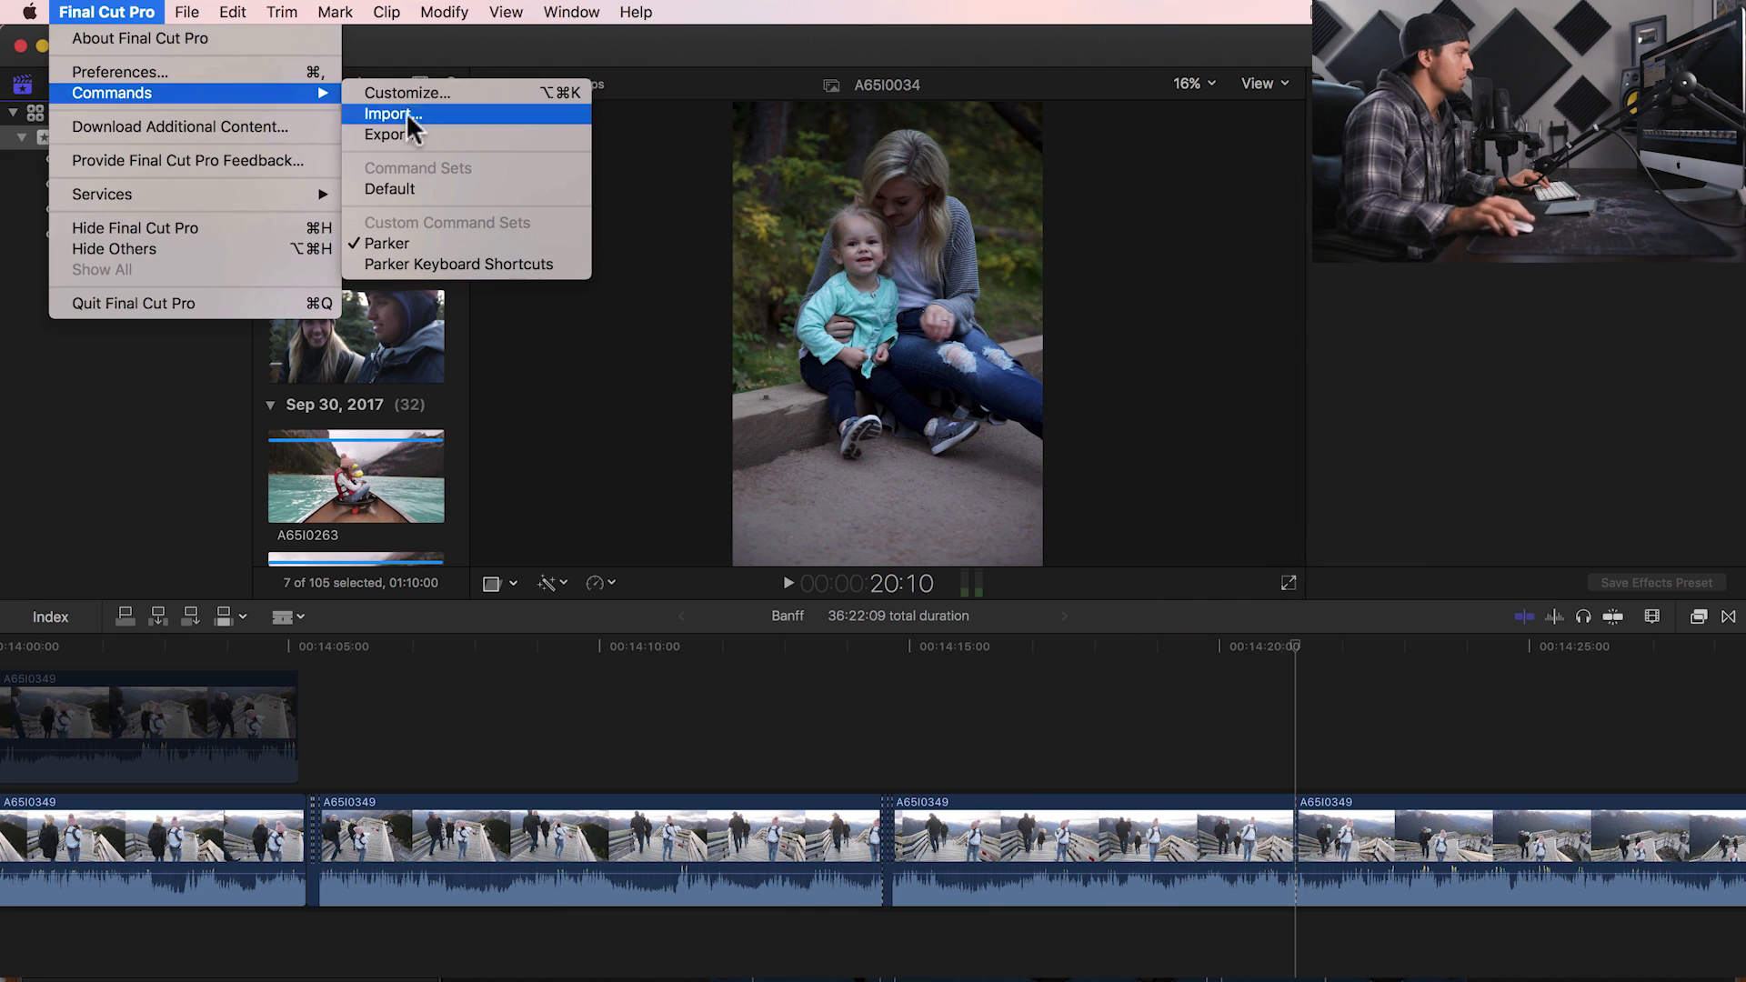
click(489, 262)
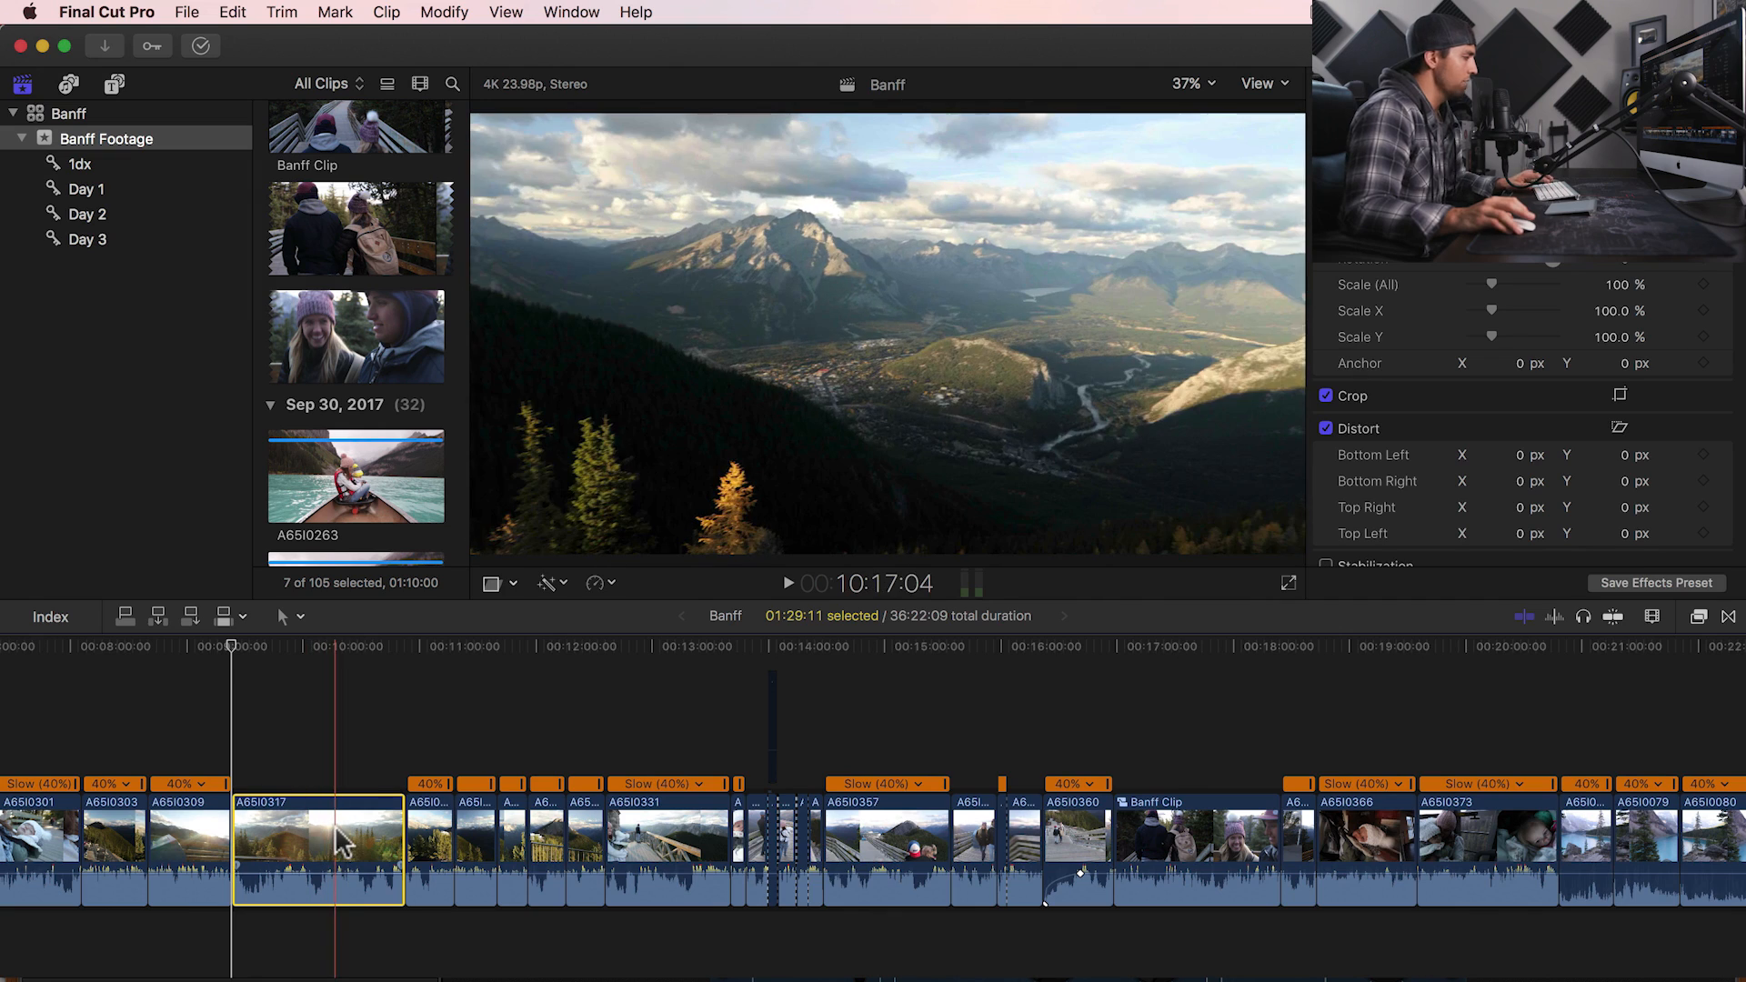
- Lift the A65I0317 clip above the primary storyline with the Select tool, and undo the move
key(a)
drag(305, 841, 303, 705)
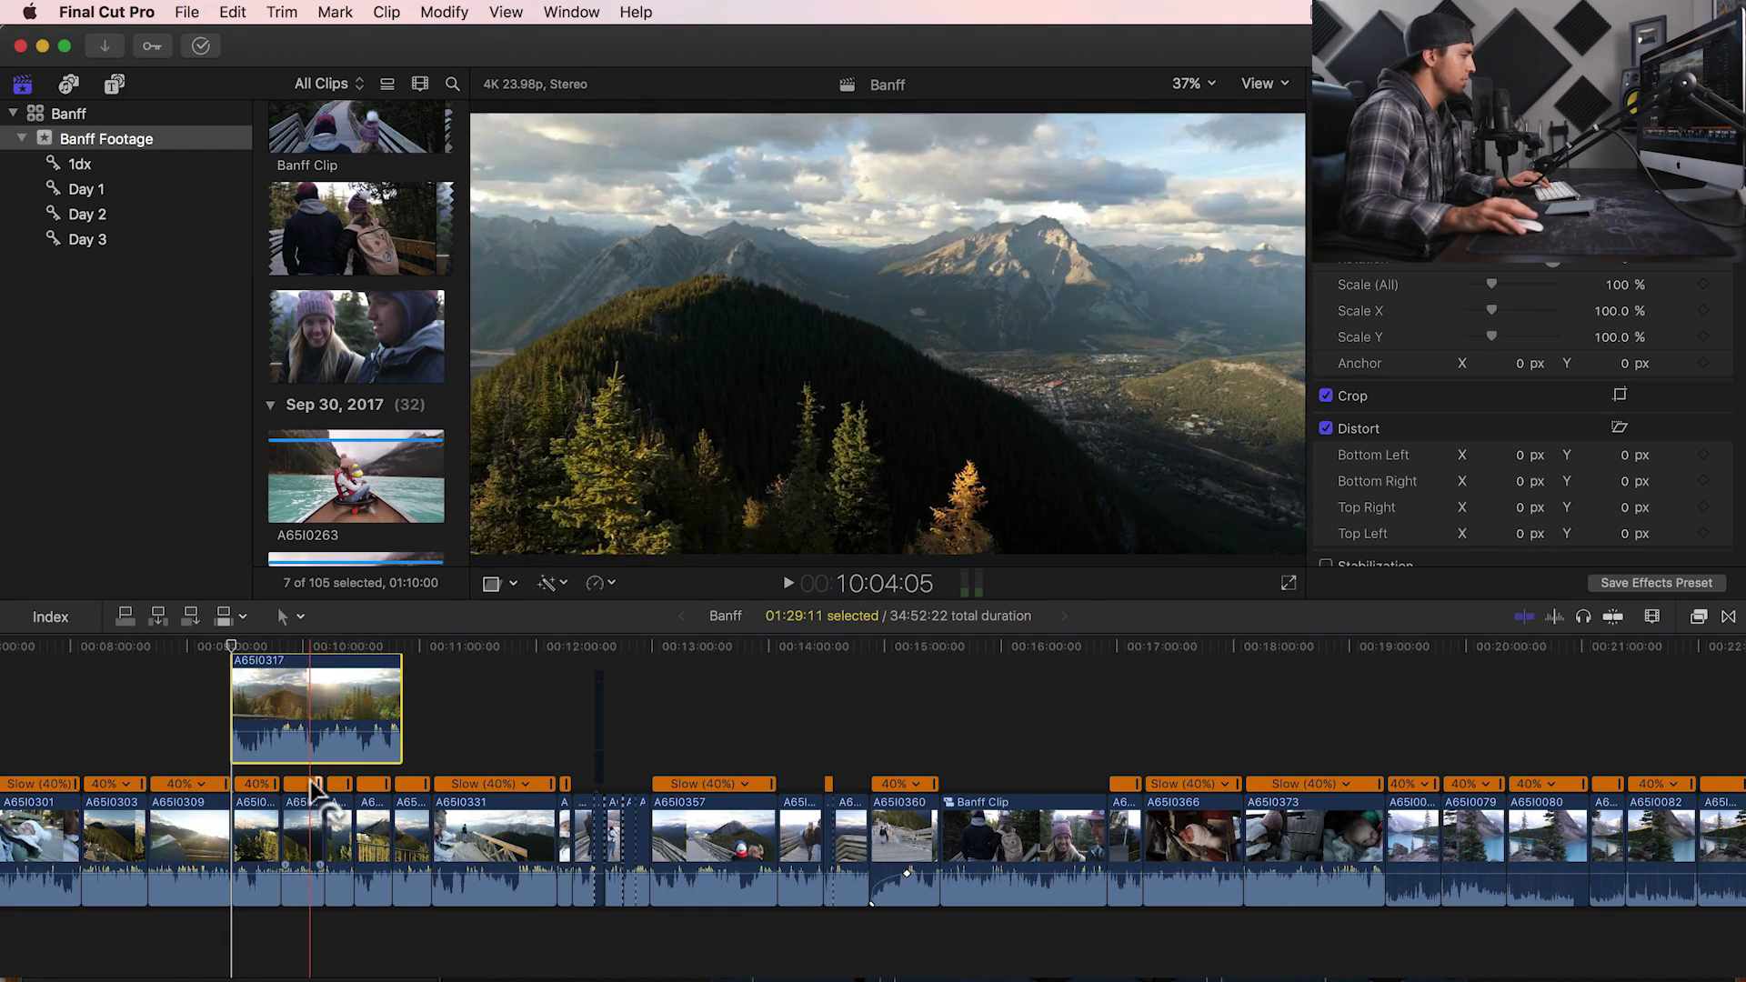
key(super+z)
- Lift A65I0317 above the storyline with the Position tool, leaving a gap, and try overwriting the clips near 12:00 with it before undoing the overwrite
key(p)
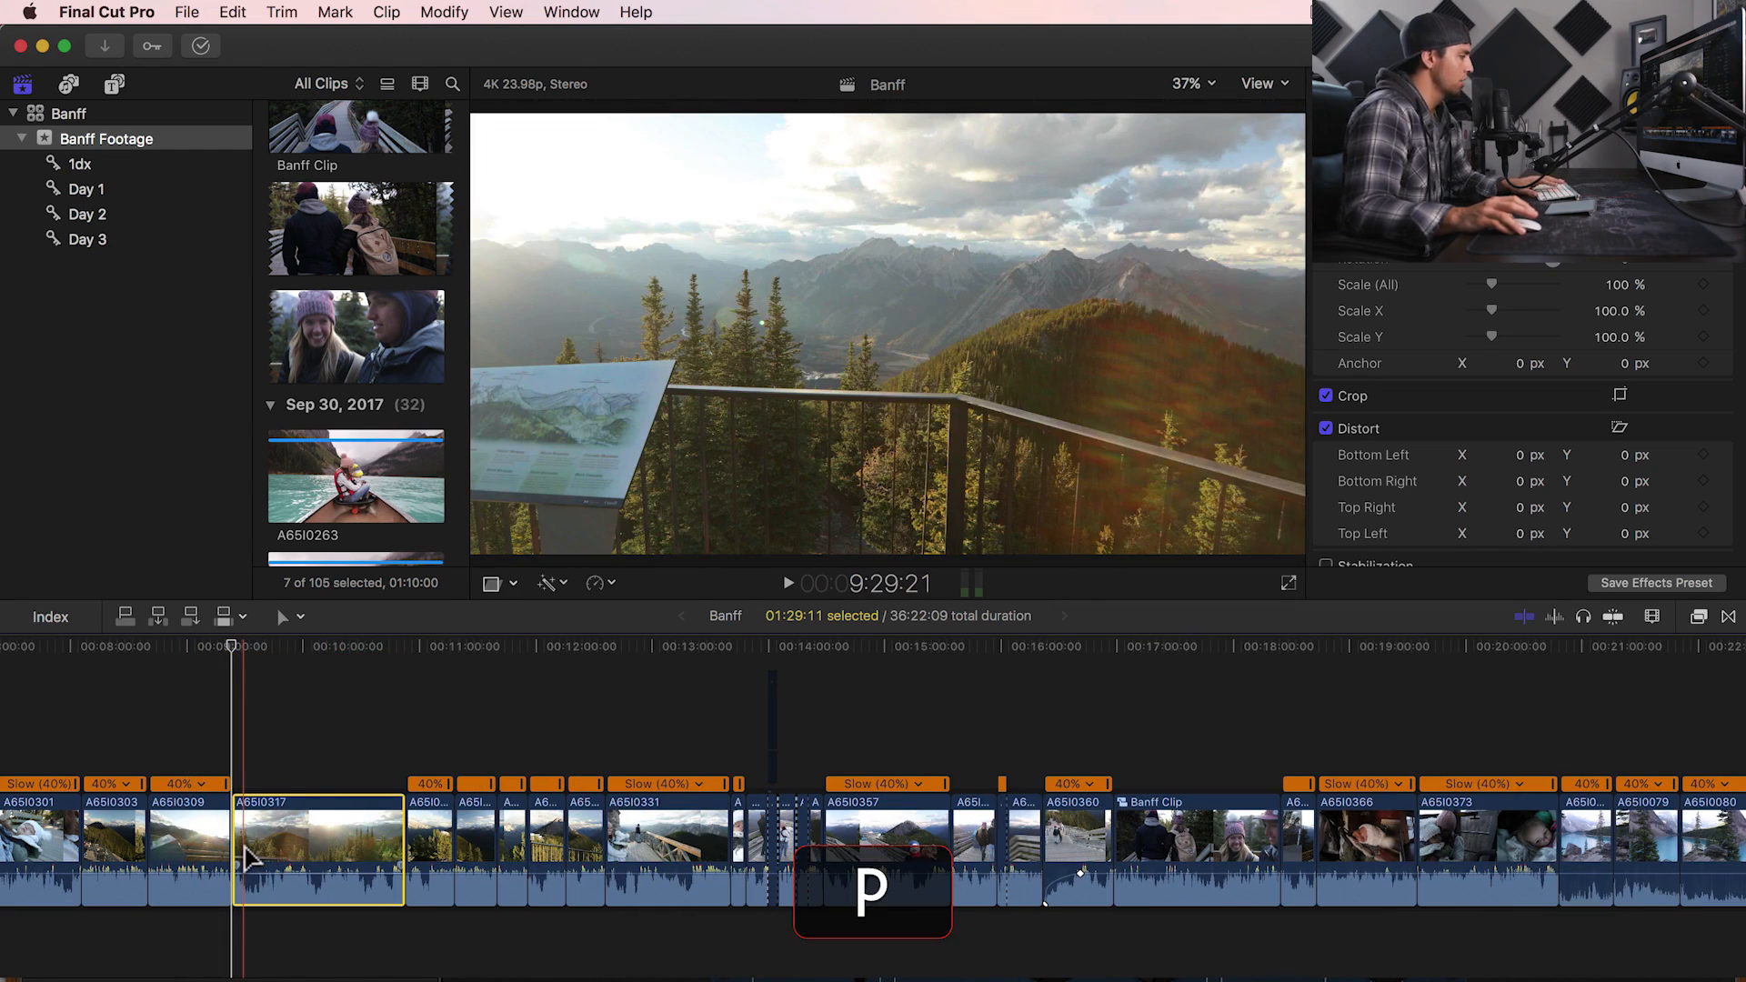
drag(306, 843, 307, 716)
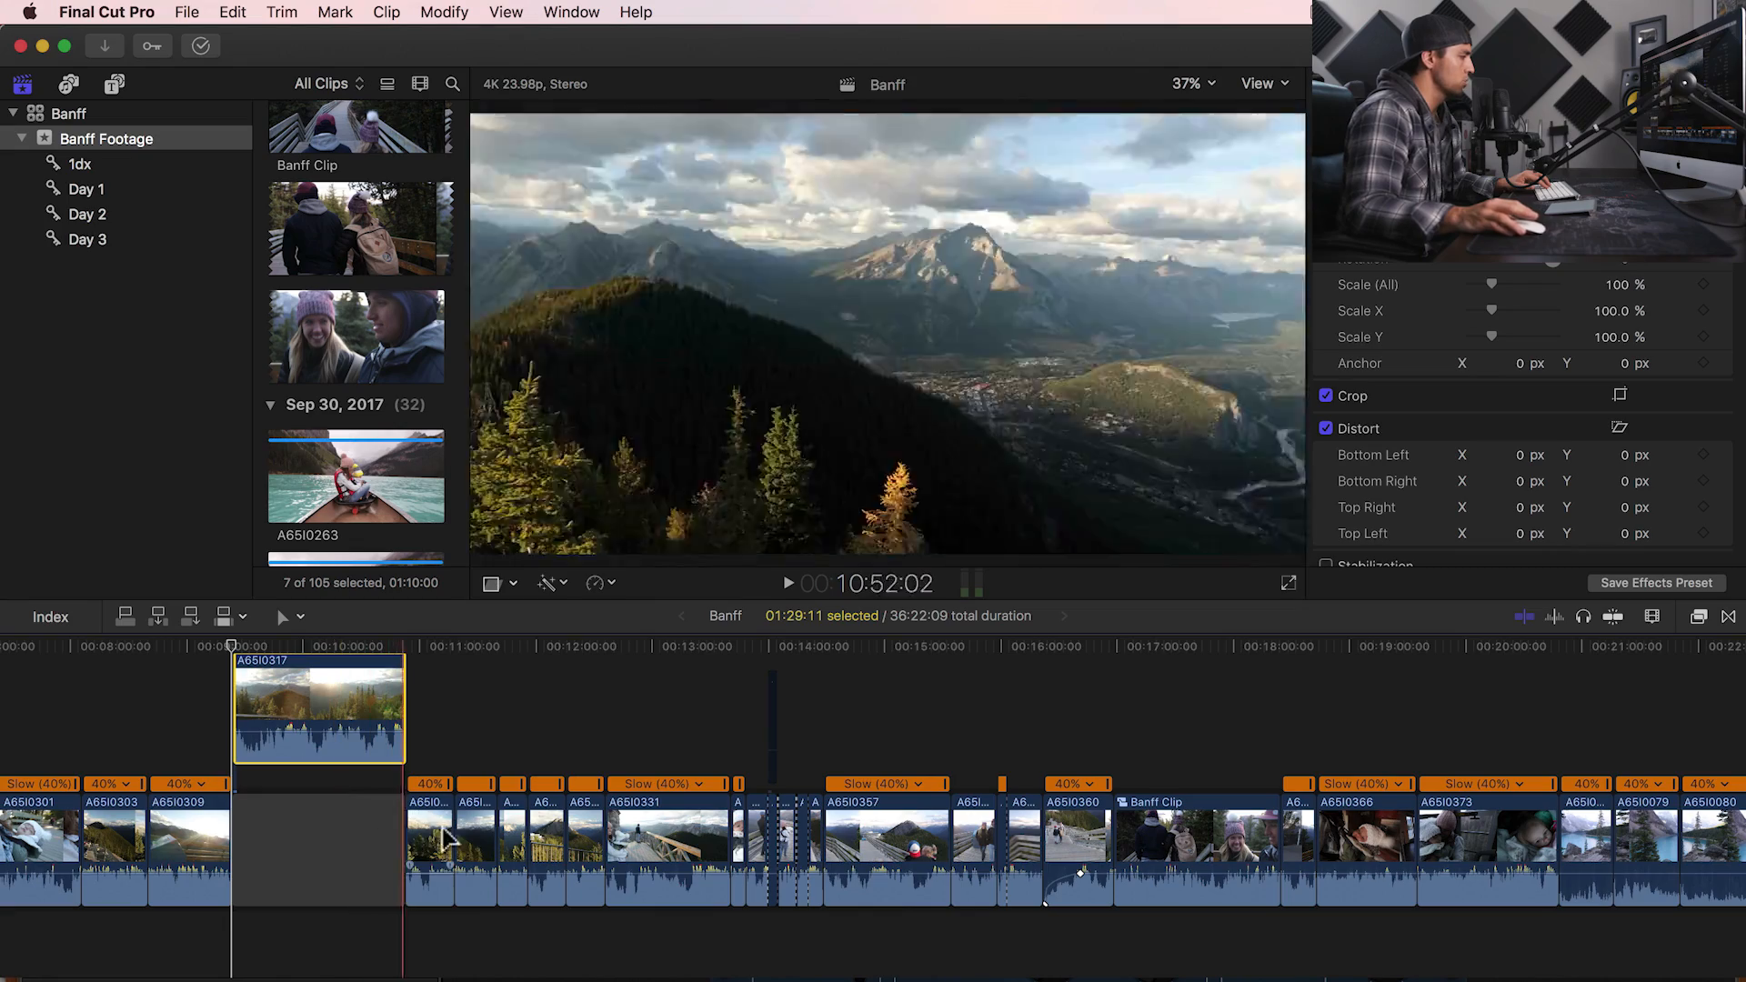
drag(296, 714, 577, 849)
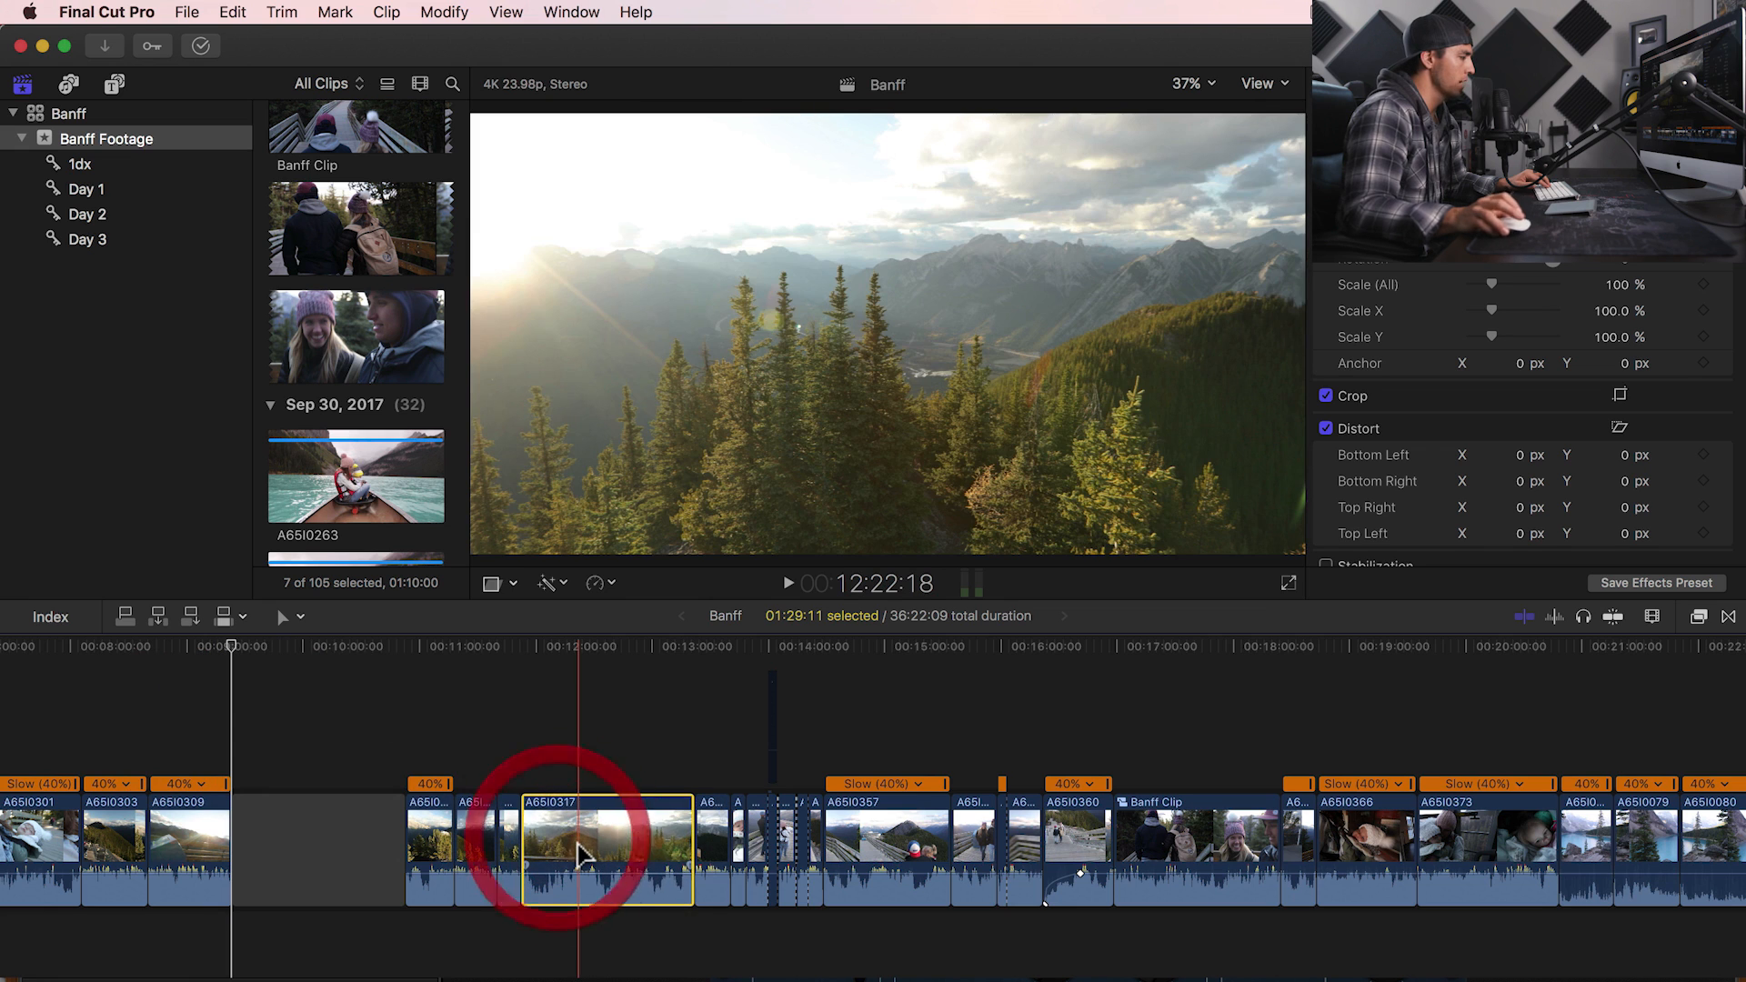
key(super+z)
- Insert A65I0317 into the primary storyline just before A65I0331 with the Select tool, and paste a copy of it directly after
key(a)
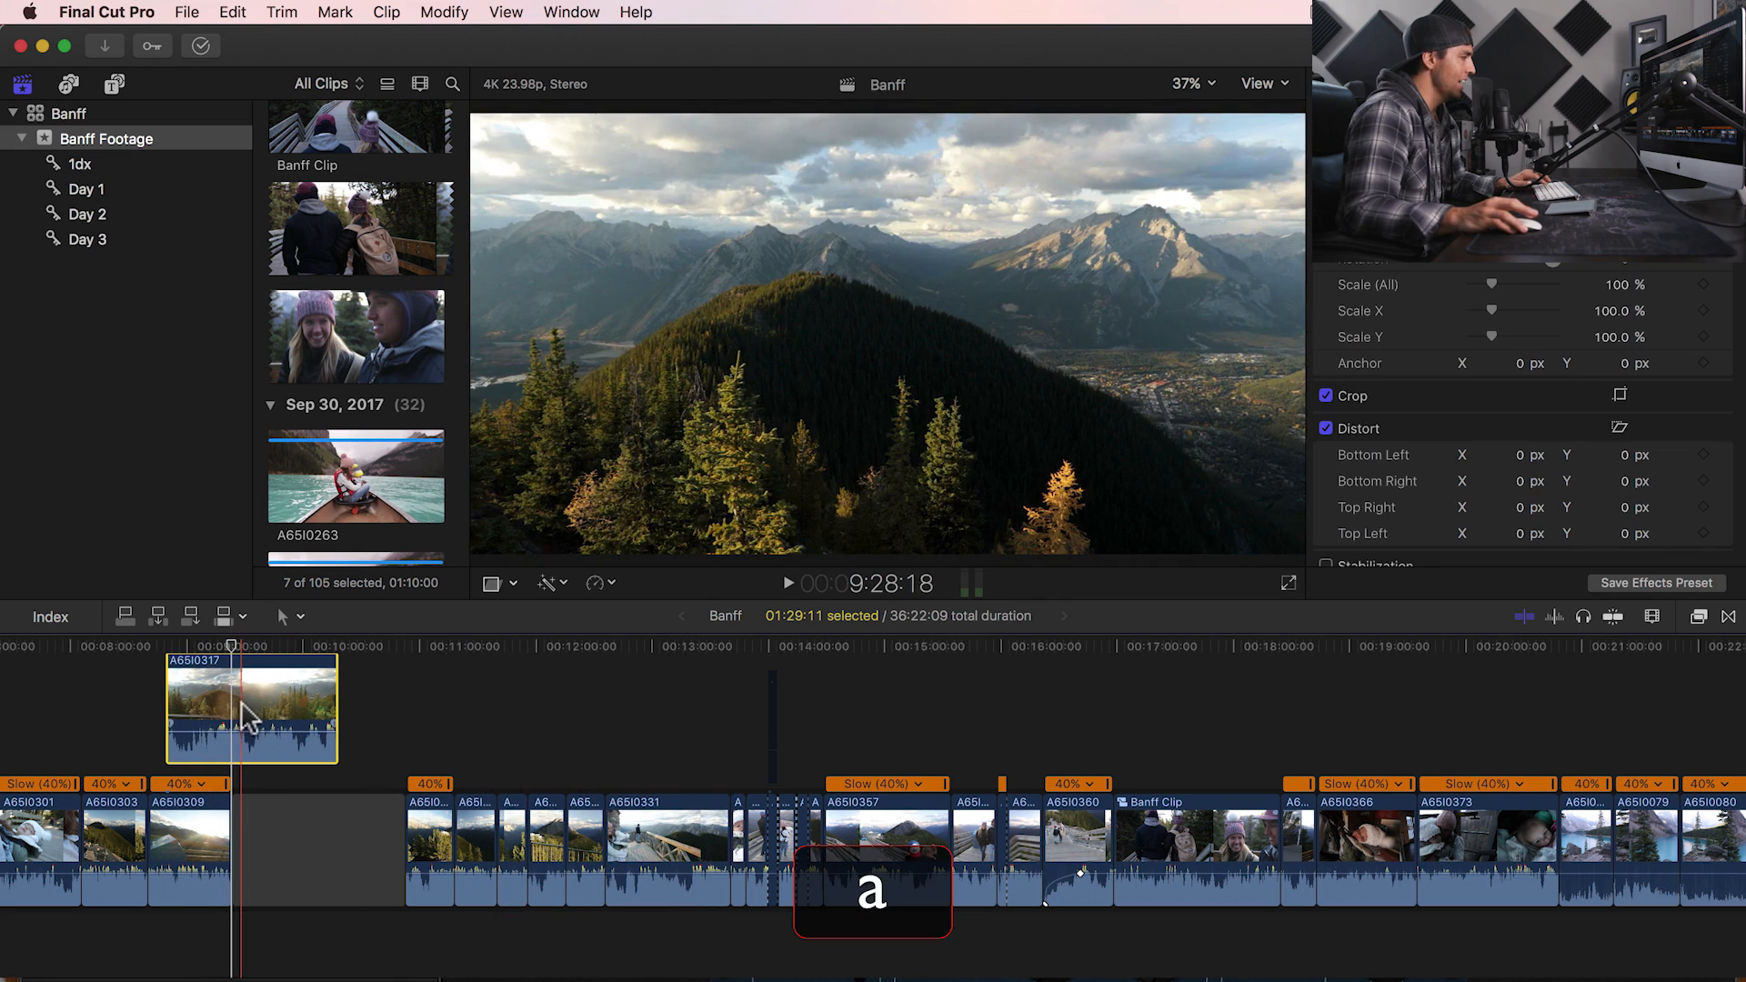
drag(244, 714, 607, 853)
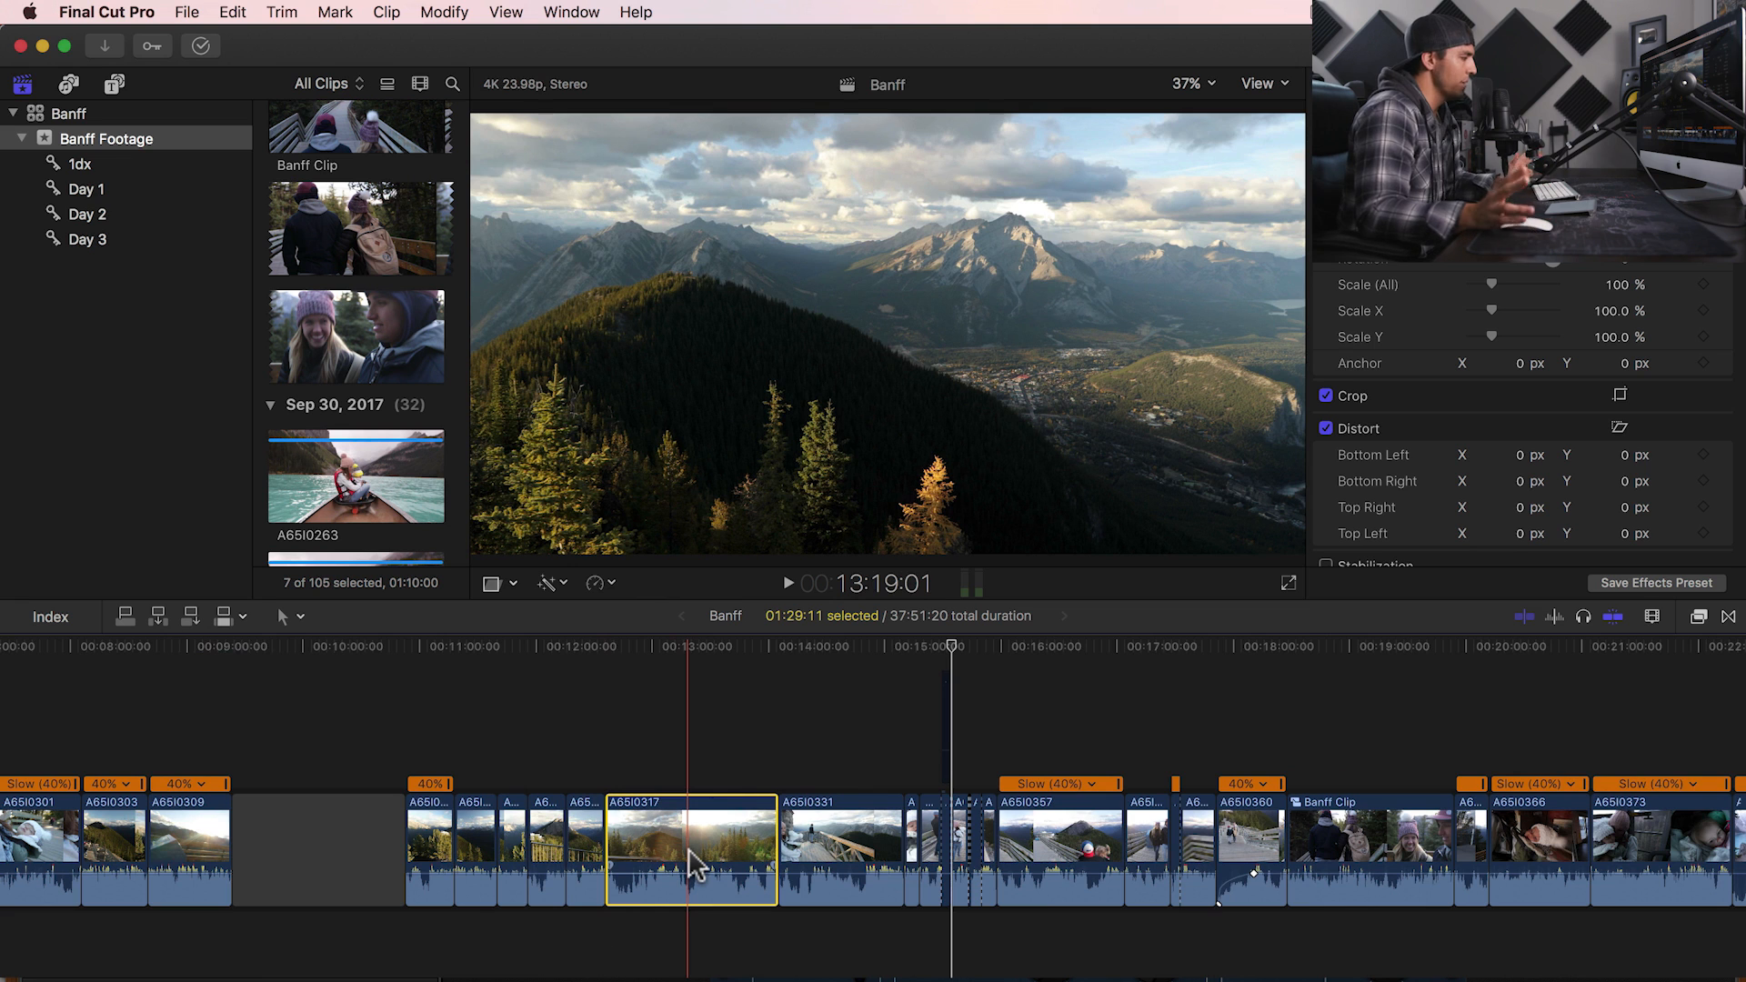
key(cmd+c)
click(778, 782)
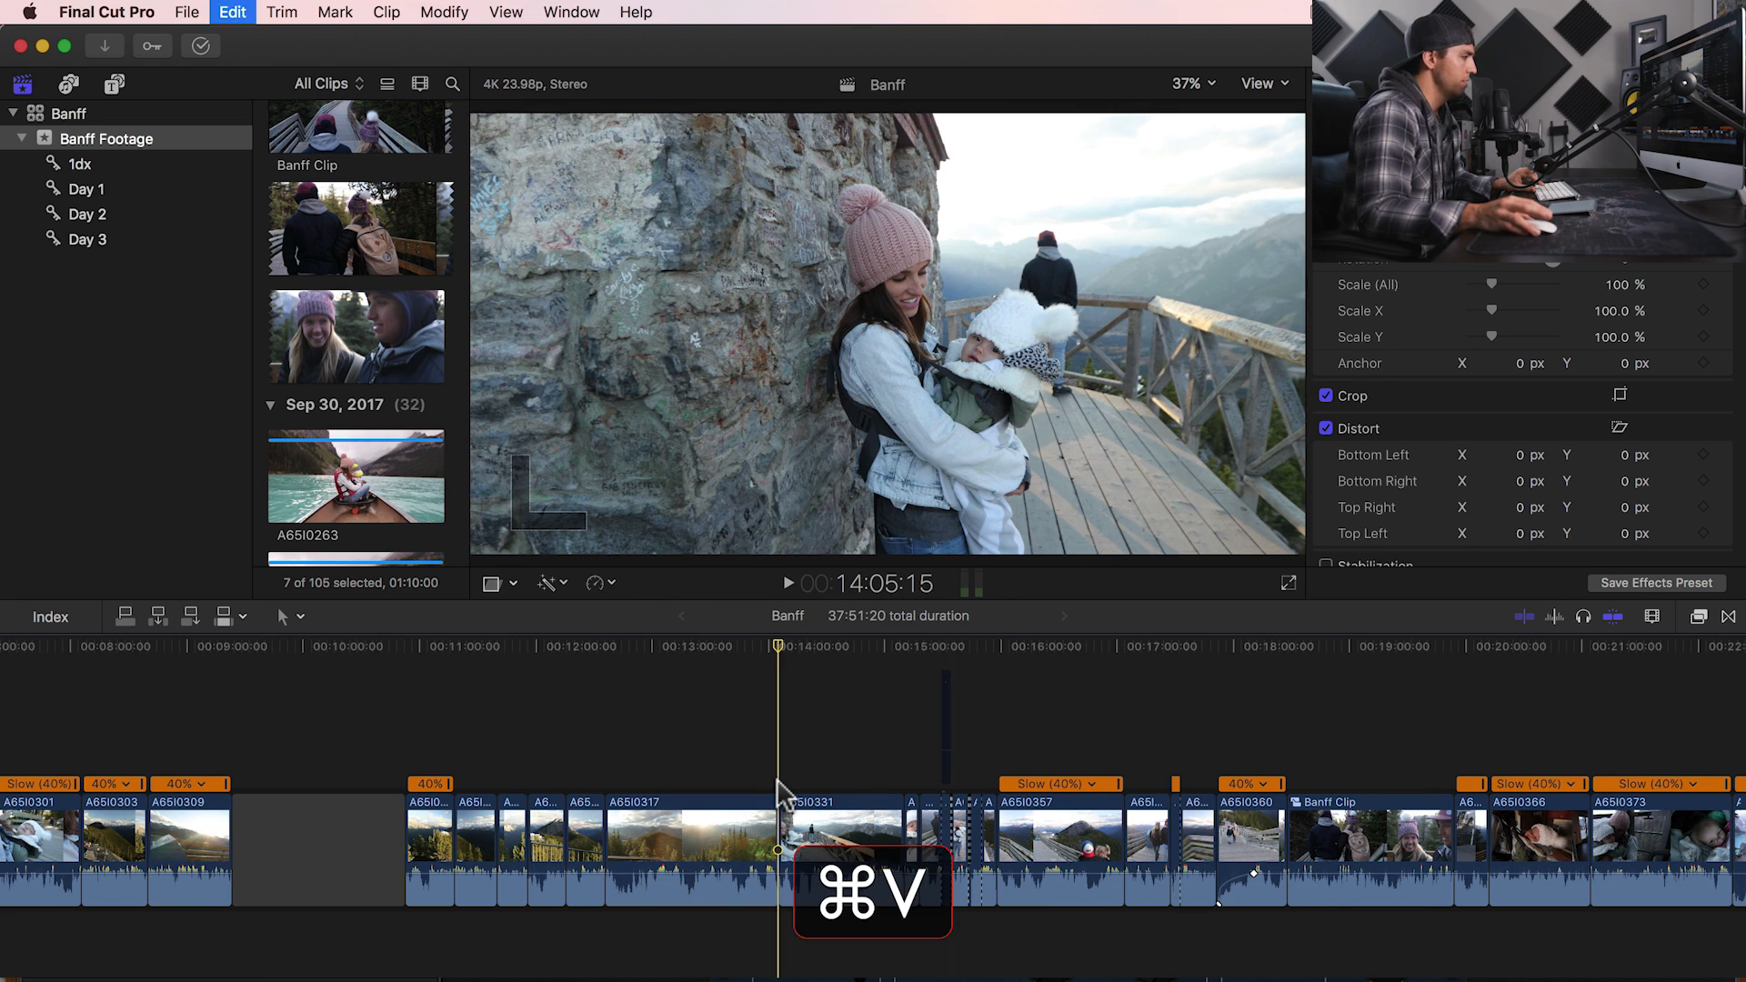
key(super+v)
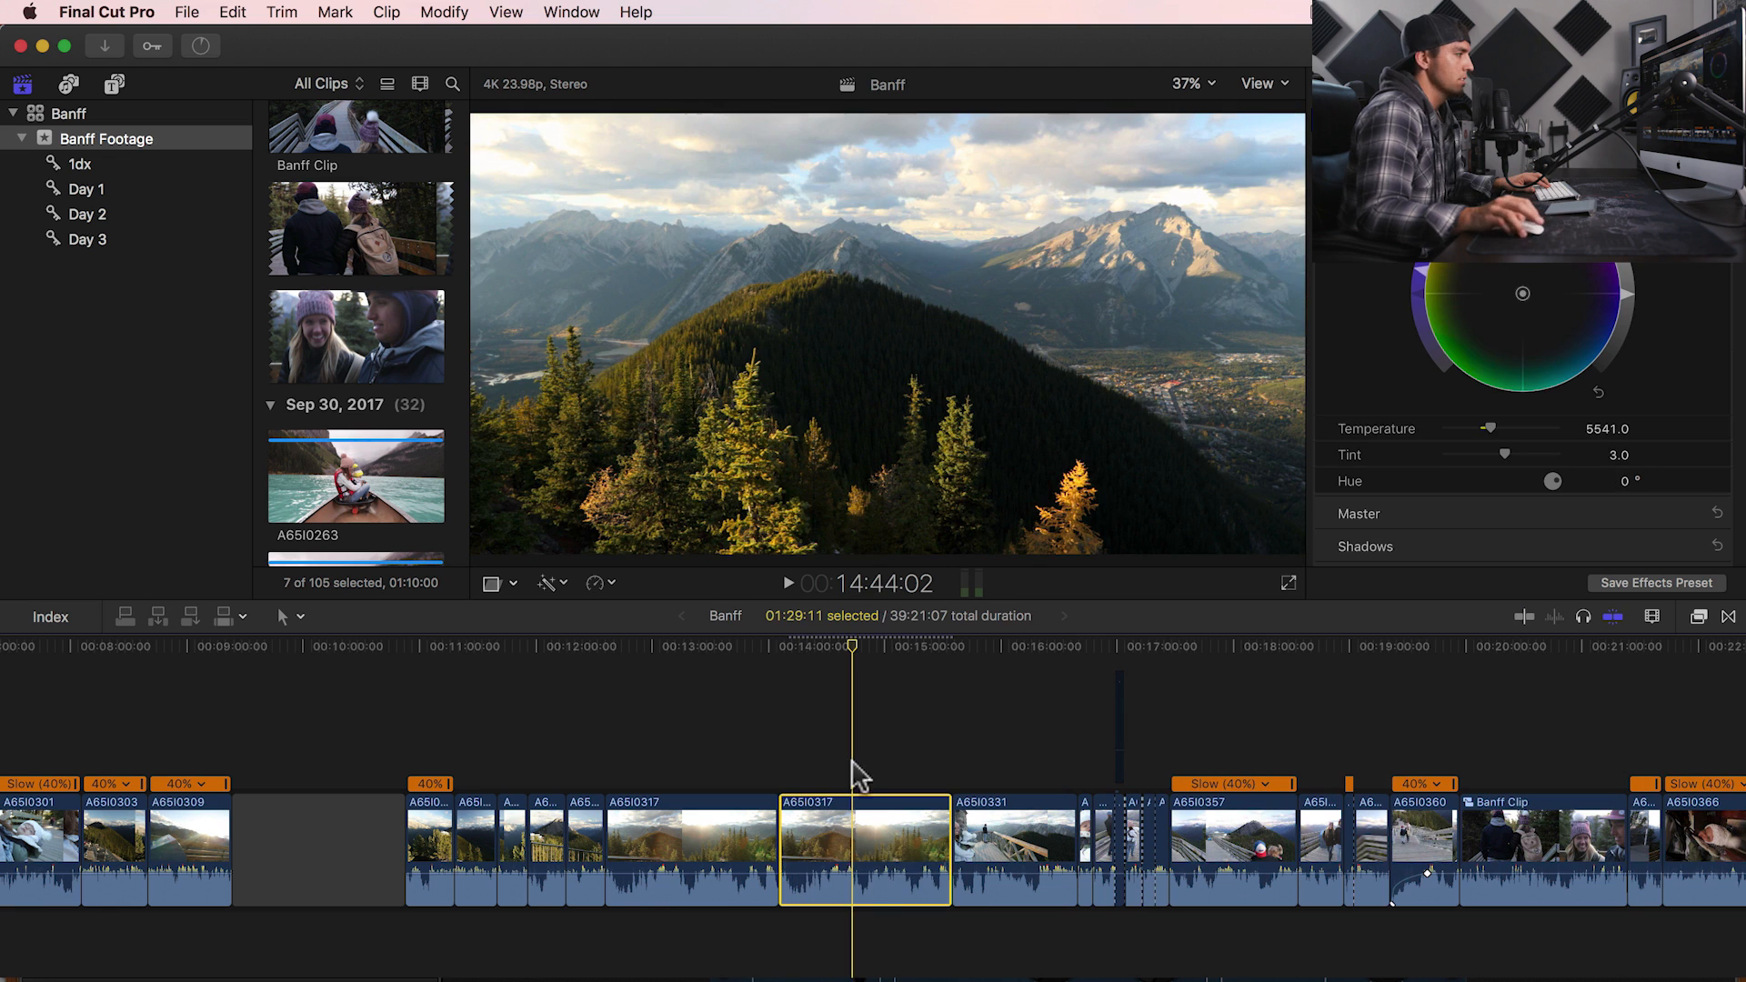
- Copy the second A65I0317 clip and paste its attributes, including the color effects but excluding Retiming, onto A65I0331
click(867, 832)
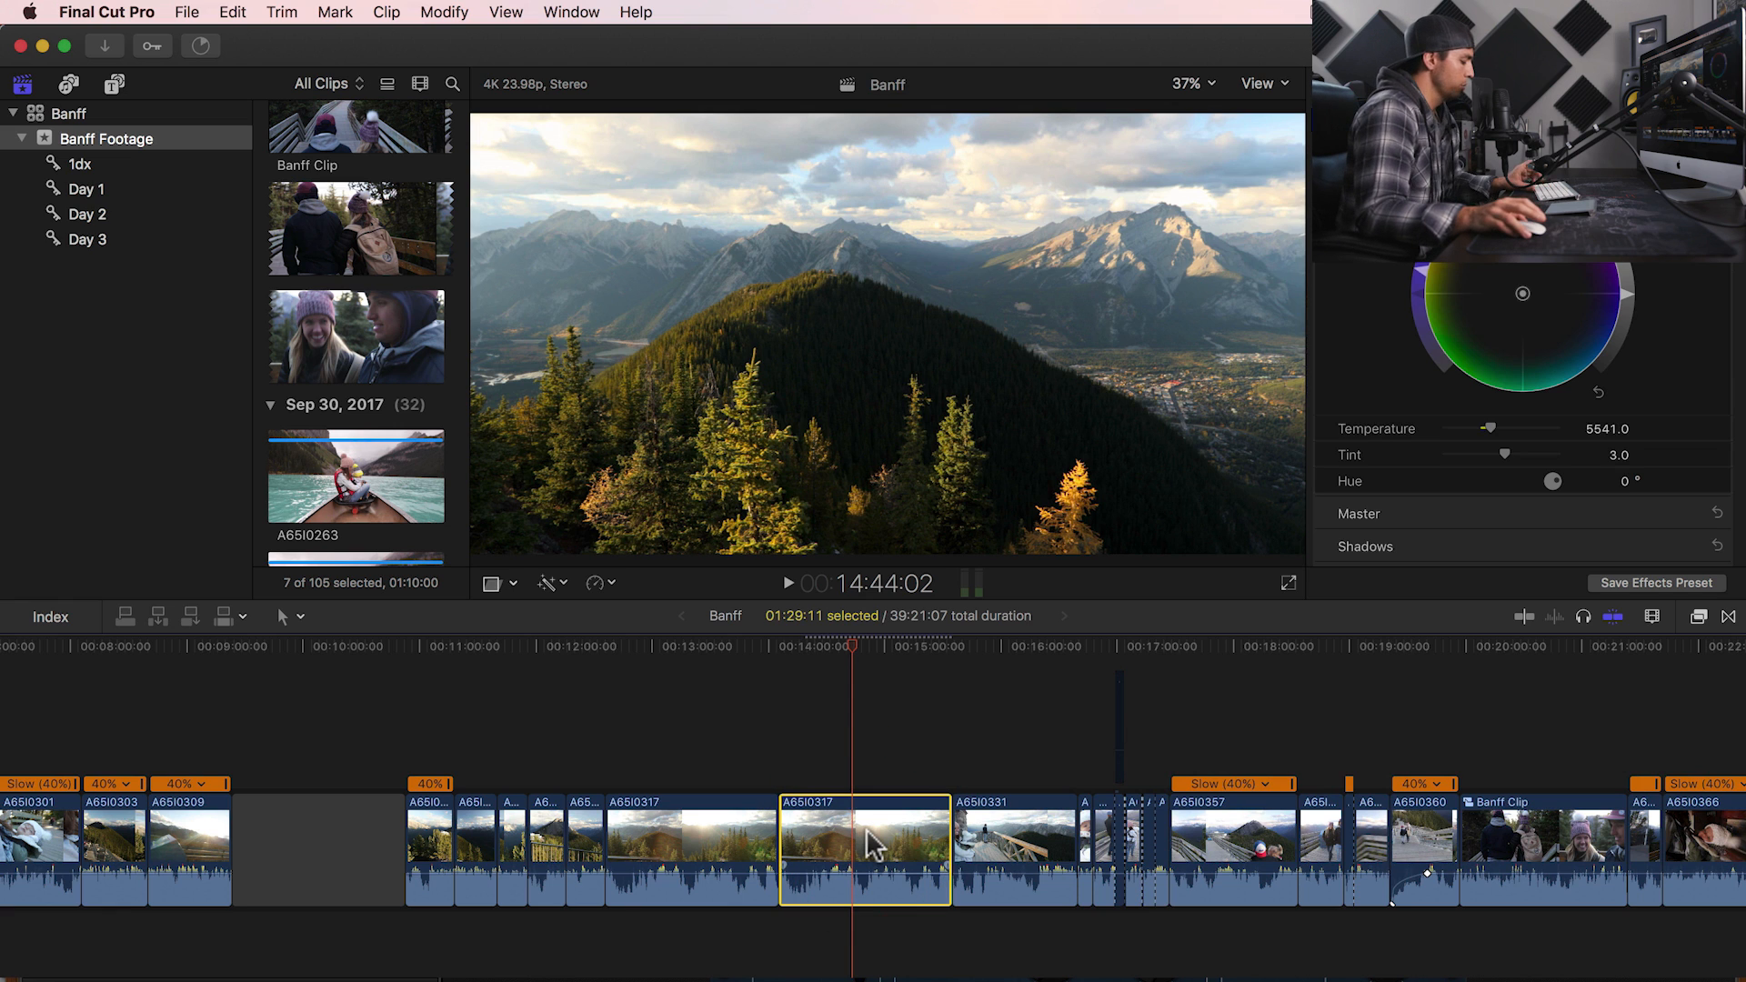
key(super+c)
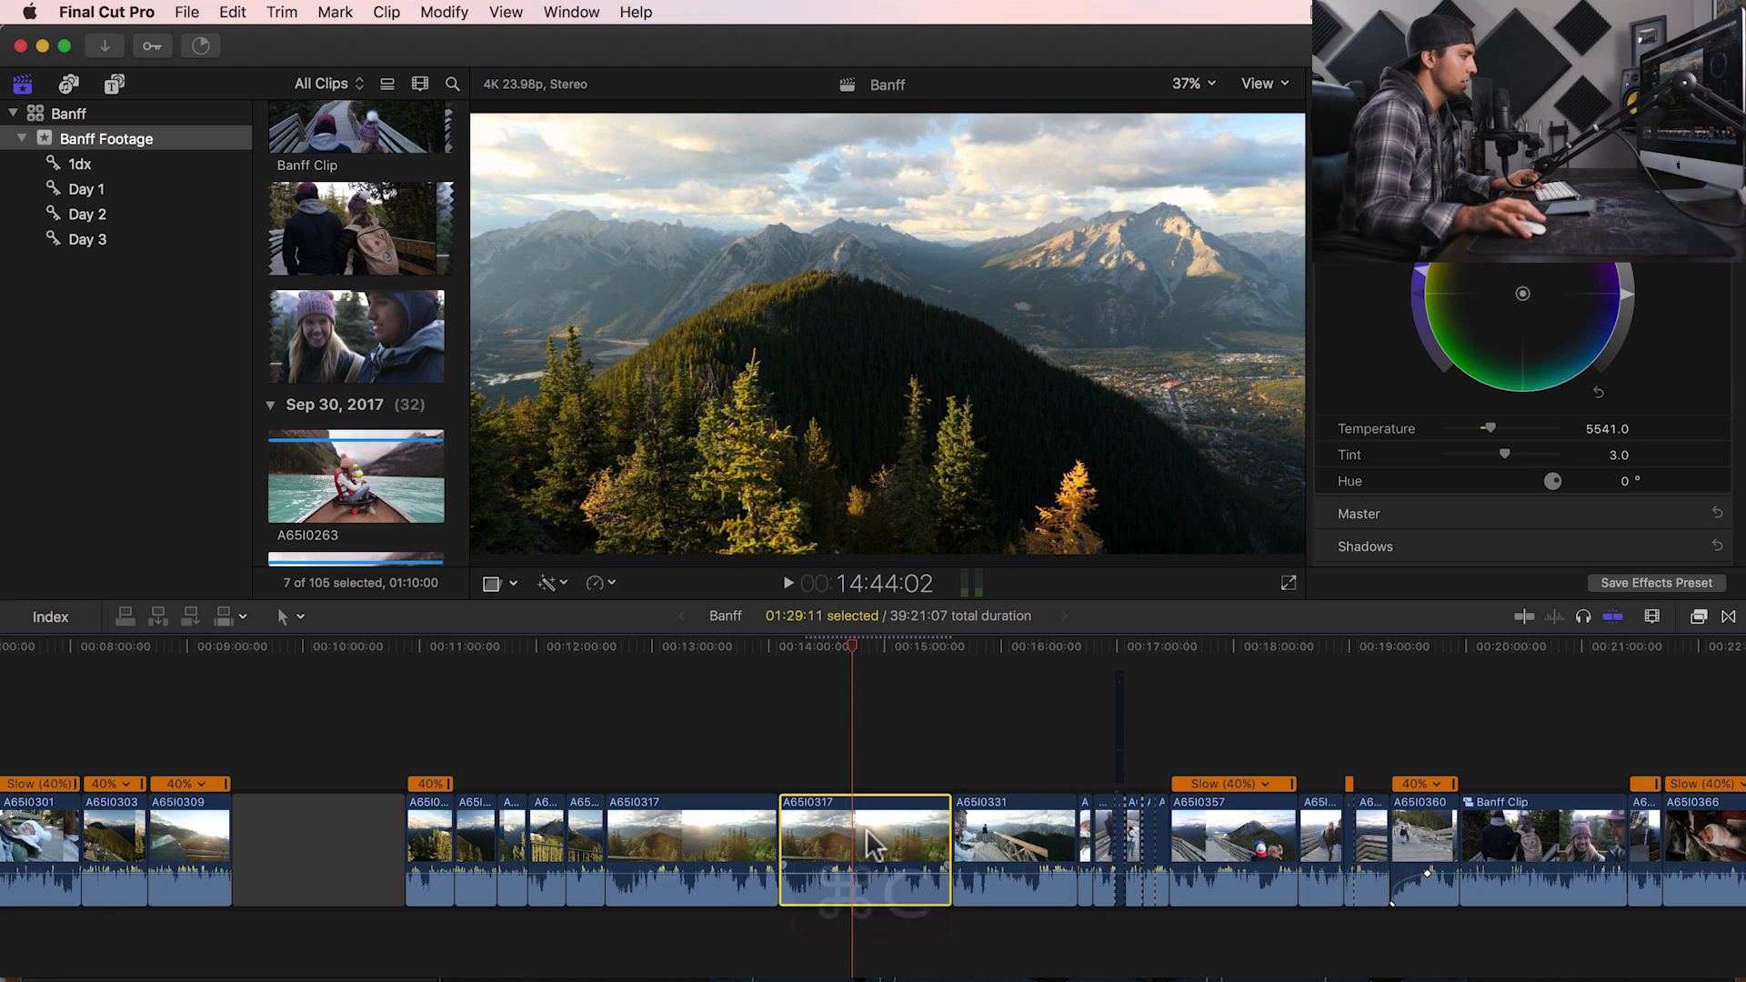
click(994, 647)
click(1010, 829)
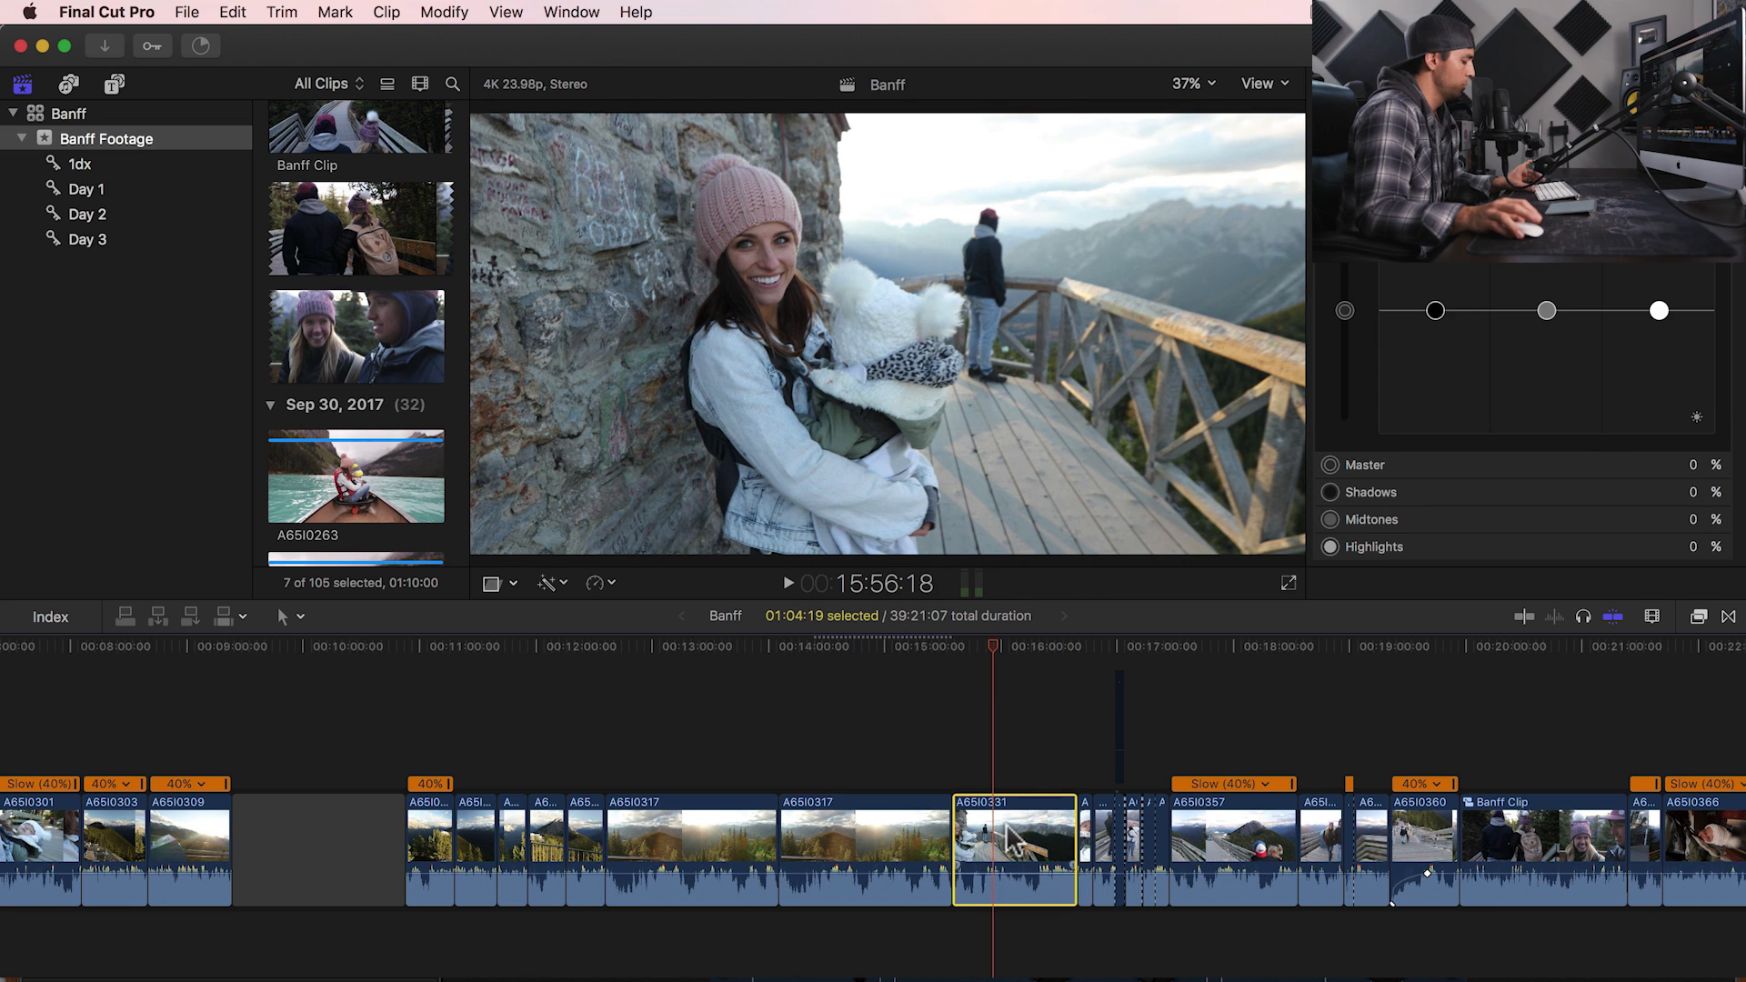
key(shift+super+v)
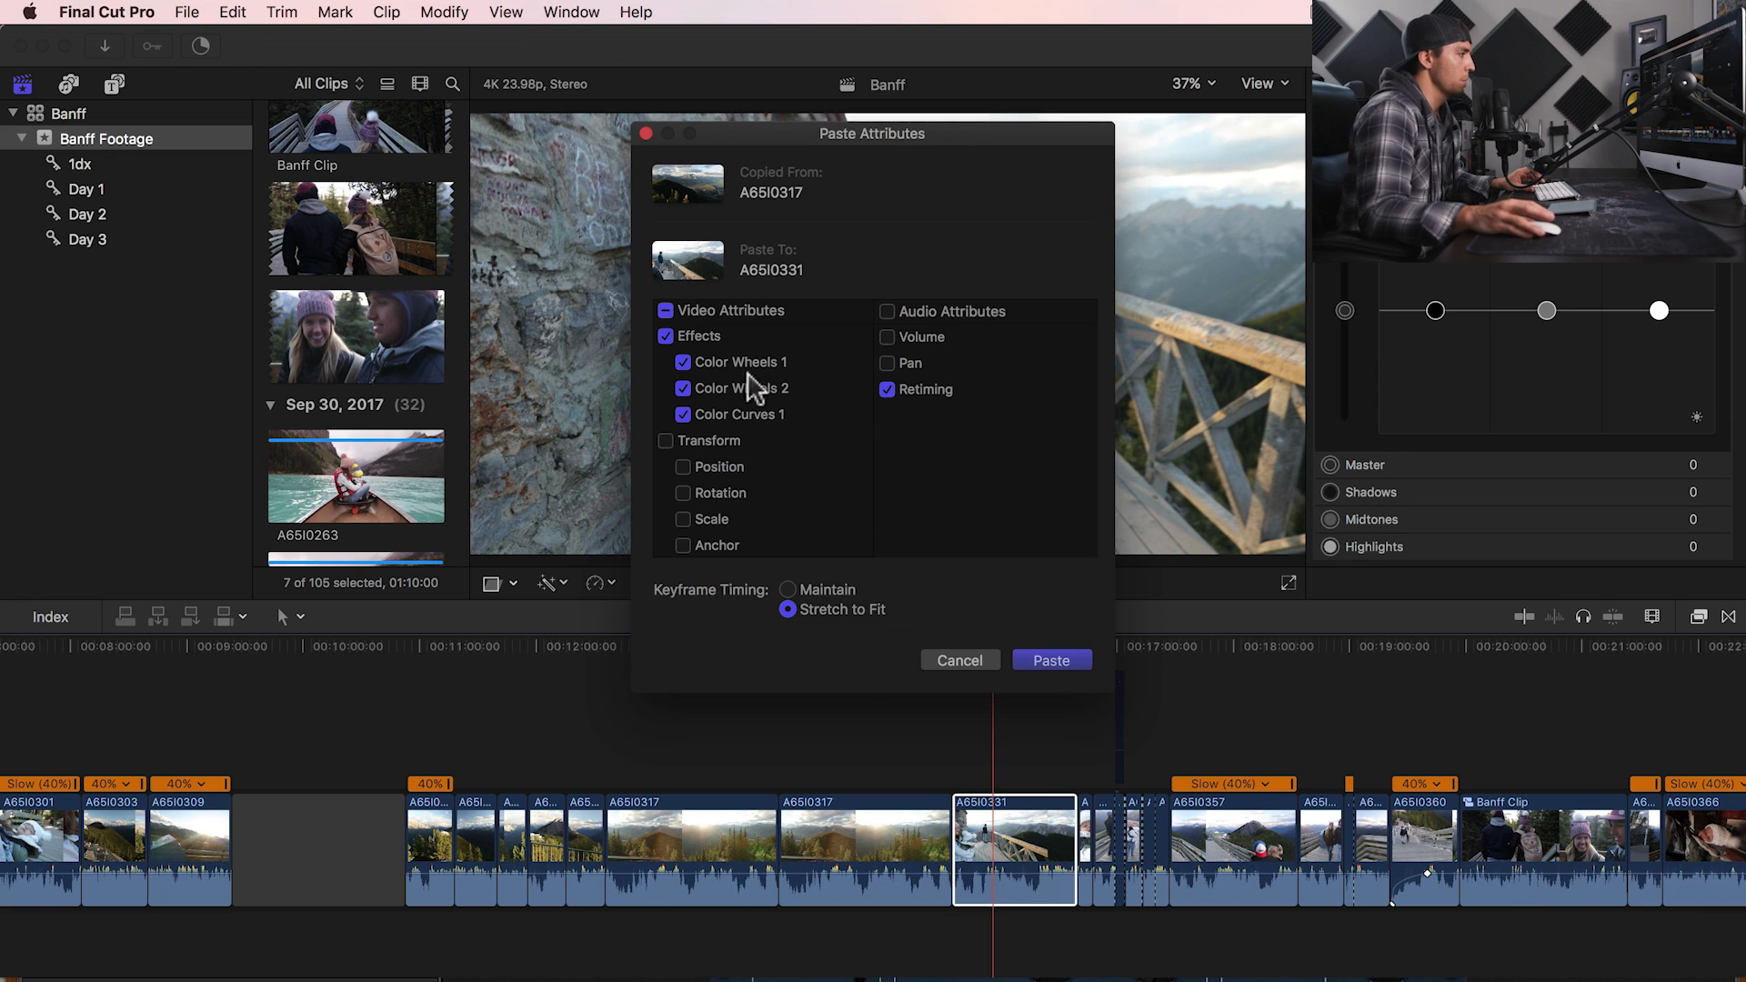
click(888, 390)
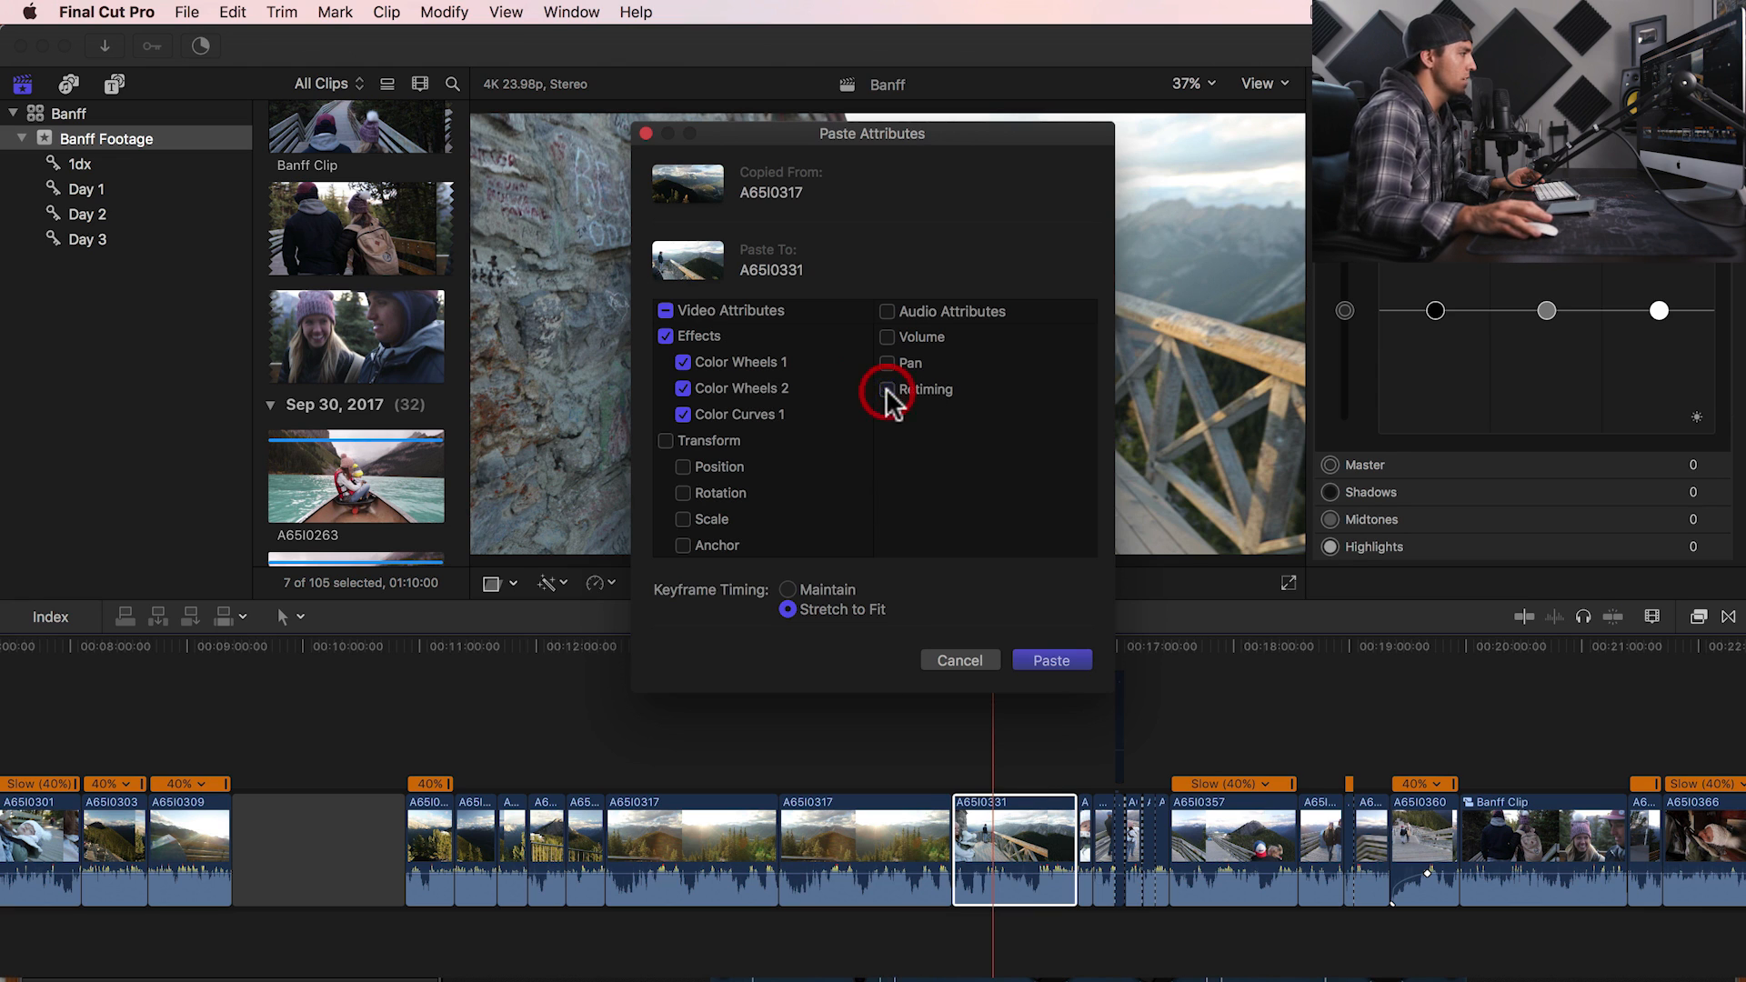
click(664, 312)
click(1055, 661)
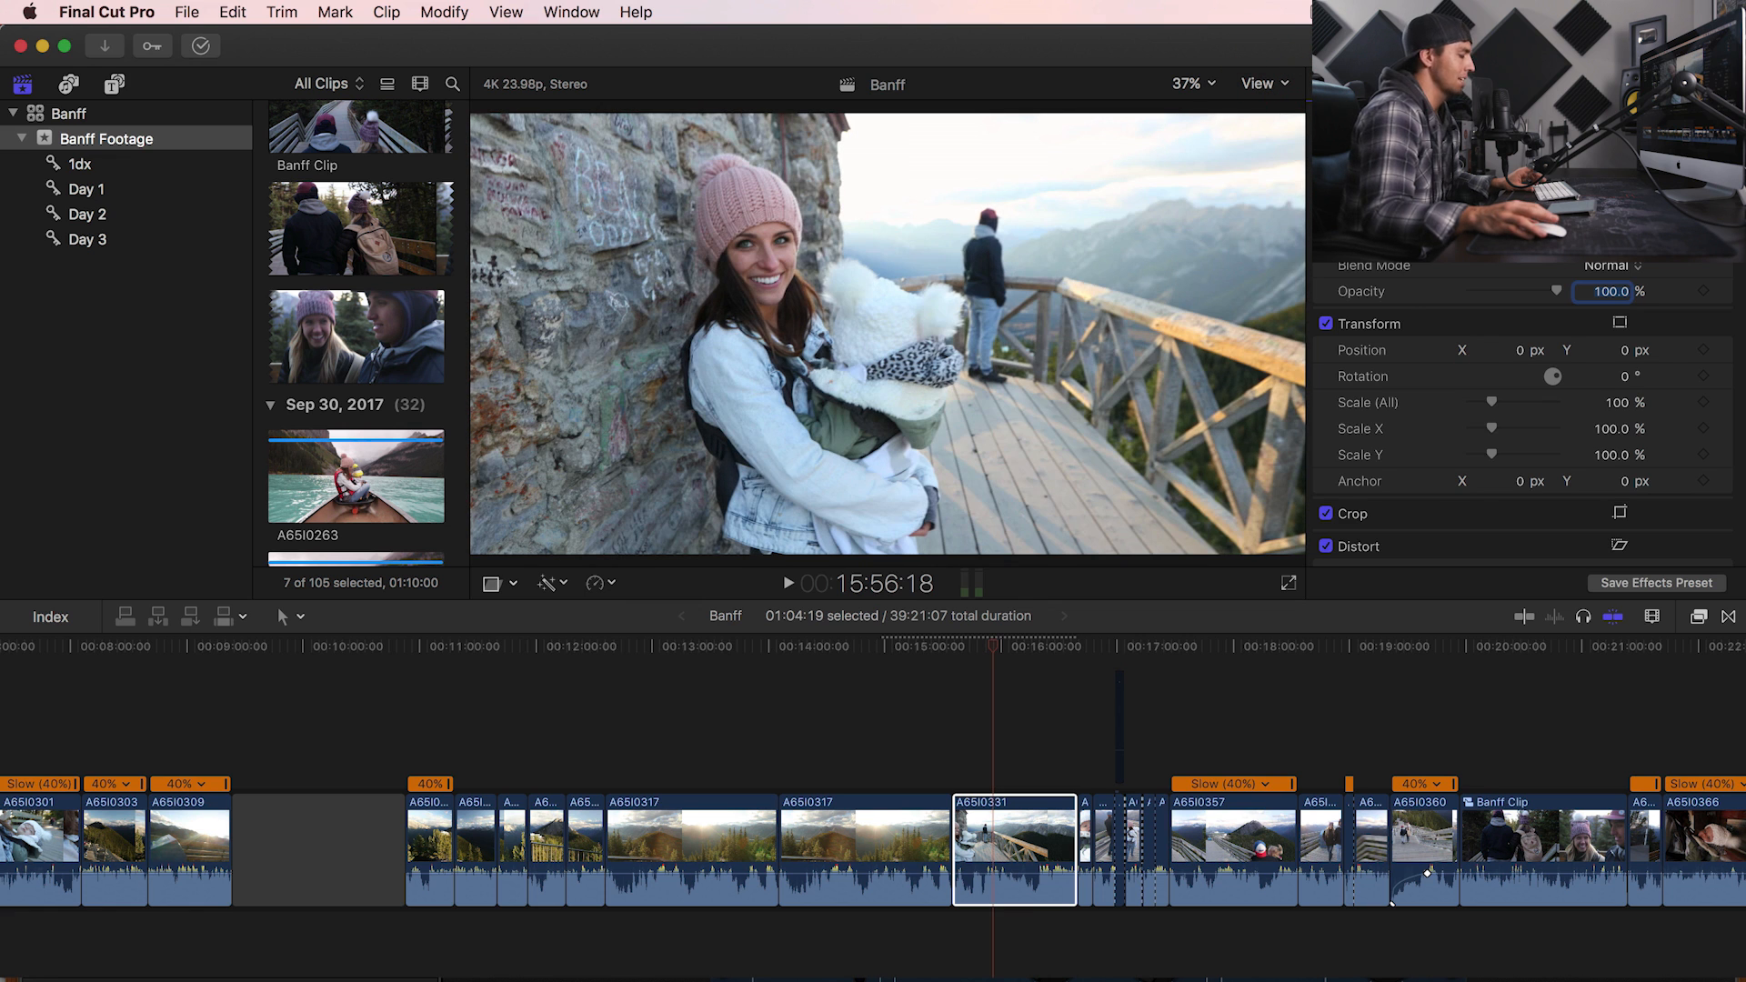
- Move to the short clip right after A65I0331 and undo the last two changes
key(Down)
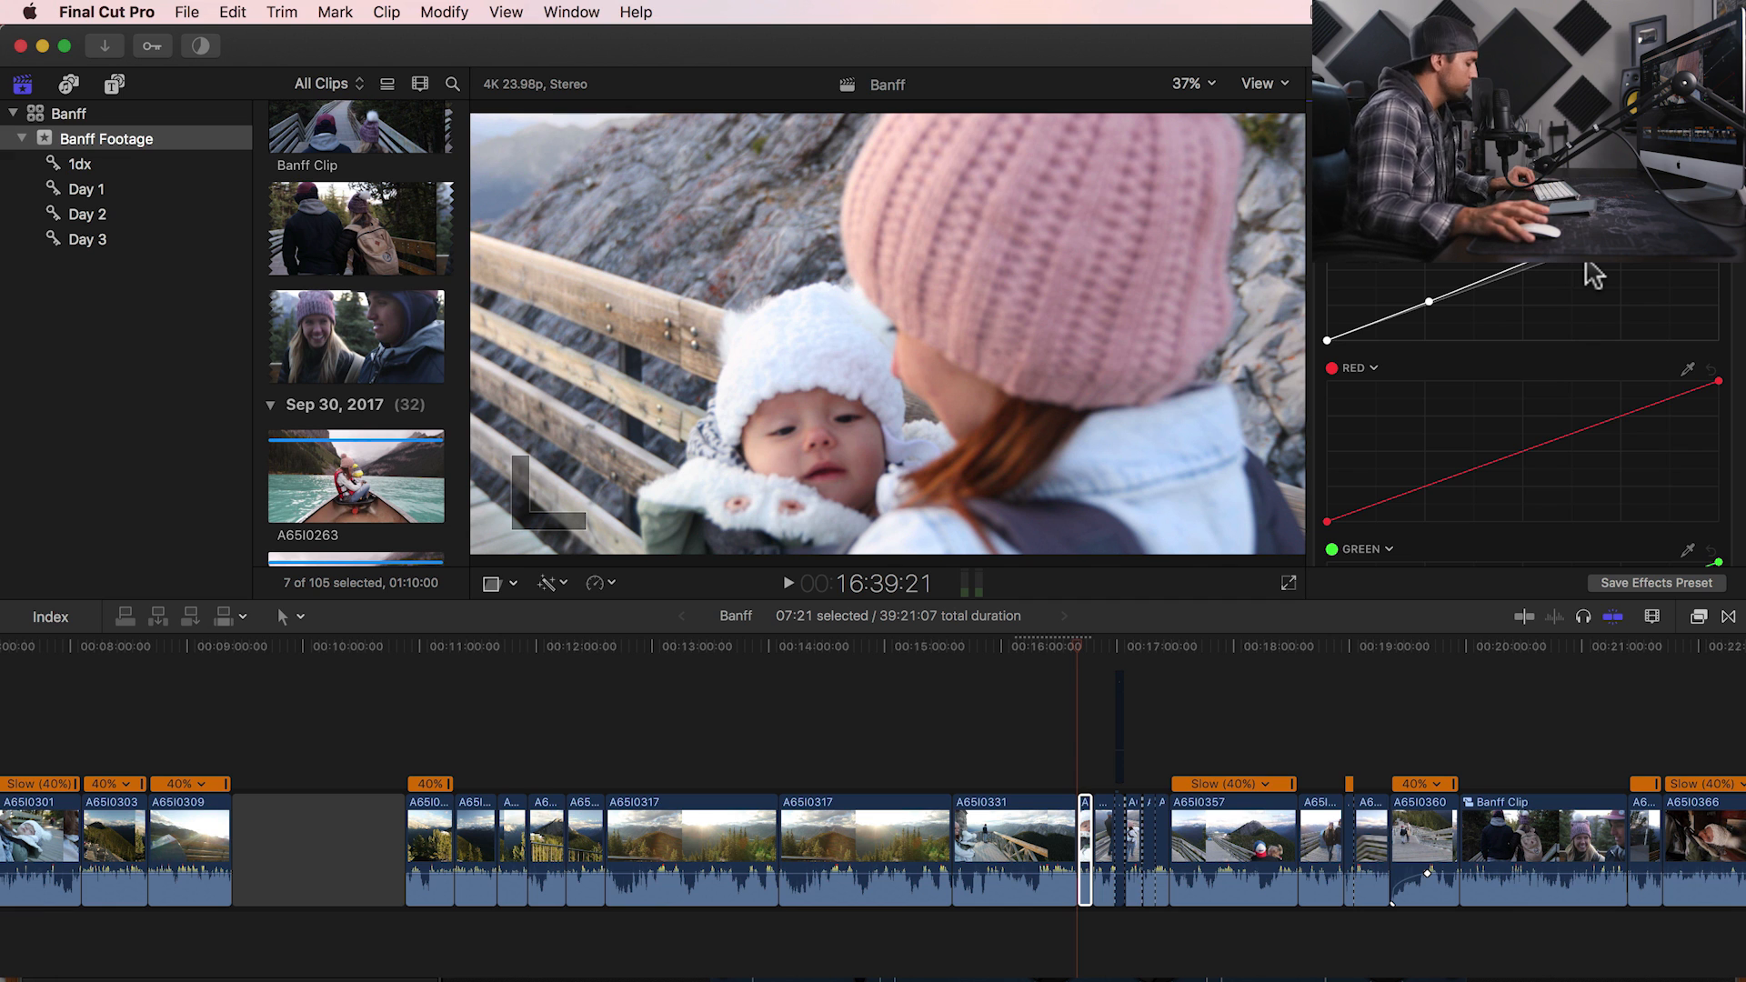
key(super+z)
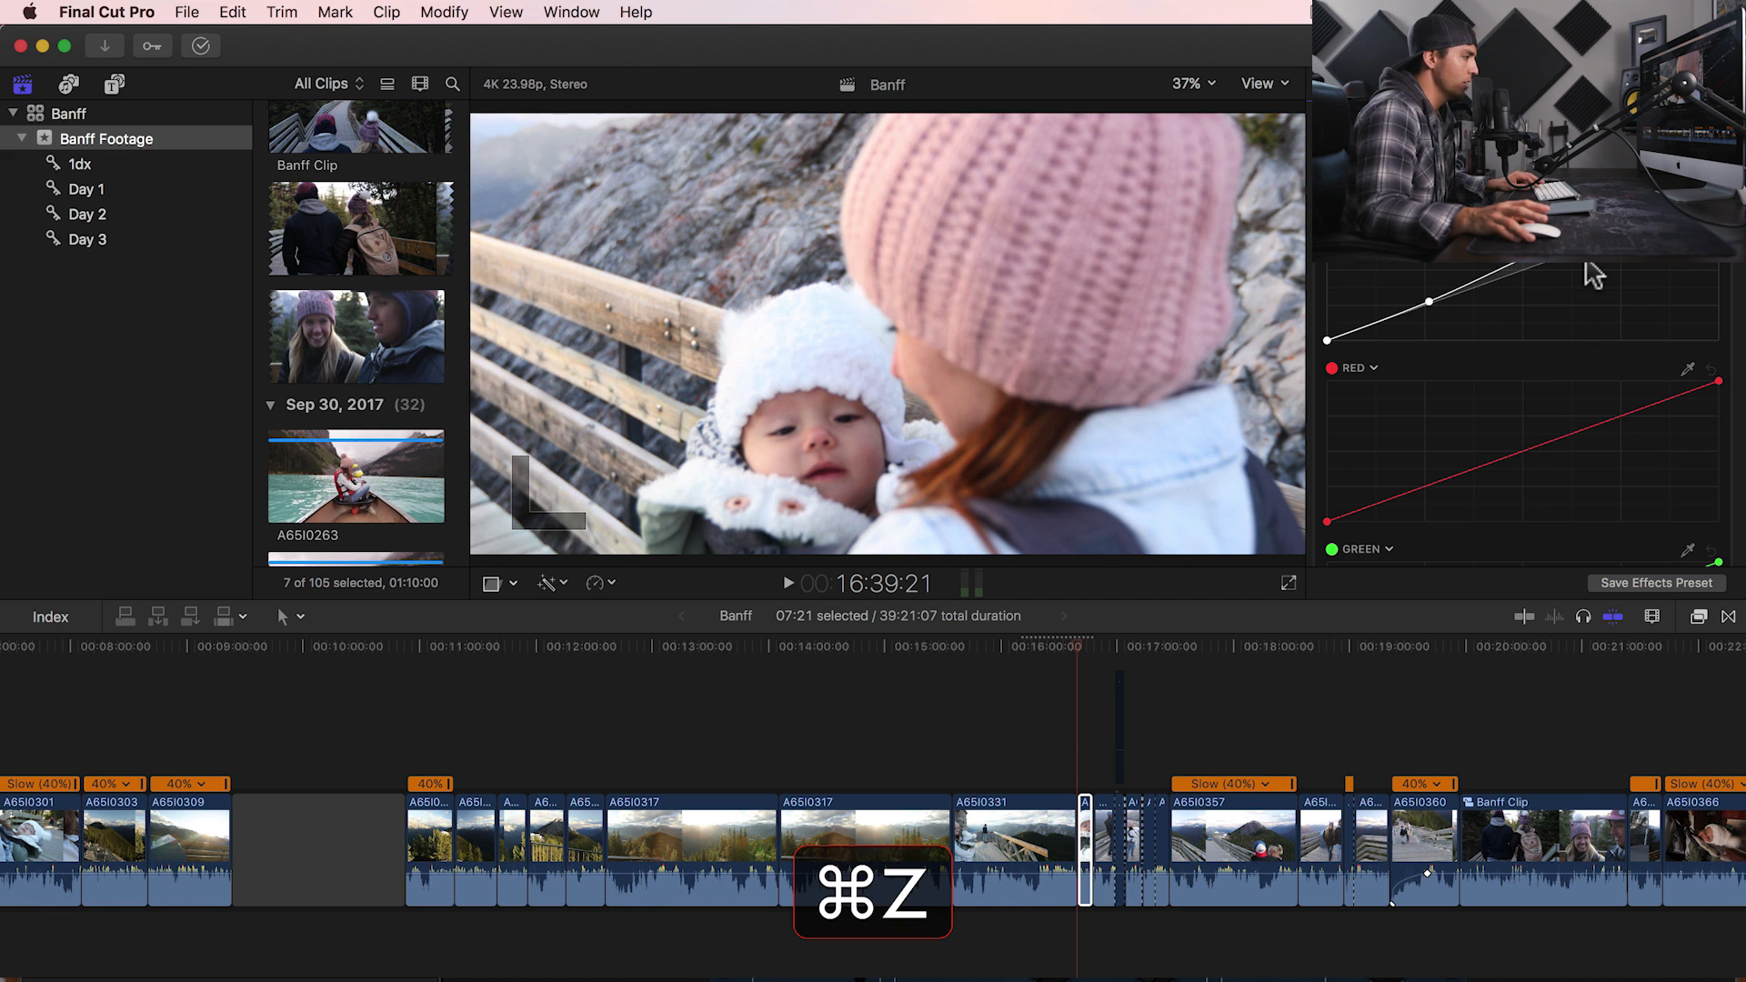
key(super+z)
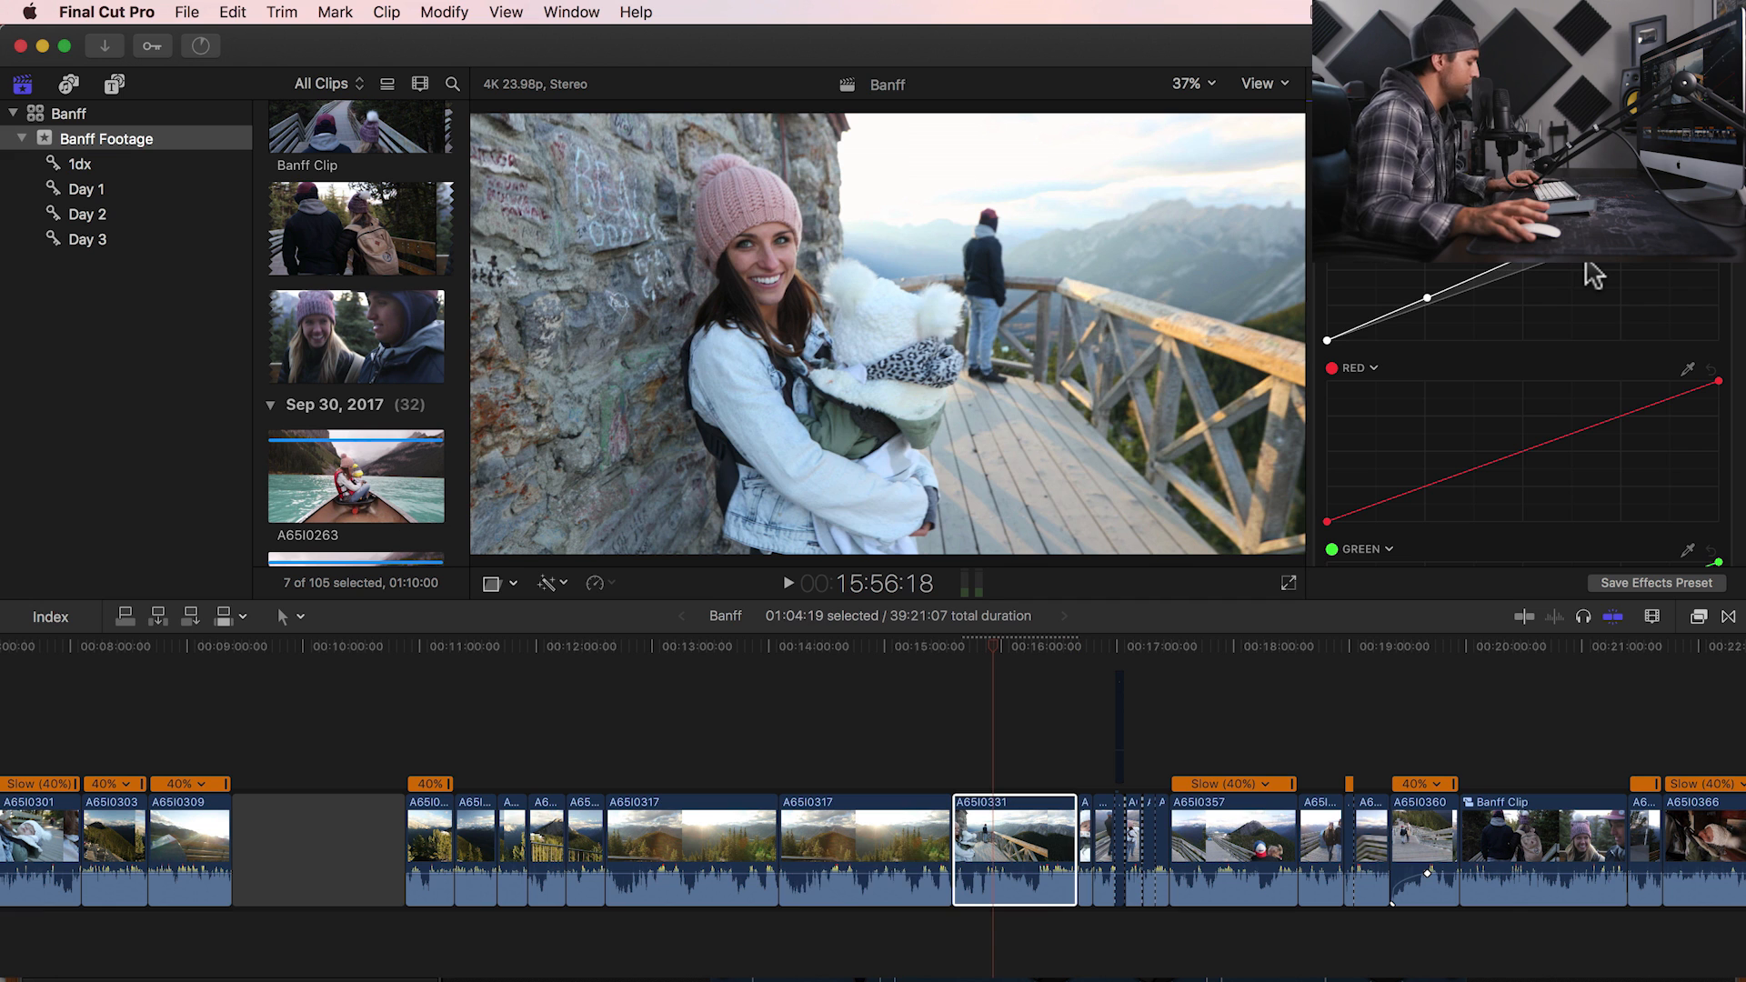
- Redo and undo the latest changes on A65I0331 several times in a row to compare its look
key(shift+super)
key(shift+super+z)
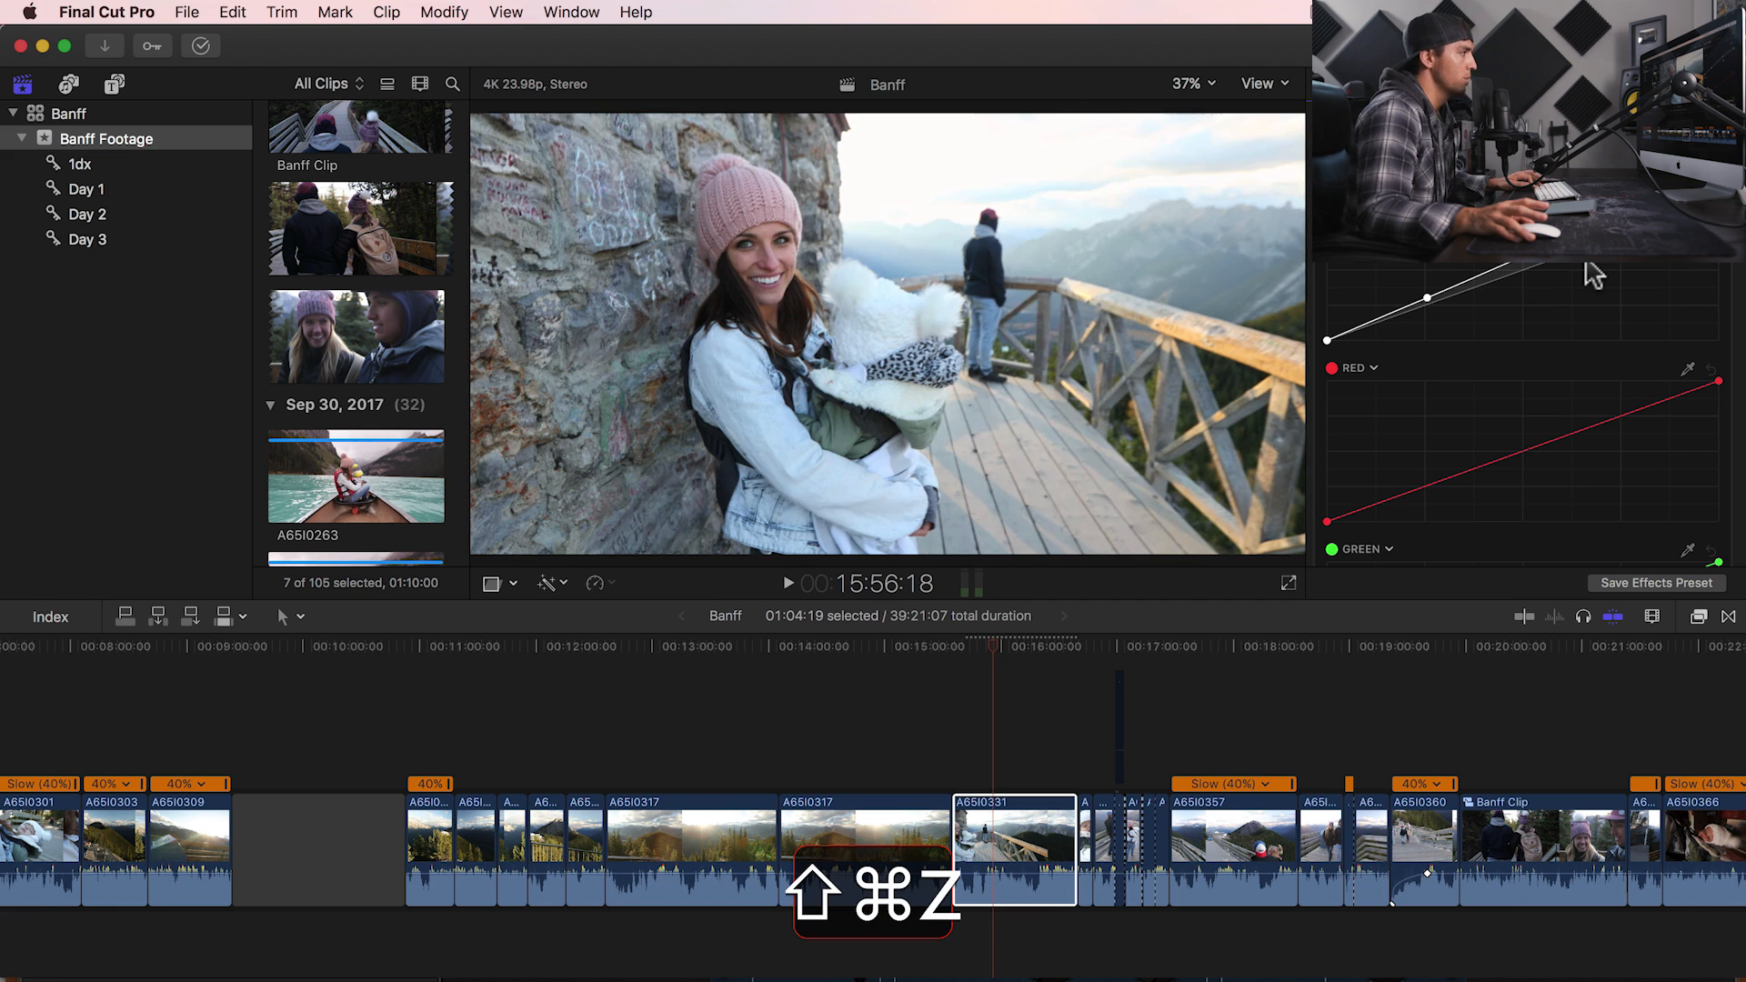
key(super+z)
key(super+z)
key(super+z)
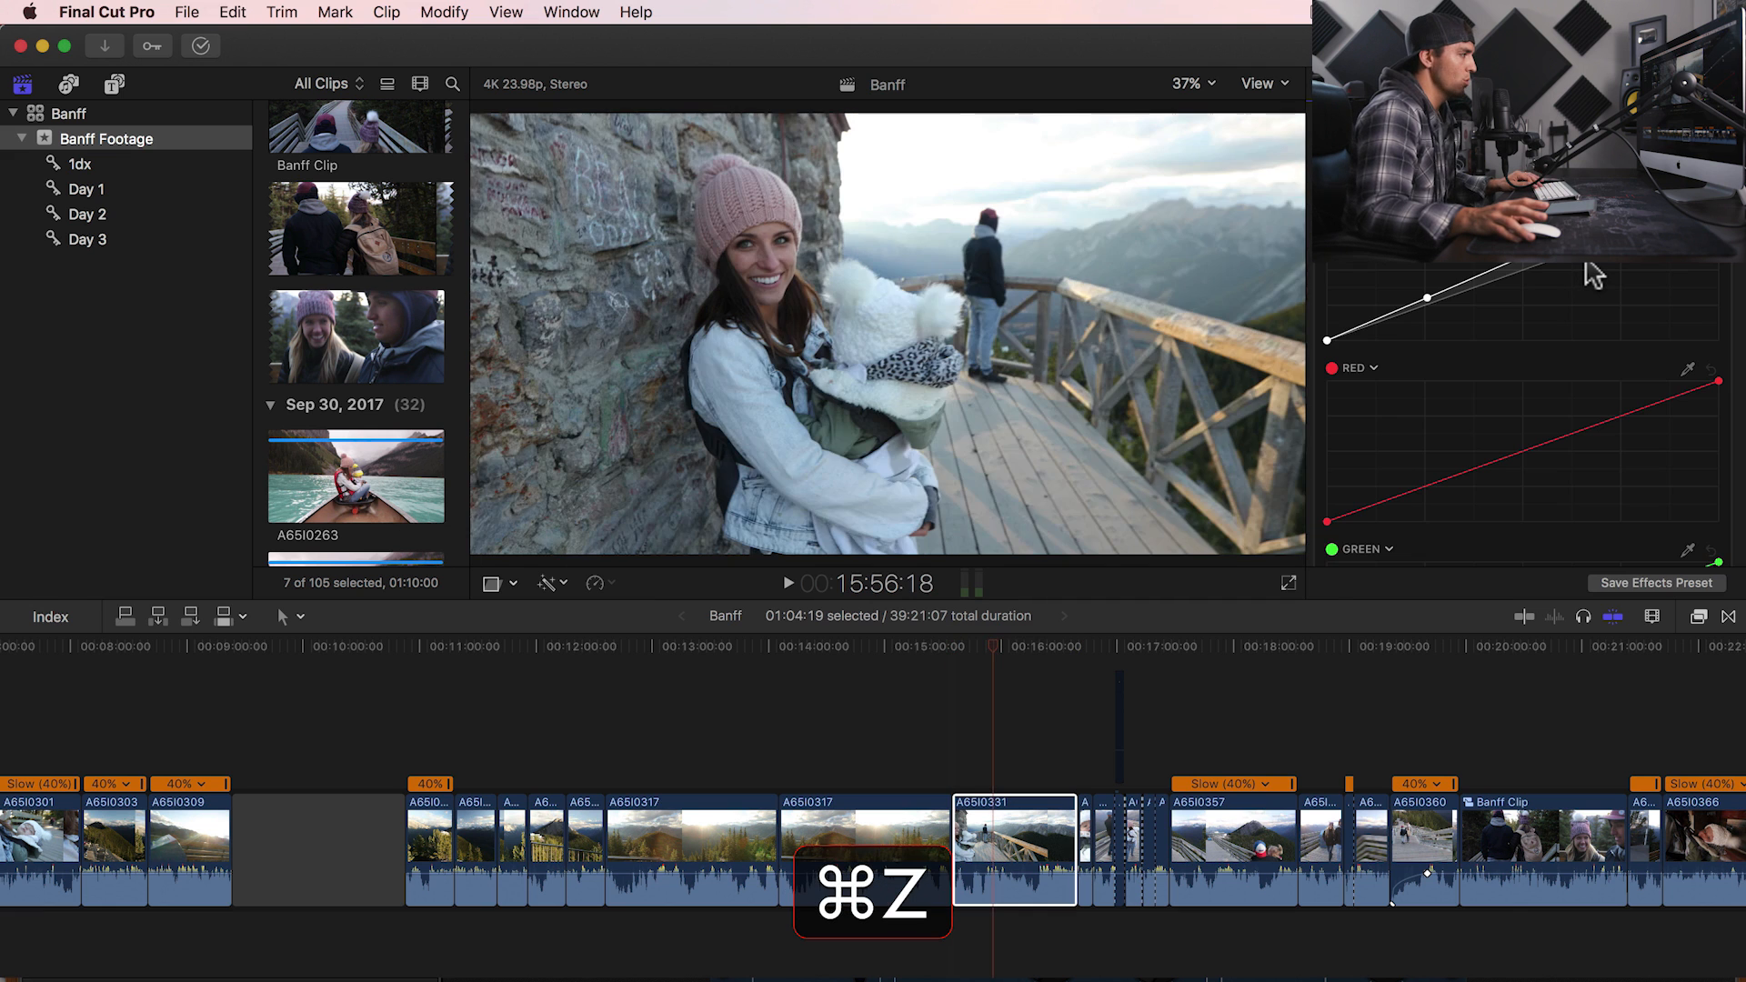
key(super+z)
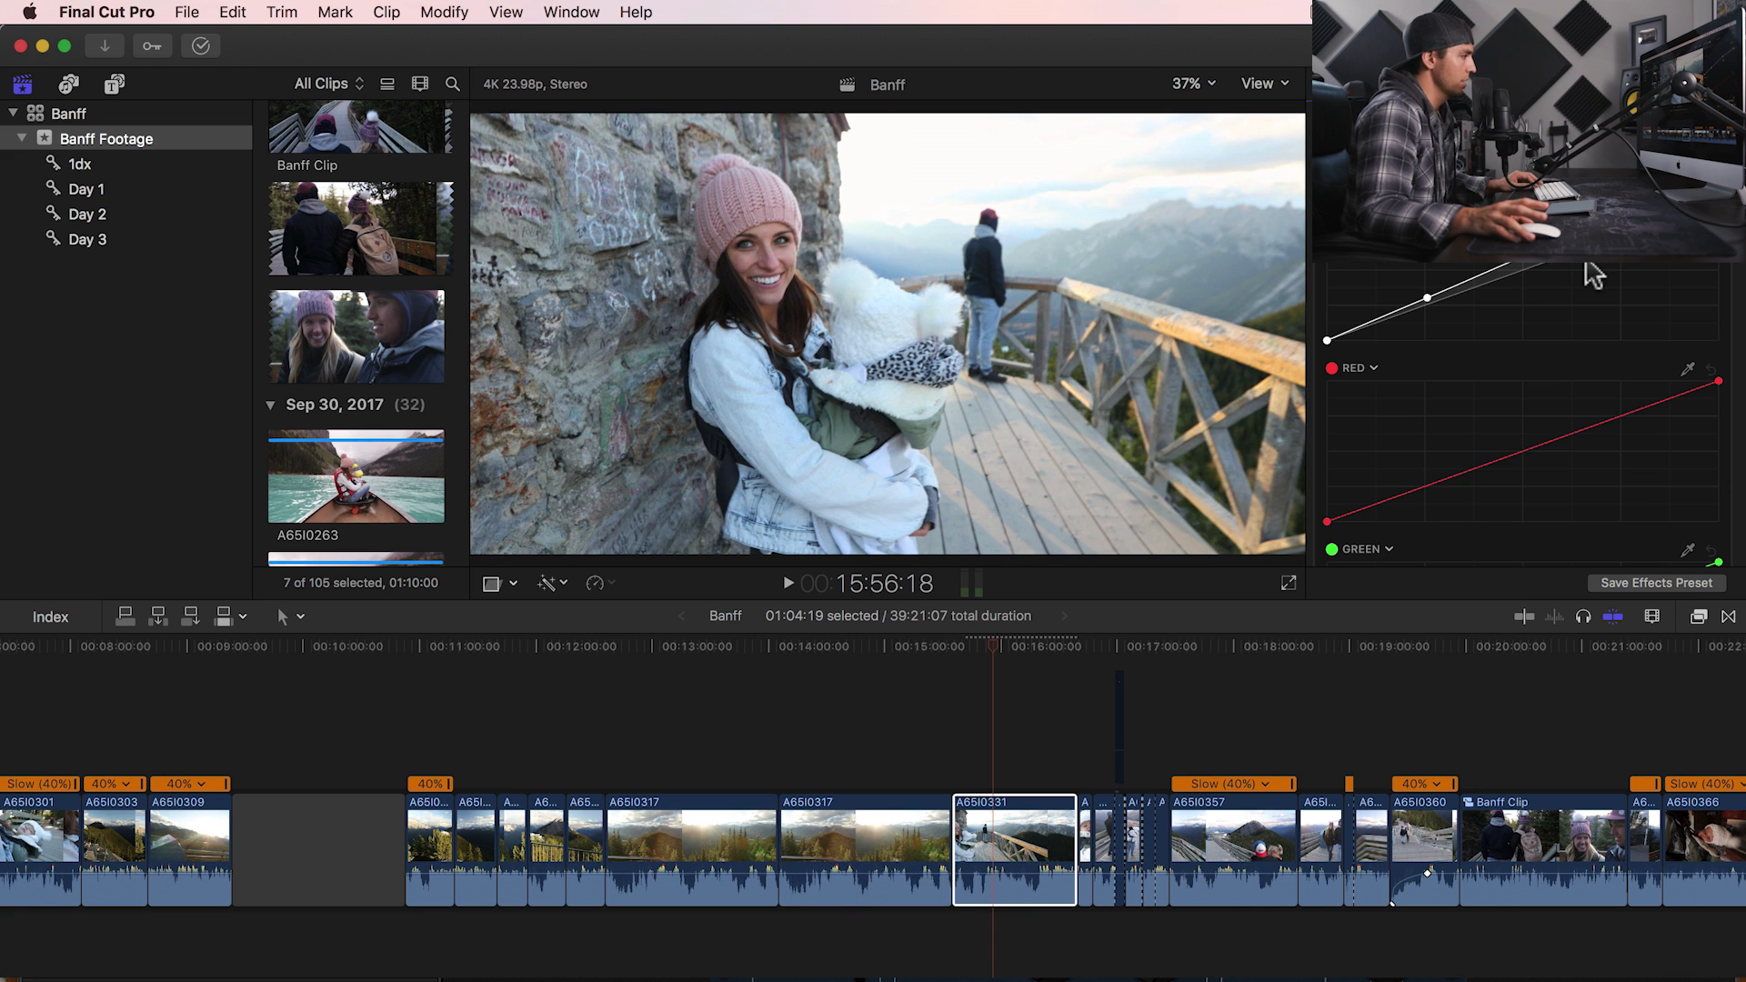
key(shift+super+z)
key(shift+super+z)
key(shift+super+z)
key(shift+super+z)
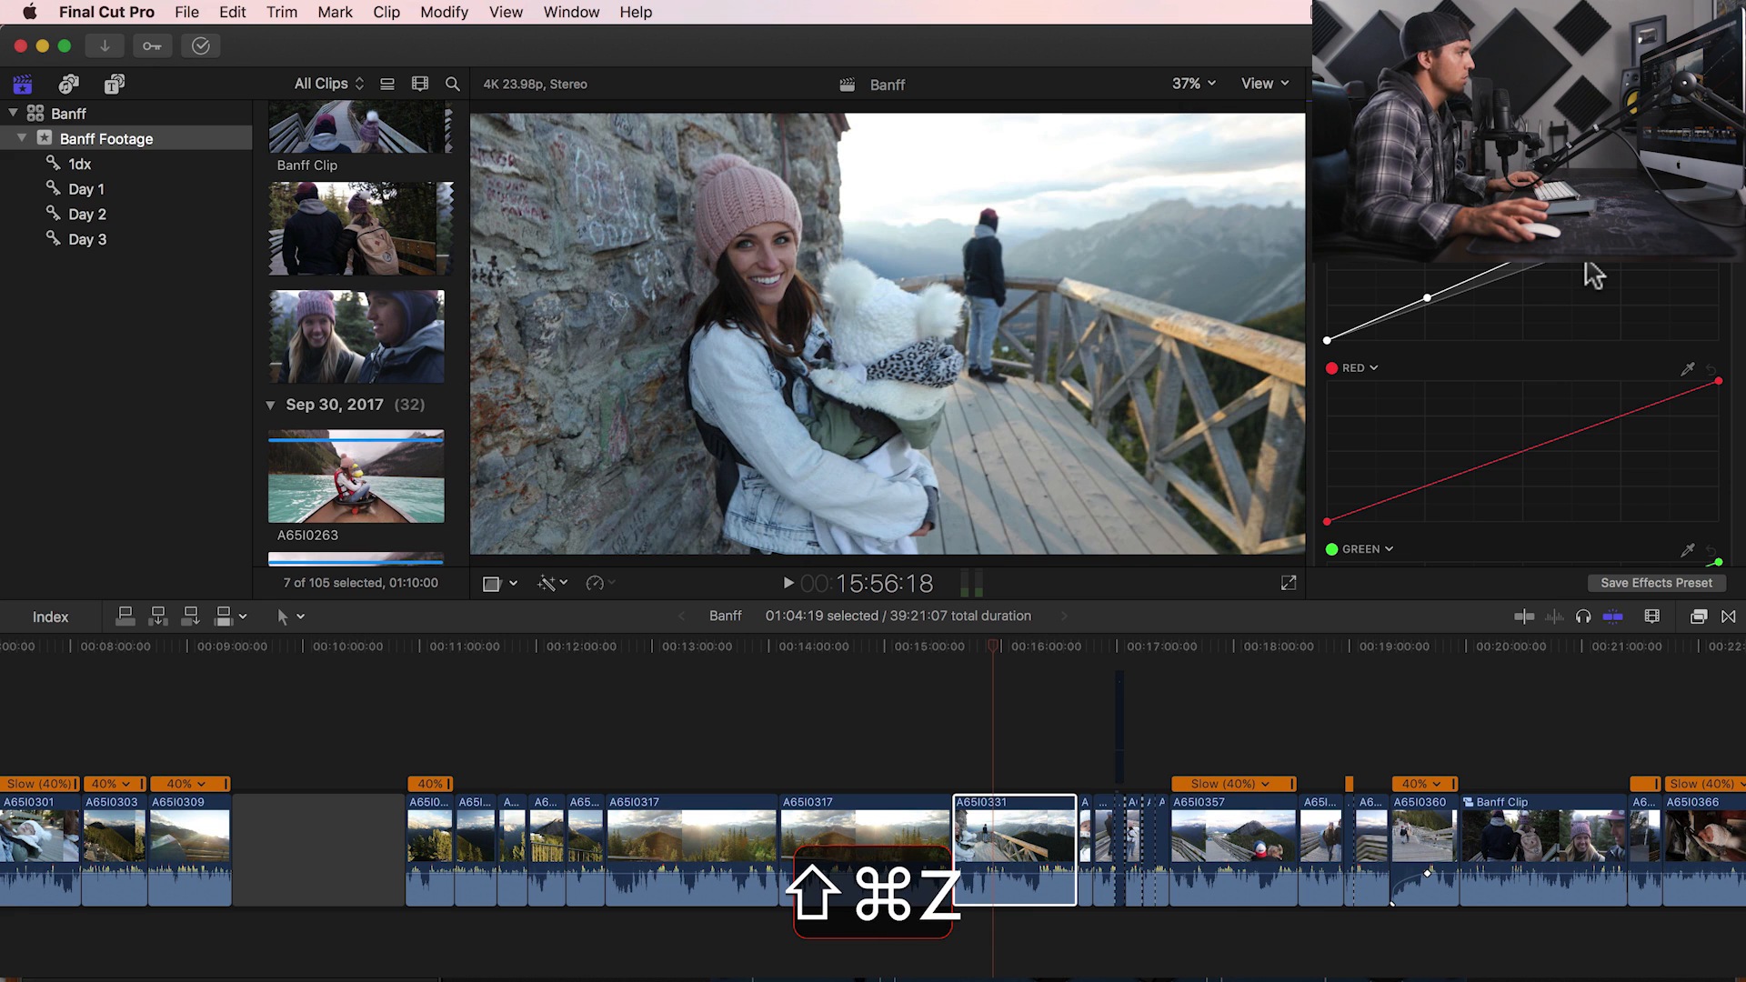
key(super+z)
key(shift+super+z)
key(shift+super+z)
key(shift+super+z)
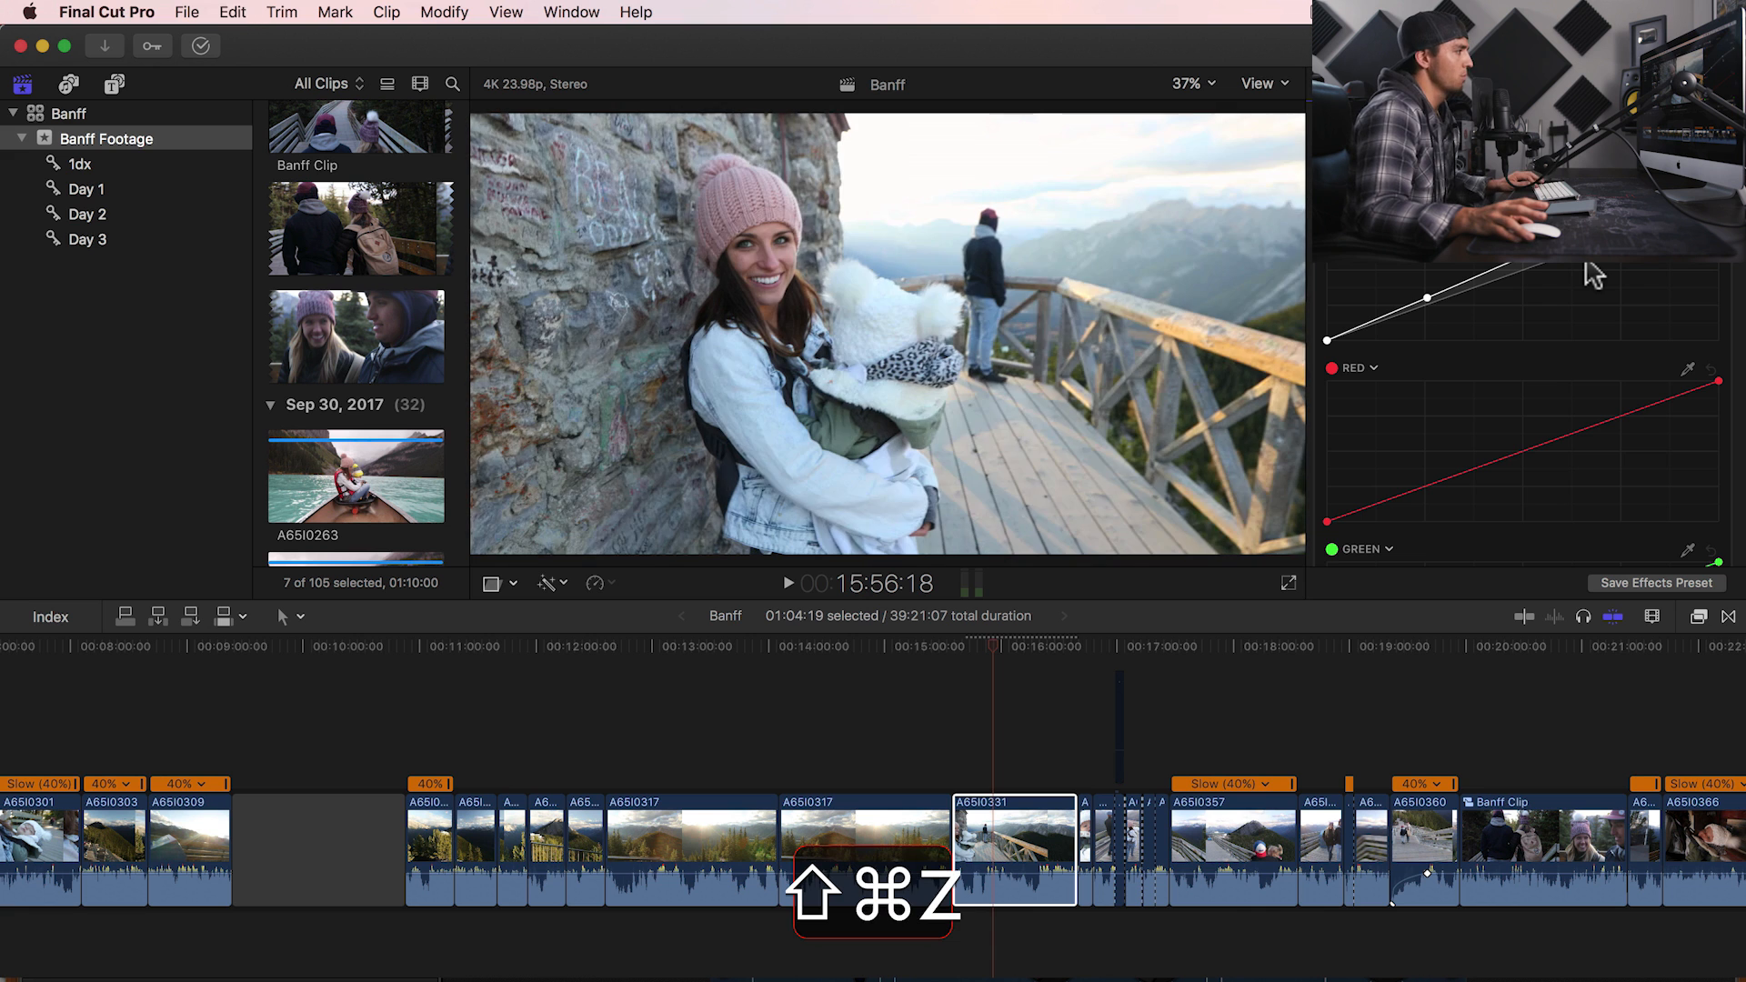
key(shift+super+z)
key(shift+super+z)
key(shift+super+z)
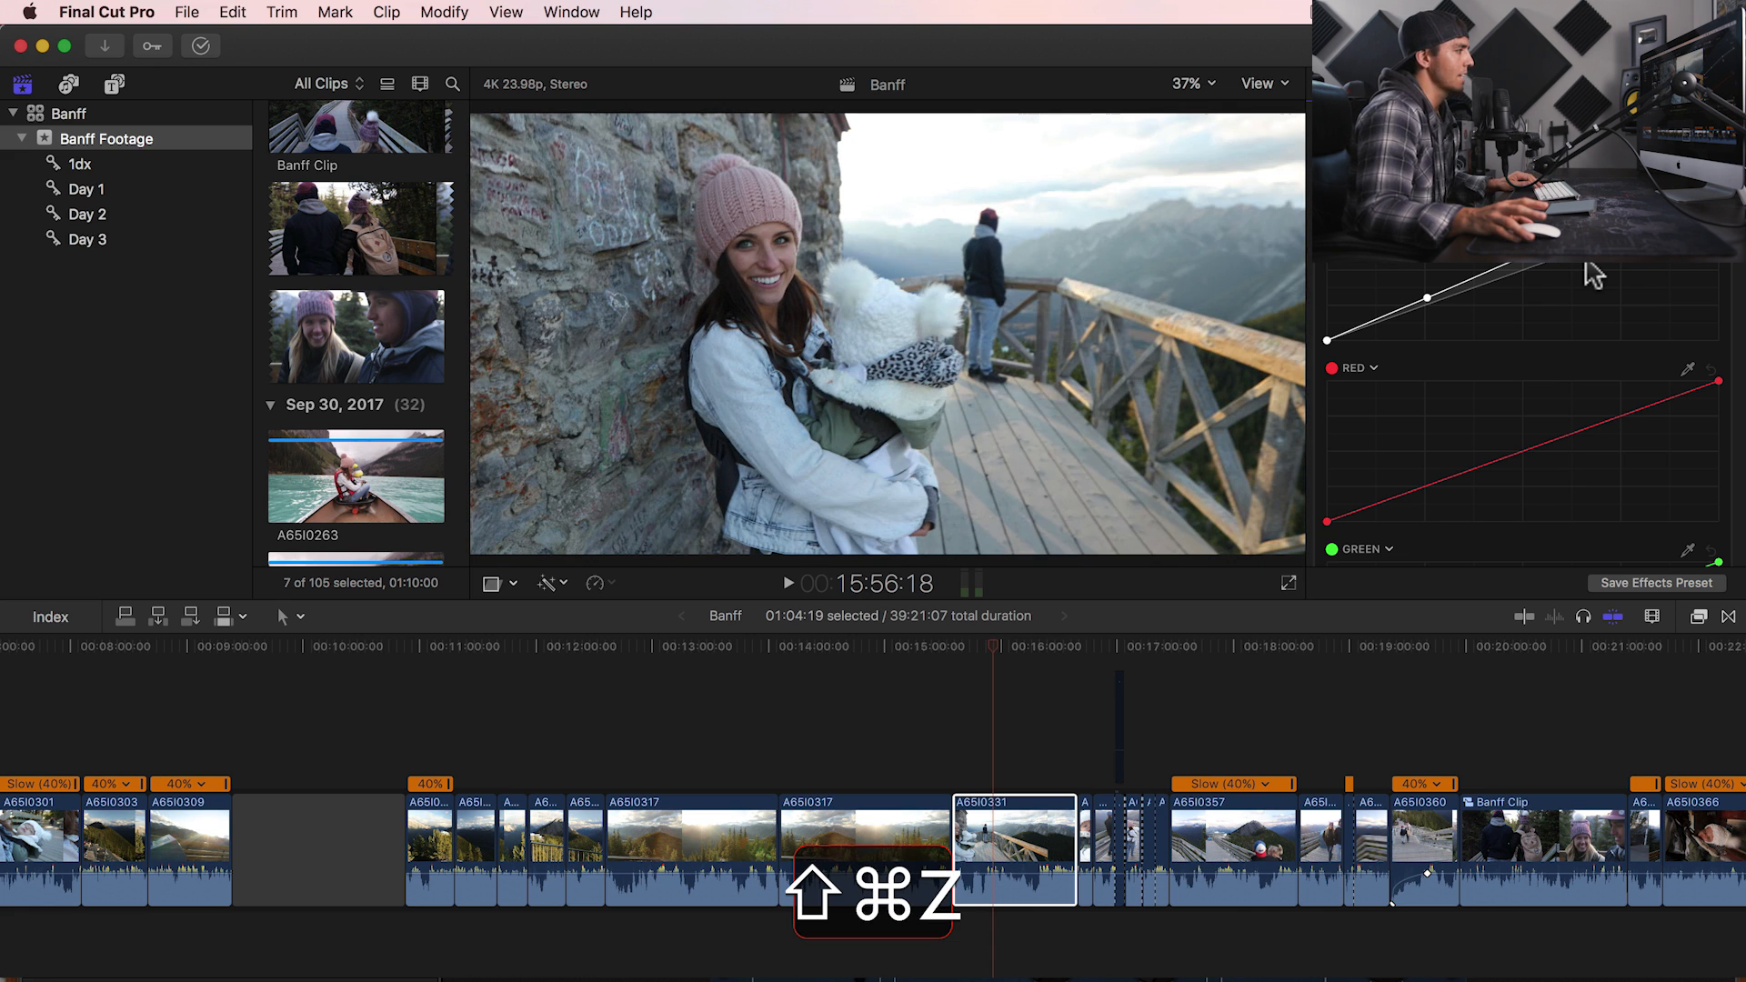
- Redo the last undone change on the selected A65I0331 clip
key(shift+super+z)
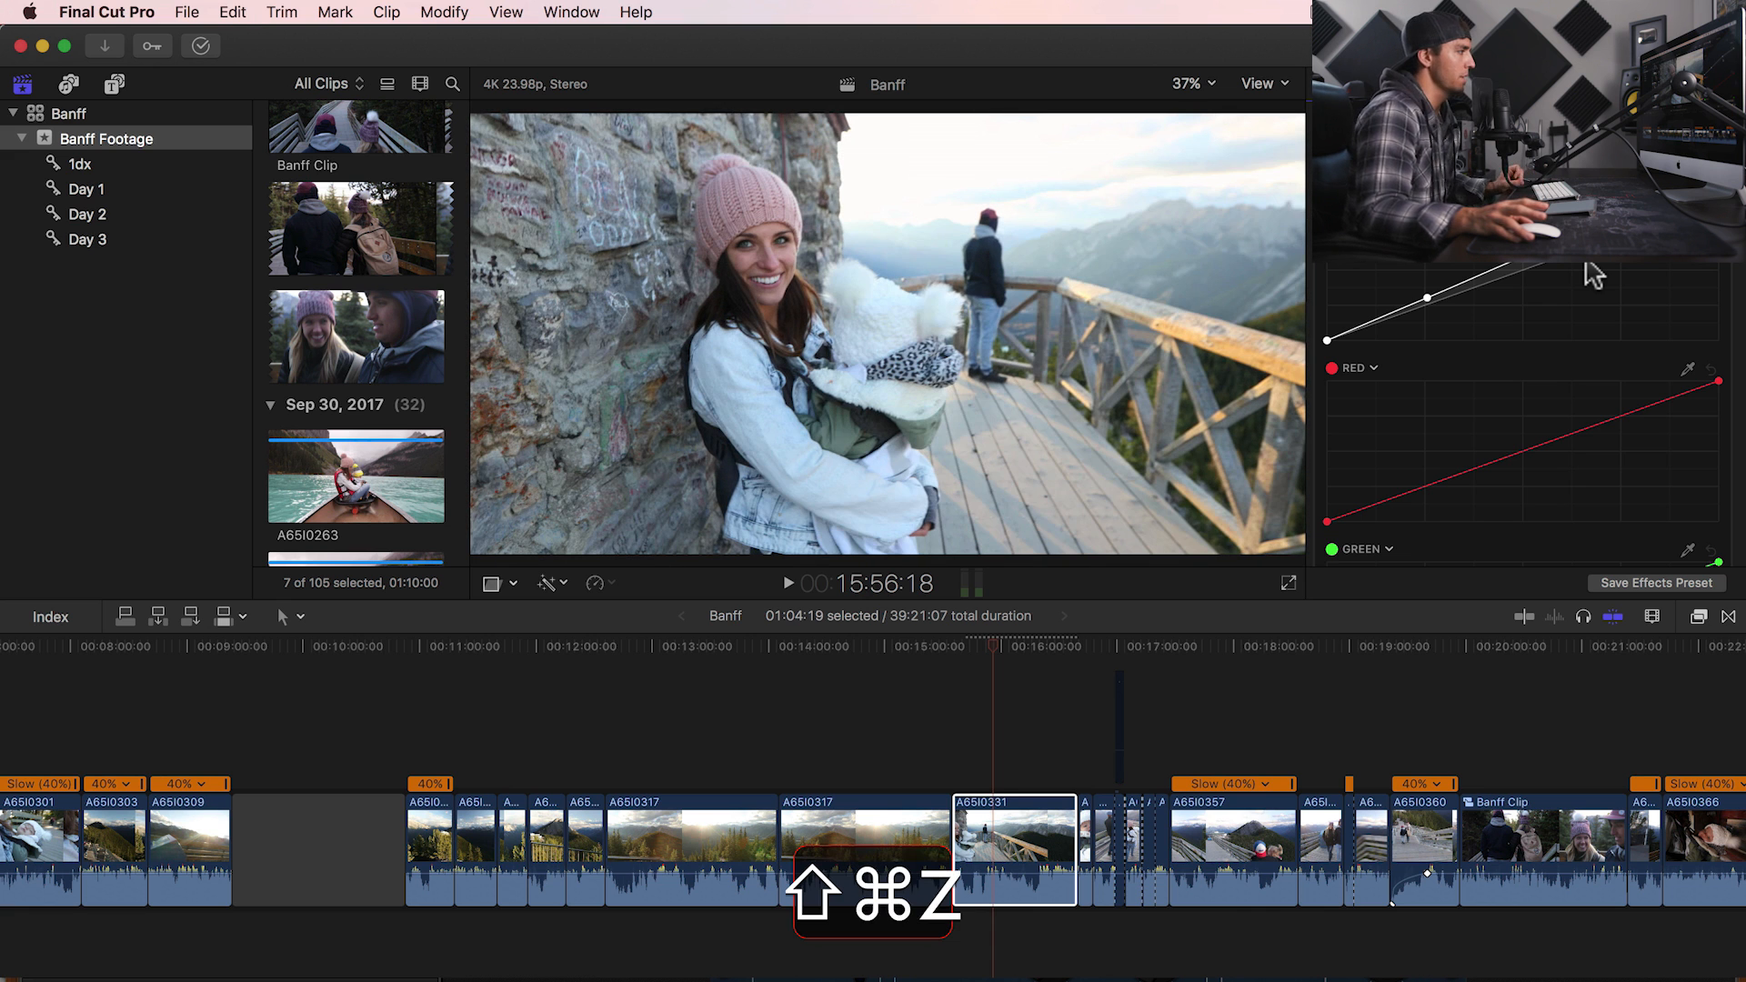
key(BackSpace)
- Add the default transition to both ends of the short A65I0331 clip between the two A65I0317 clips, and play across the first one
click(1044, 824)
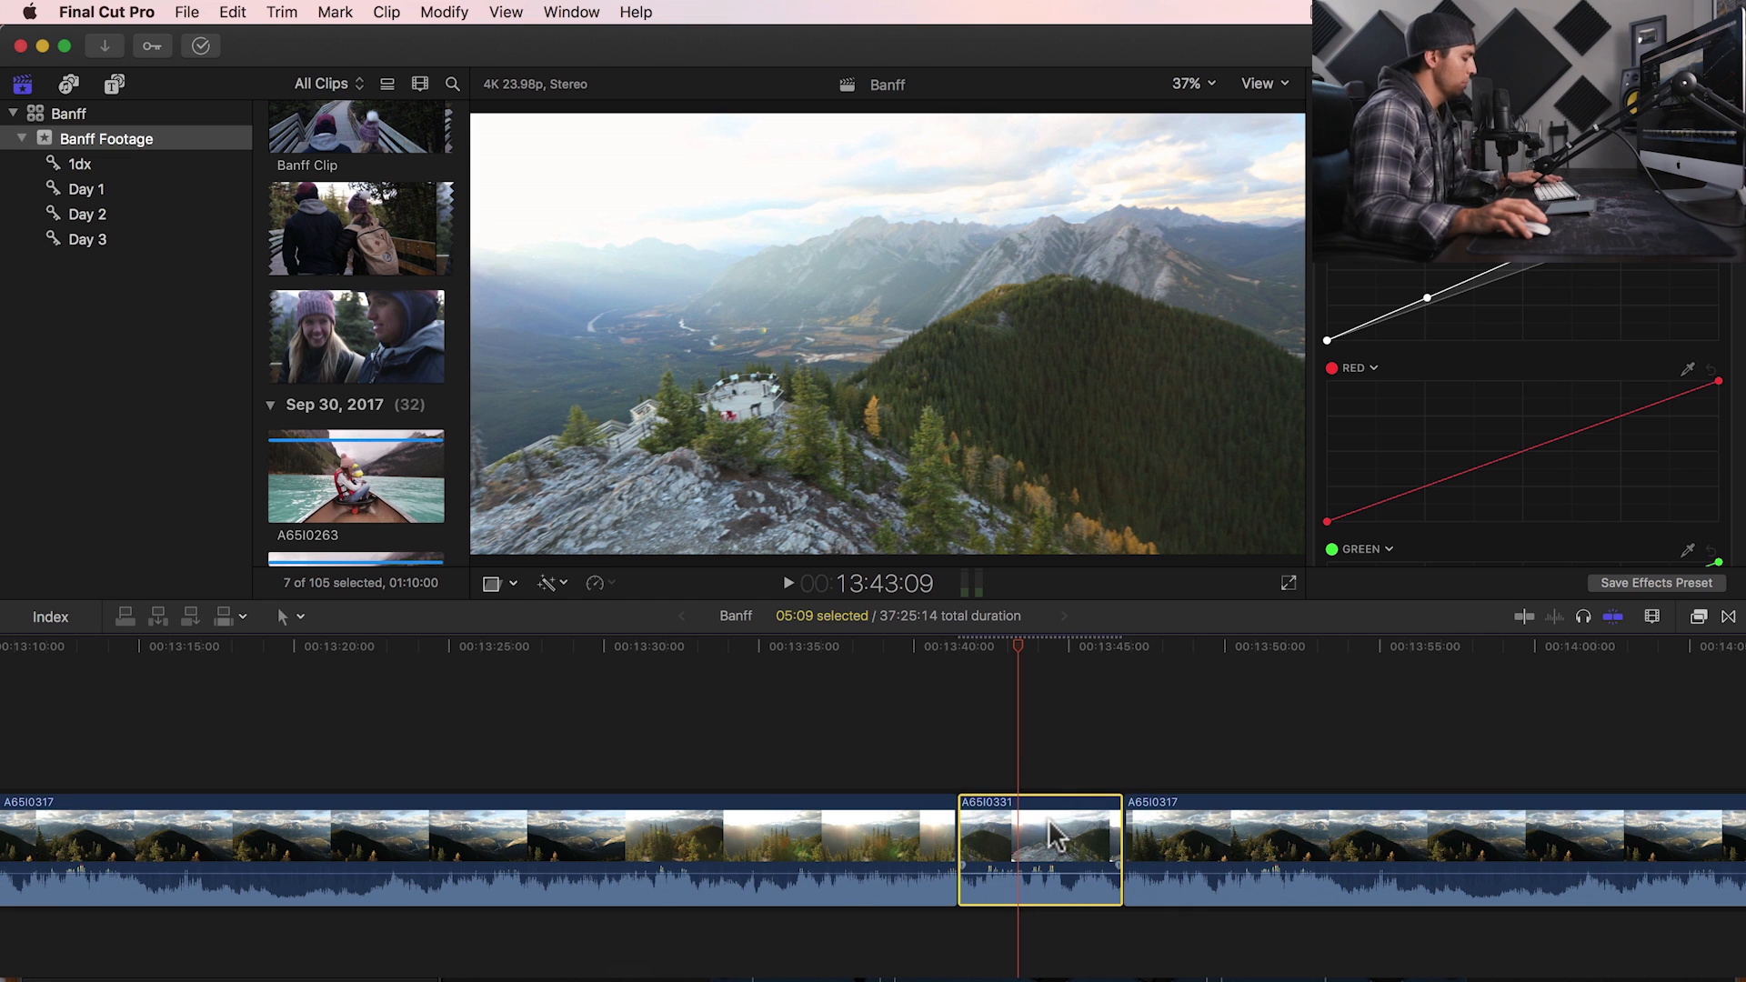
key(super+t)
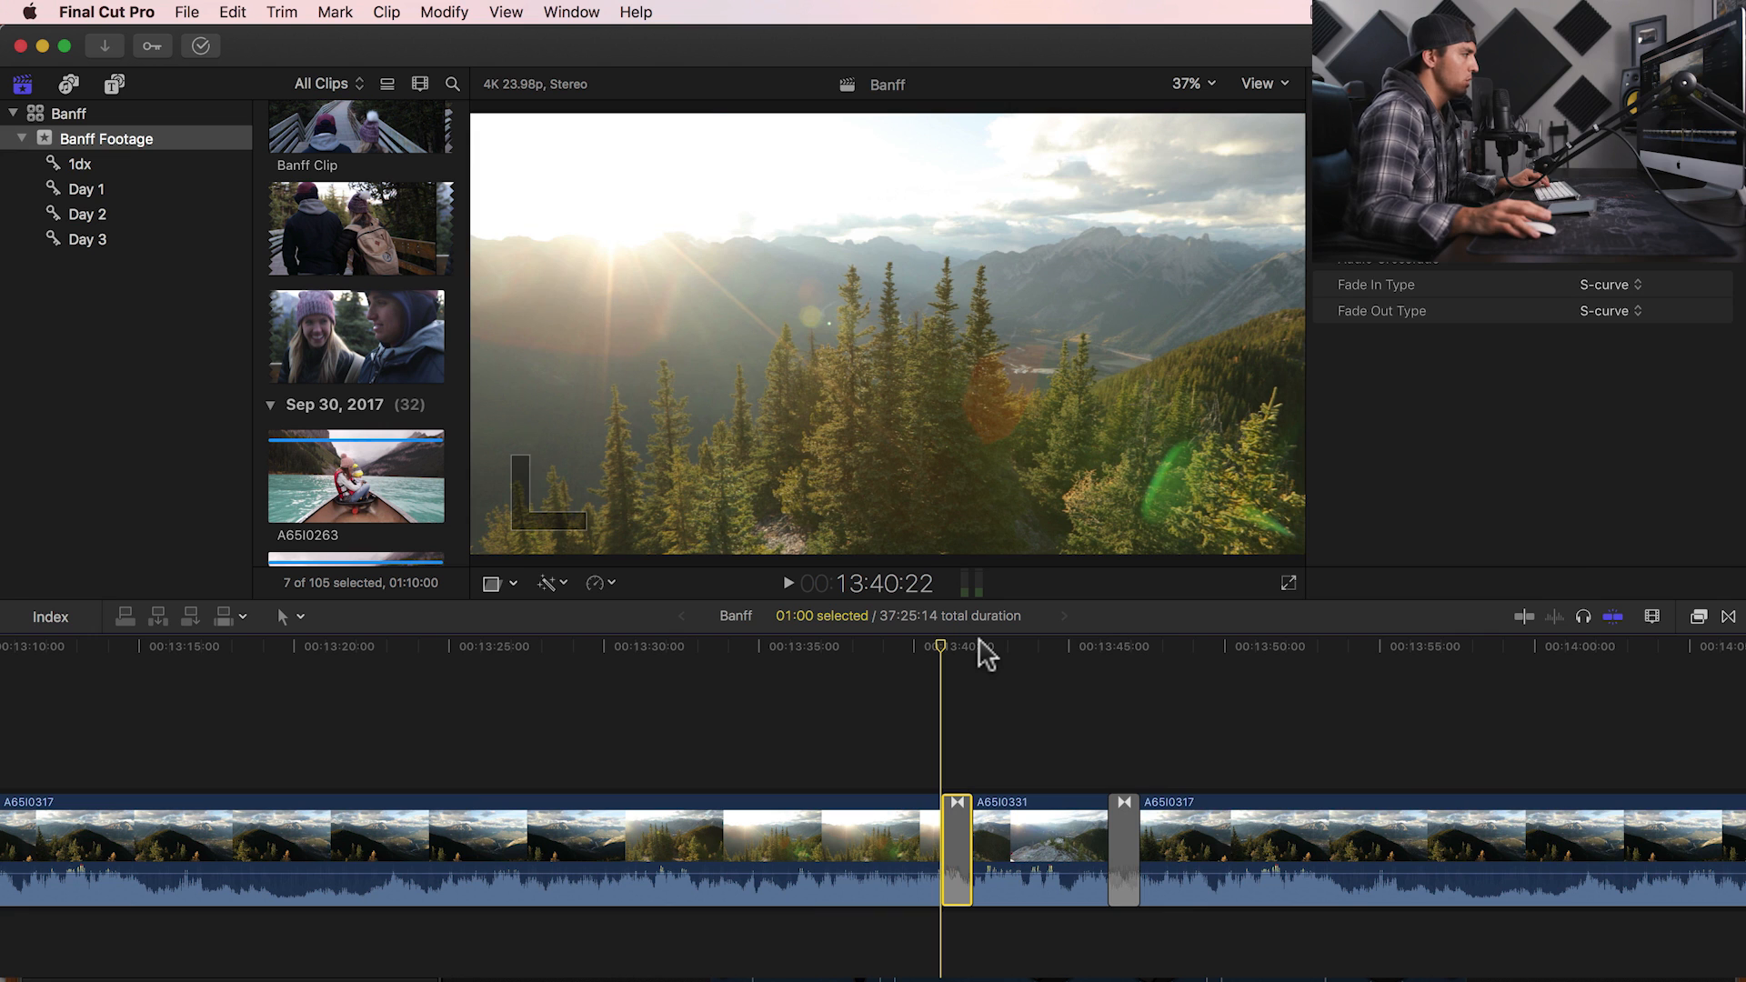
key(space)
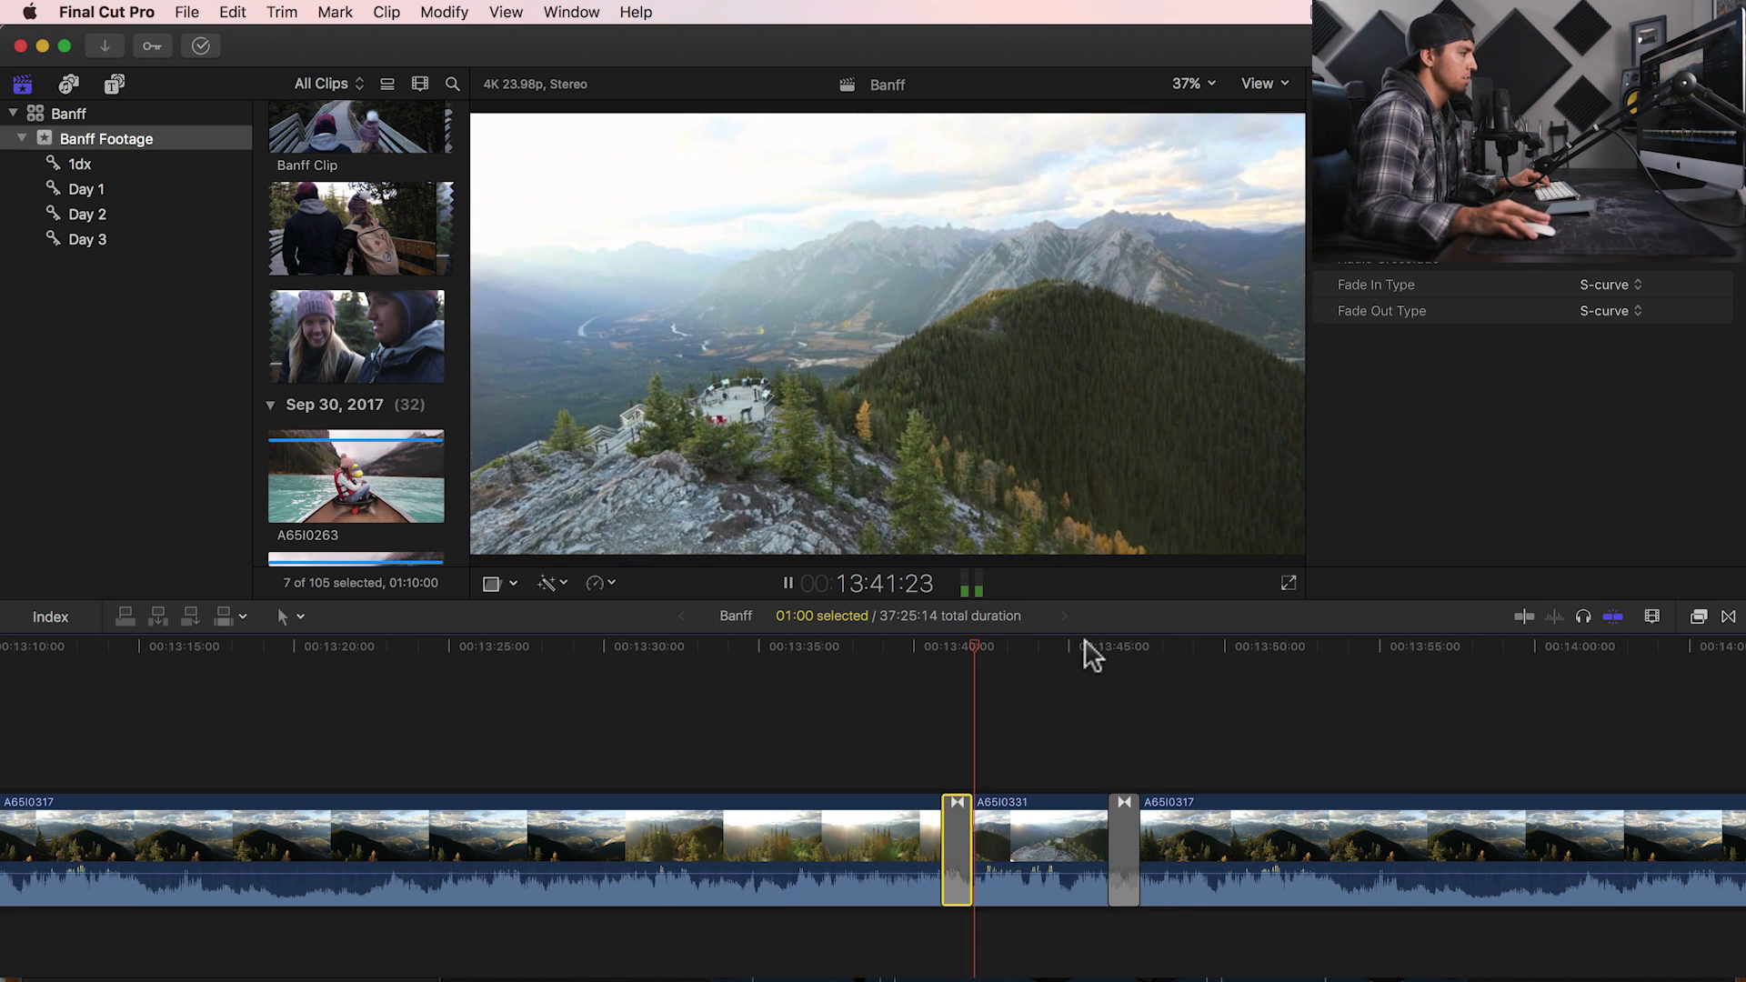
key(space)
- Lengthen the transition at the end of A65I0331 by extending its start edge back into the clip, and play the result
drag(1109, 845, 1014, 842)
click(900, 653)
key(space)
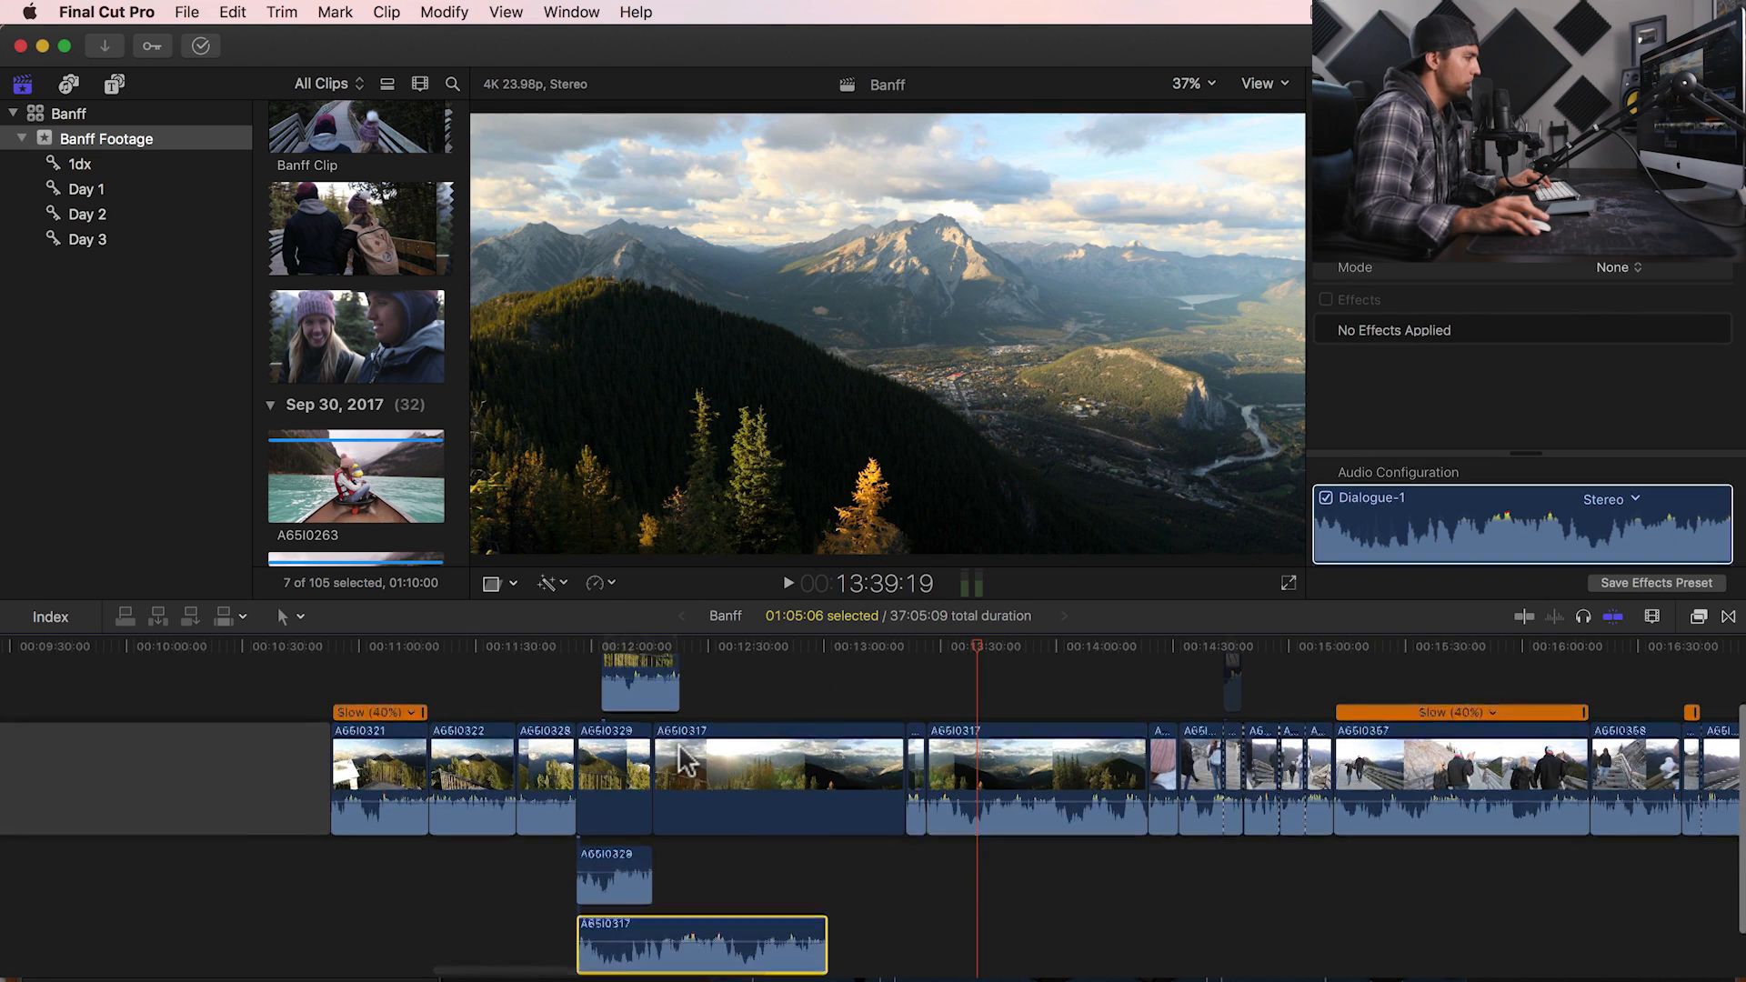
- Combine A65I0329 and the audio clips connected below it into a compound clip in the Banff Footage event, keeping the suggested name
scroll(682, 760, up, 2)
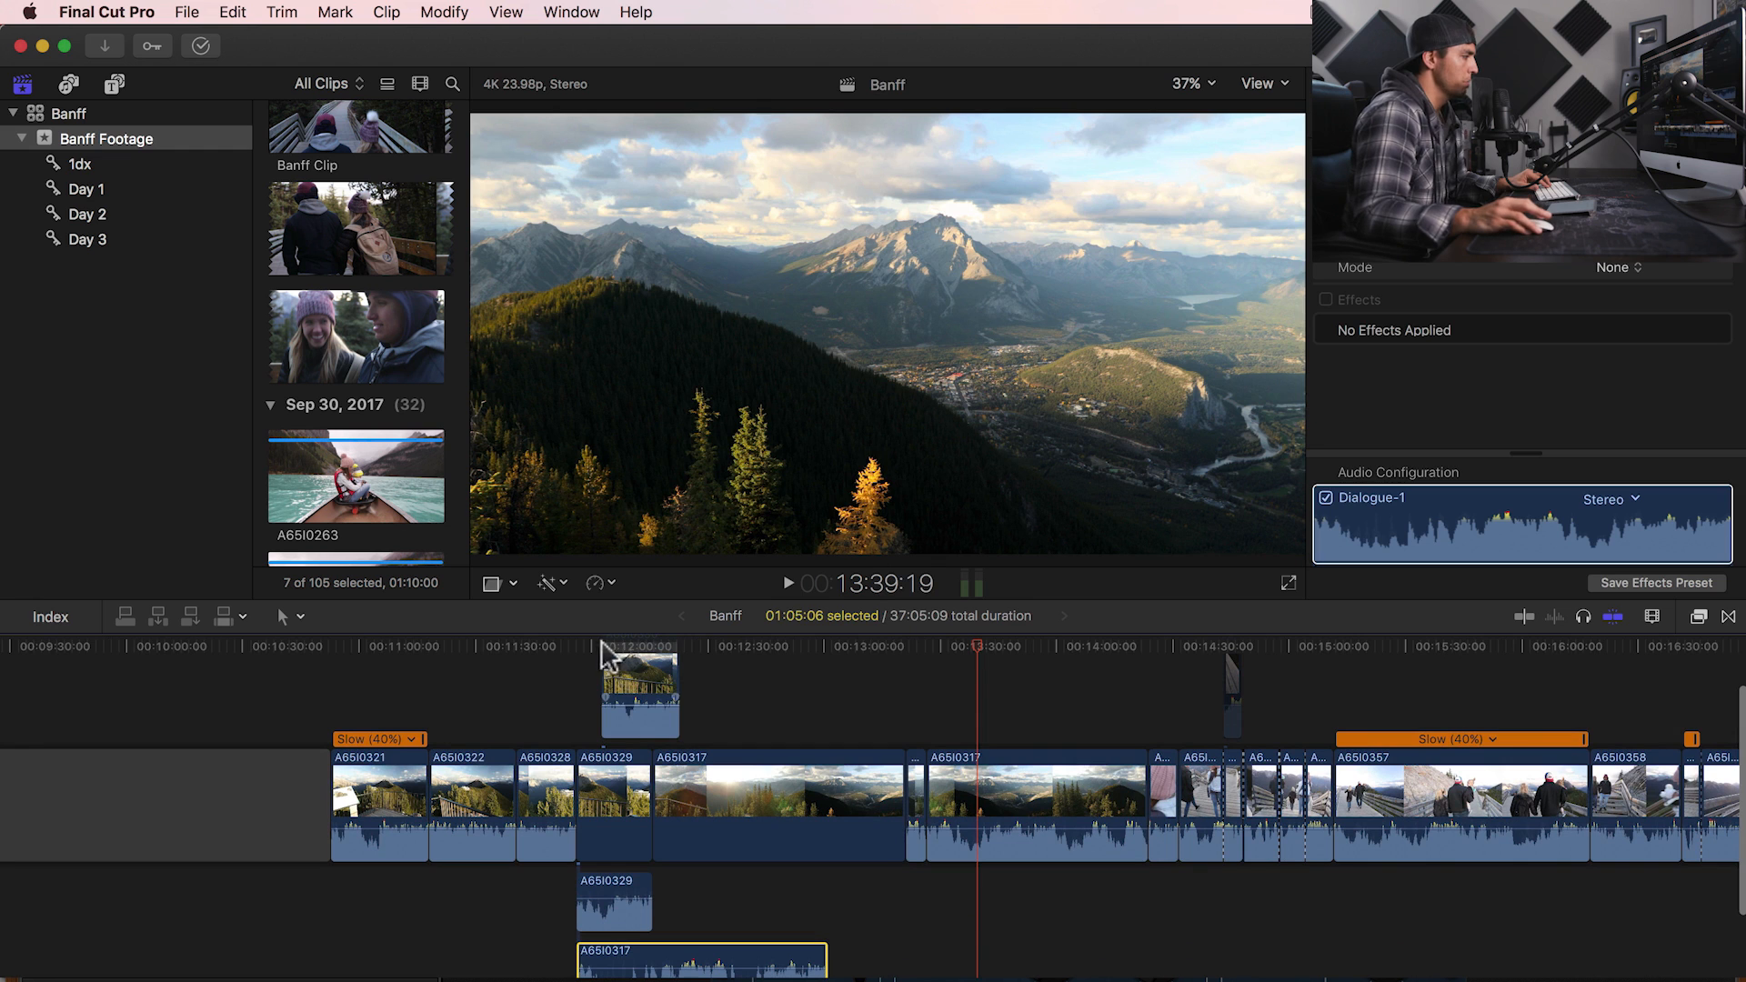
drag(589, 650, 615, 644)
scroll(624, 935, down, 2)
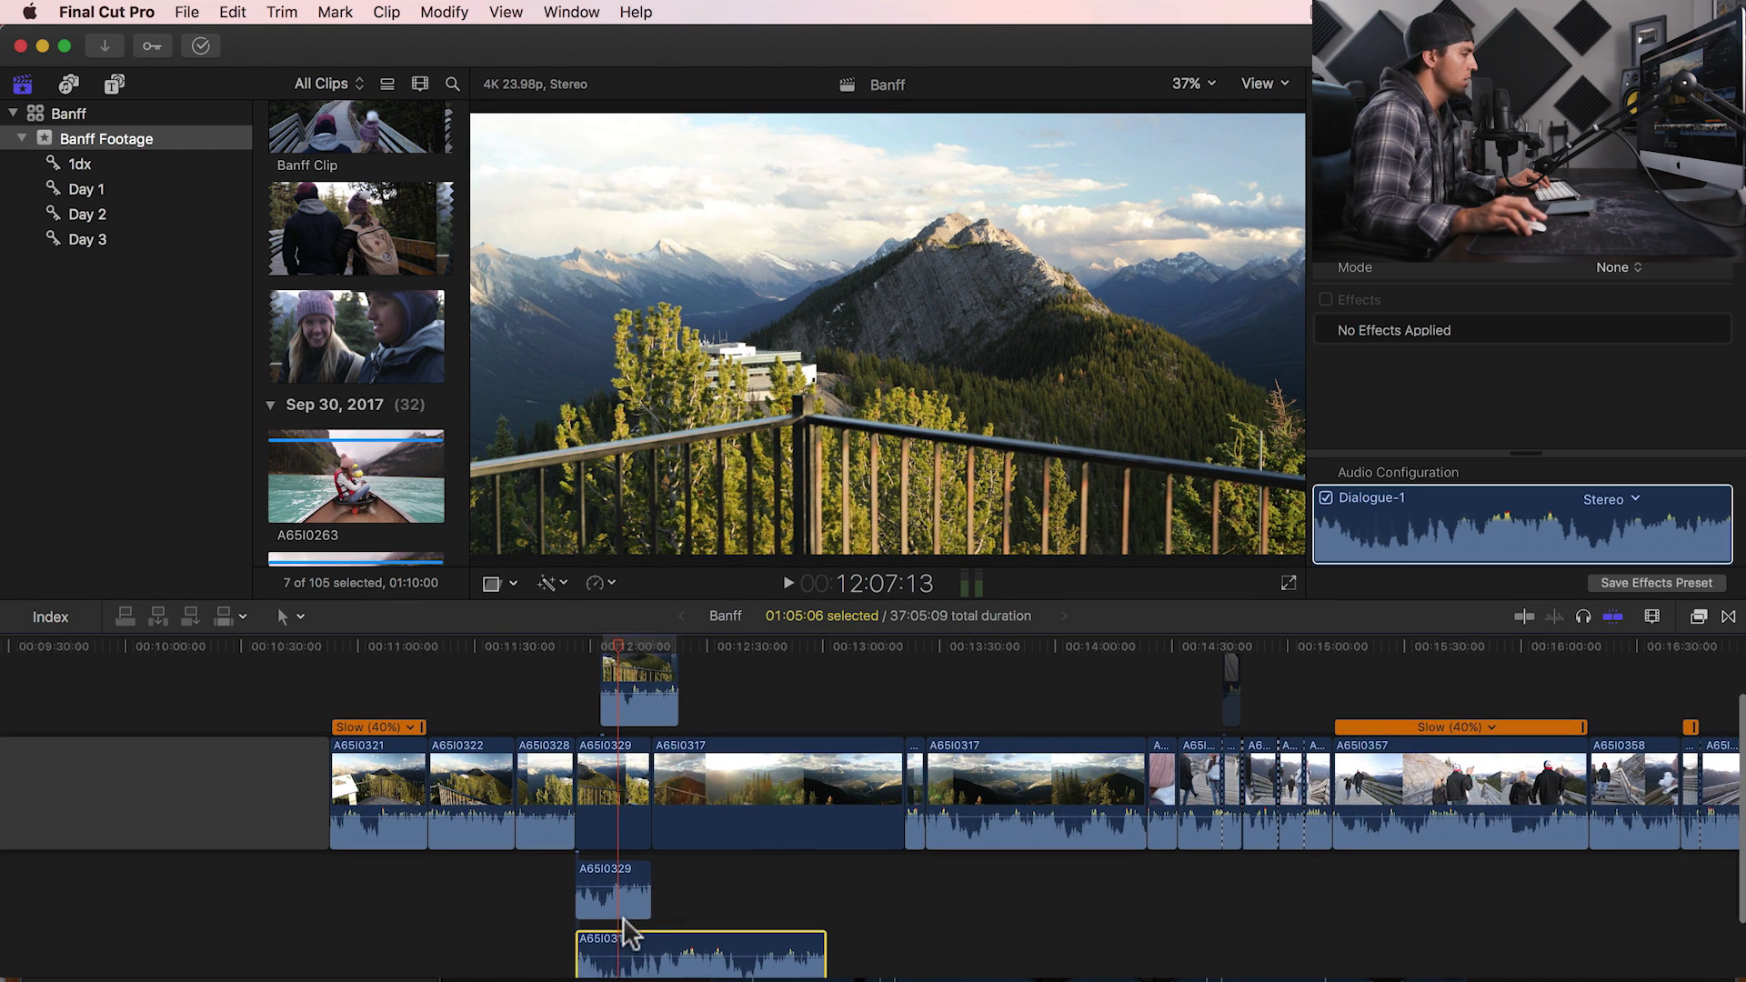
drag(633, 960, 611, 682)
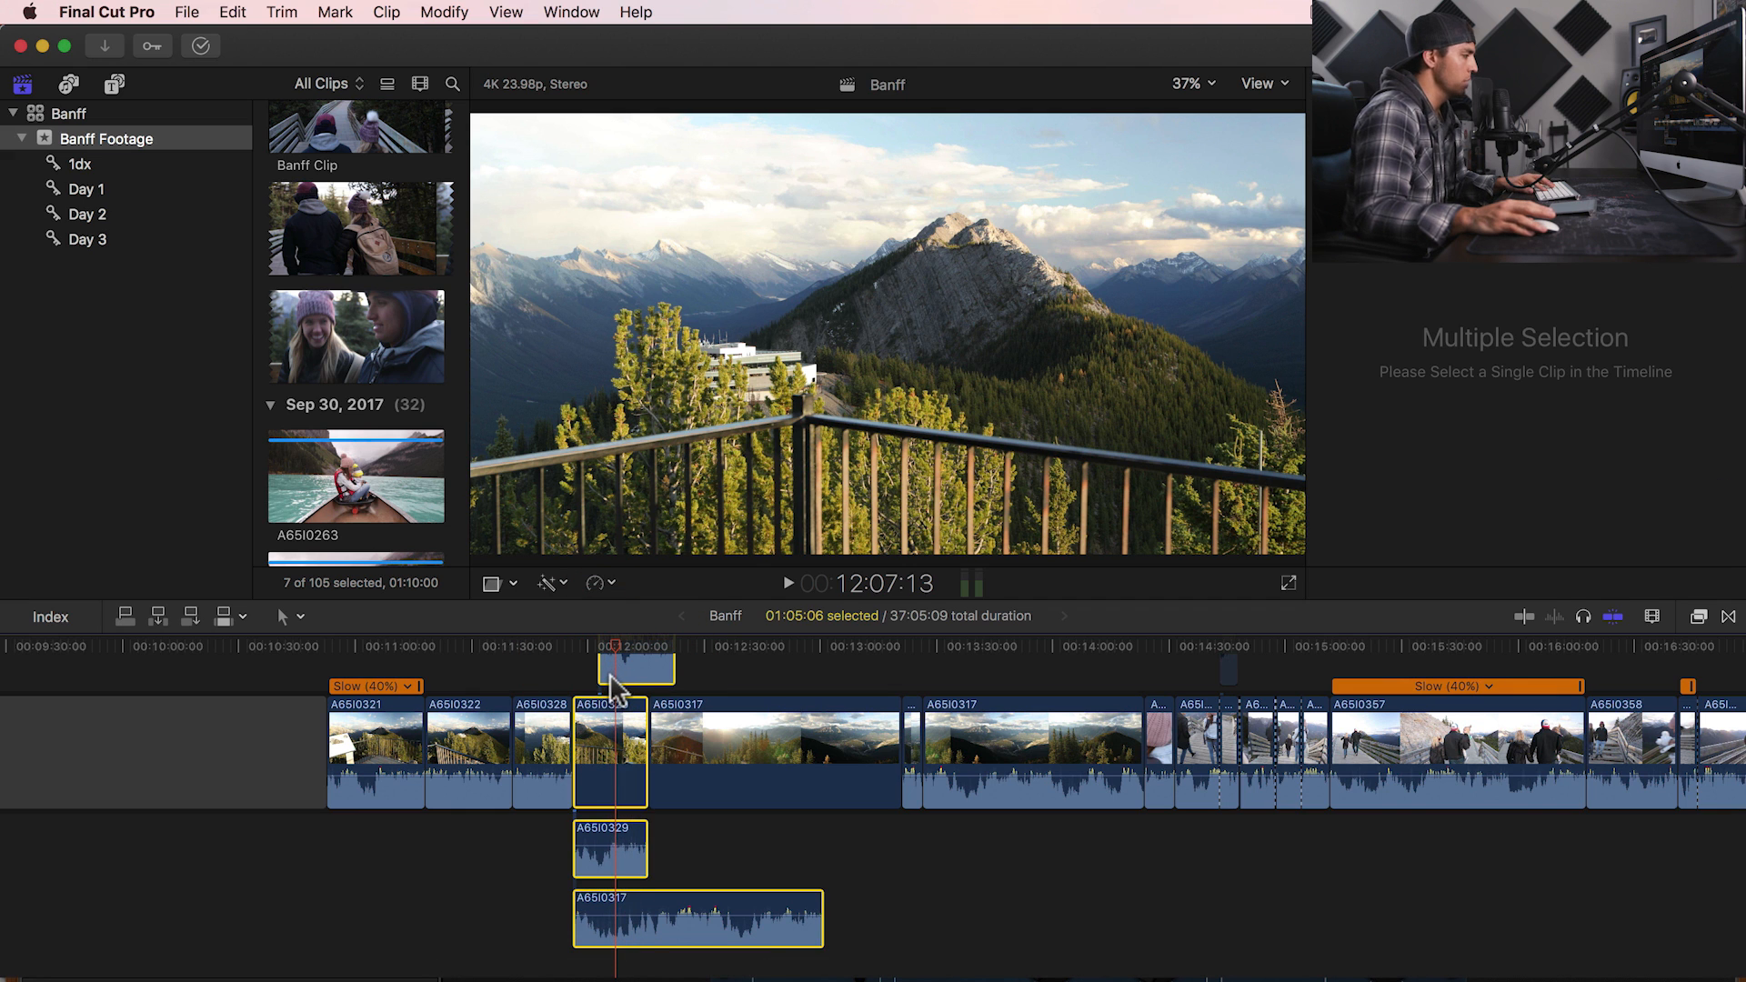
key(alt+g)
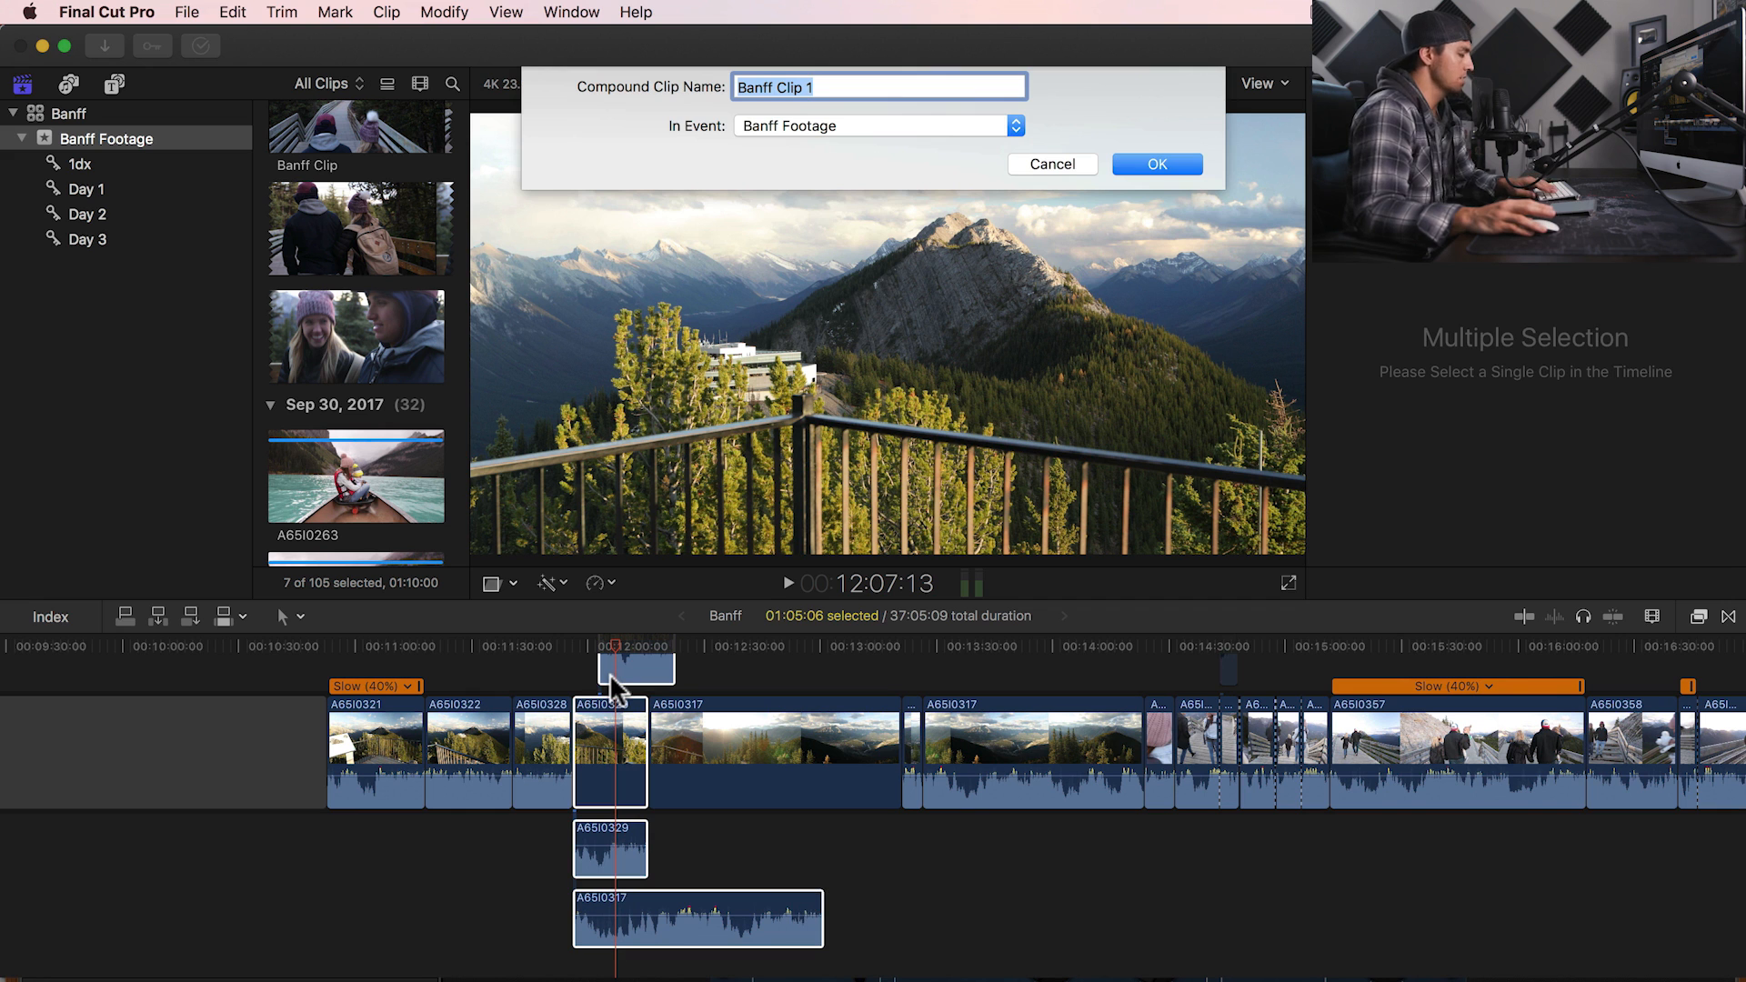
key(Return)
click(577, 649)
drag(577, 654, 626, 660)
- Set a custom speed with forward direction and 100% rate for the A65I0317 clip right after Banff Clip 1, and play it
click(964, 814)
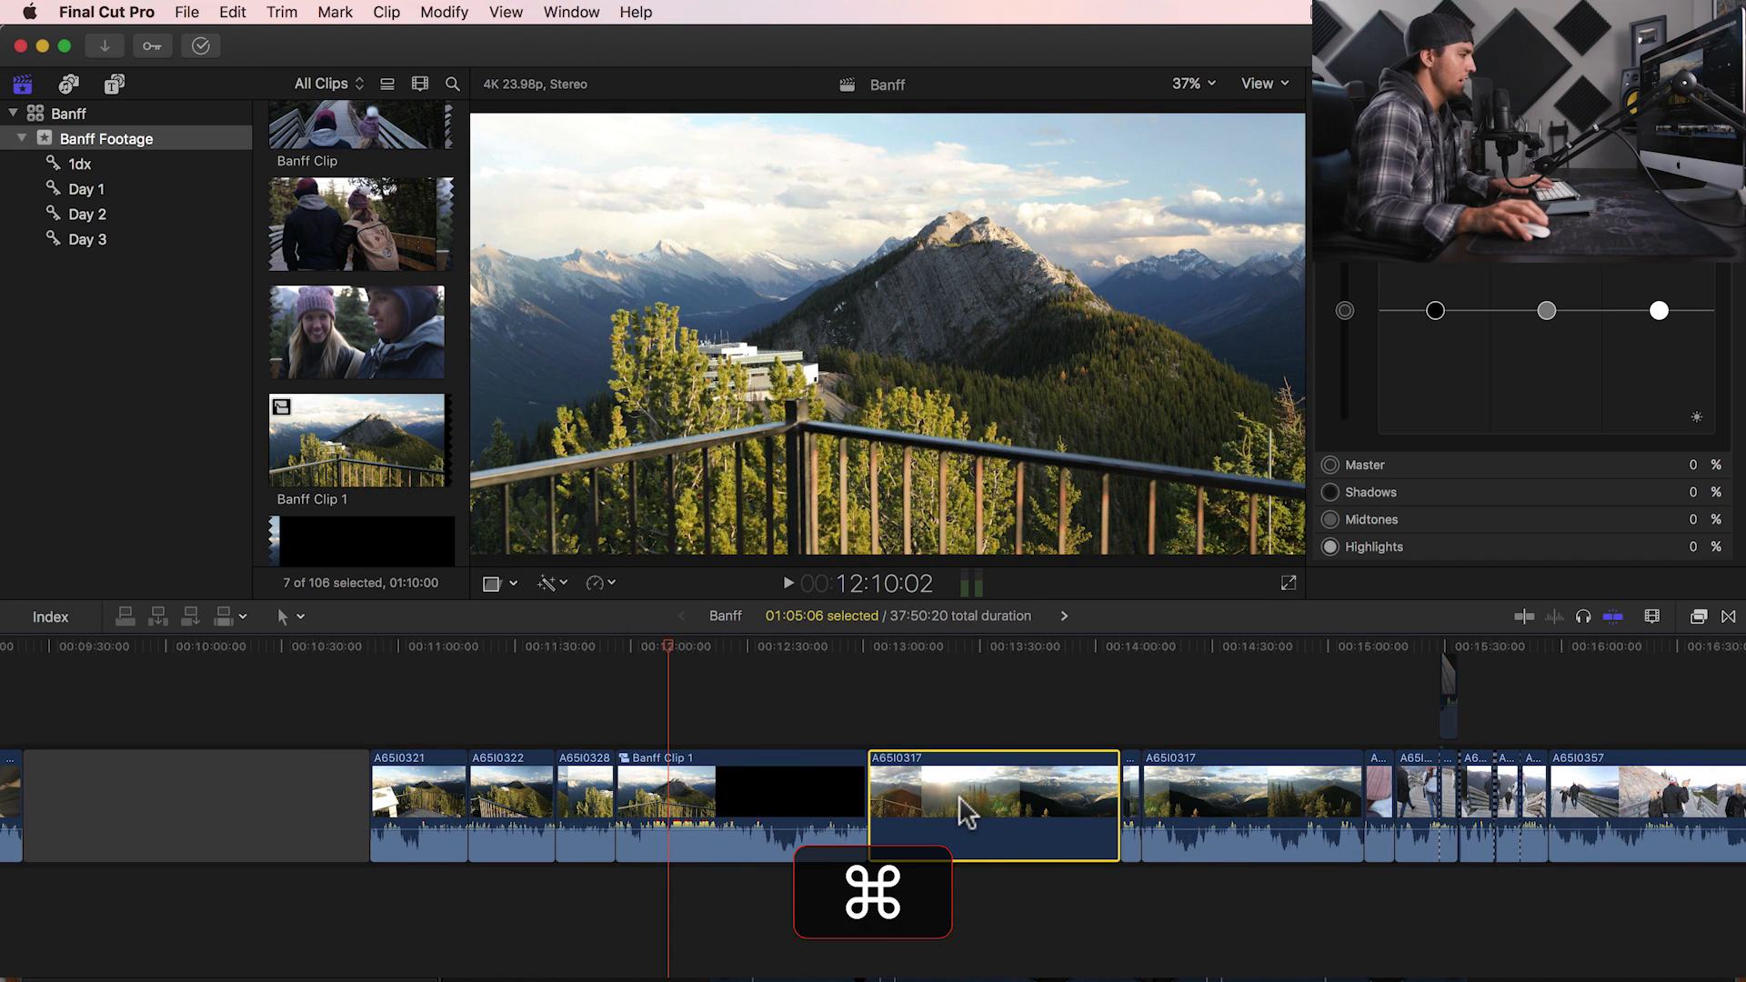
key(super+j)
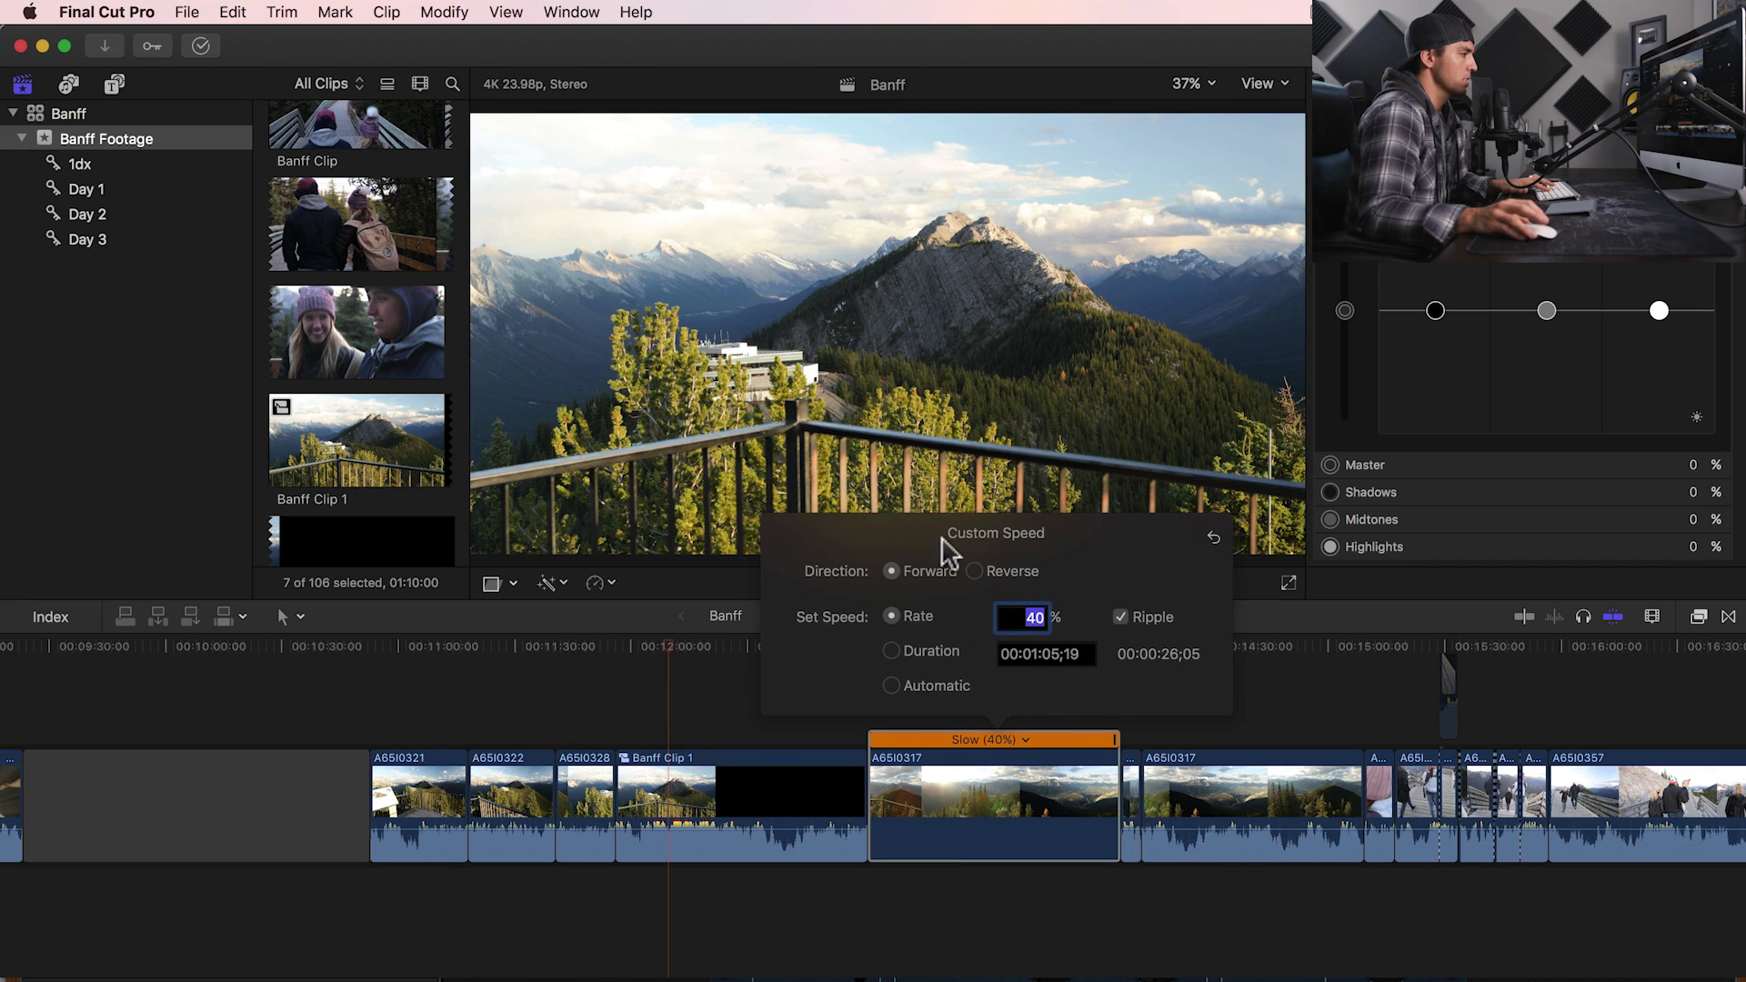
click(975, 573)
click(890, 571)
double_click(1021, 616)
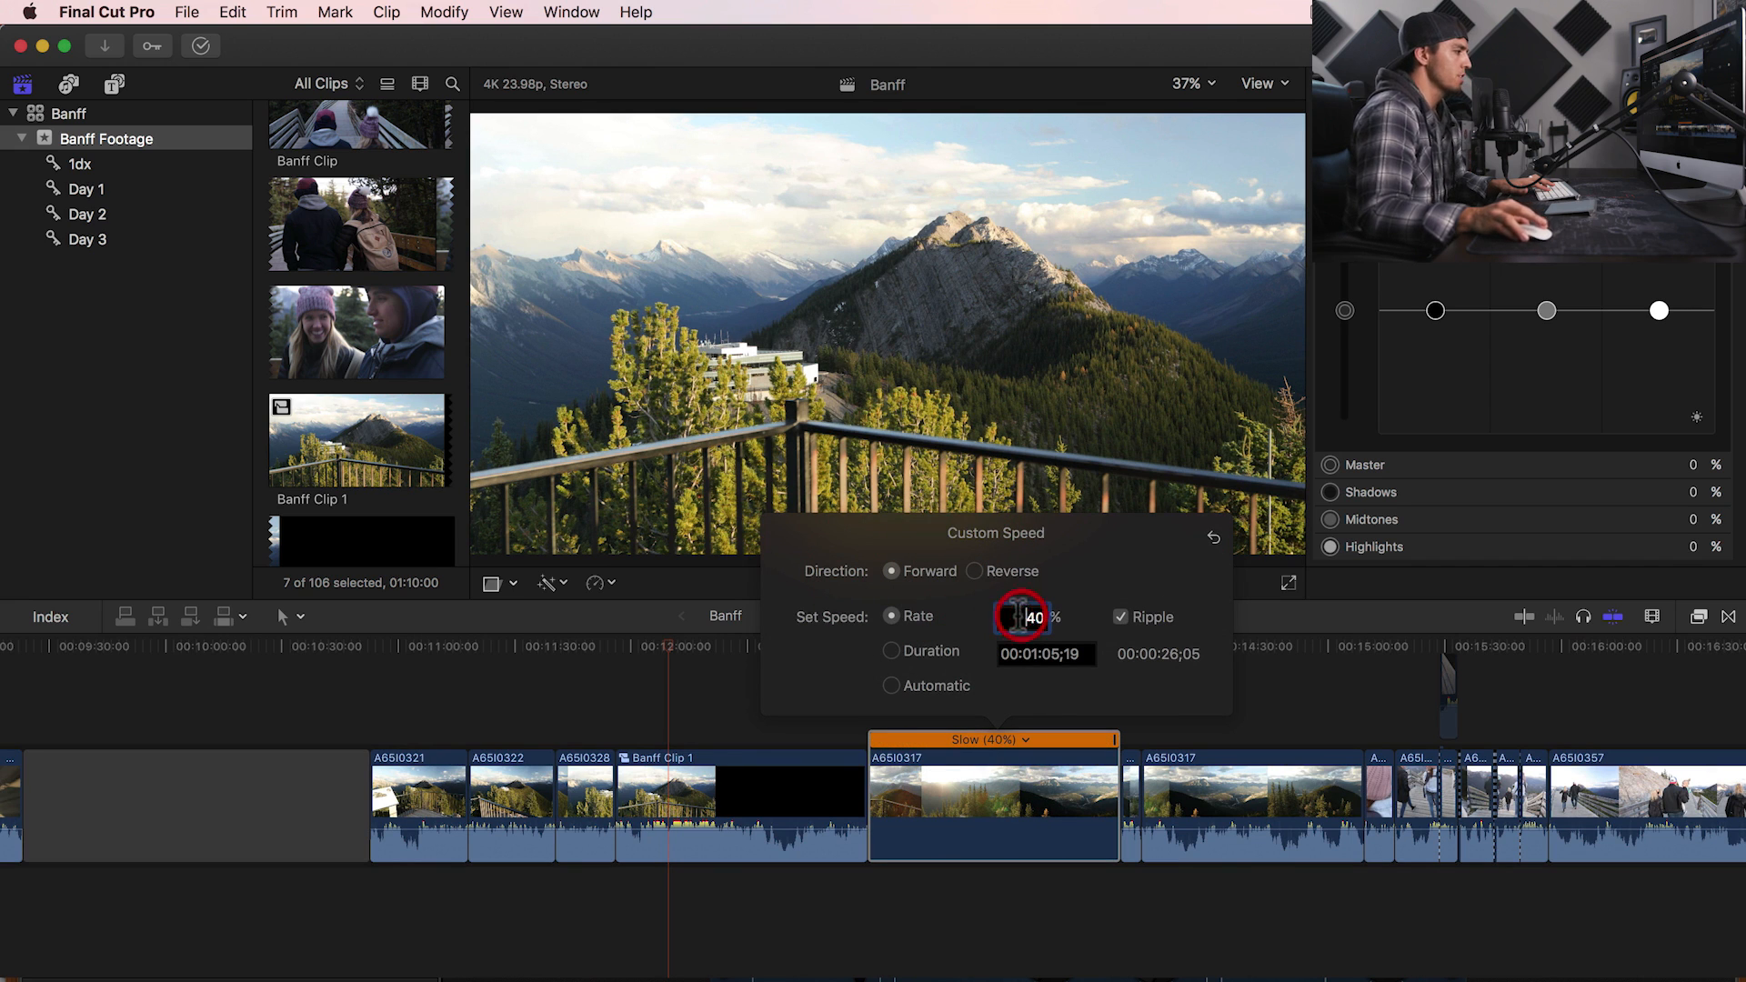
text(100)
key(Return)
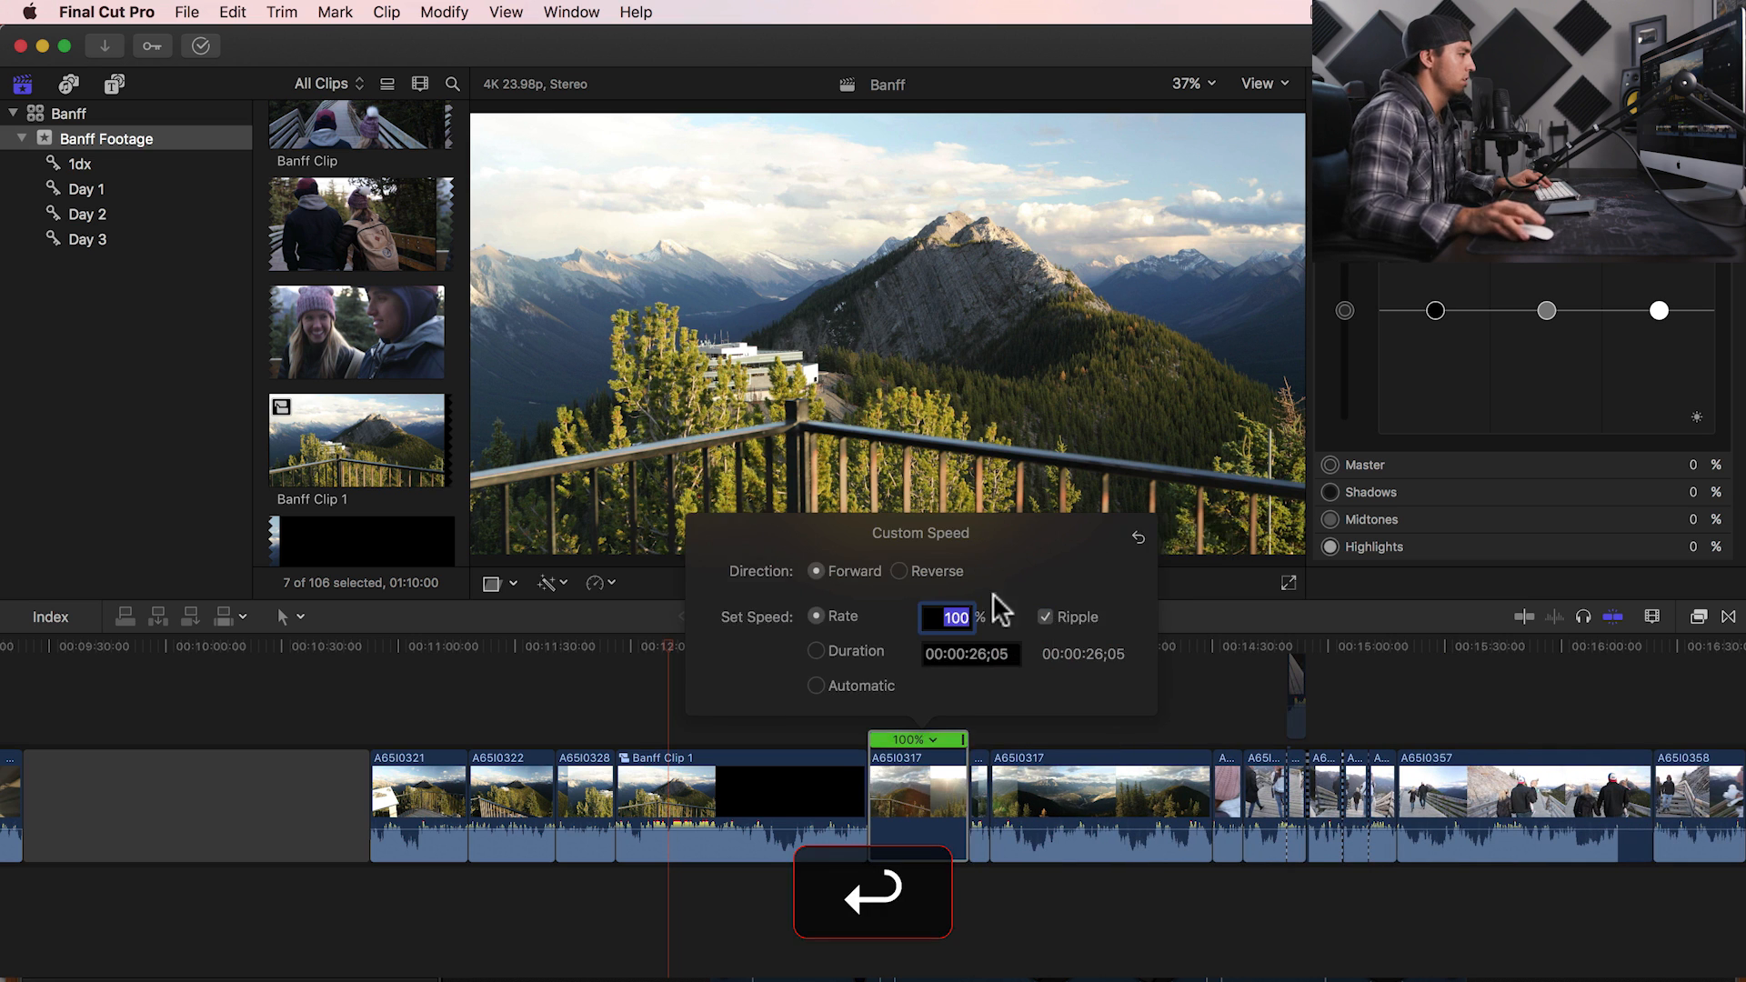
click(880, 650)
key(space)
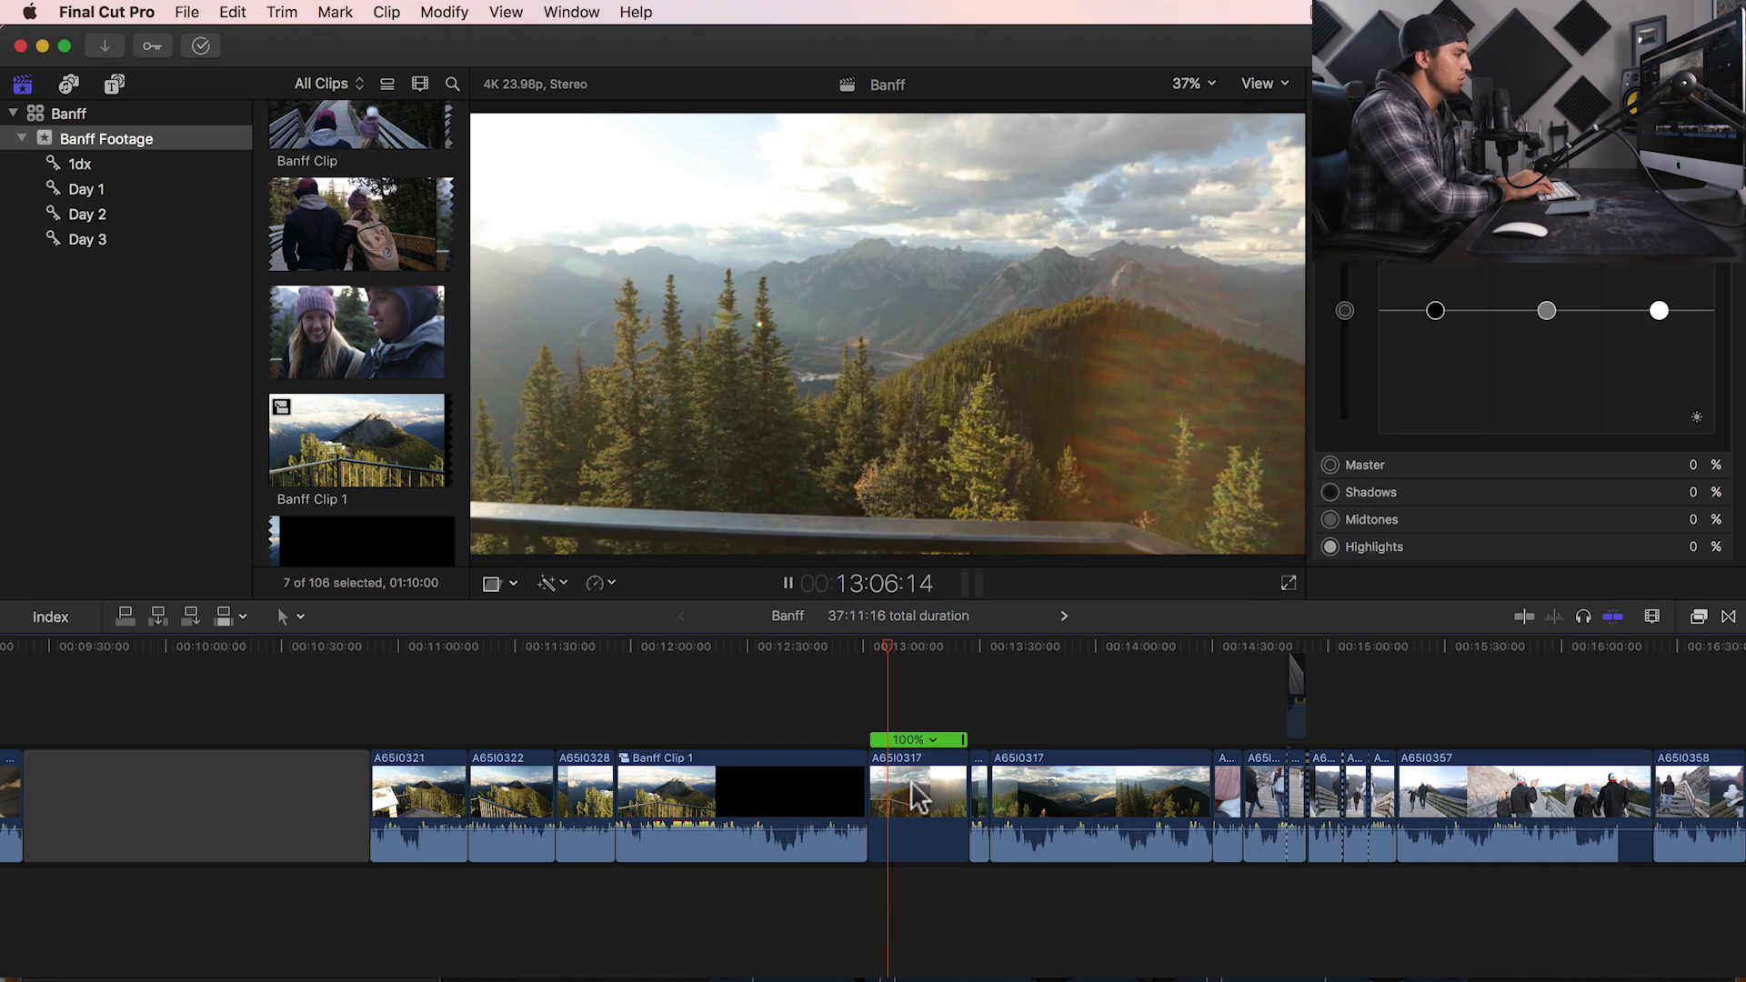
key(space)
- Set the custom speed rate of the A65I0317 clip after Banff Clip 1 to 40%, and play it from its start
key(super+j)
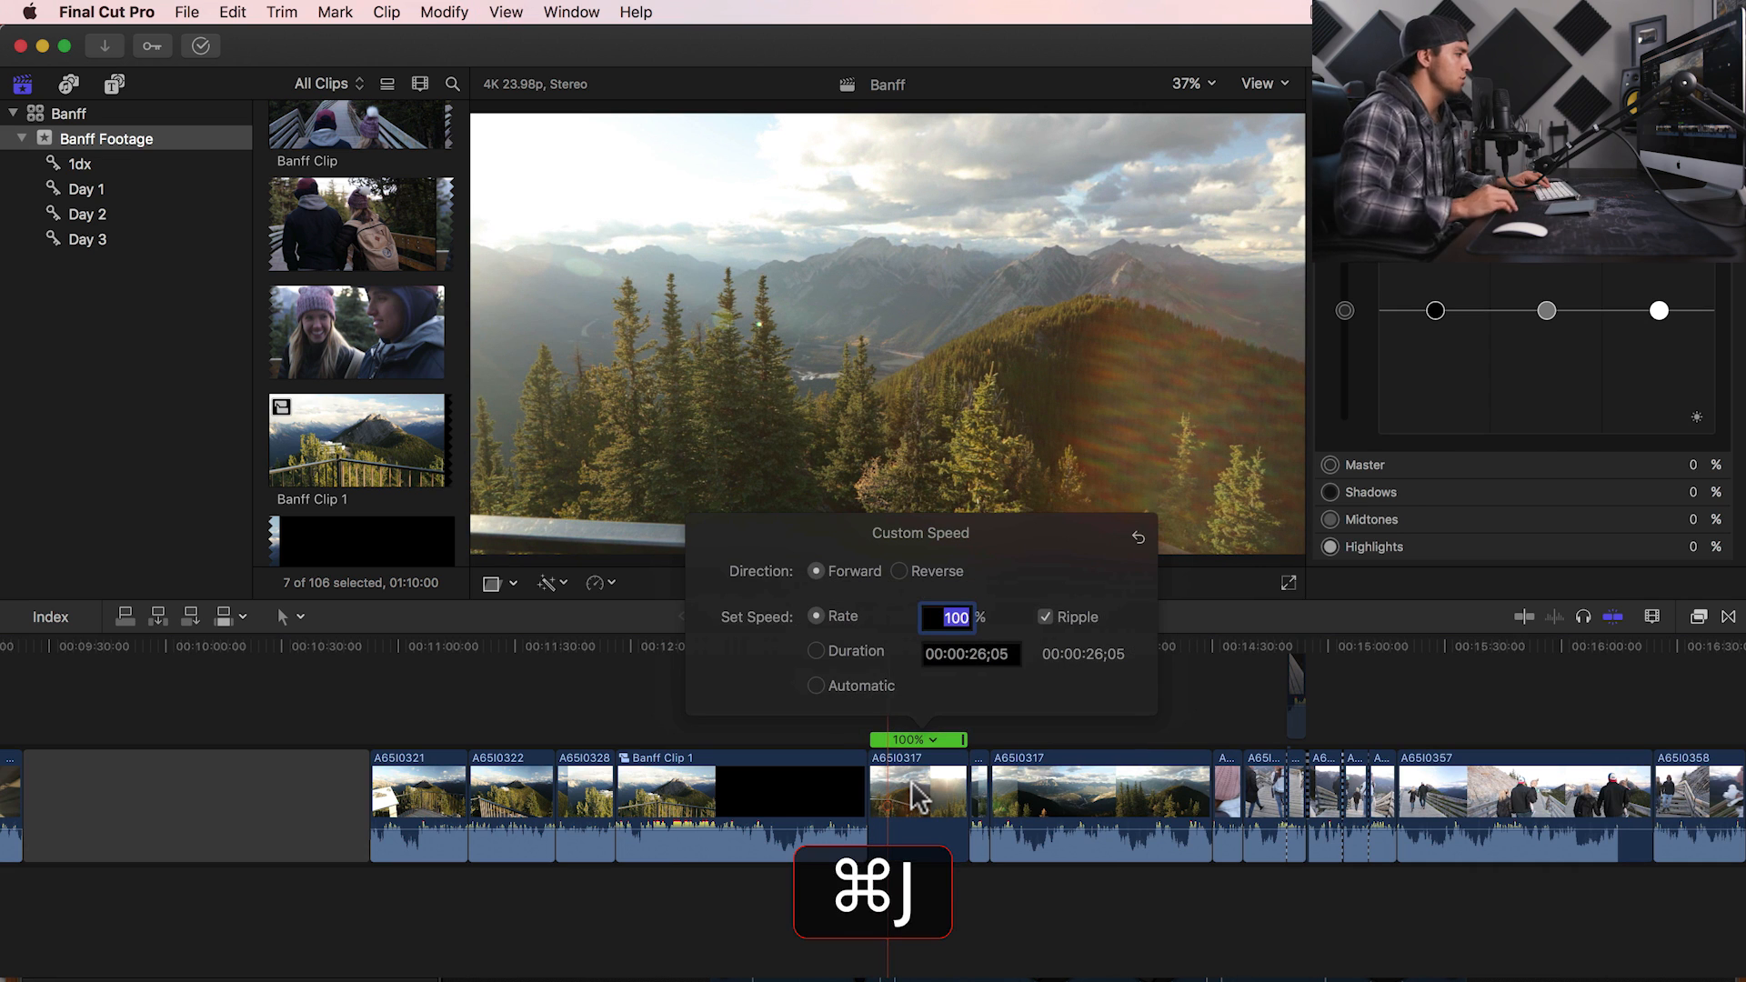
text(40)
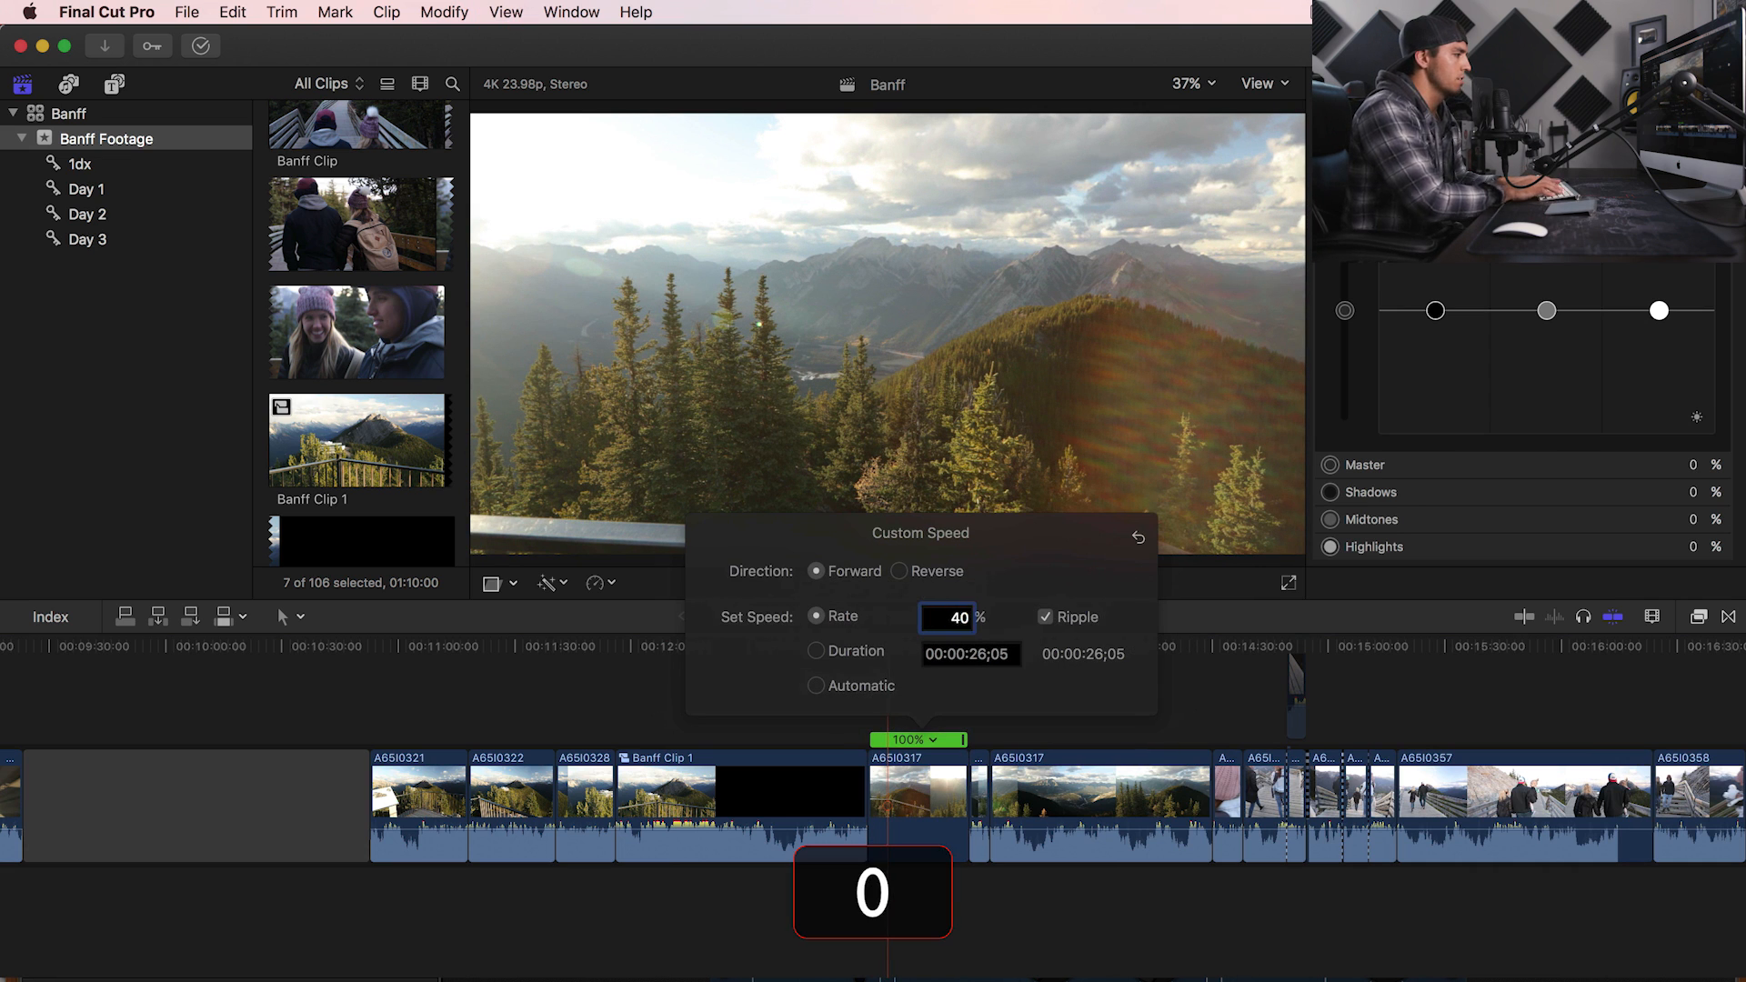
key(Return)
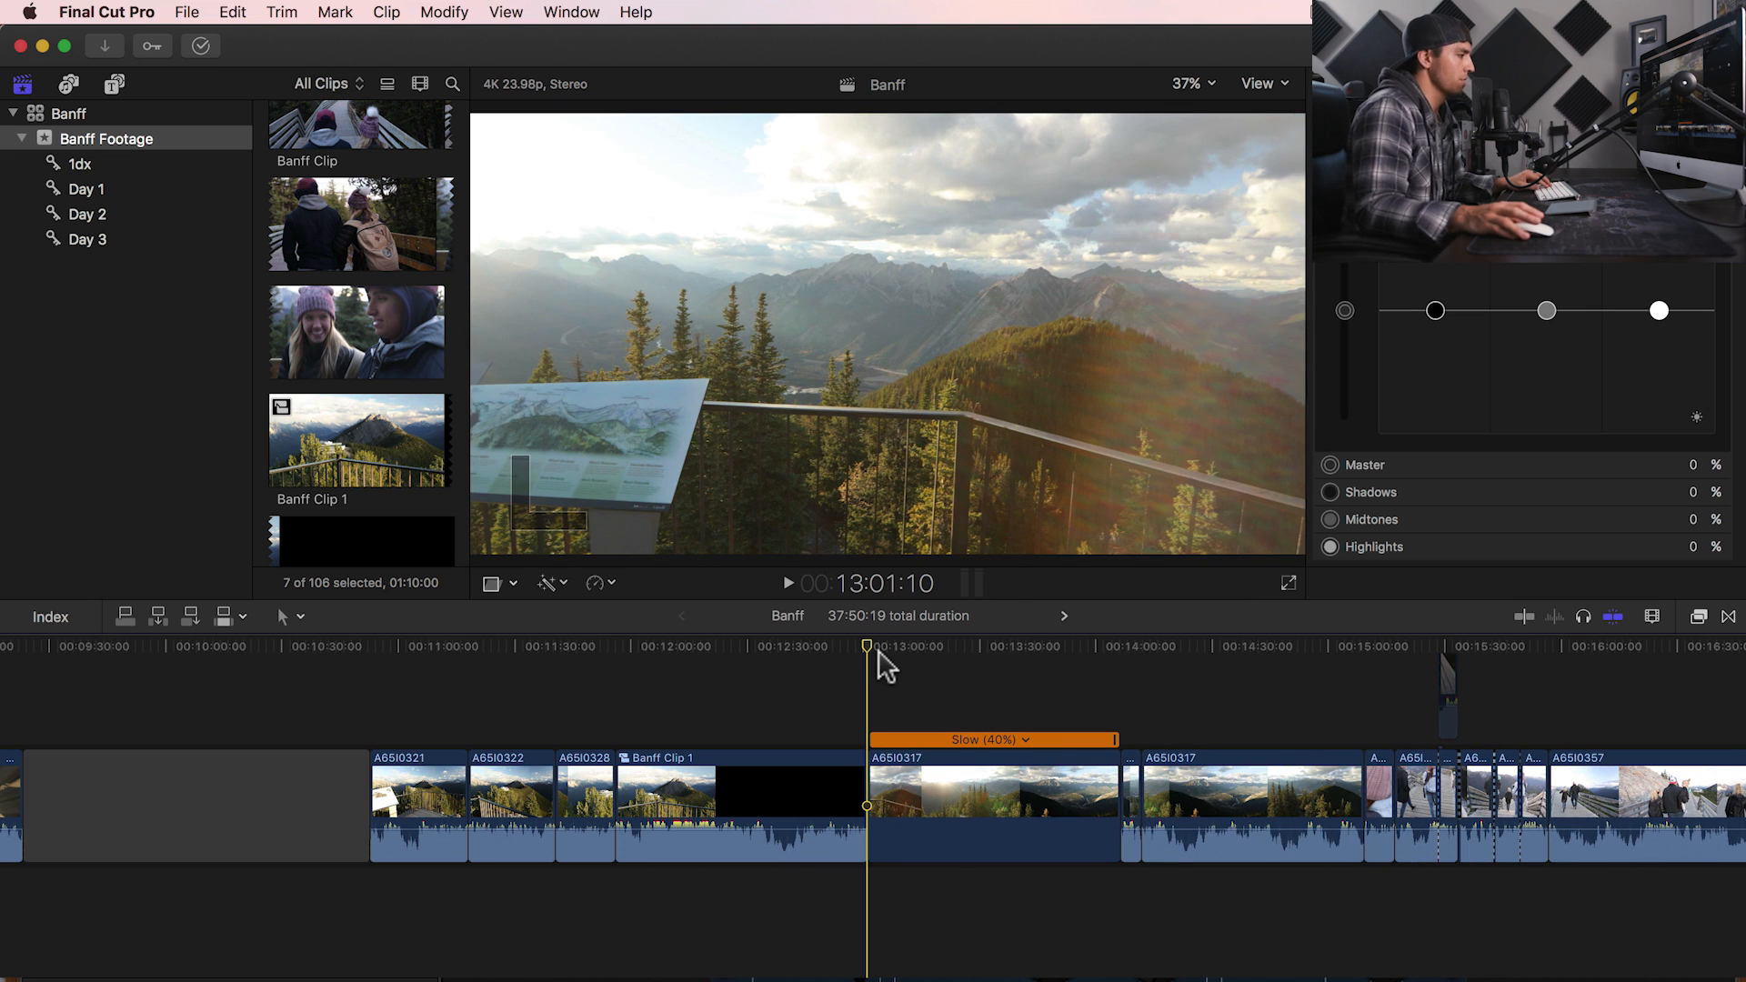
key(space)
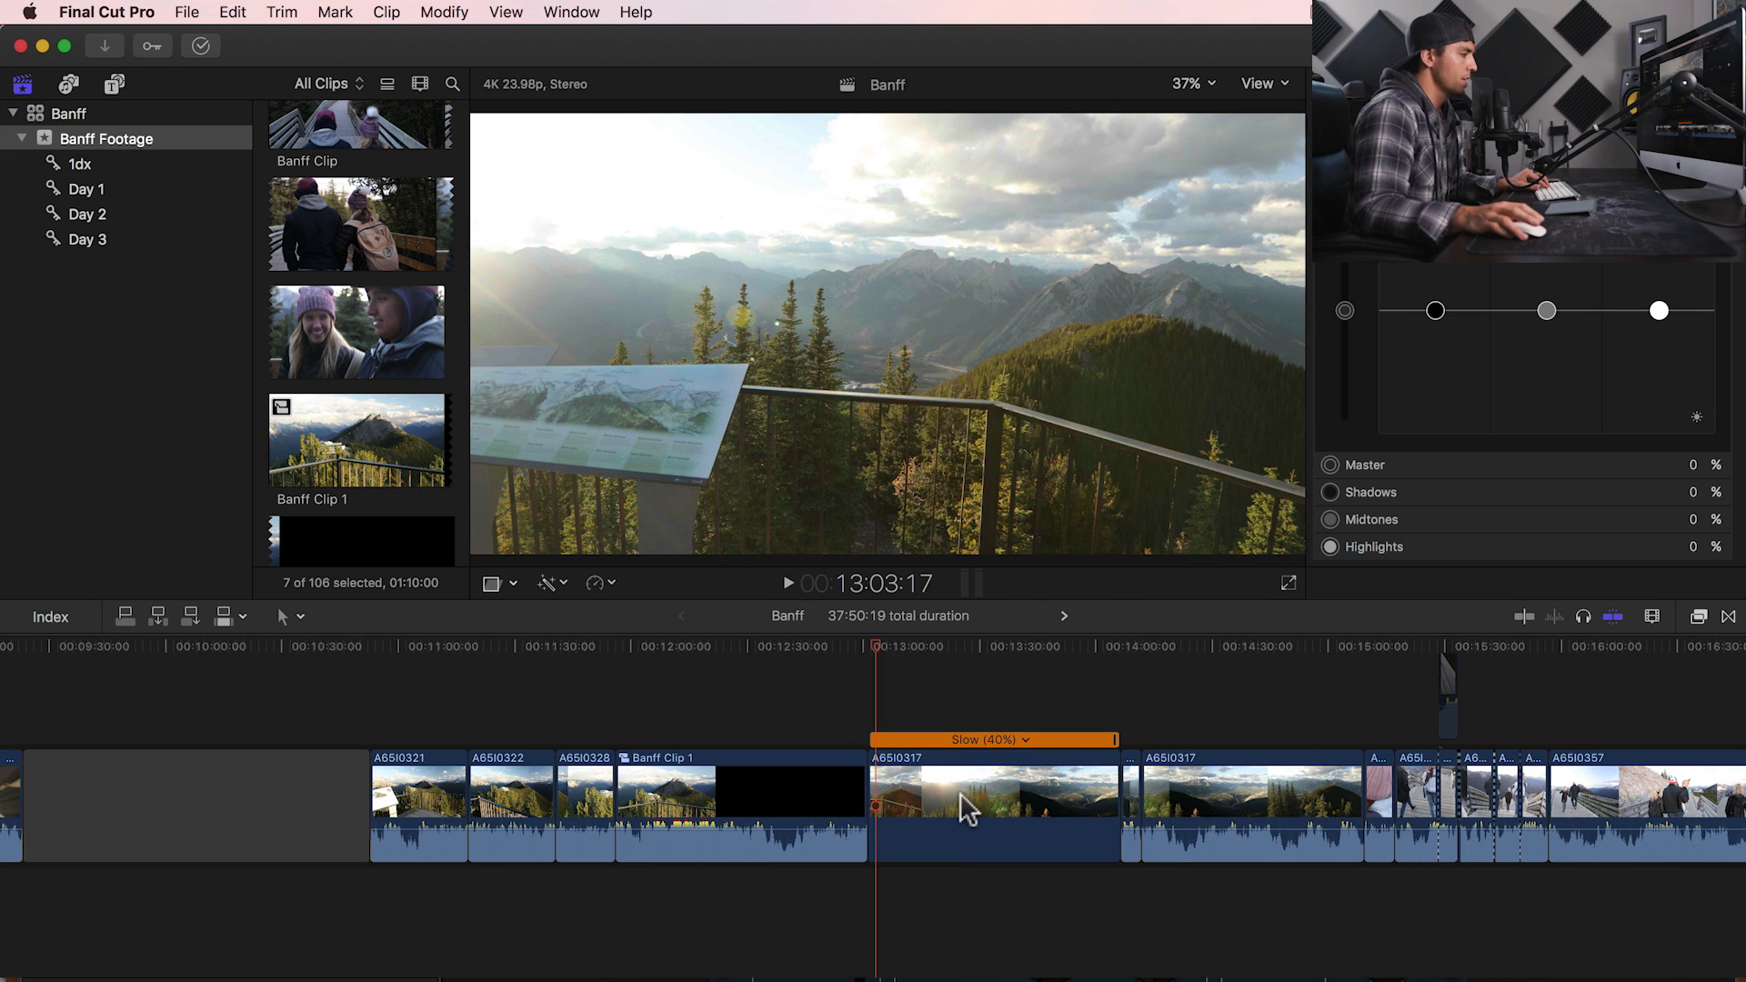
- Reset the A65I0317 clip after Banff Clip 1 to normal 100% speed and play it
click(967, 805)
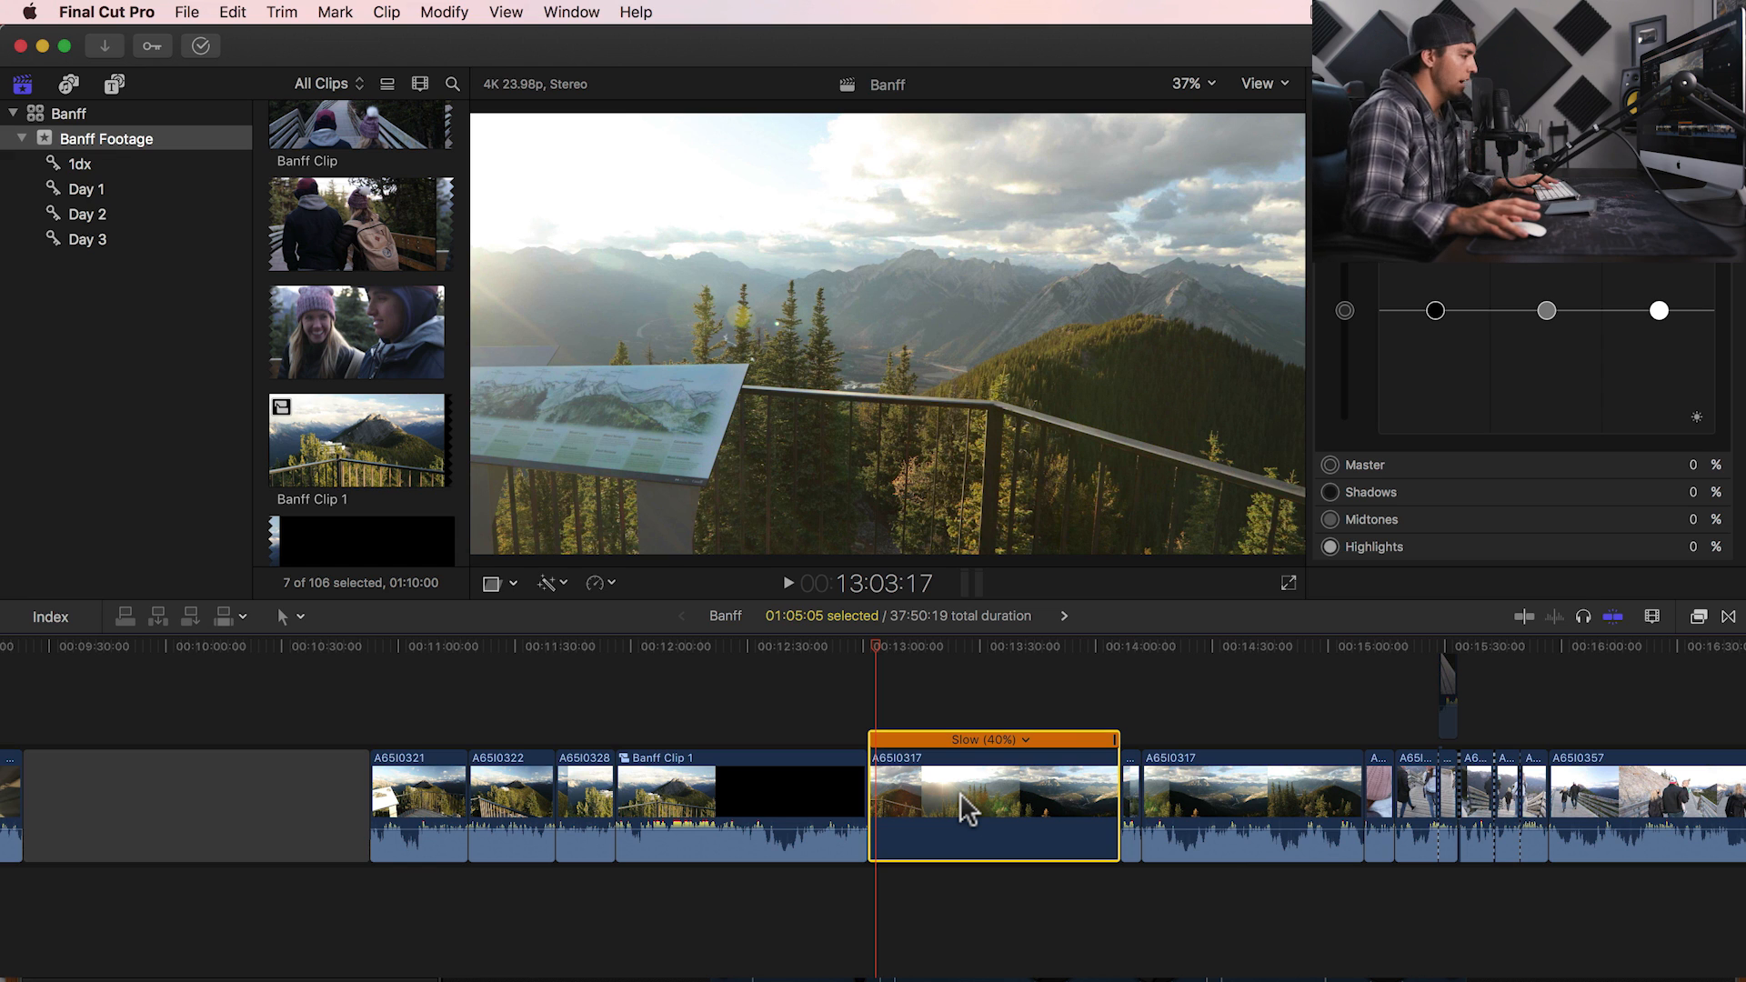
key(shift+n)
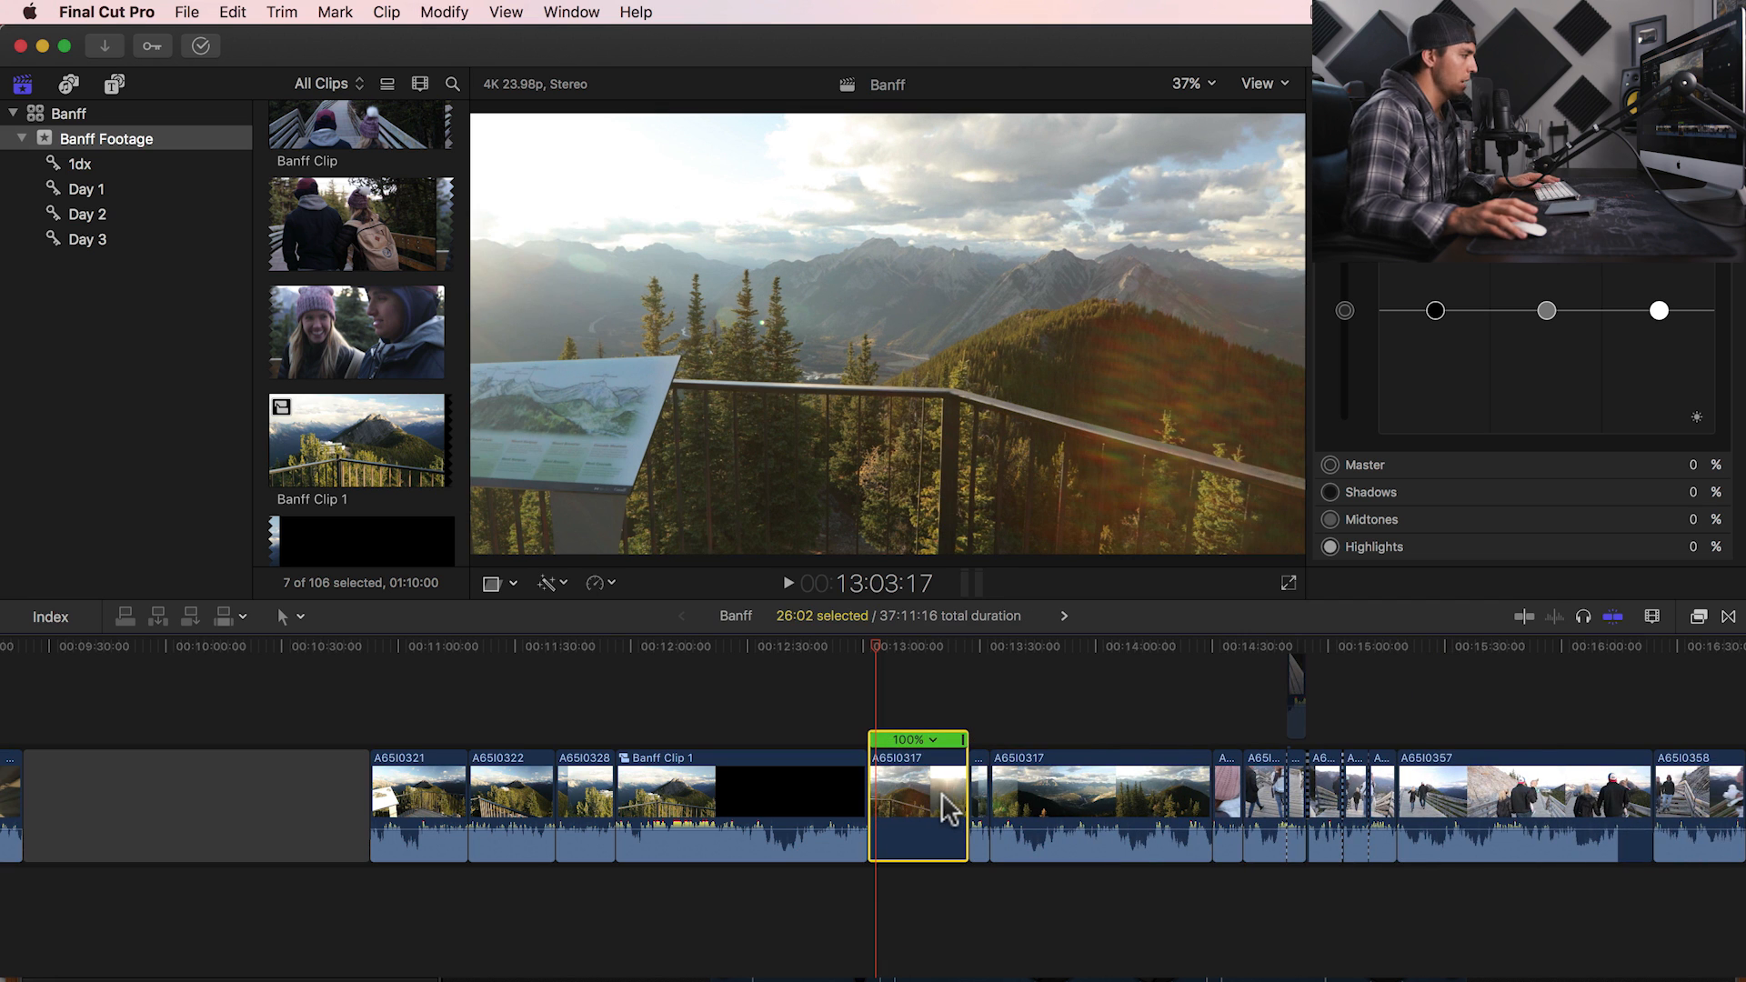
key(space)
key(h)
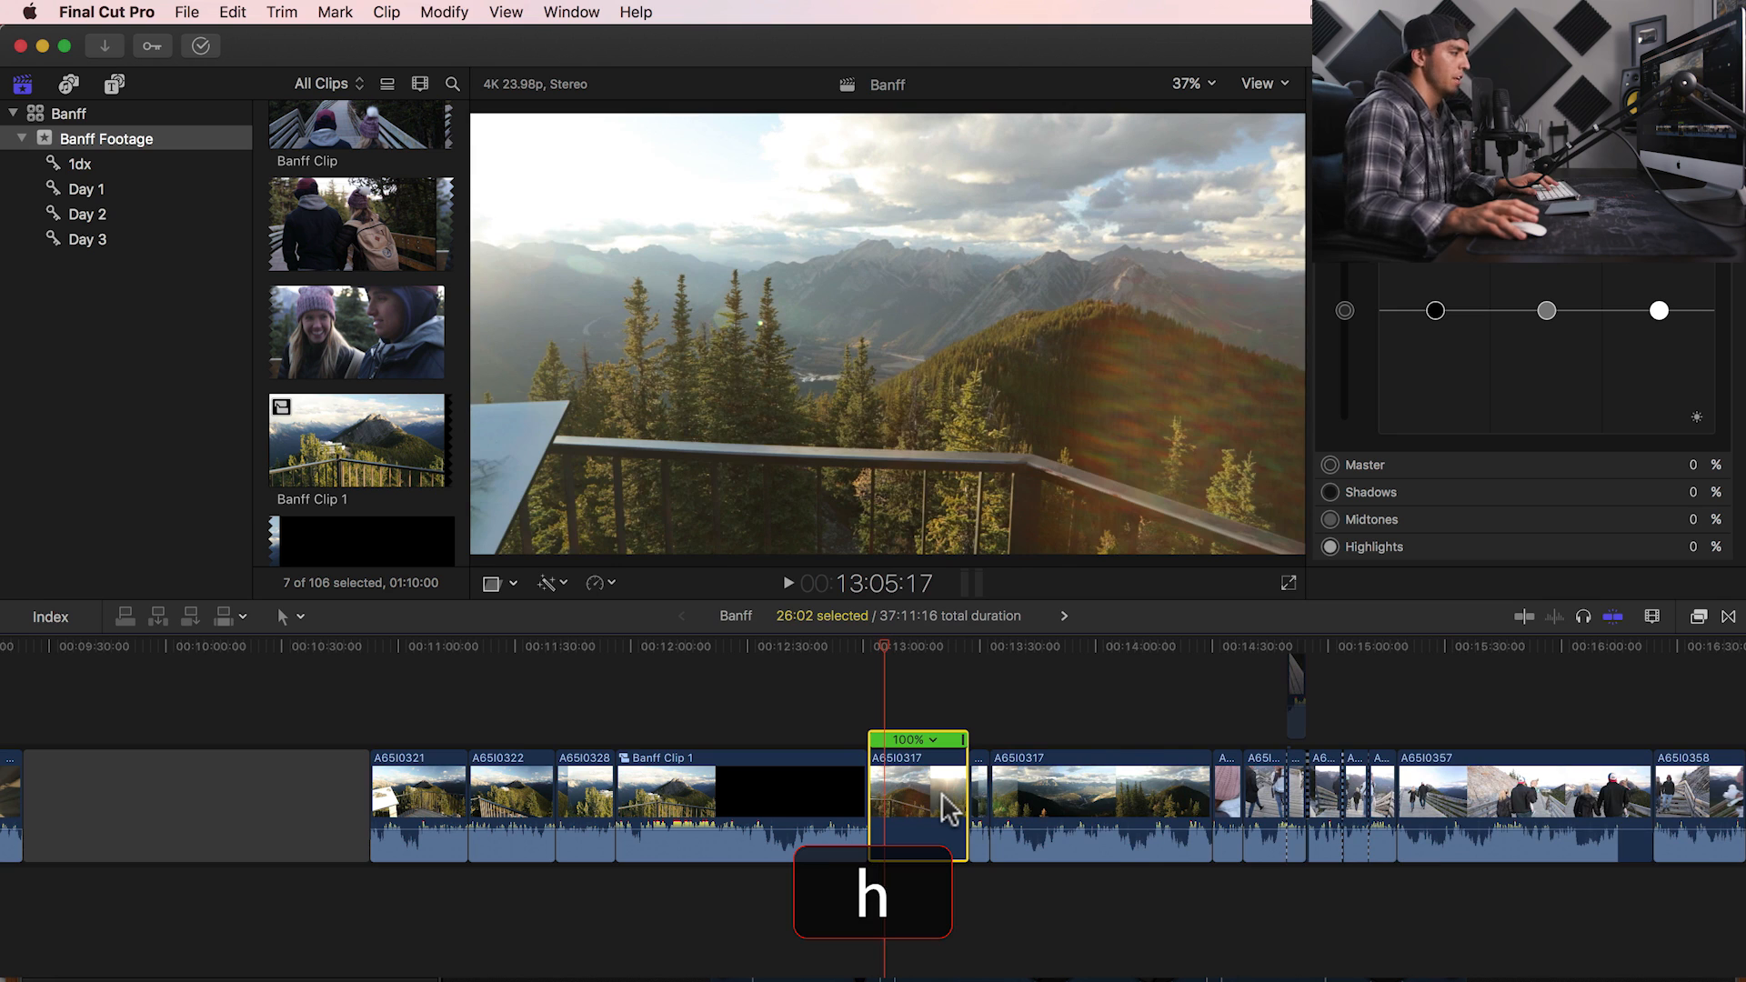
key(j)
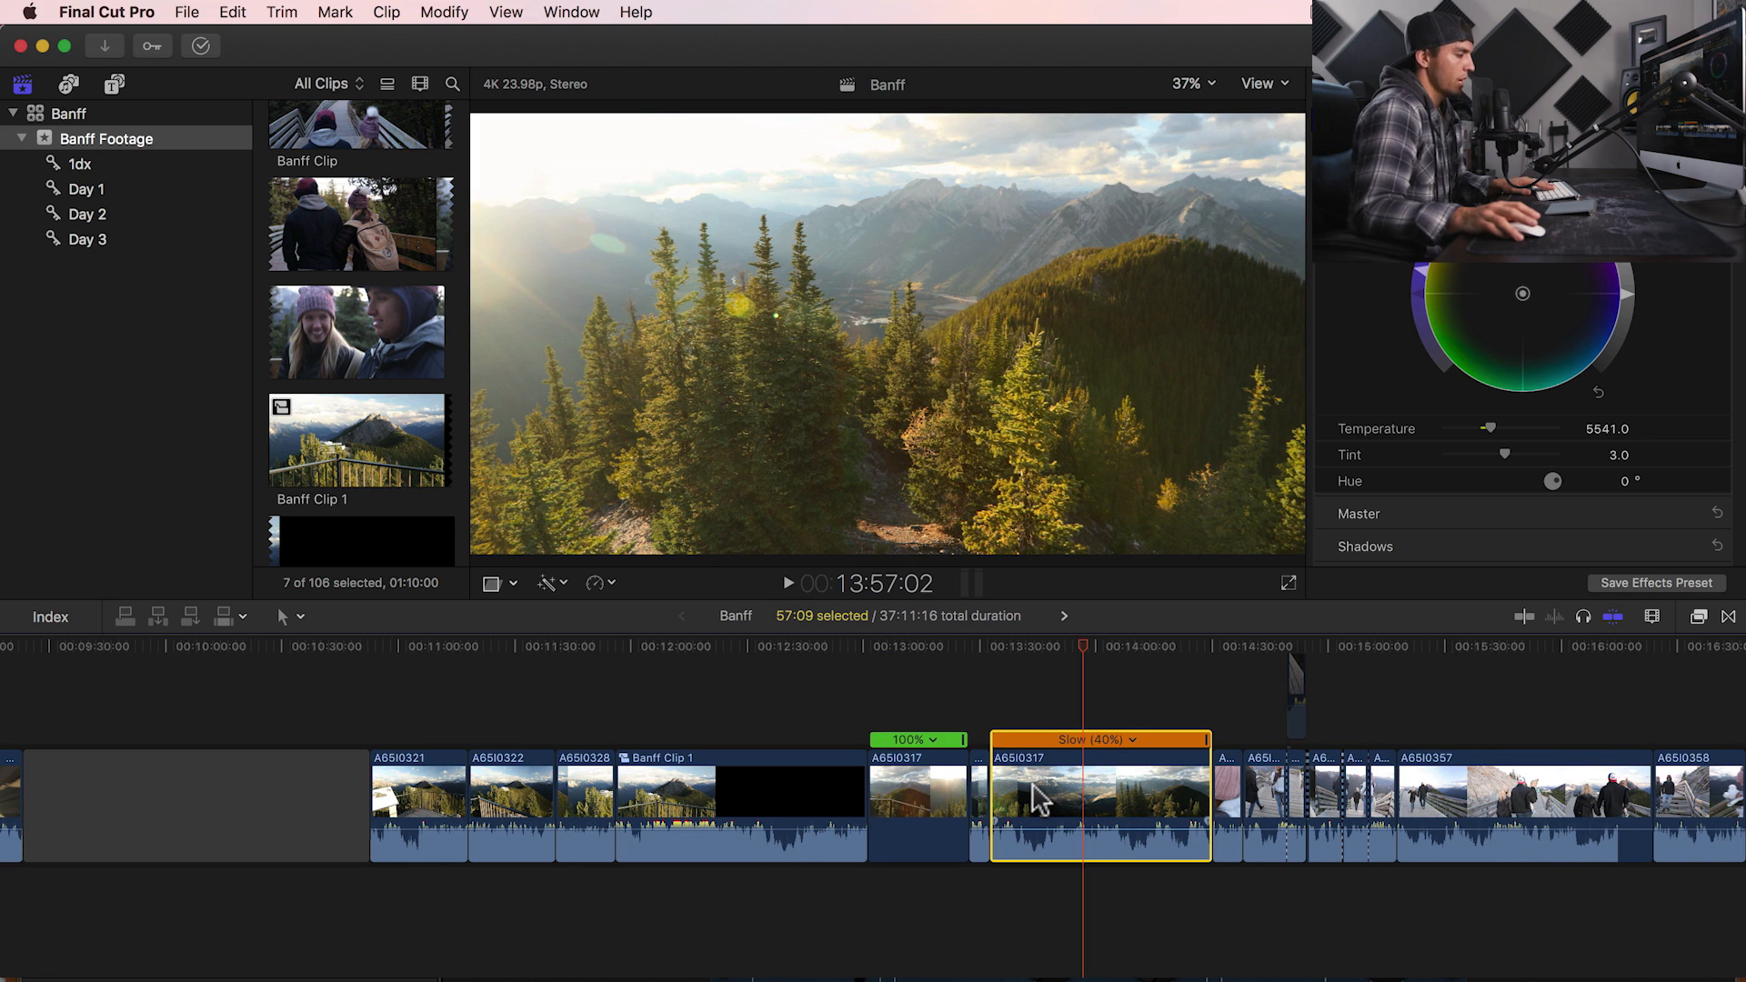
- Detach the audio from the A65I0317 clip slowed to 40%, and try shifting the detached audio further along the timeline
key(u)
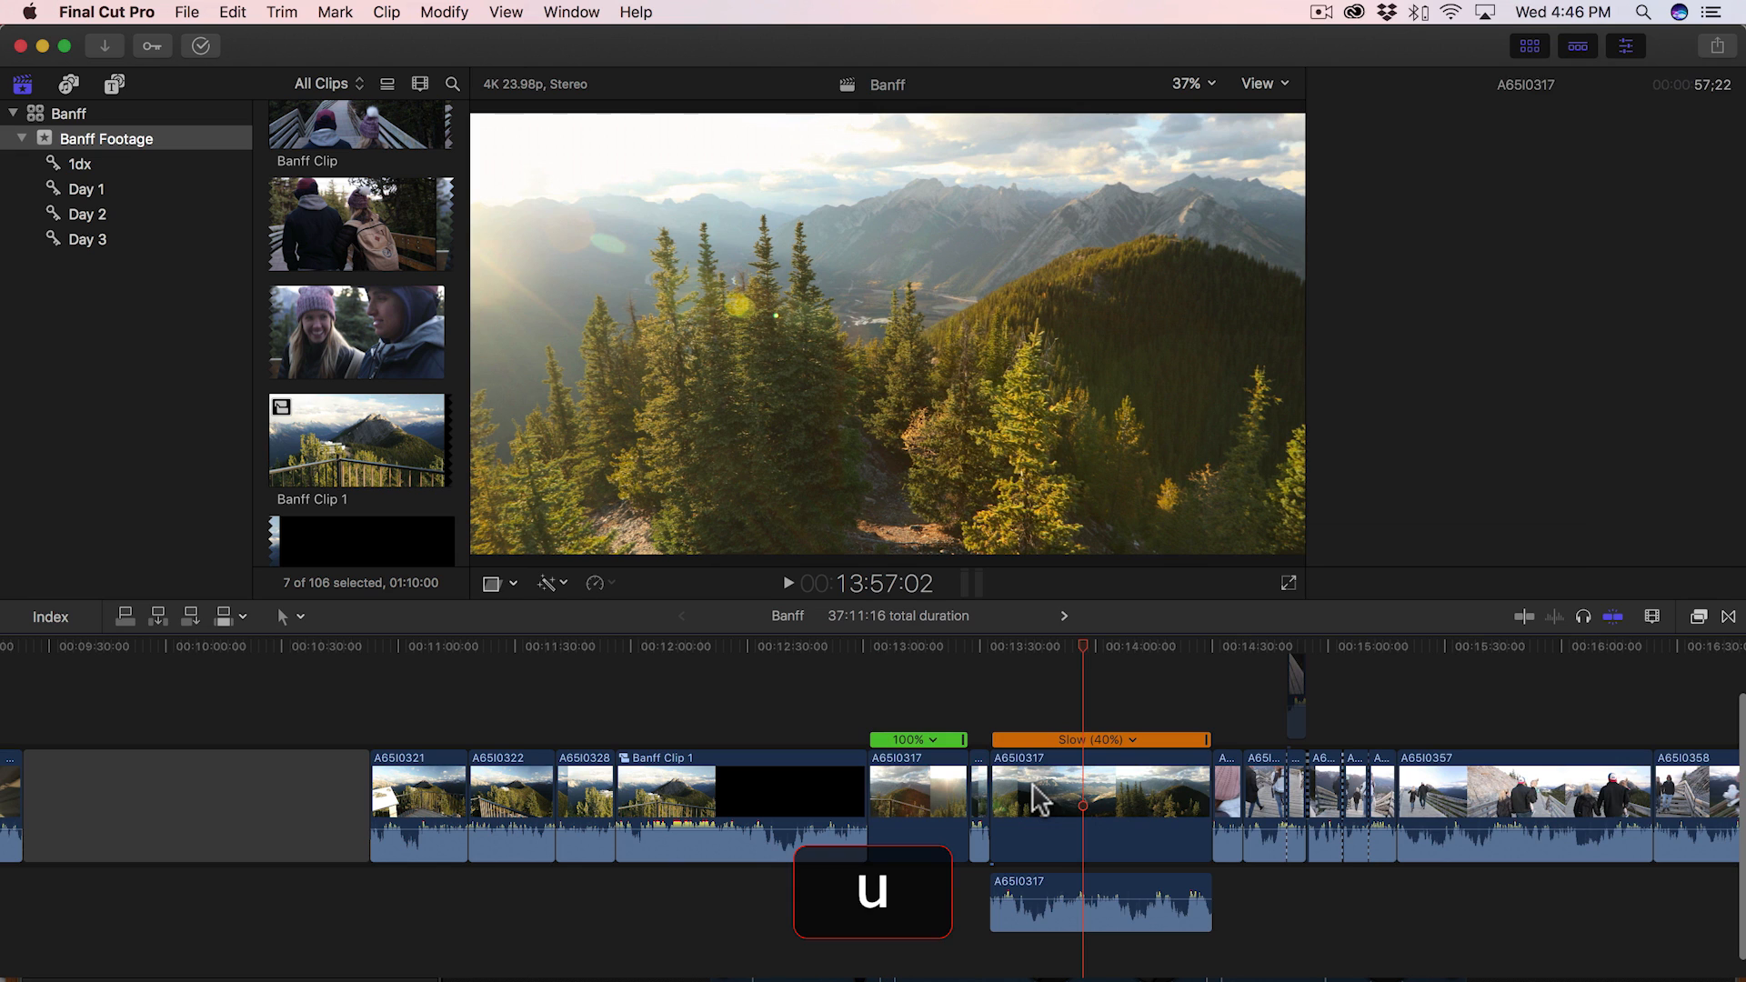
click(1119, 882)
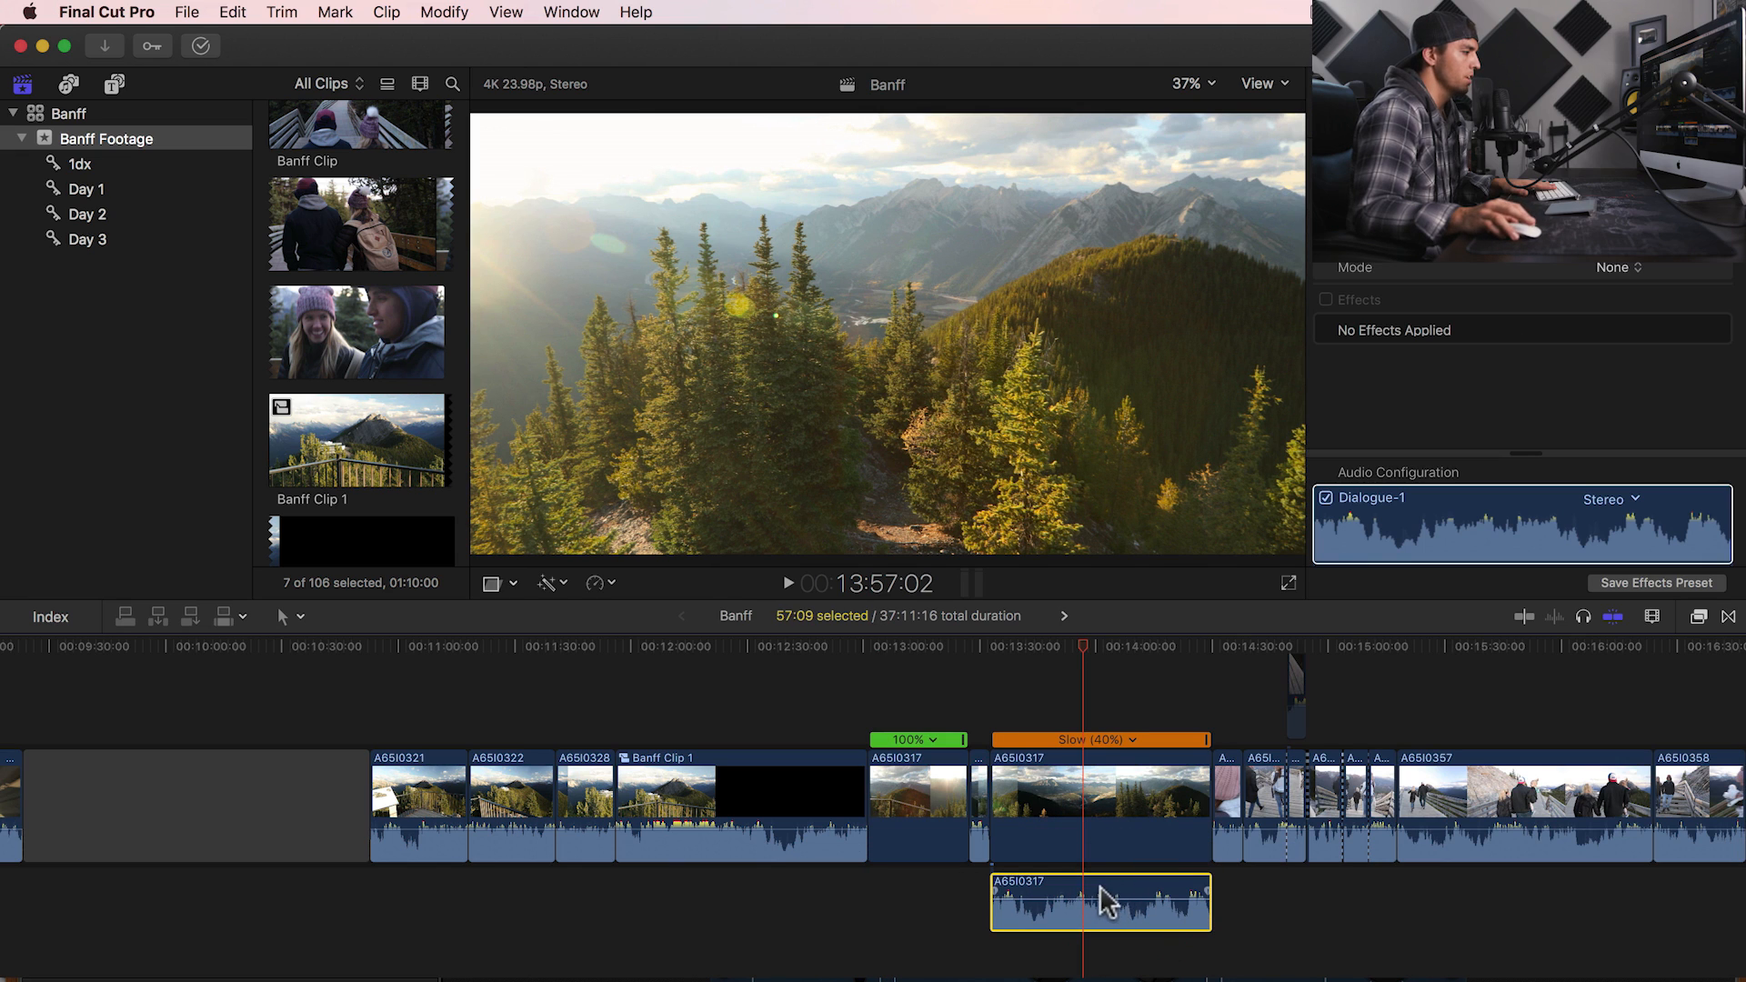
drag(1121, 888, 1163, 889)
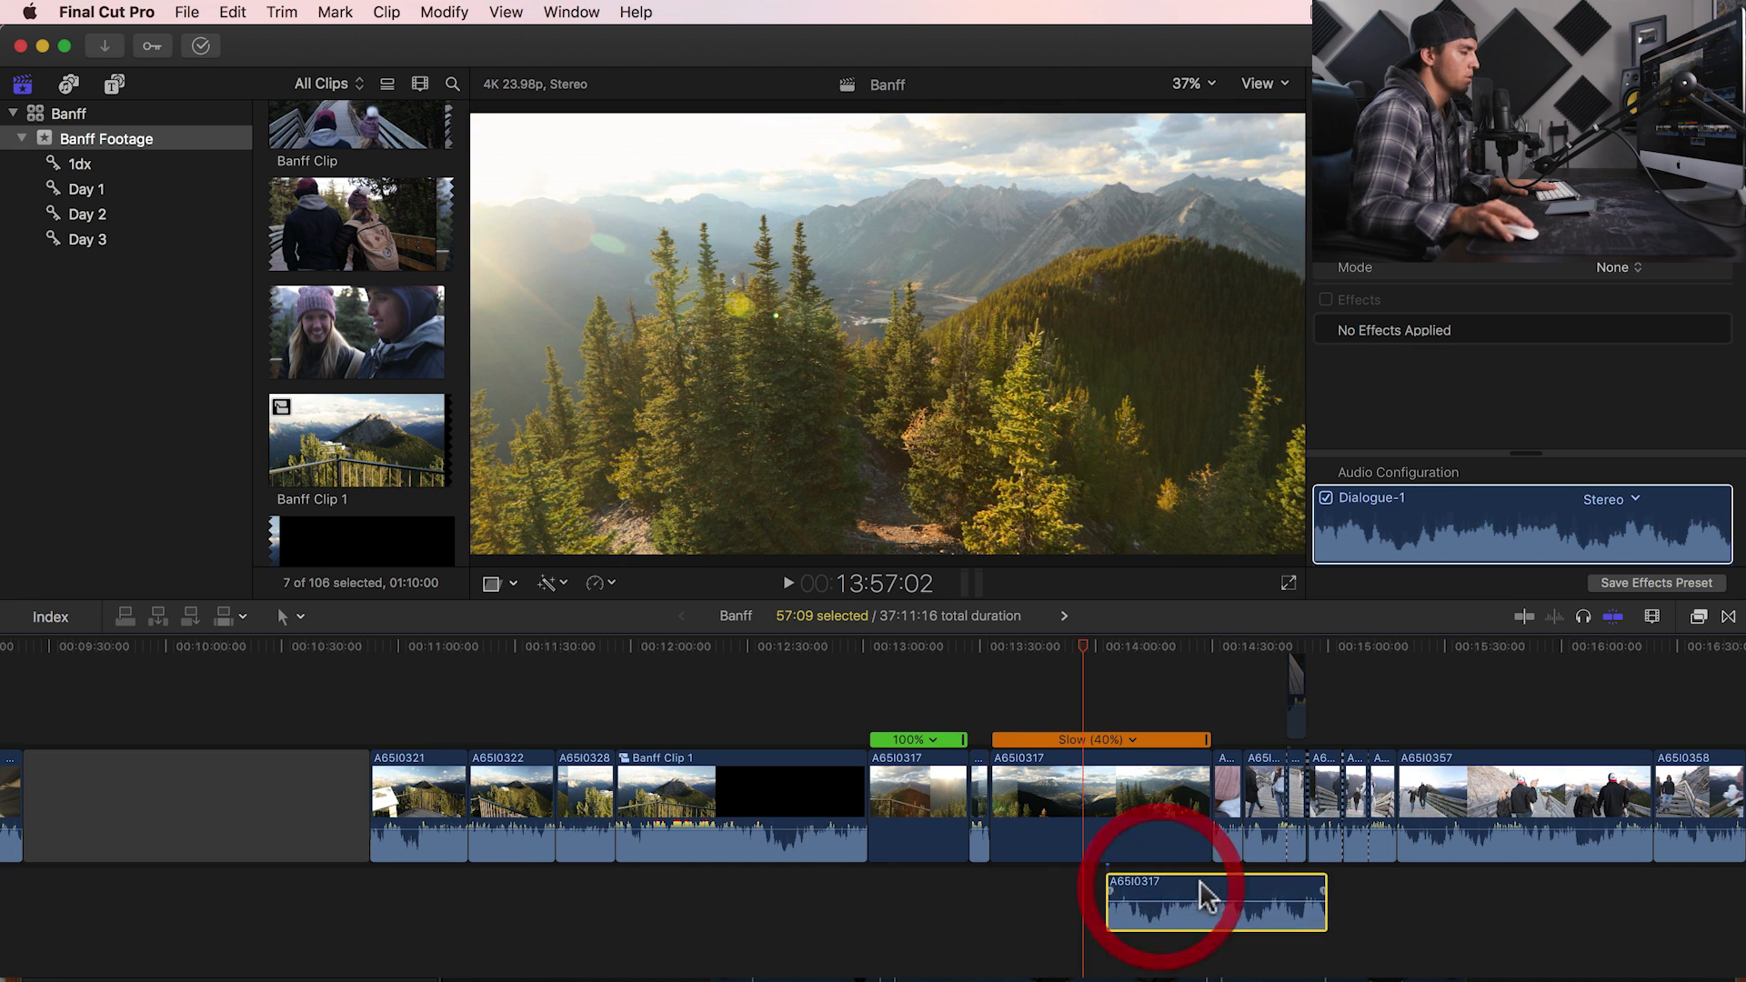
key(super+z)
click(1095, 836)
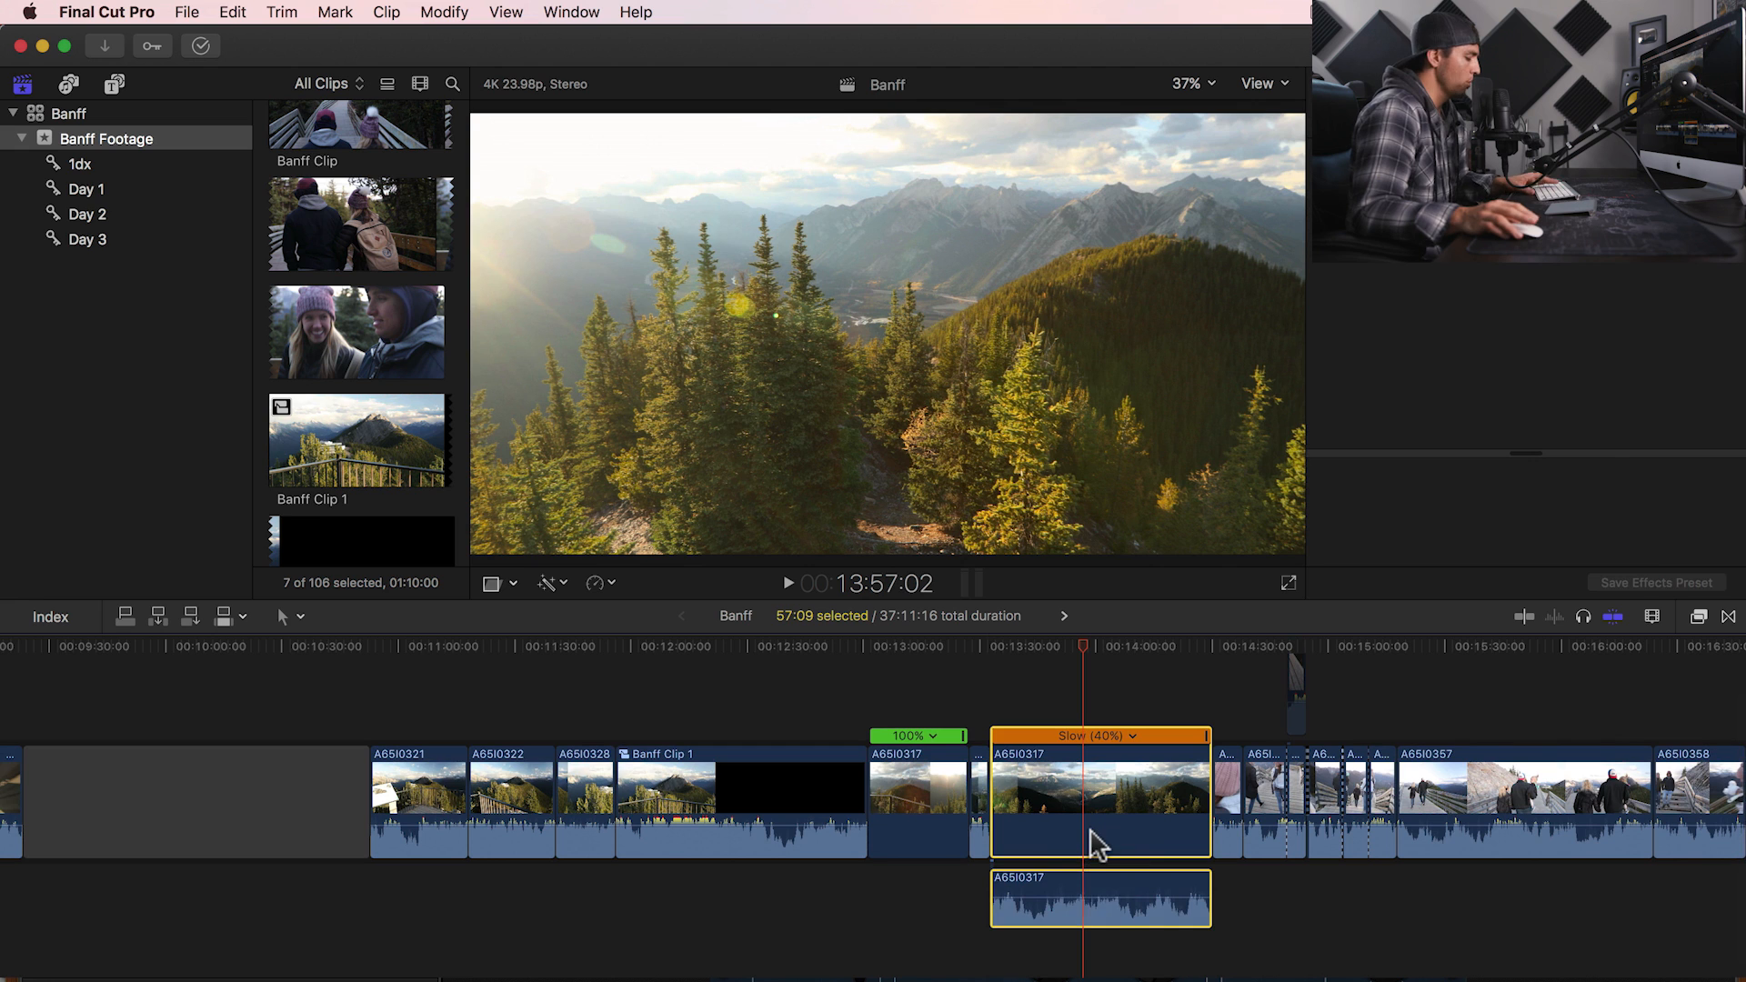
key(u)
- Combine the slowed A65I0317 clip and its detached audio into a compound clip in the Banff Footage event, and undo it
click(1129, 746)
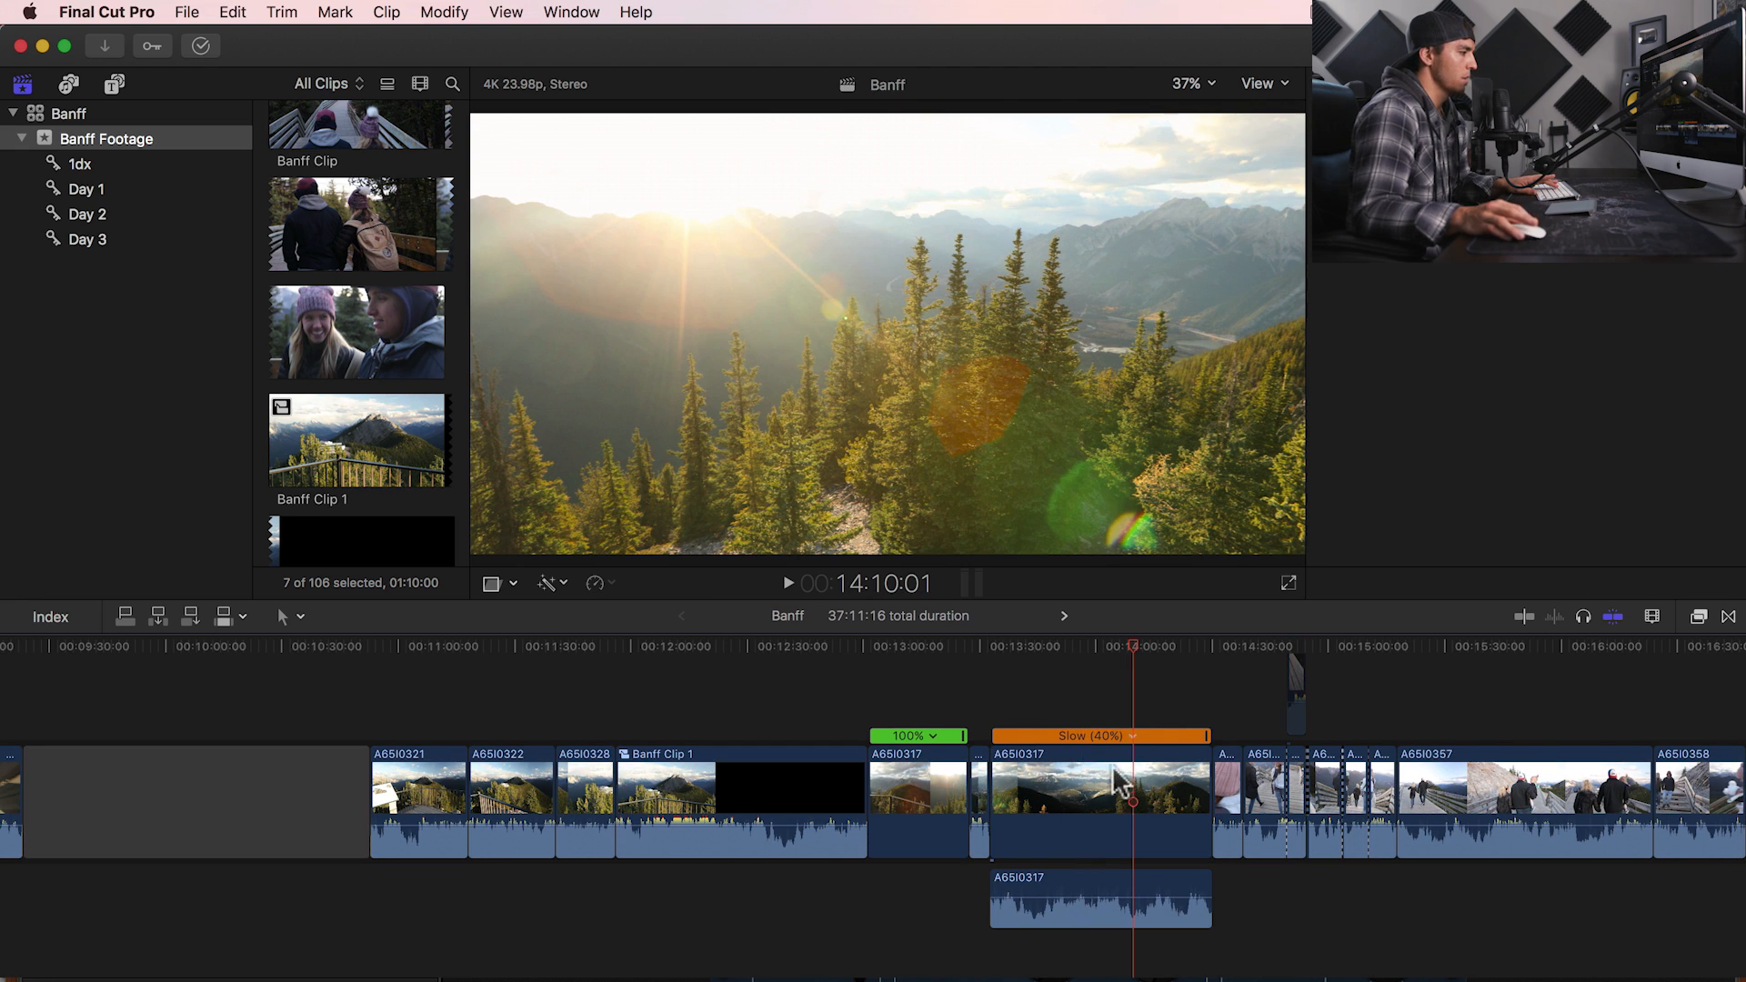
click(1080, 883)
click(1071, 818)
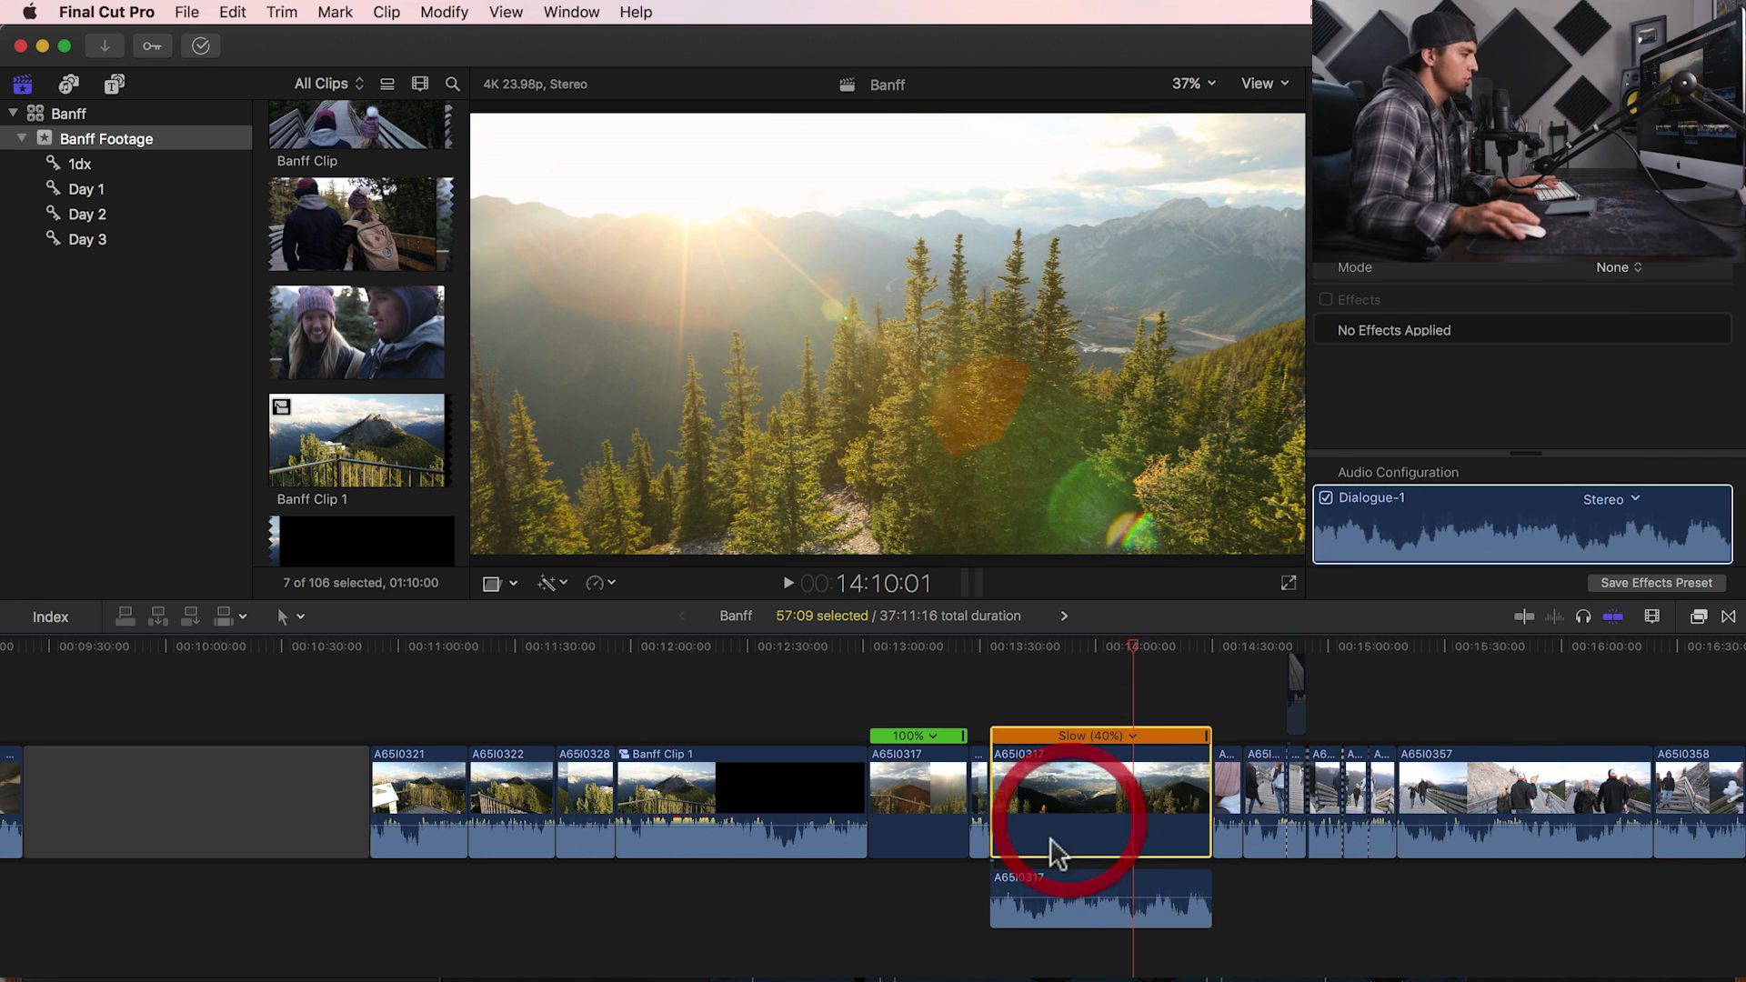
click(1073, 891)
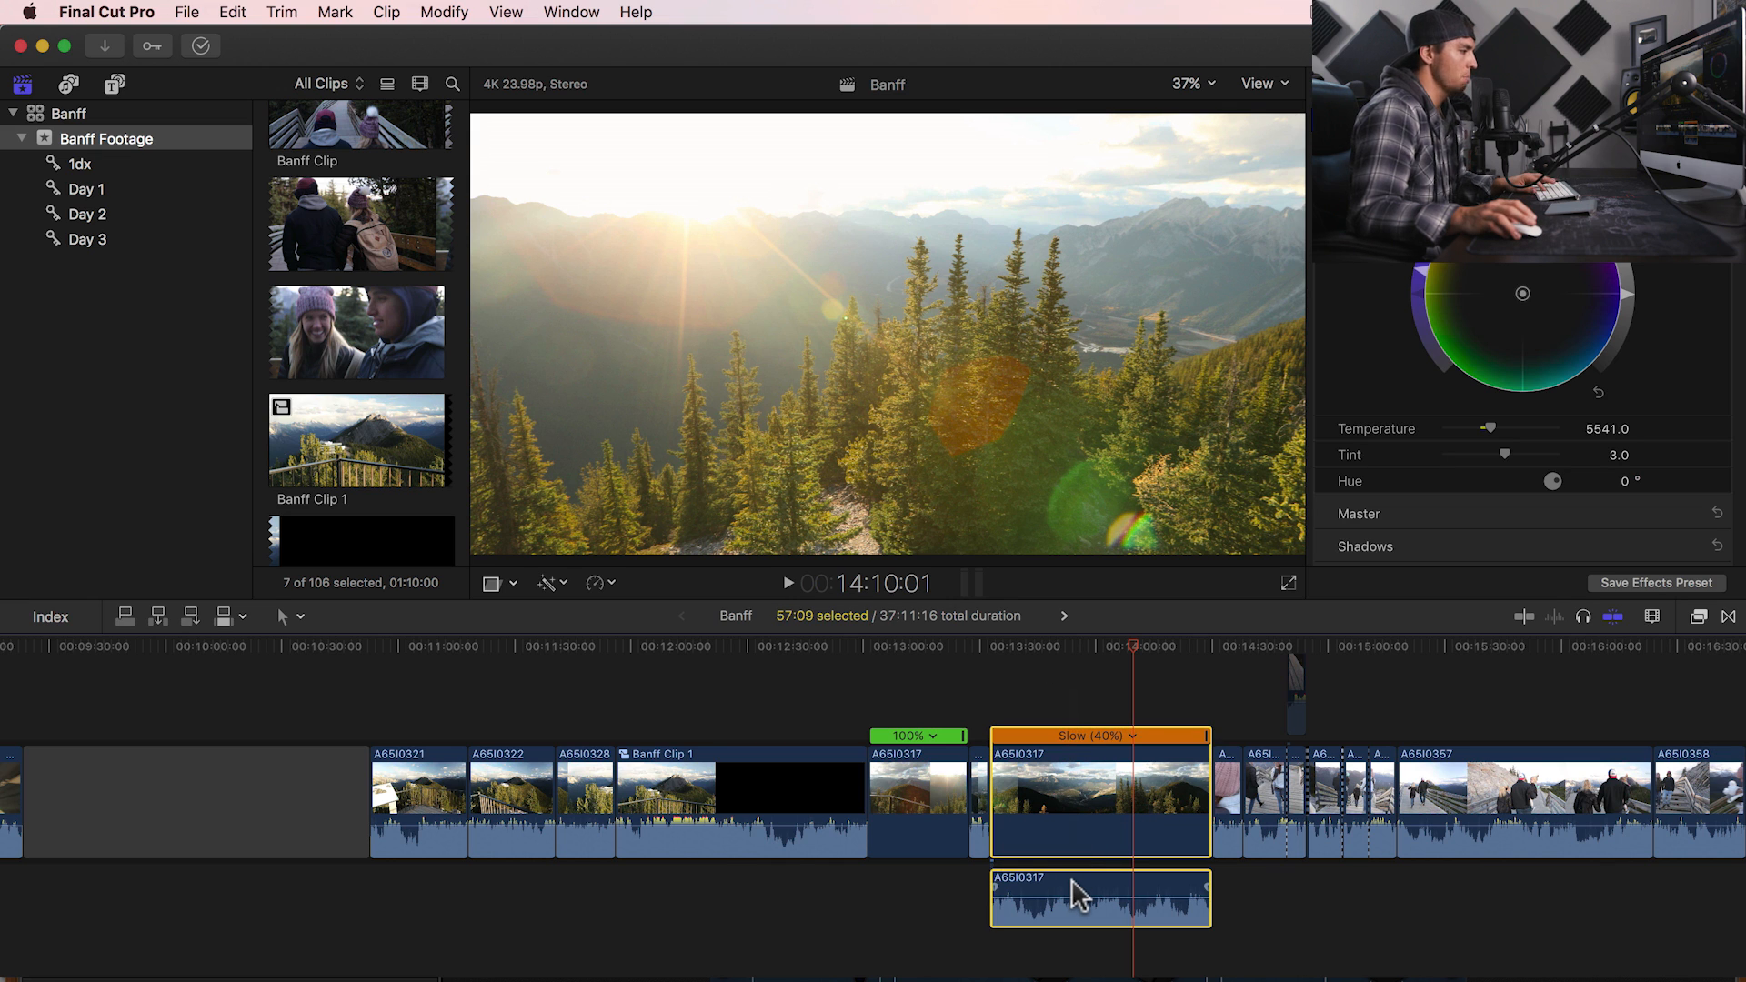
key(alt+g)
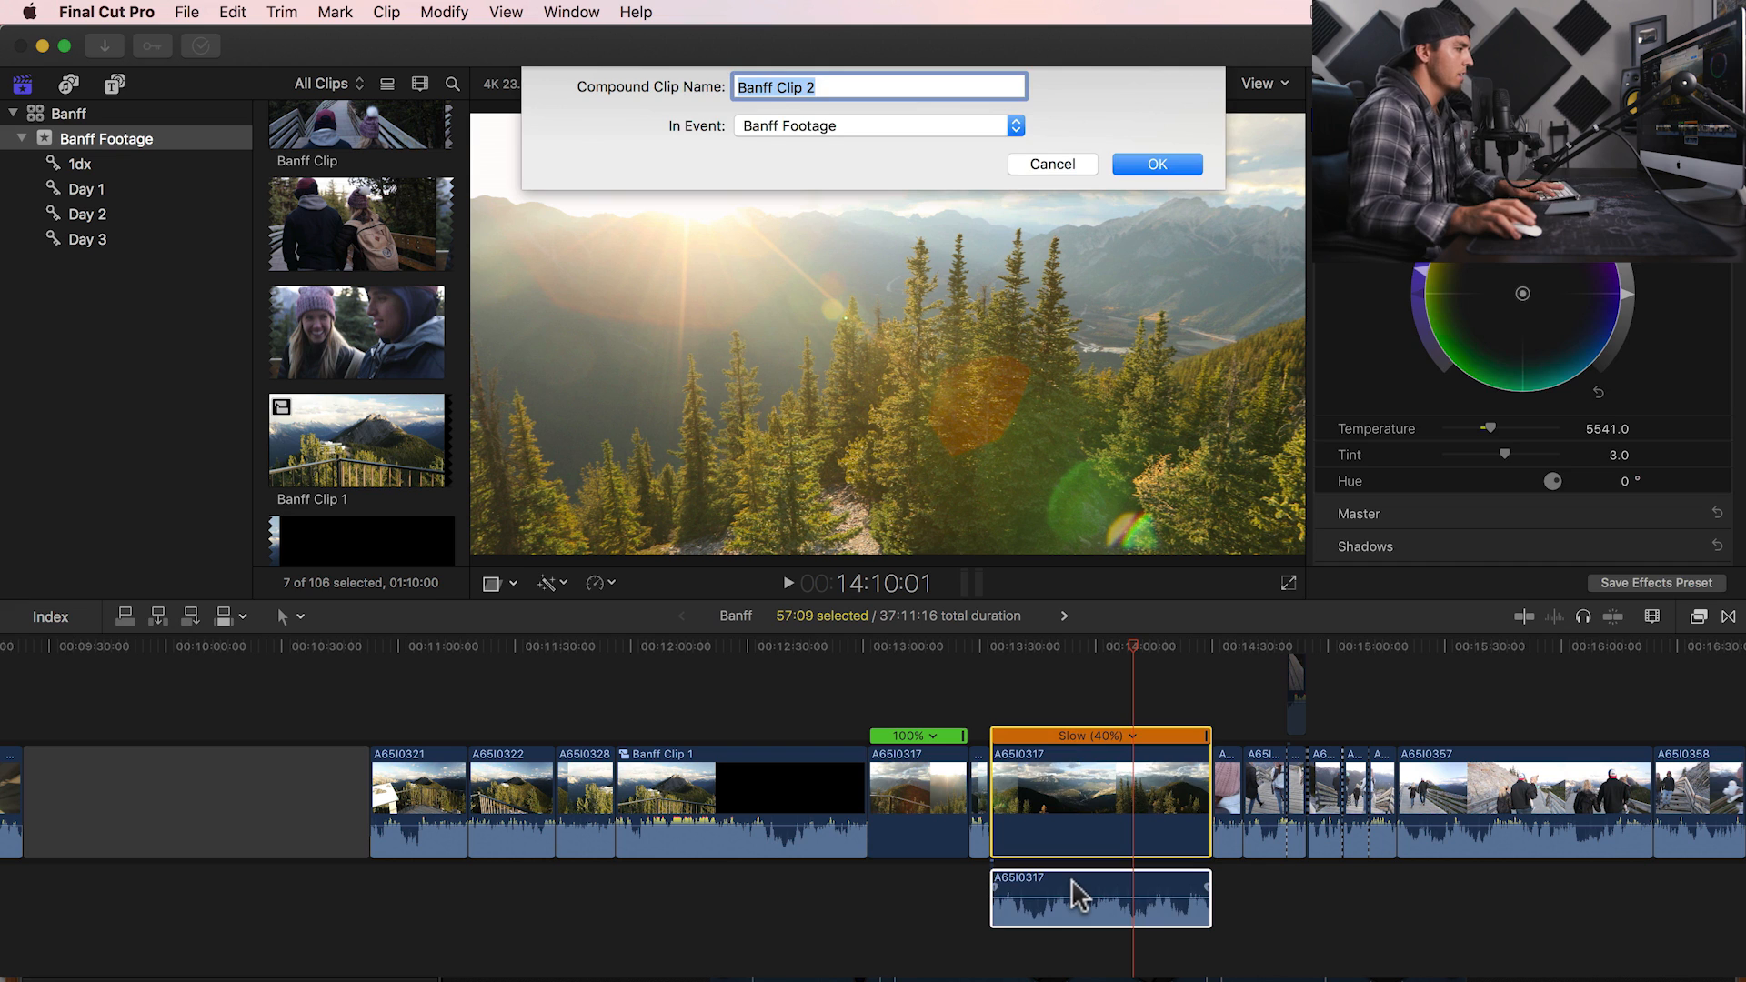
key(Return)
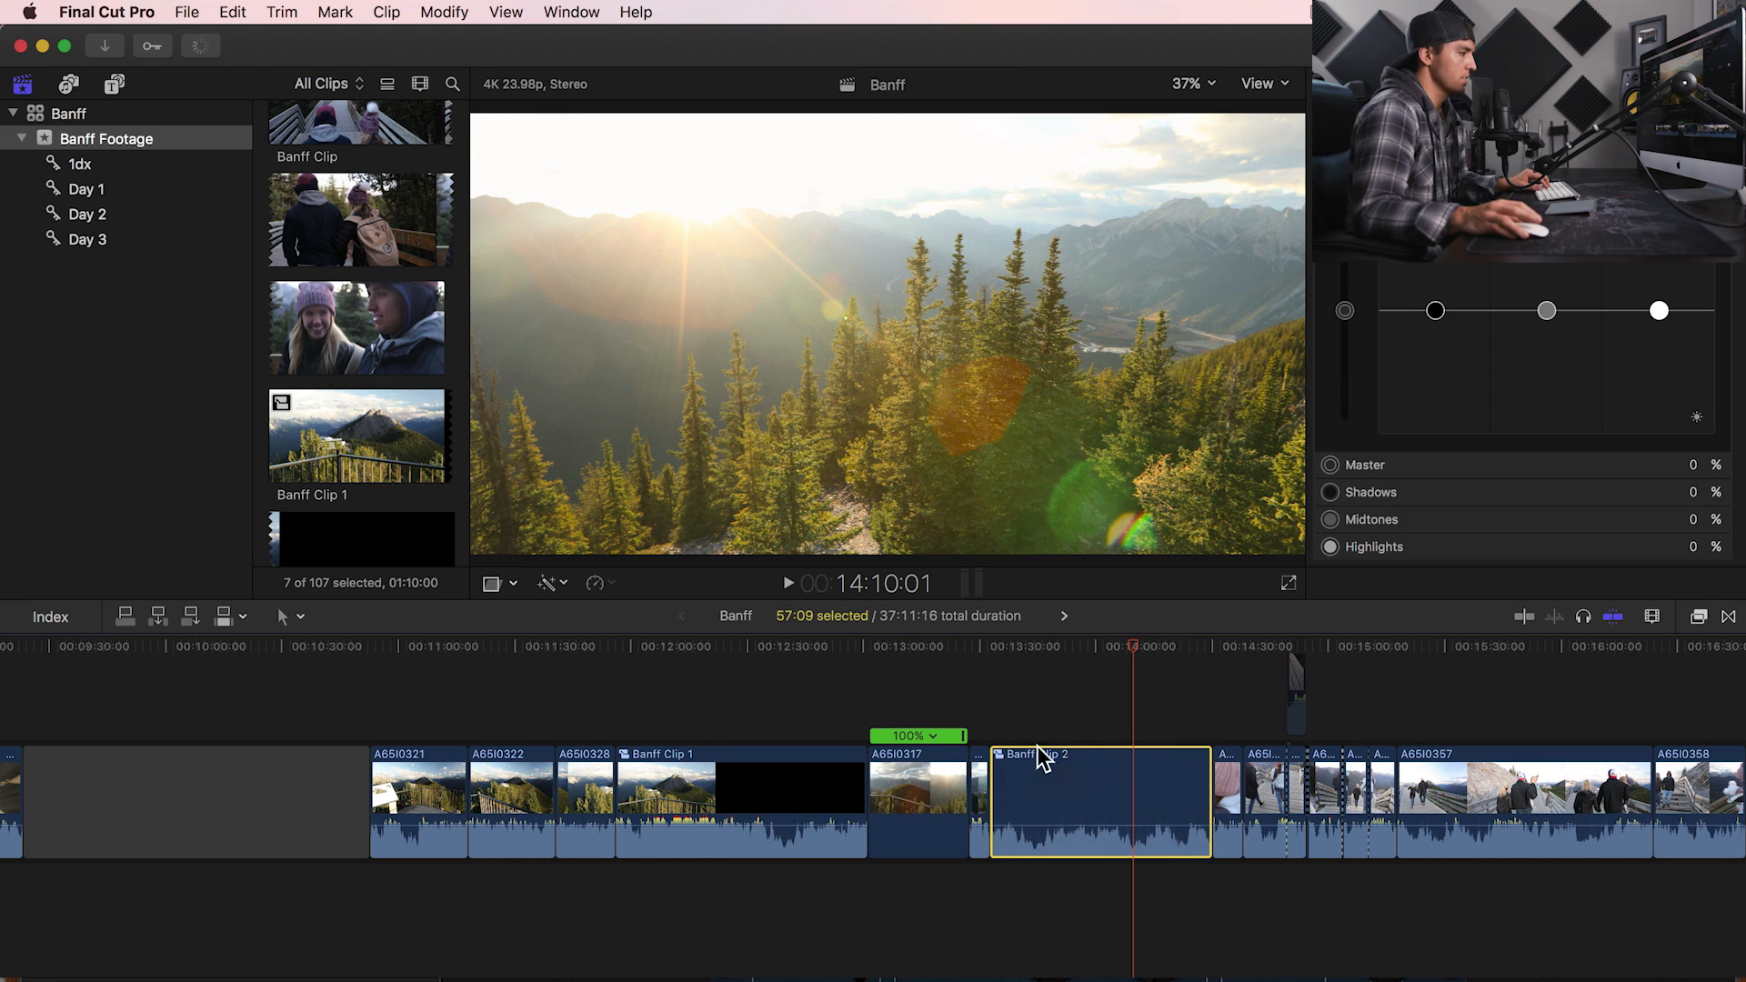
key(super+z)
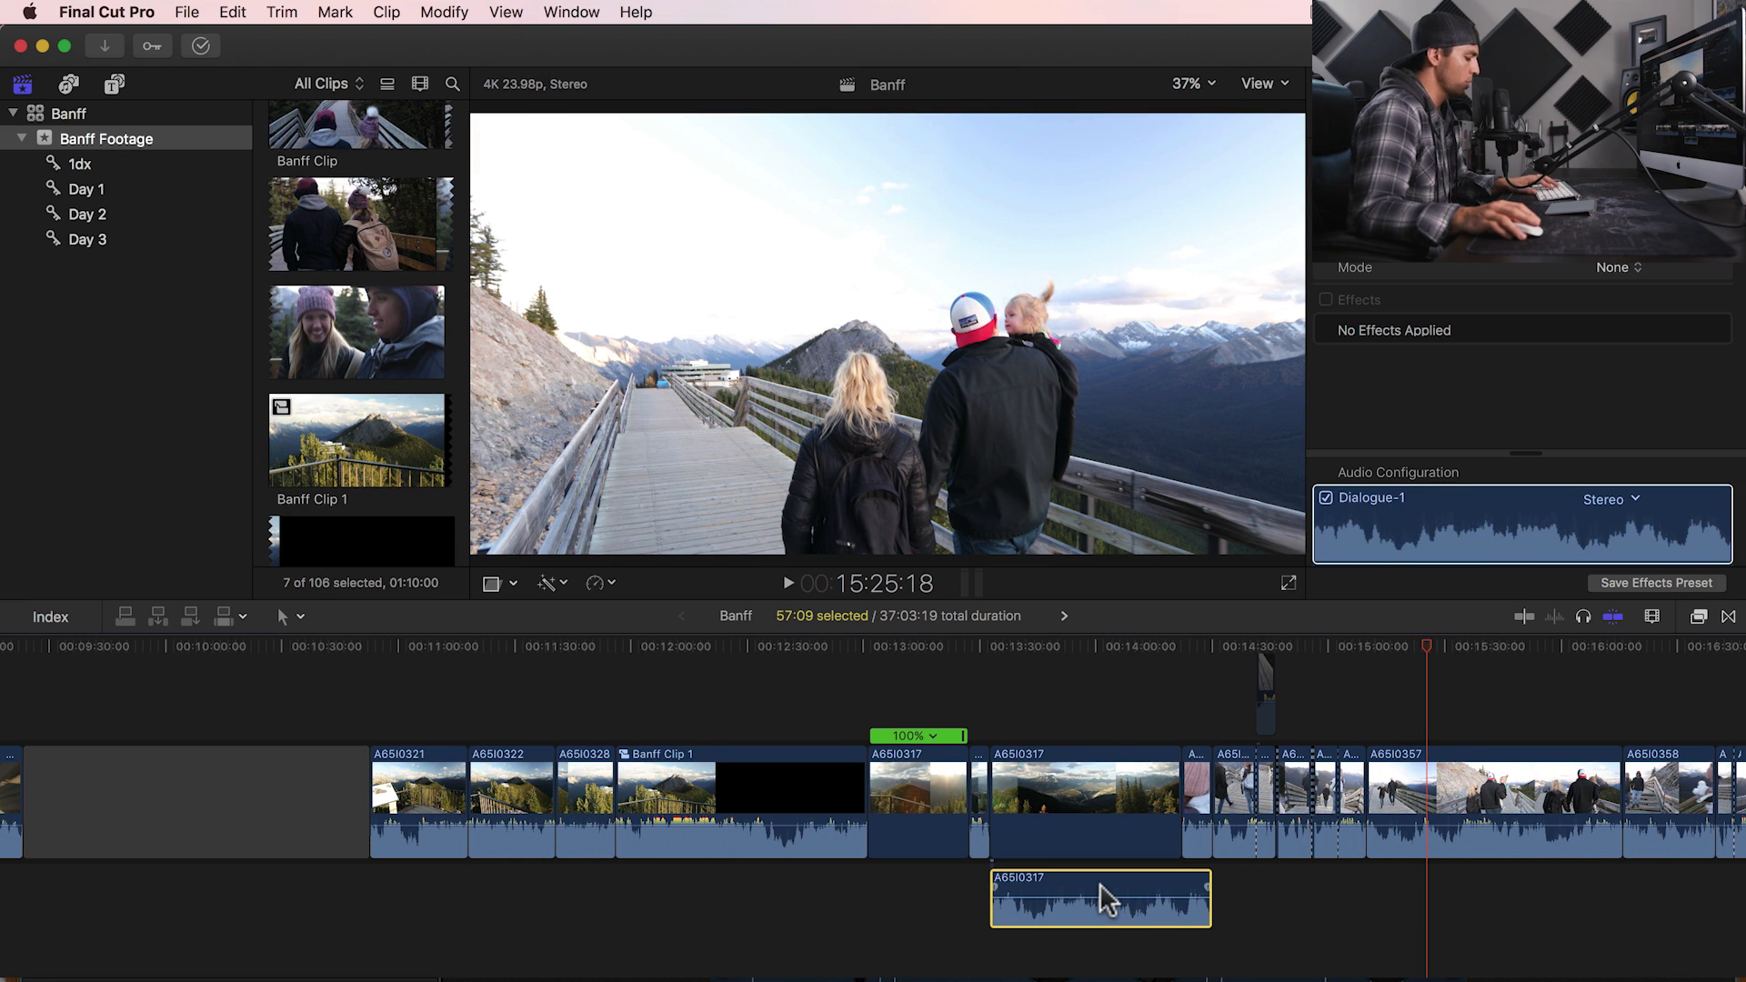
- Add four volume keyframes along the detached A65I0317 audio and lower the level between the middle two to form a dip
mouse_move(1059, 651)
mouse_down()
mouse_move(1007, 650)
mouse_move(1030, 650)
mouse_up()
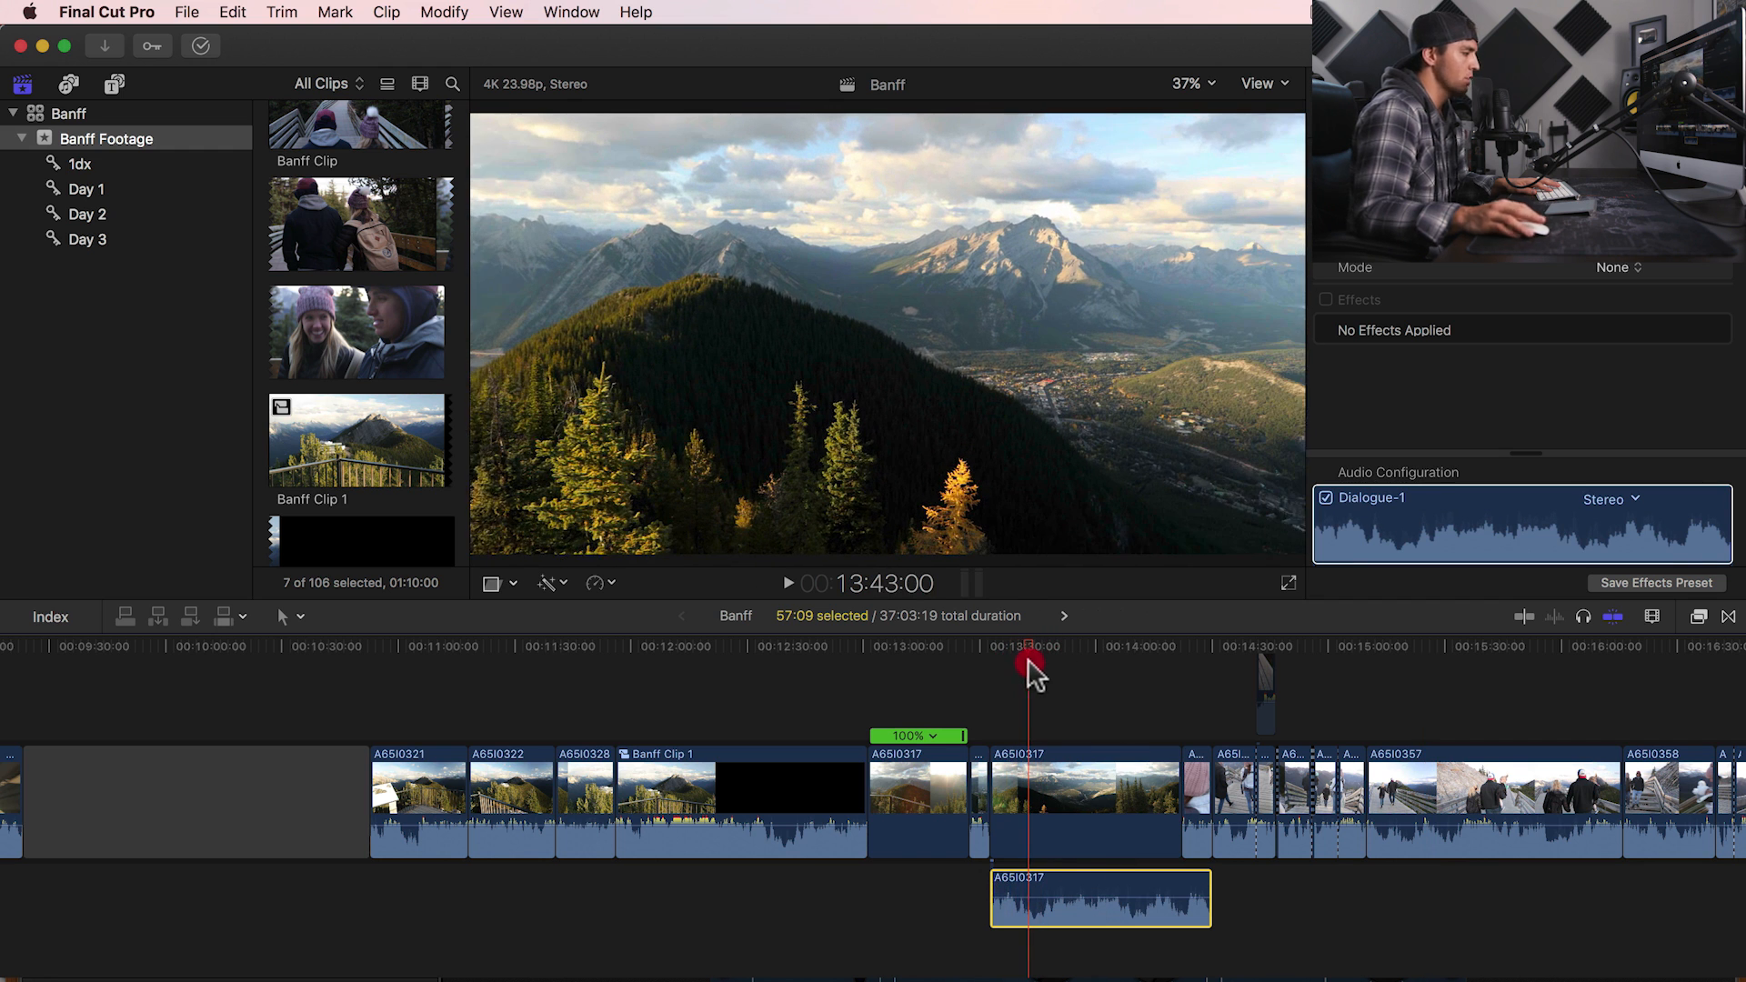
key(alt+k)
click(1067, 649)
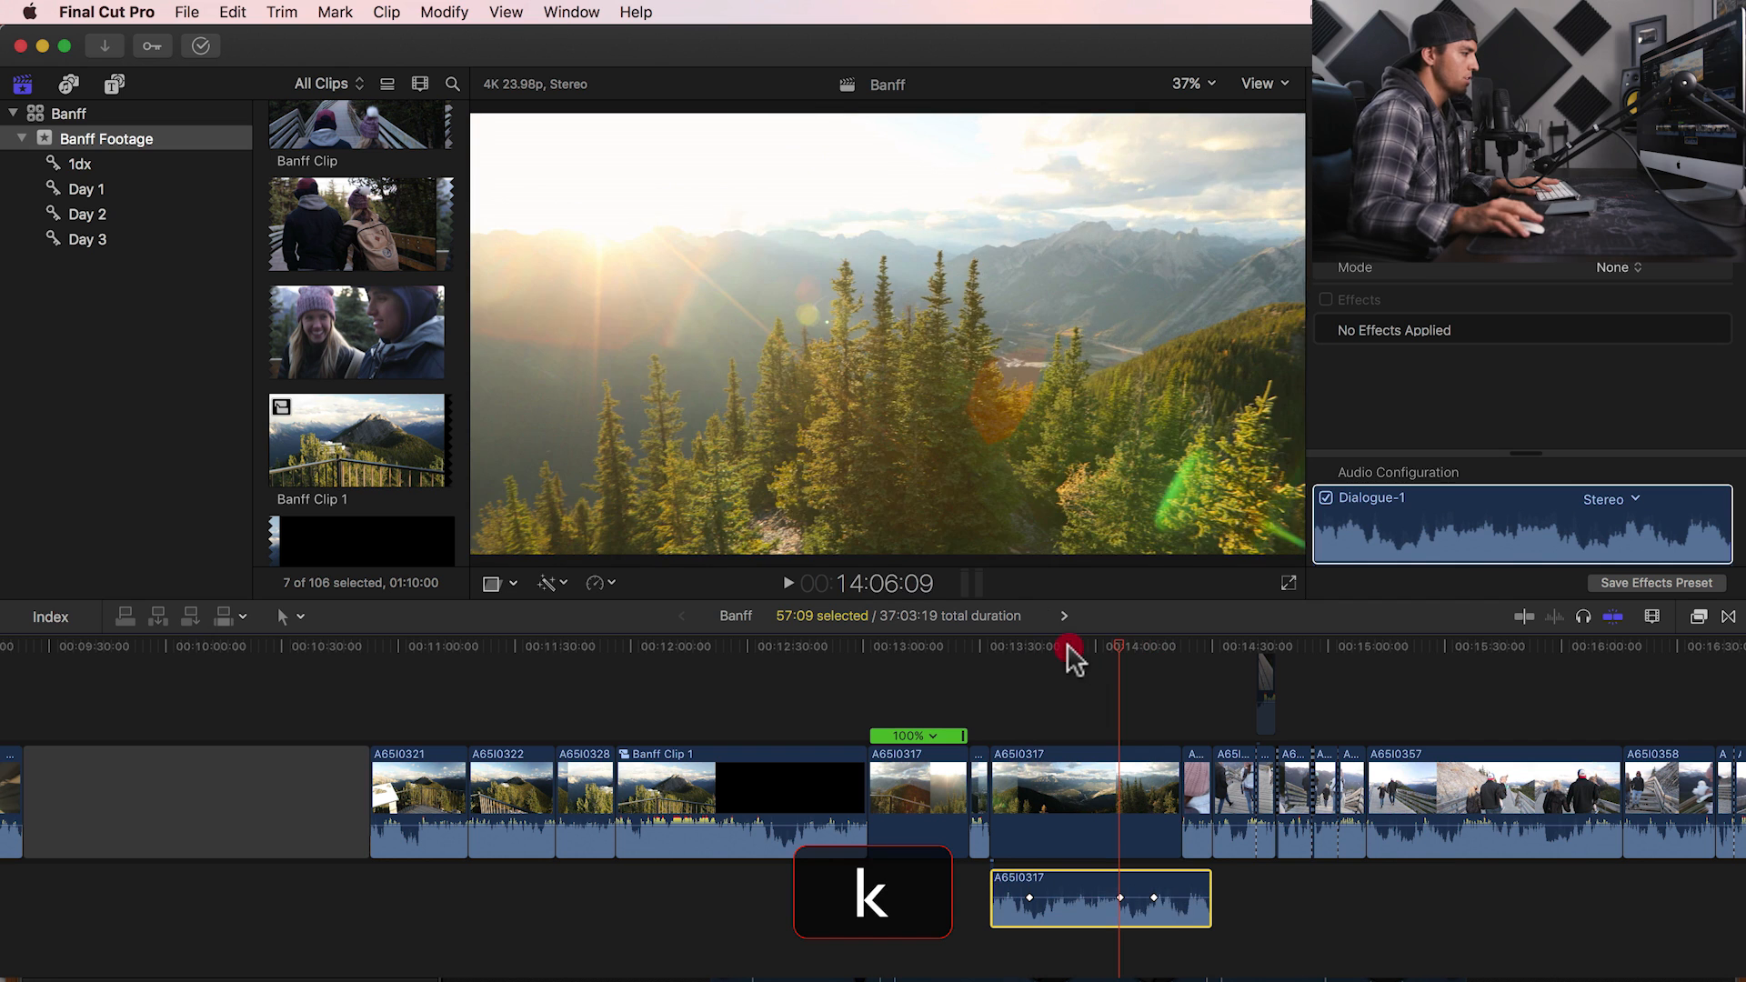
key(alt+k)
drag(1096, 899, 1096, 910)
click(1008, 646)
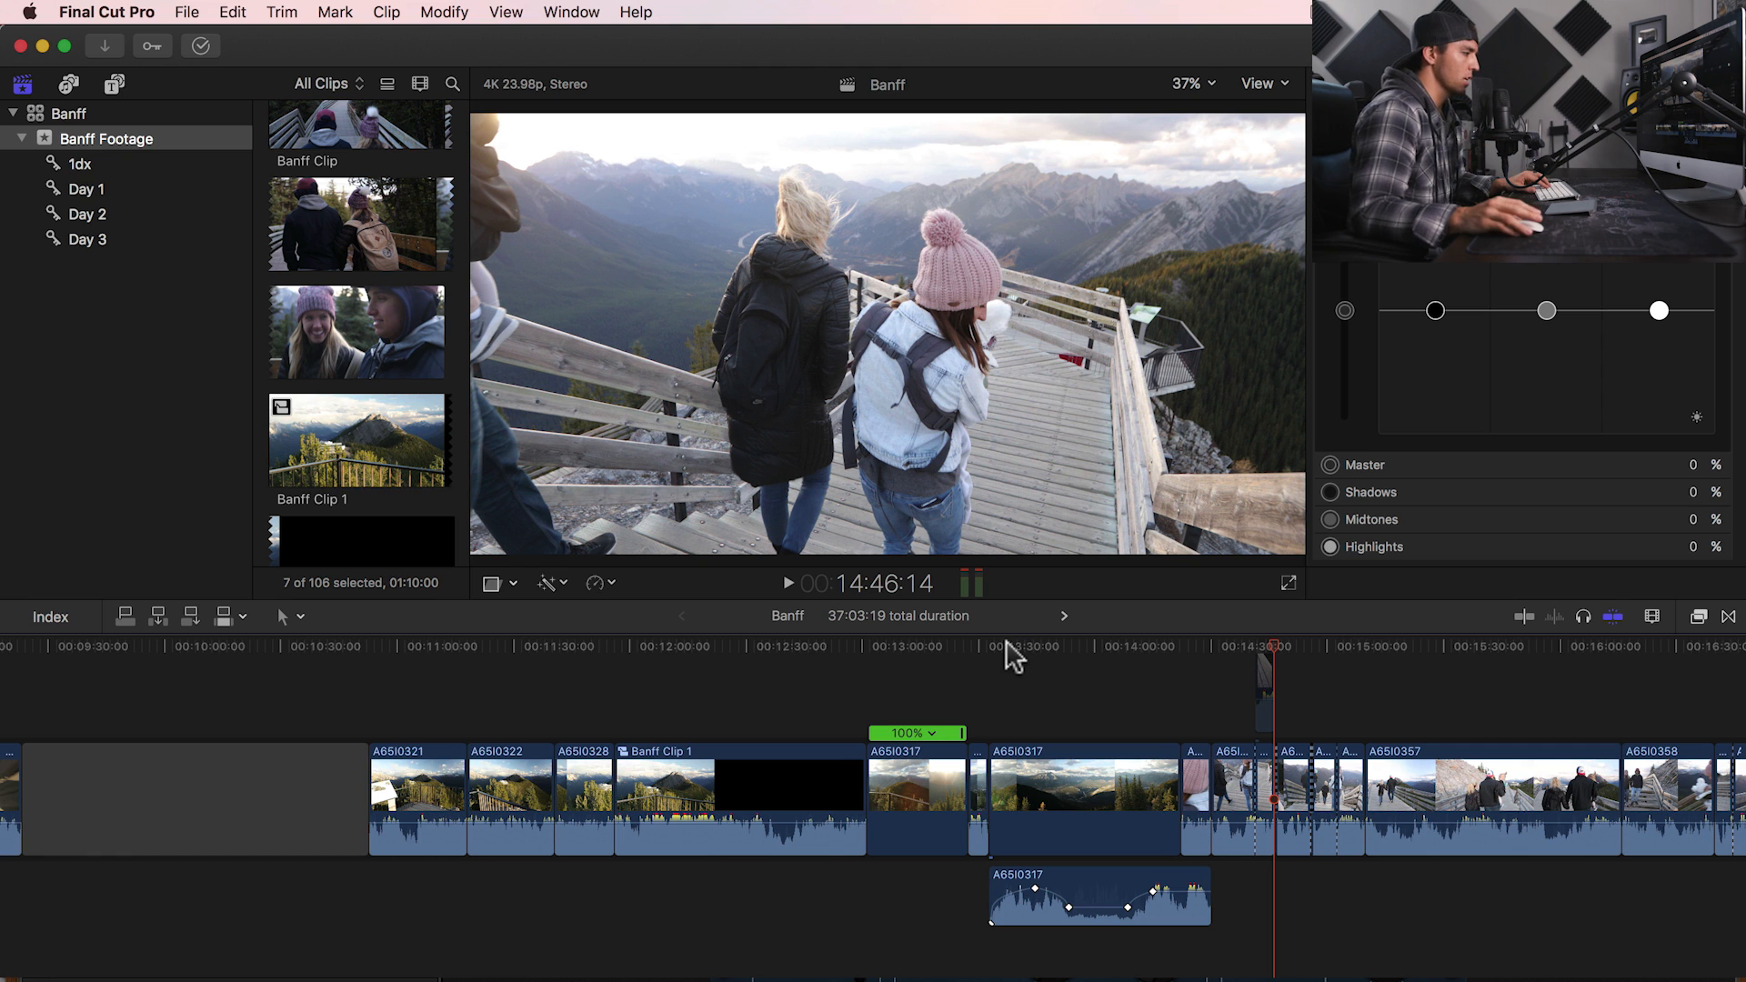
- Select the slowed A65I0317 clip above the detached audio, and show and hide its retime editor
click(1112, 823)
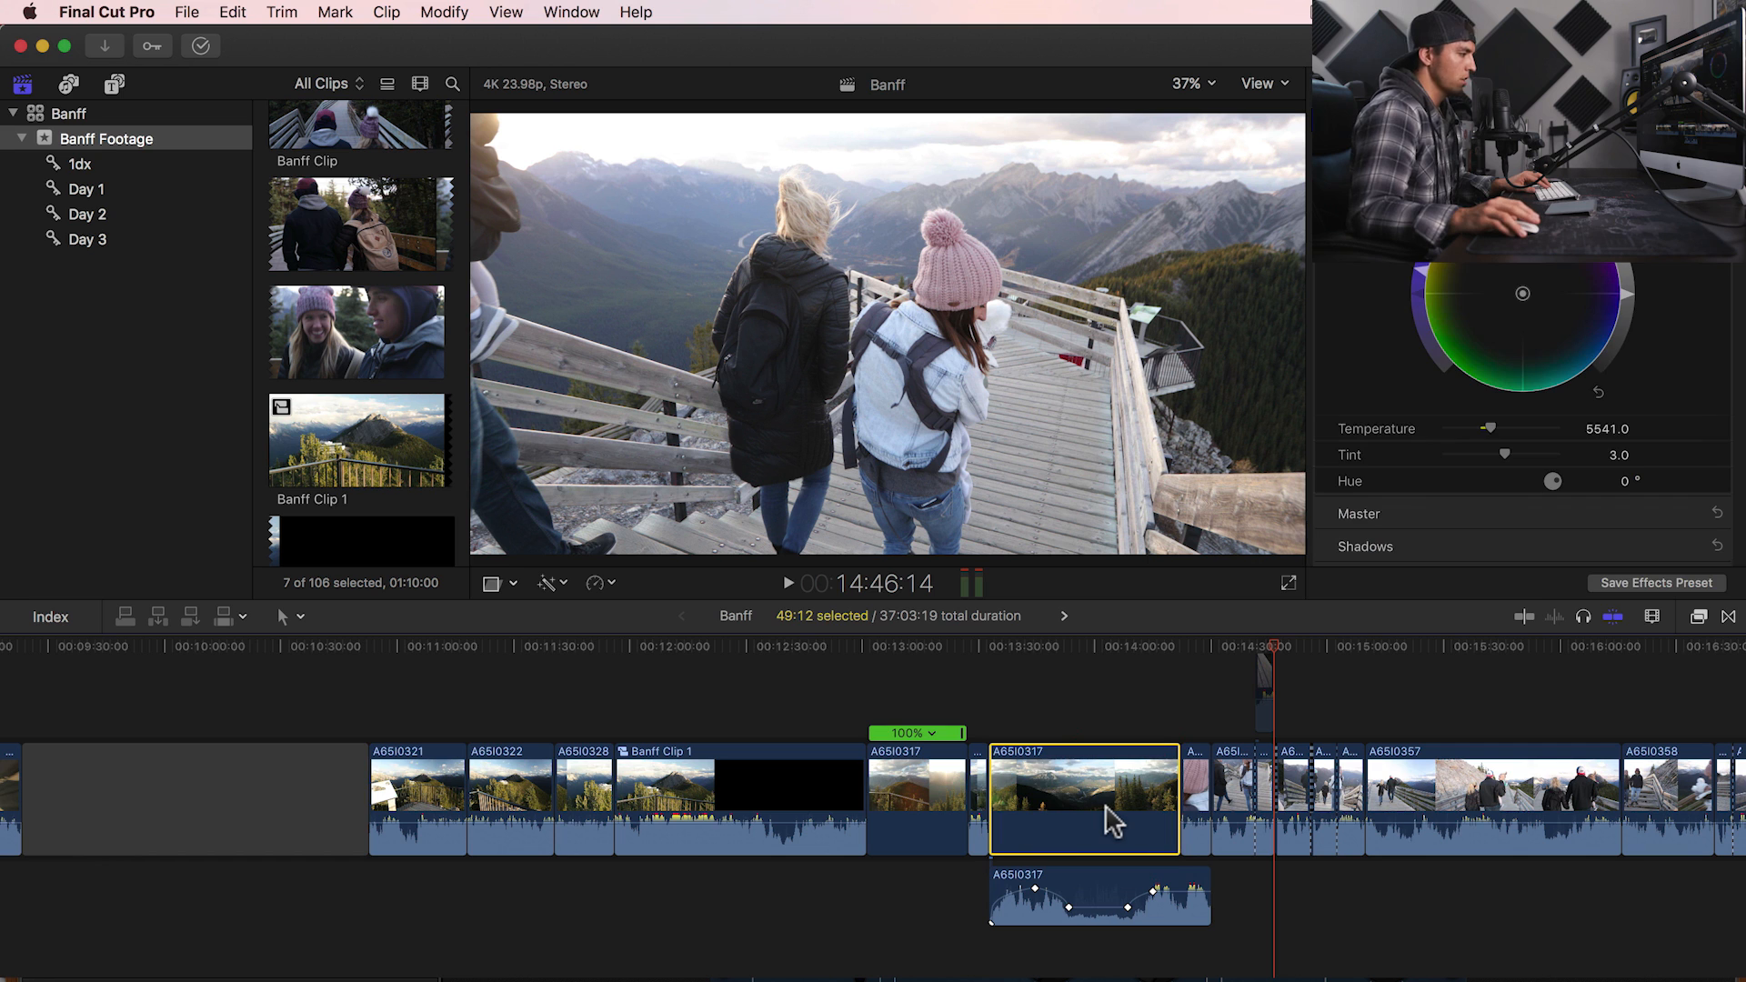
click(1069, 647)
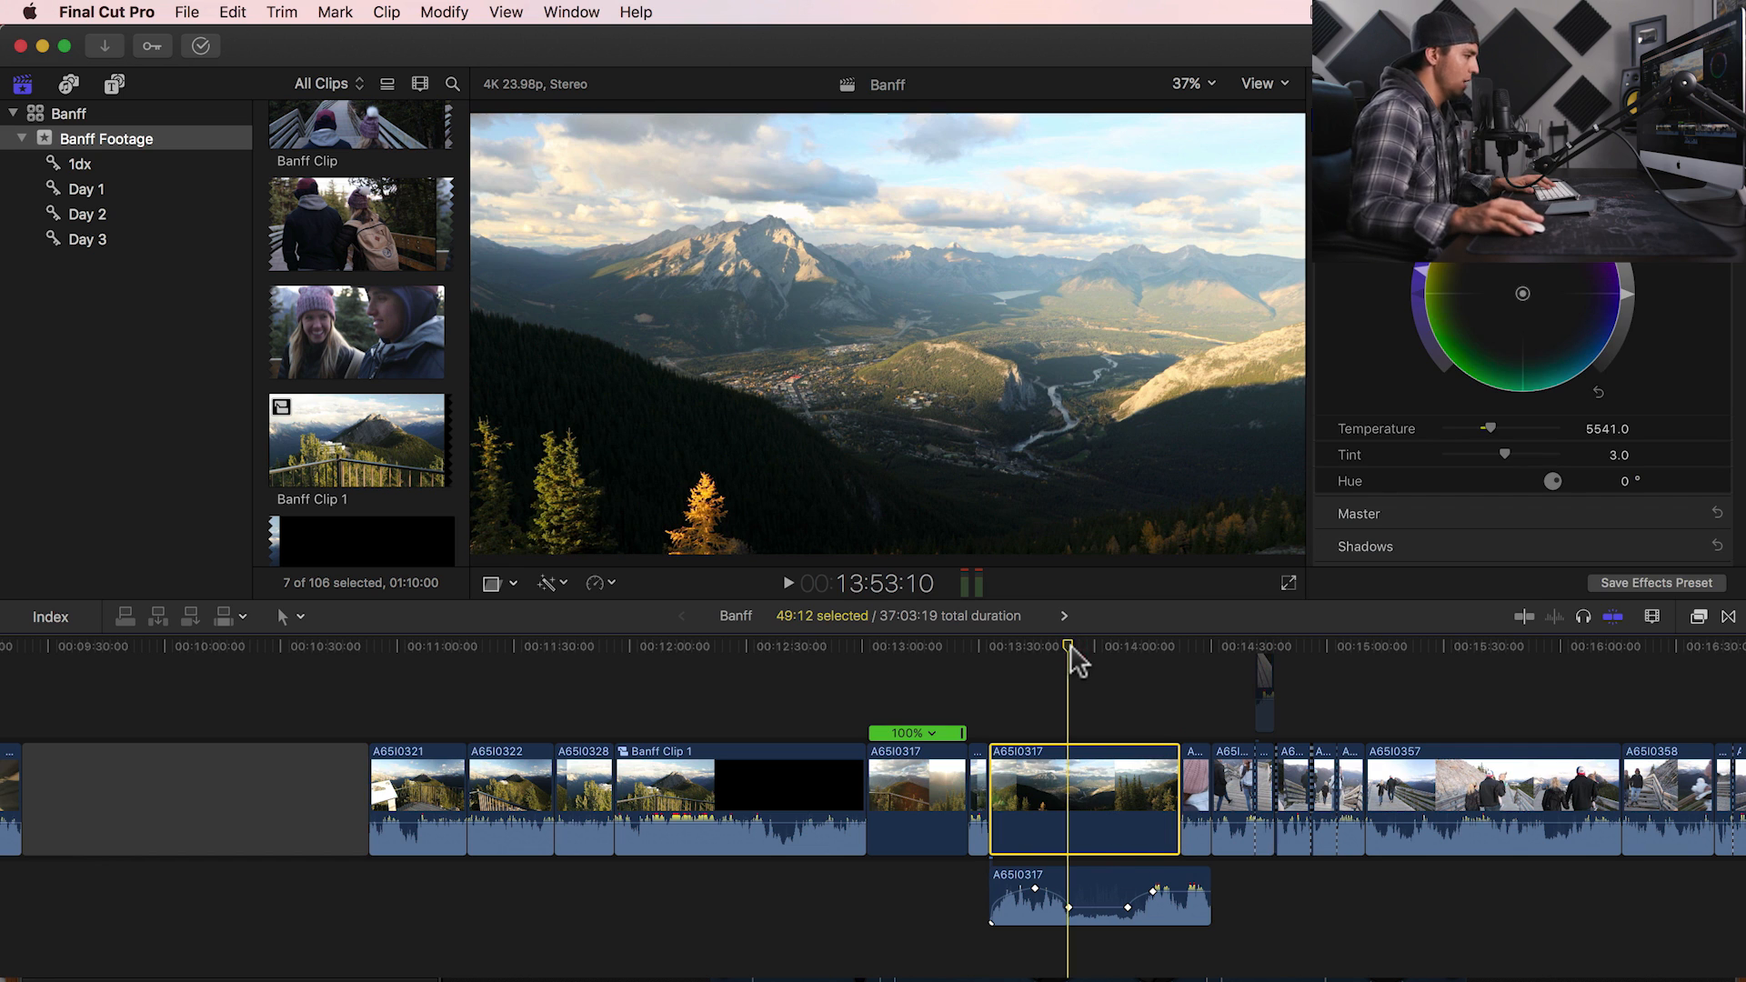
click(1073, 740)
key(k)
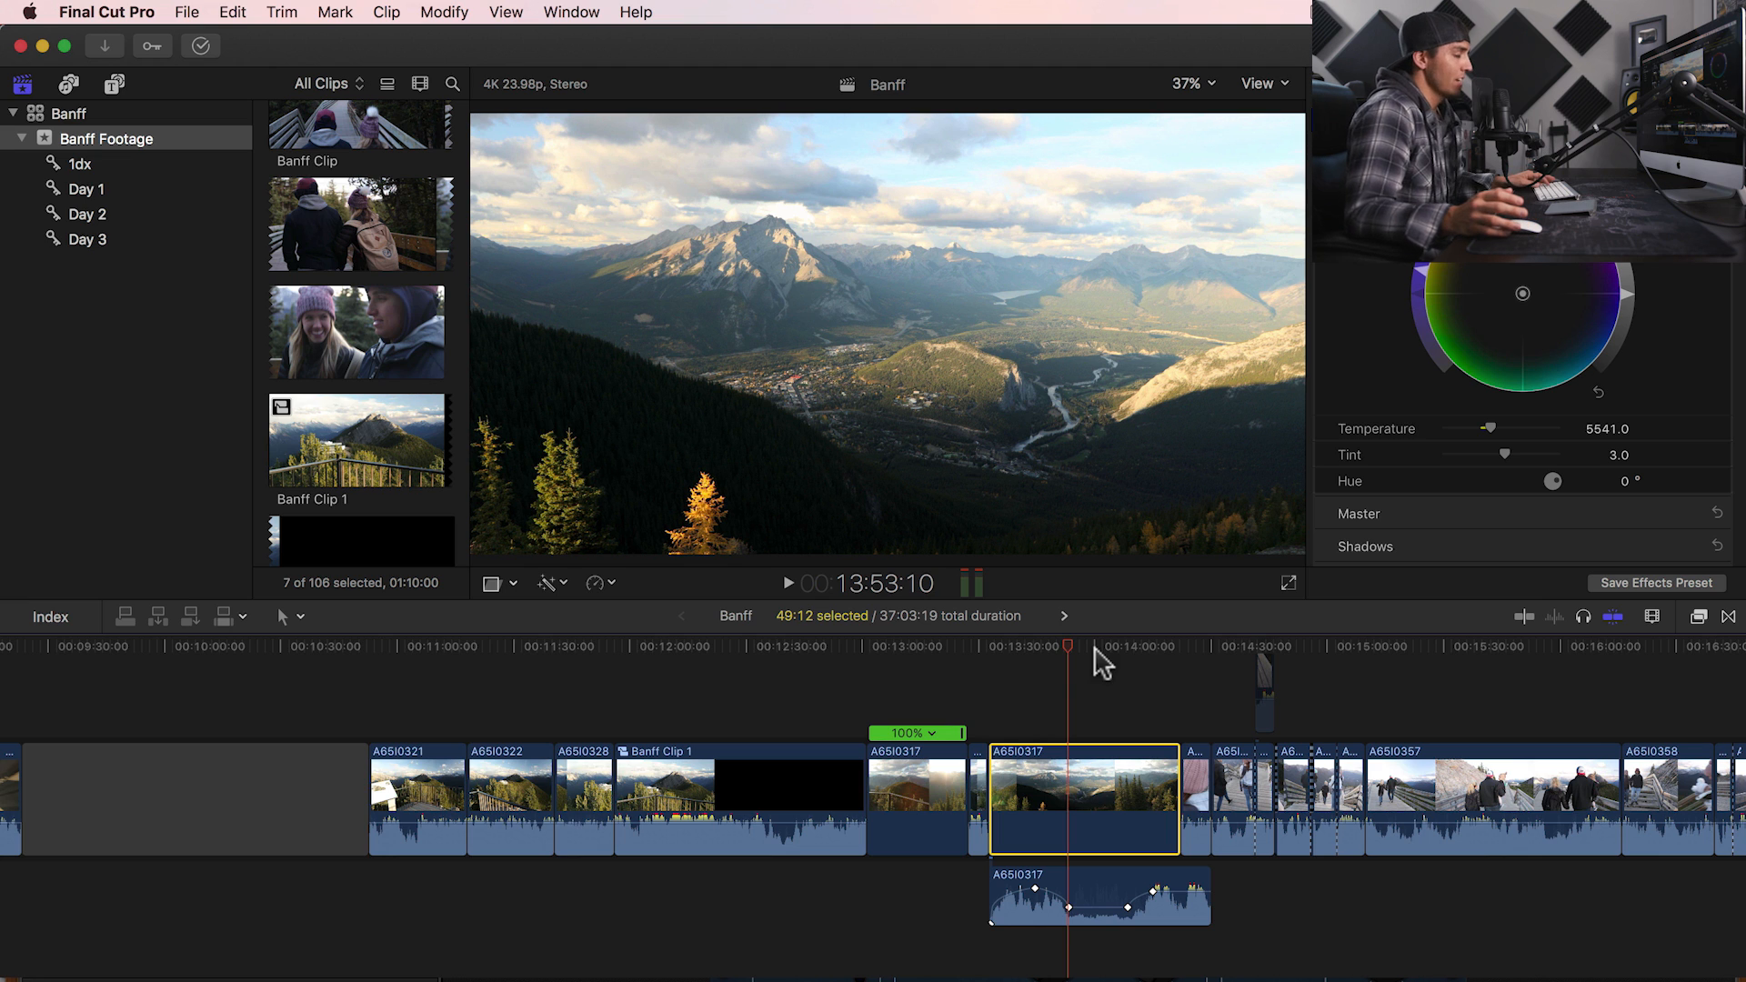
key(super+s)
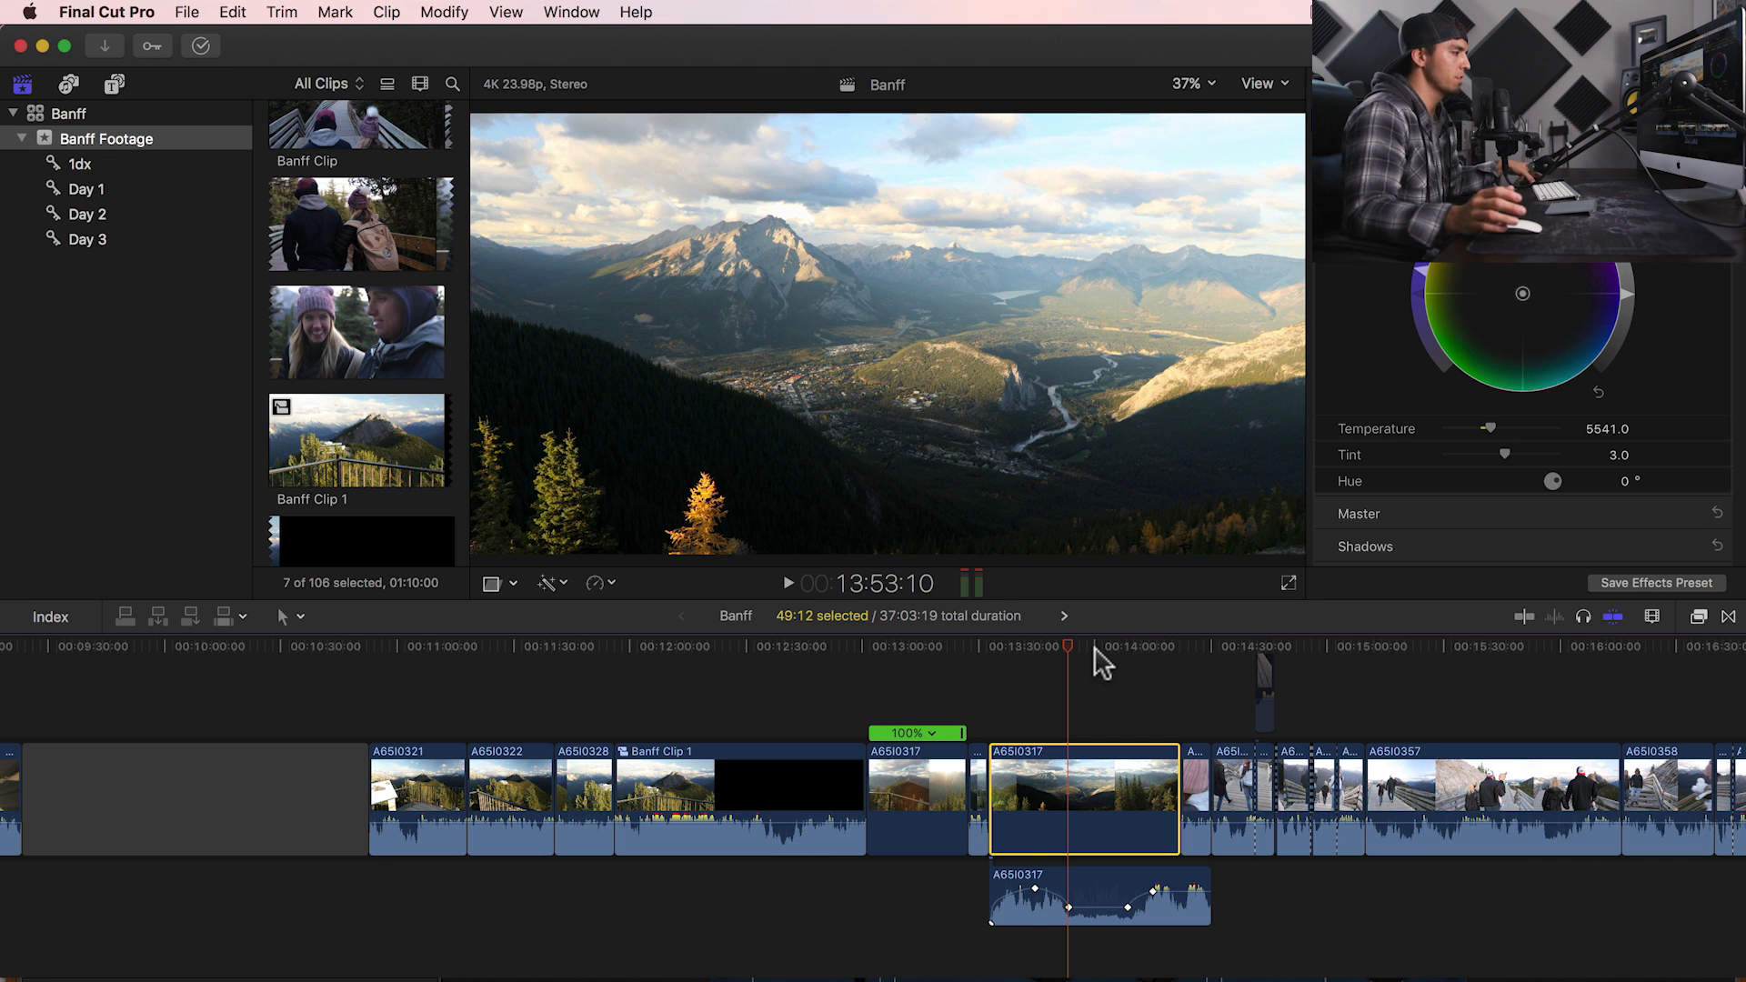
key(super+r)
click(1040, 647)
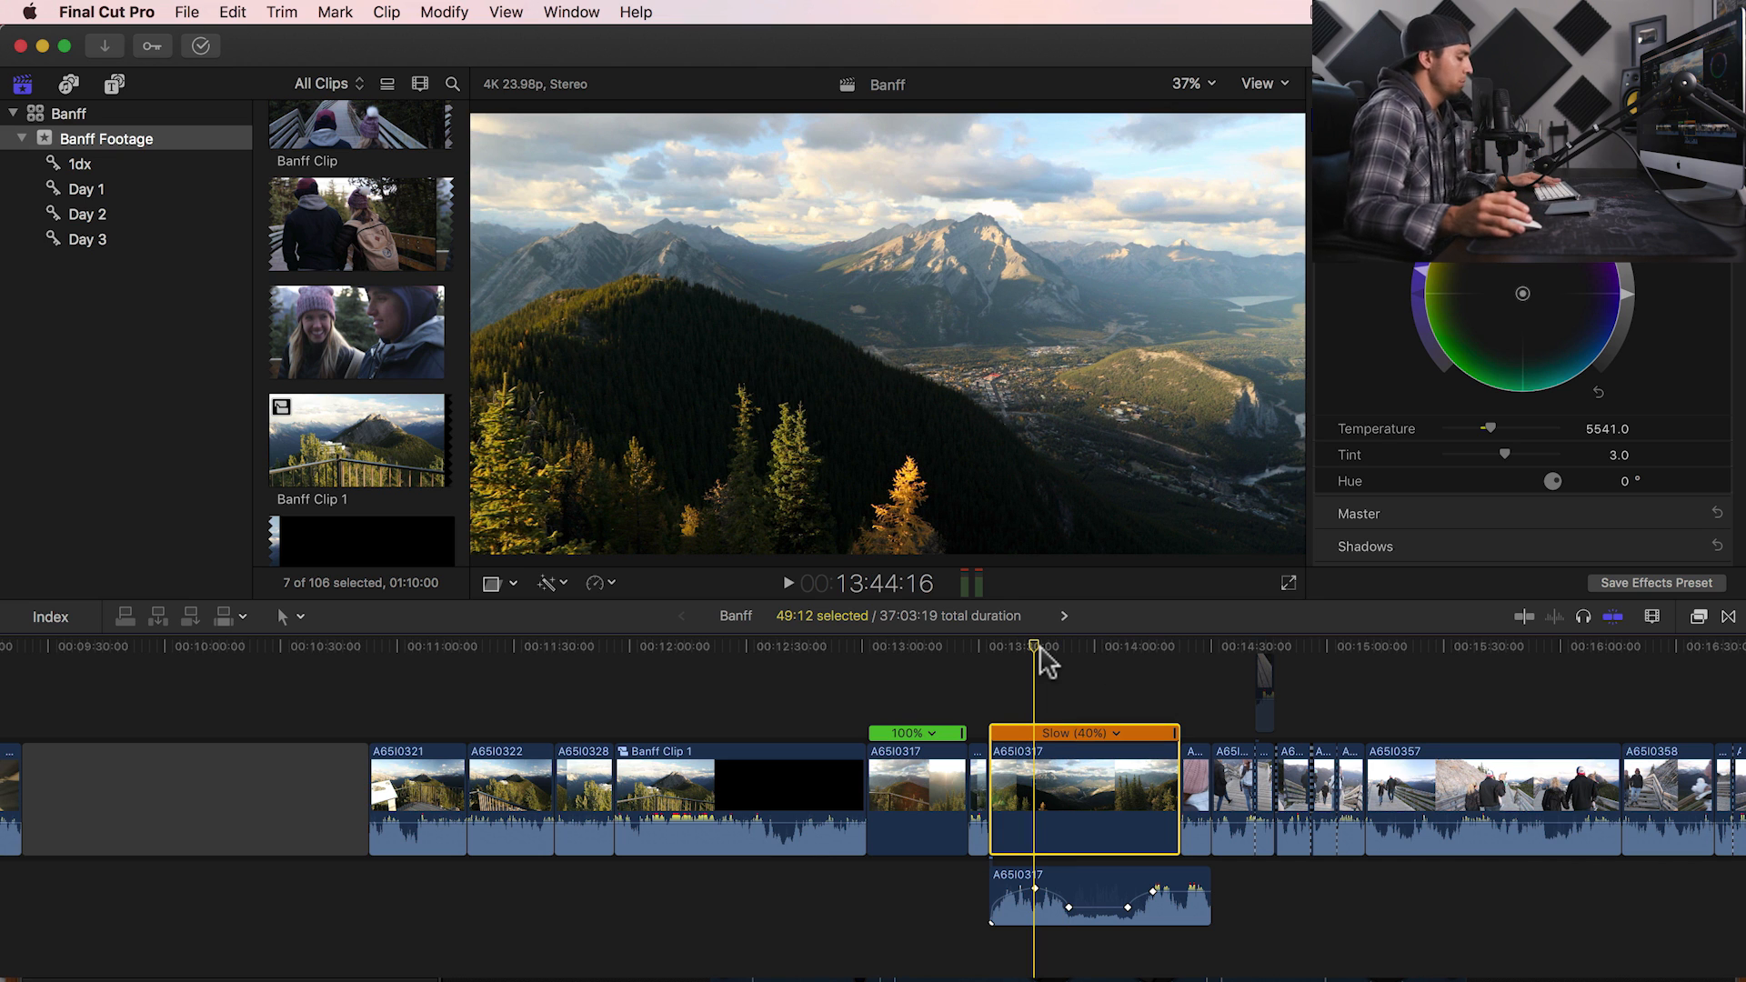
key(super+r)
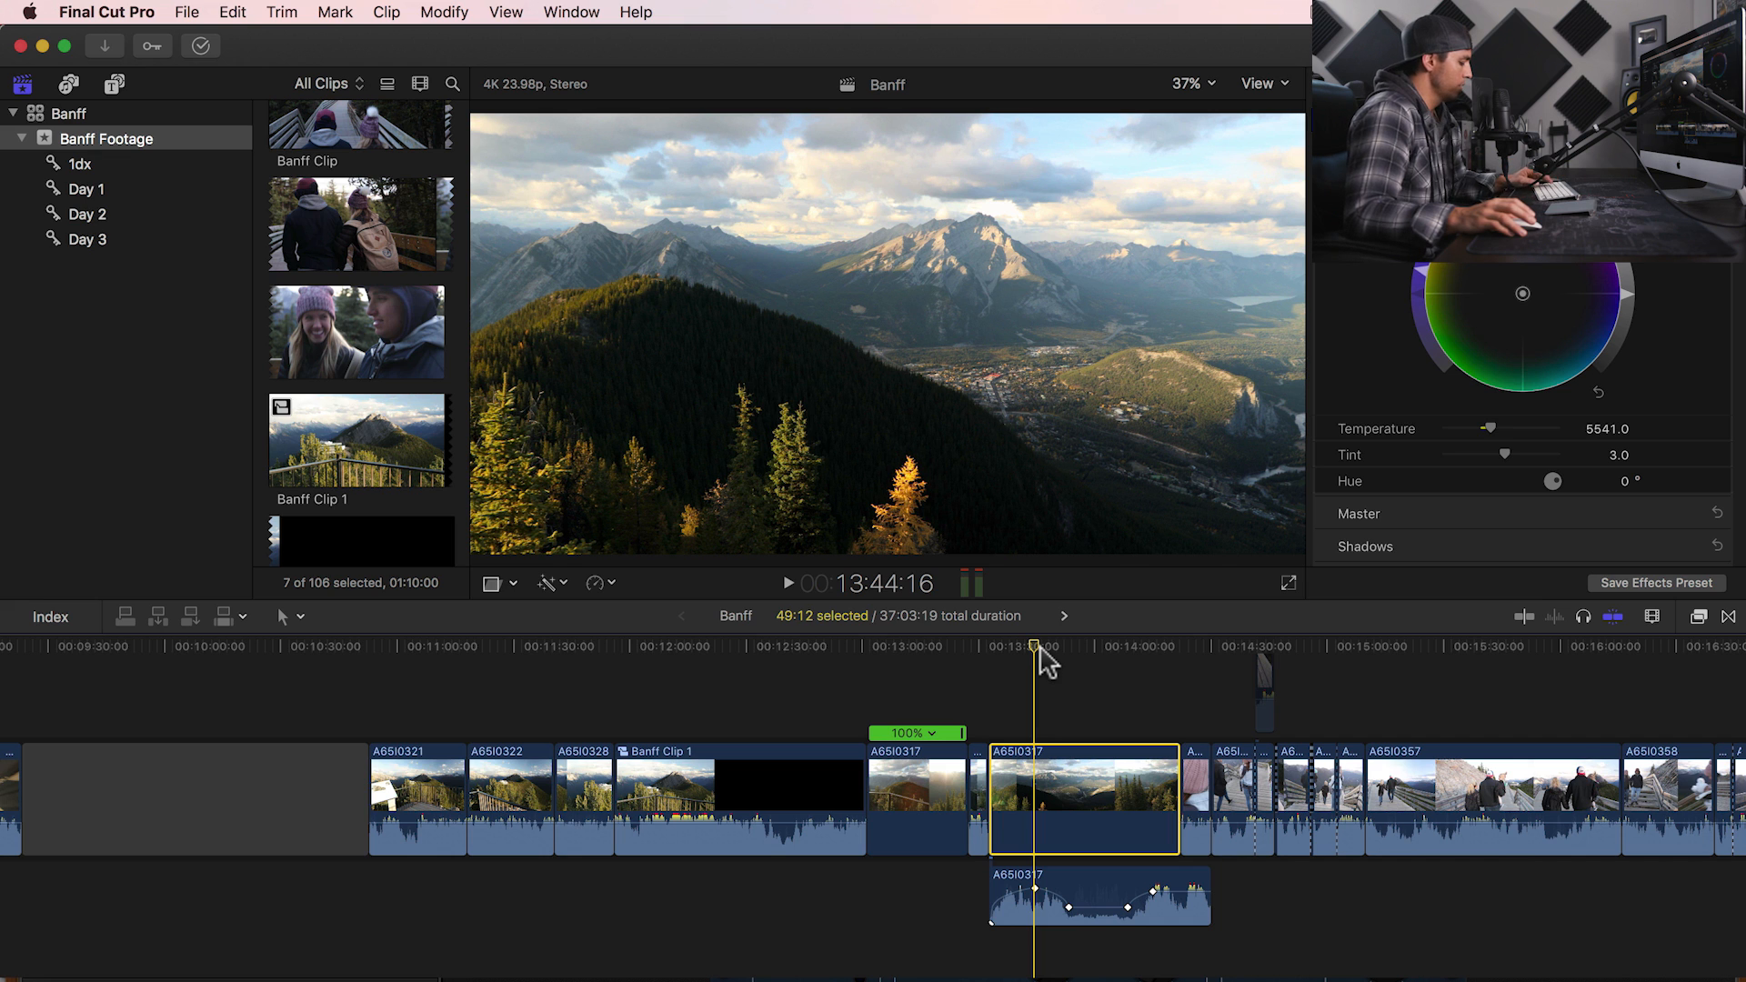
- Try to import the Sound folder from the Banff folder on the 96TB G-SPEED drive, leaving files in place
key(super+i)
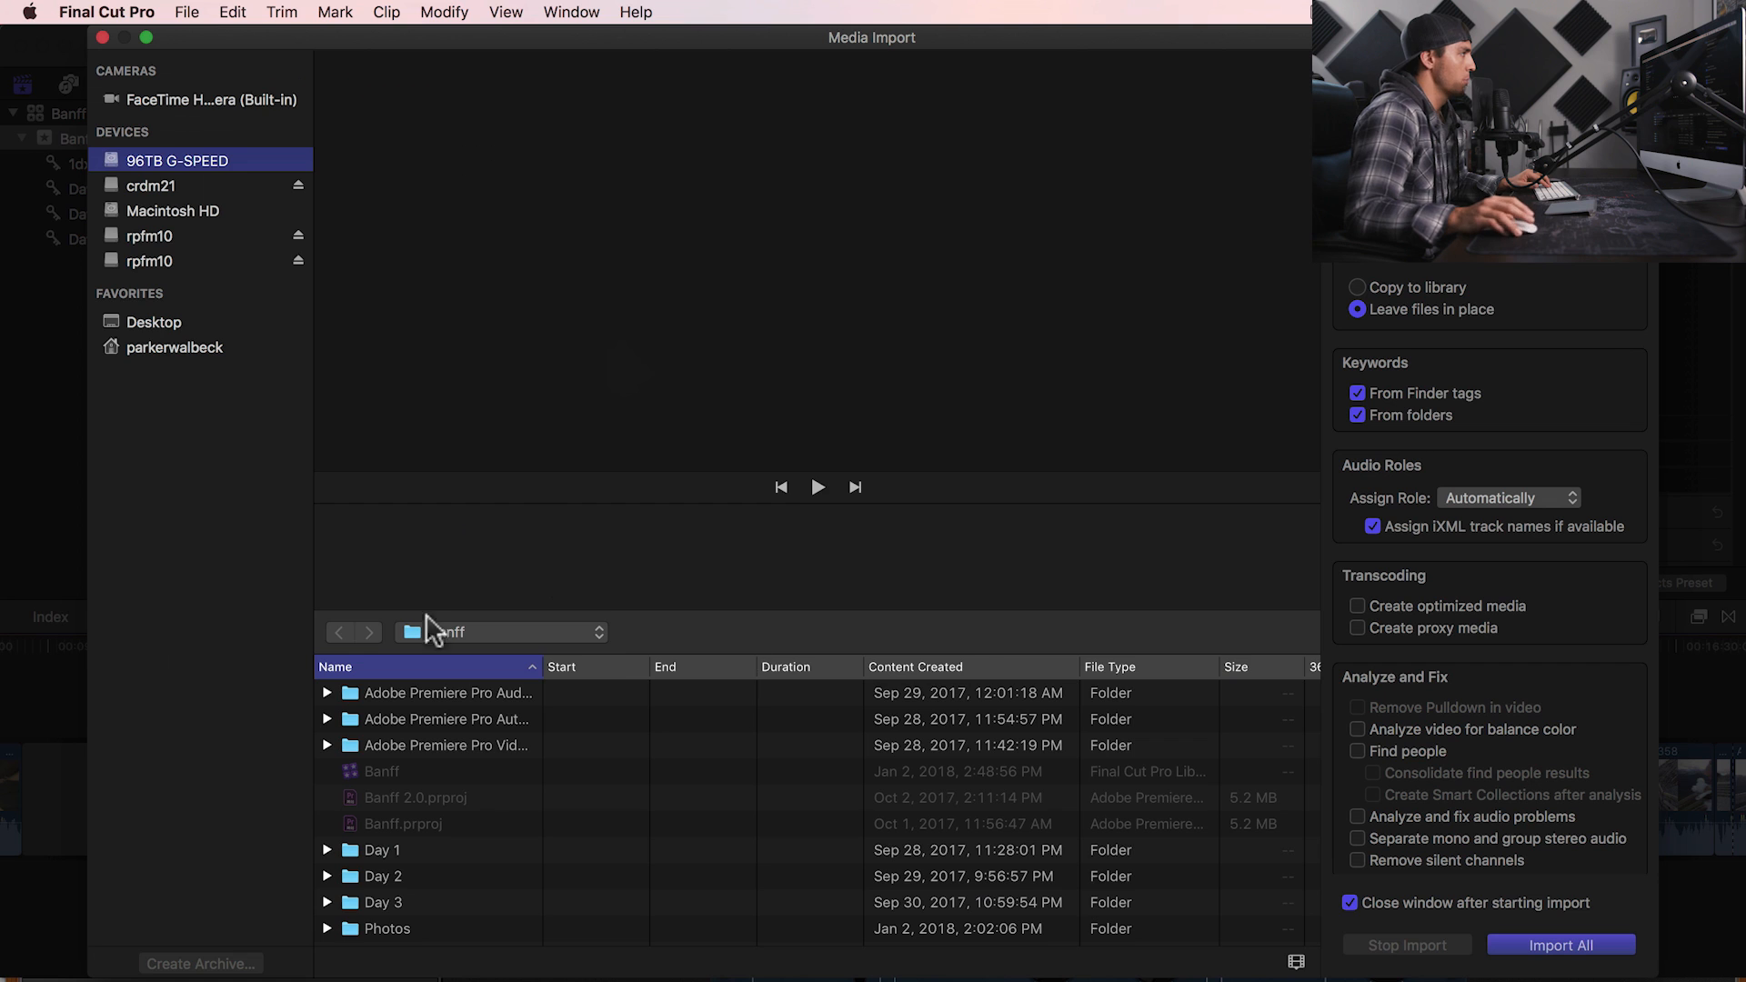
click(505, 630)
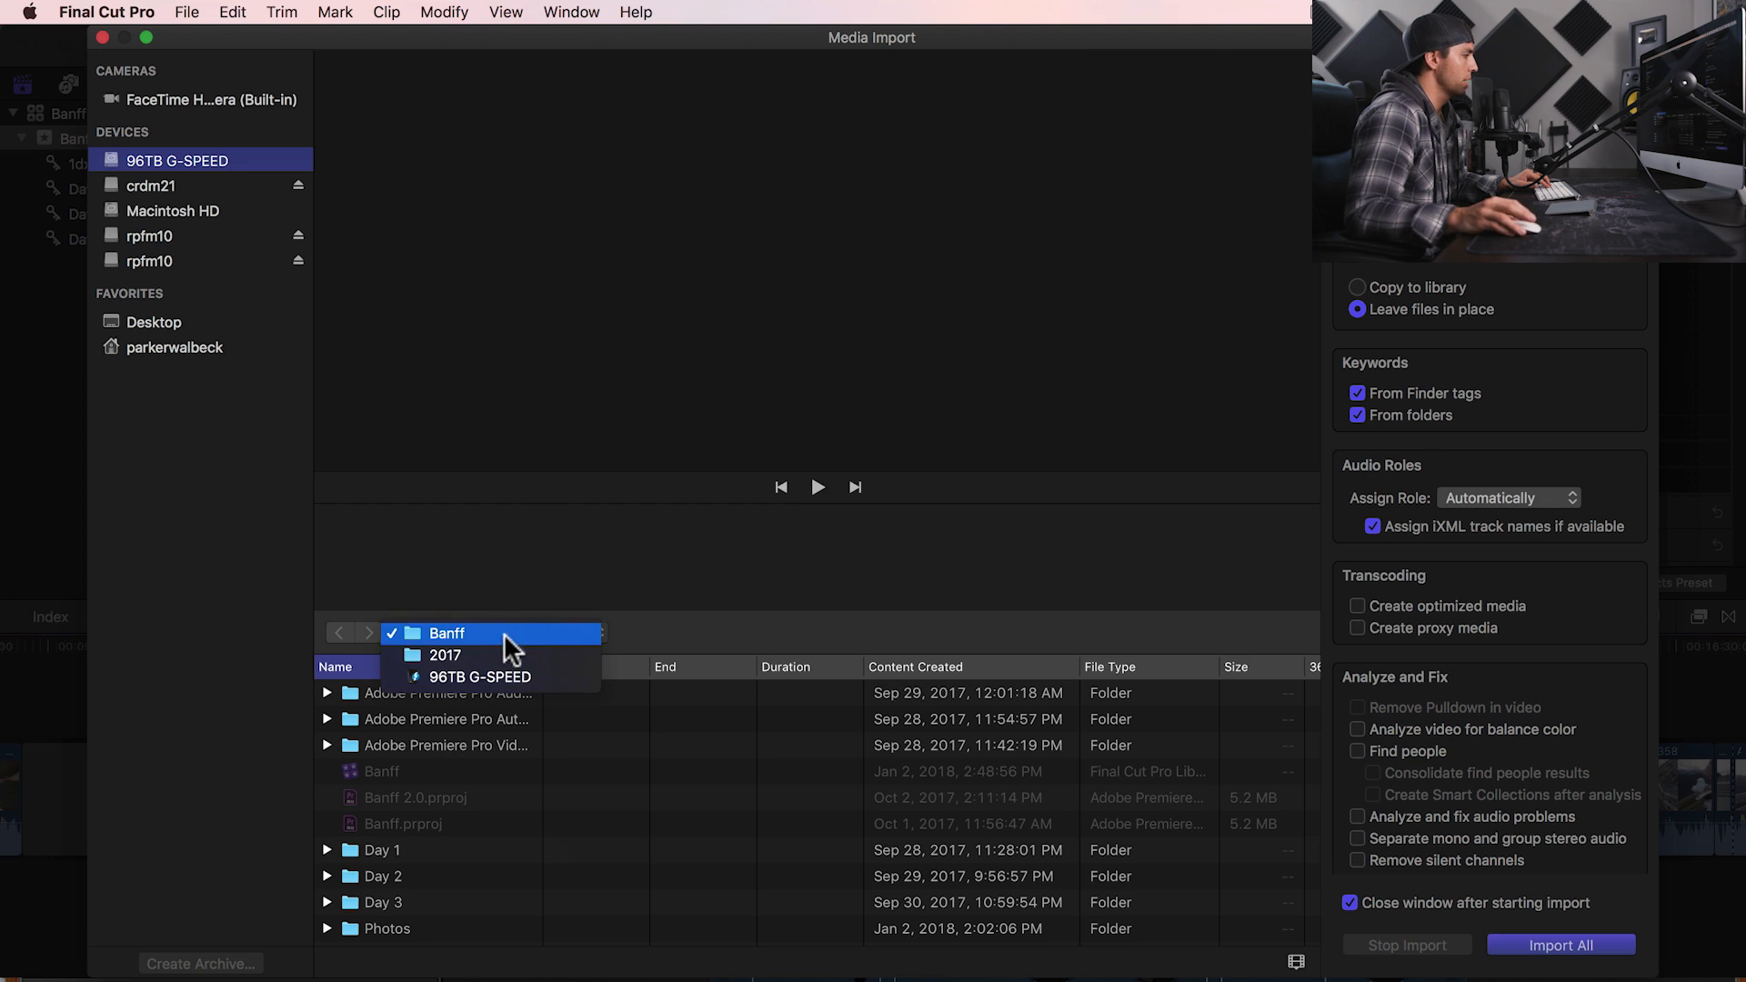
click(474, 751)
scroll(409, 888, down, 1)
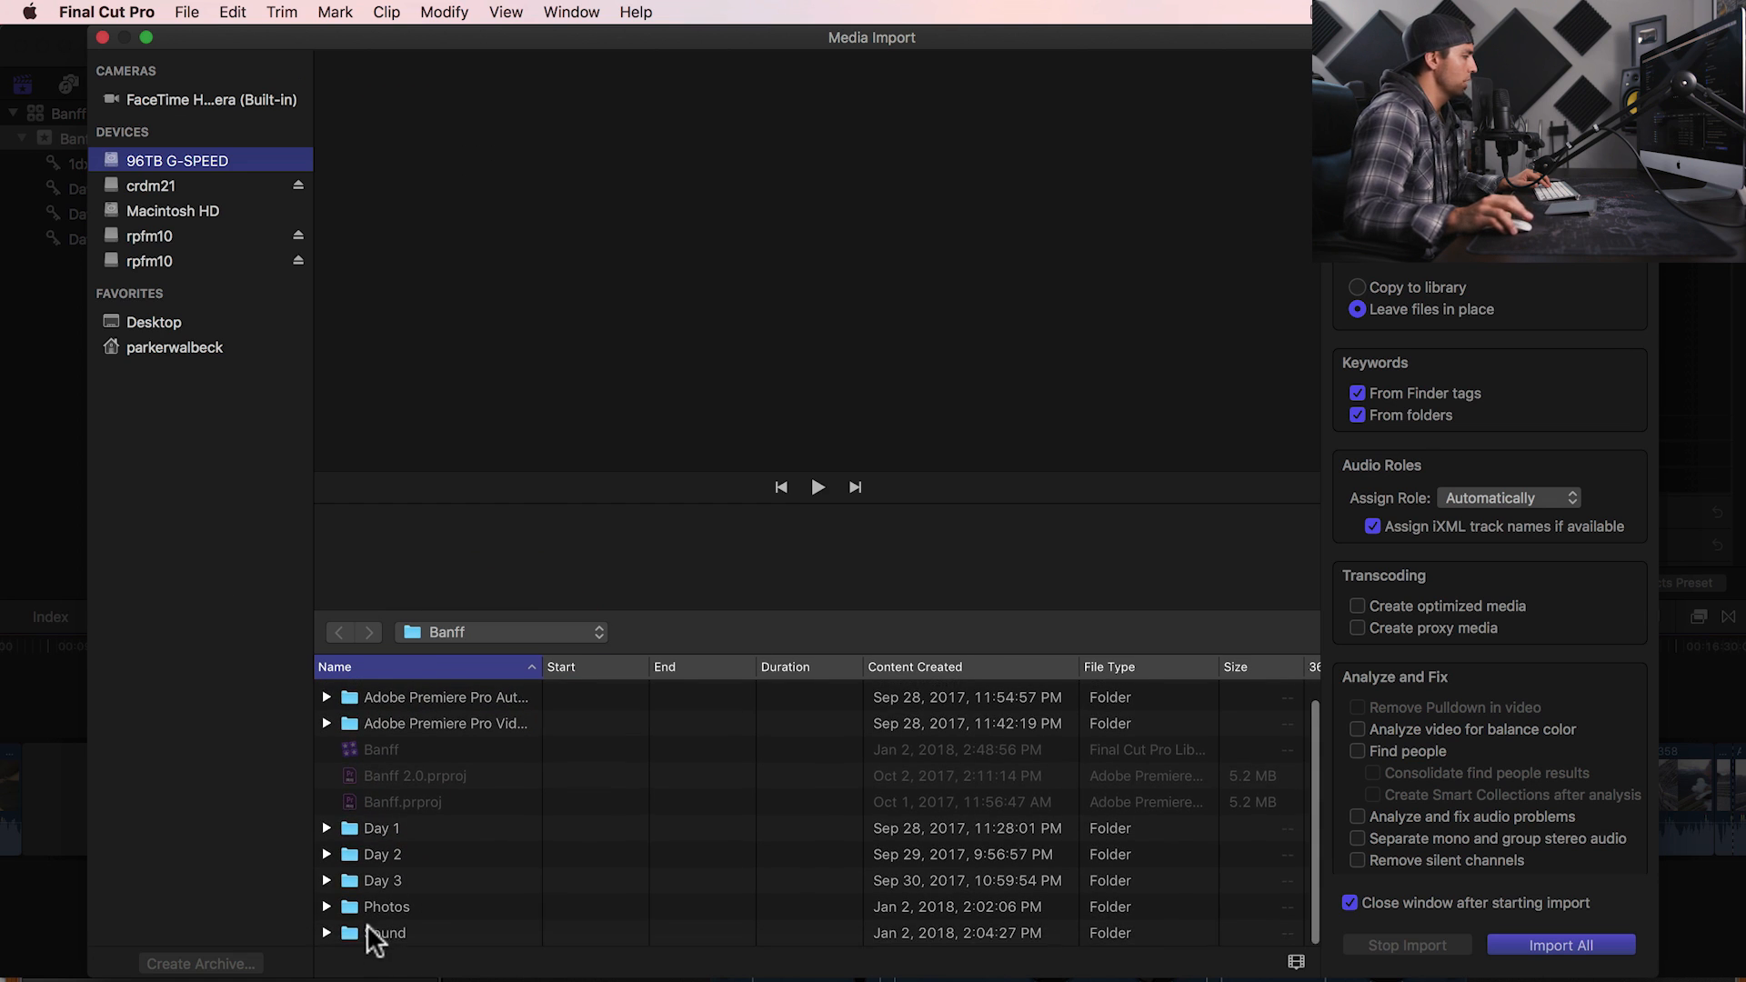
click(376, 932)
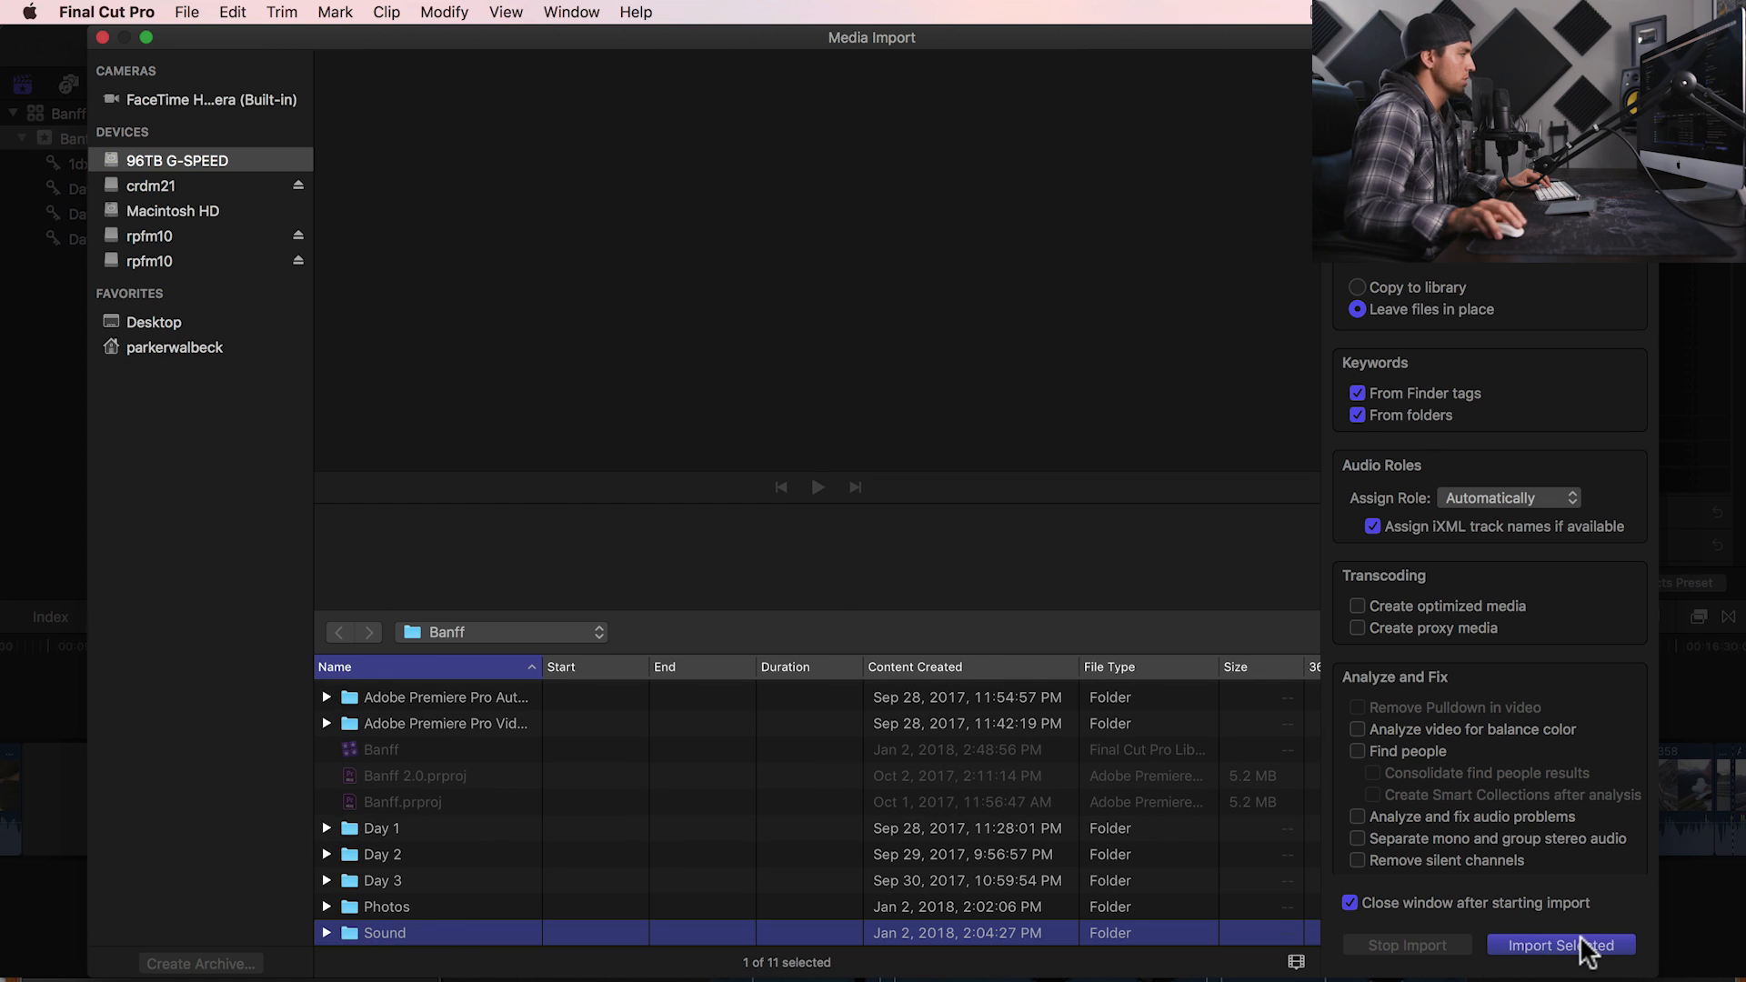
click(1560, 946)
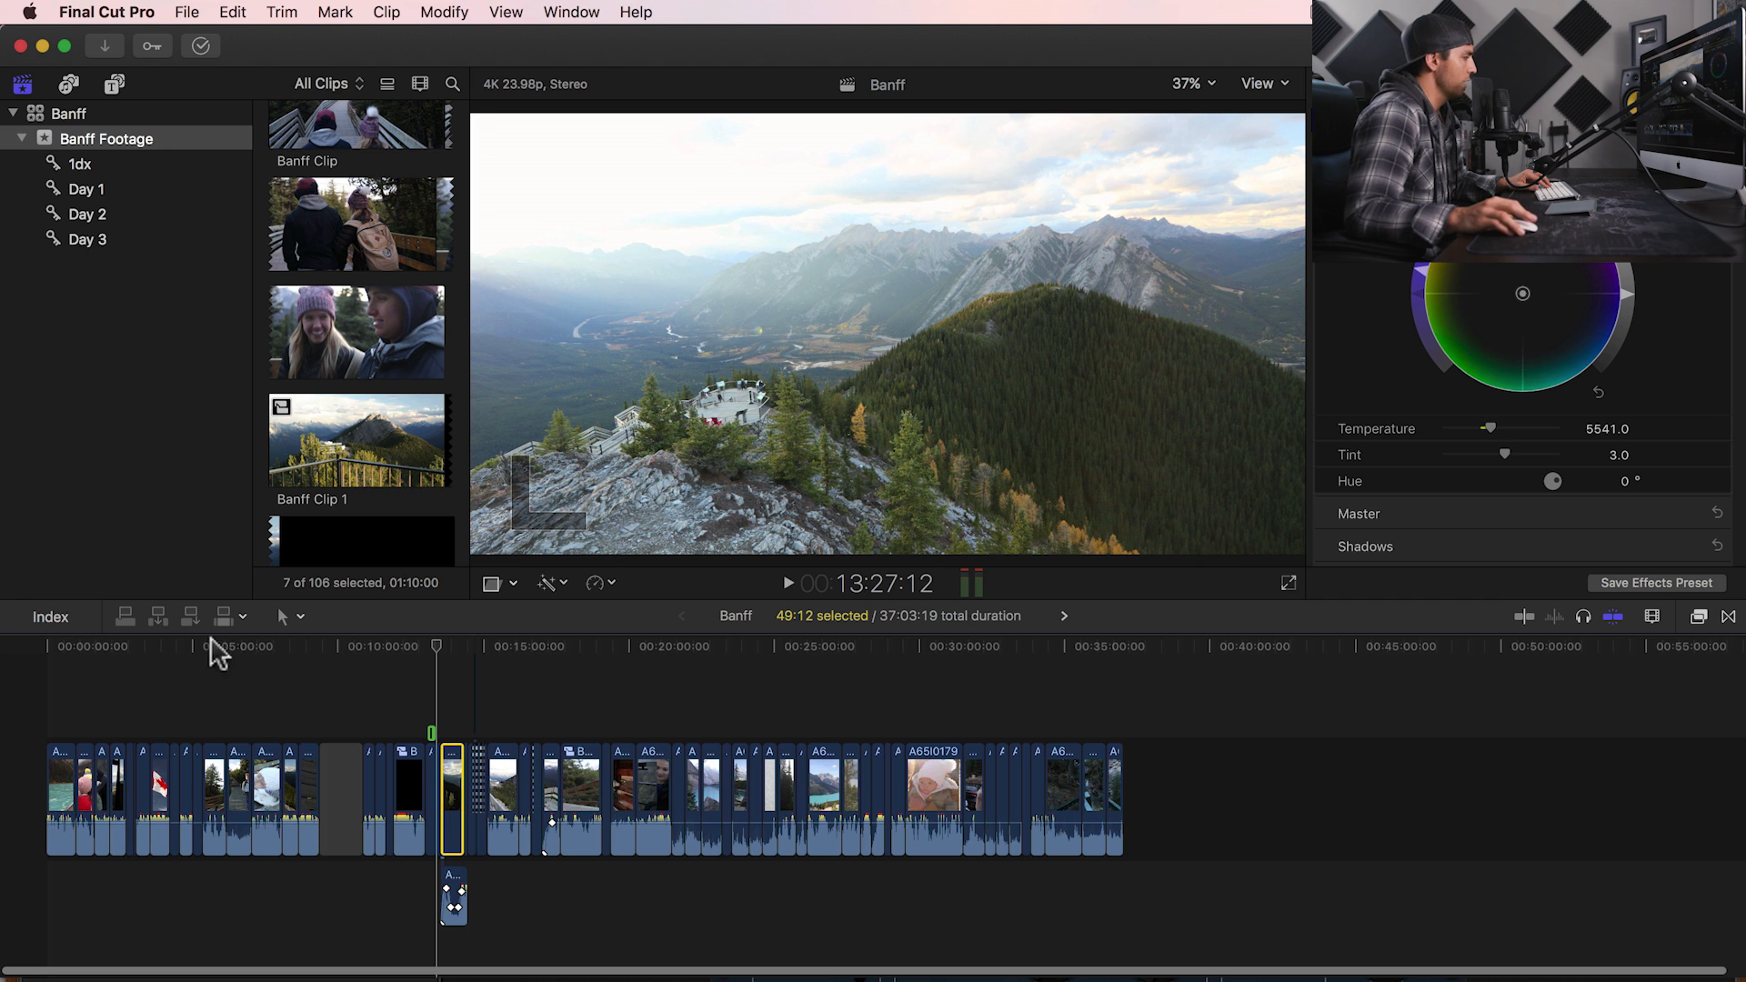
- Mark a range from the project's start to the end of clip A65I0309, just before the gap, and adjust its end point
drag(128, 655, 46, 650)
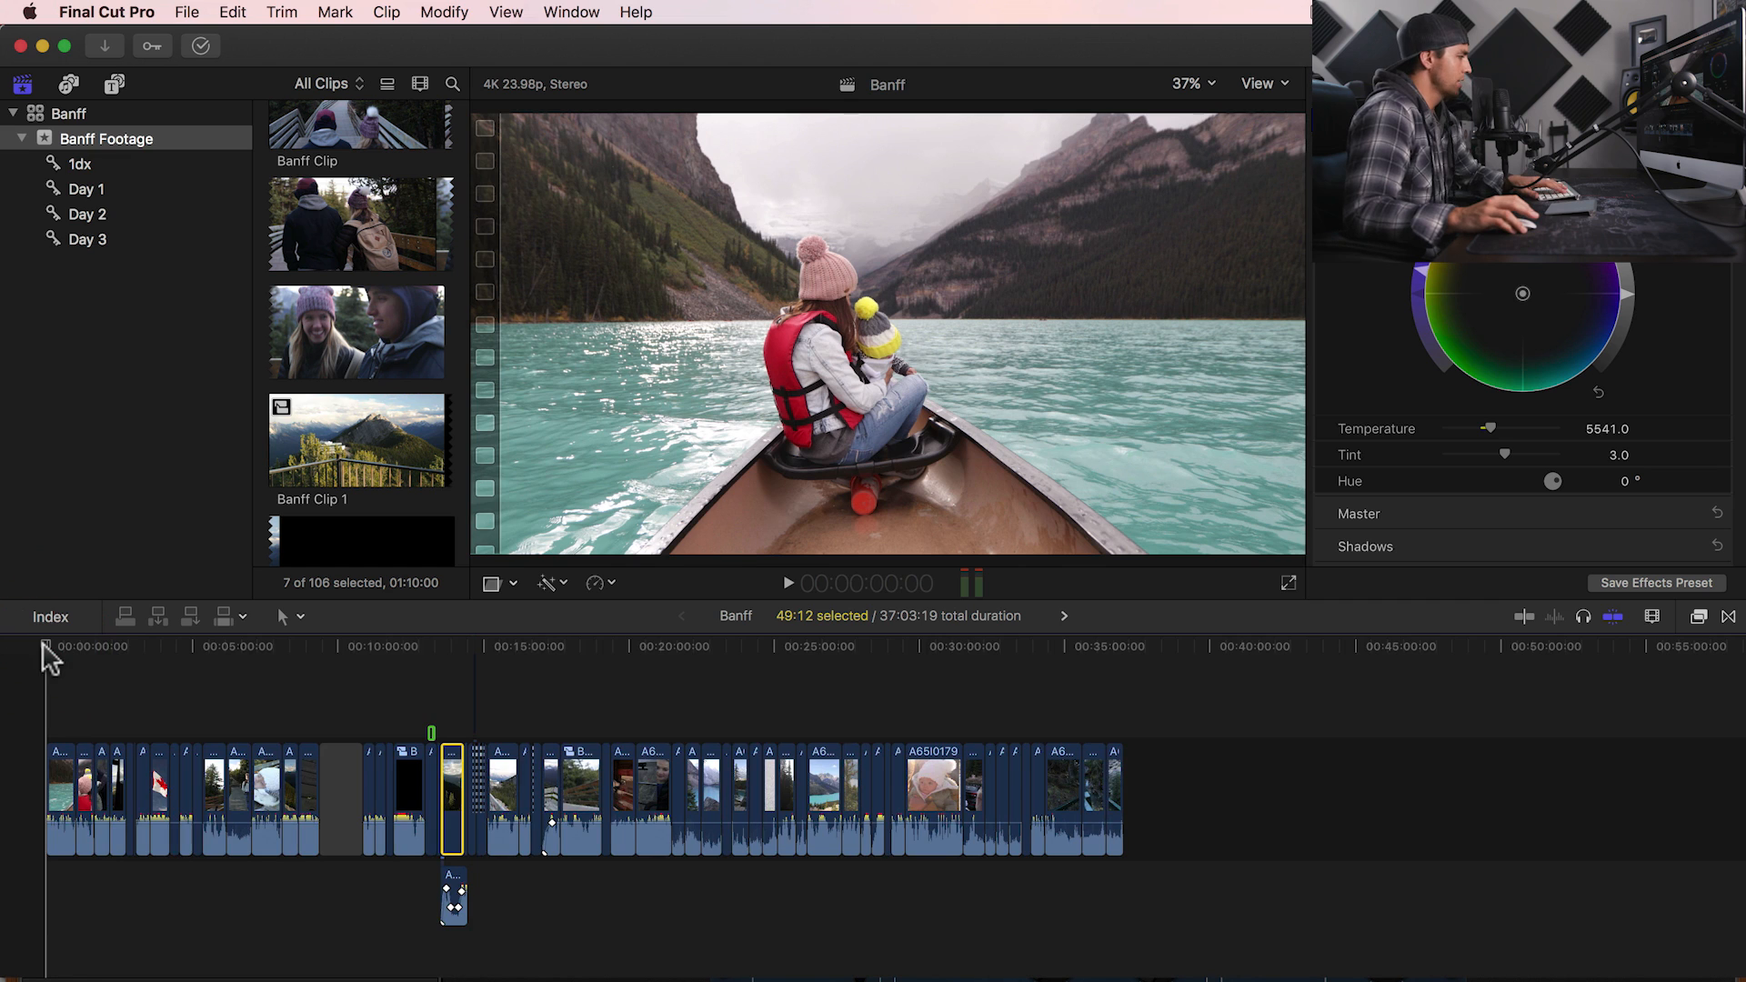
key(super+equal)
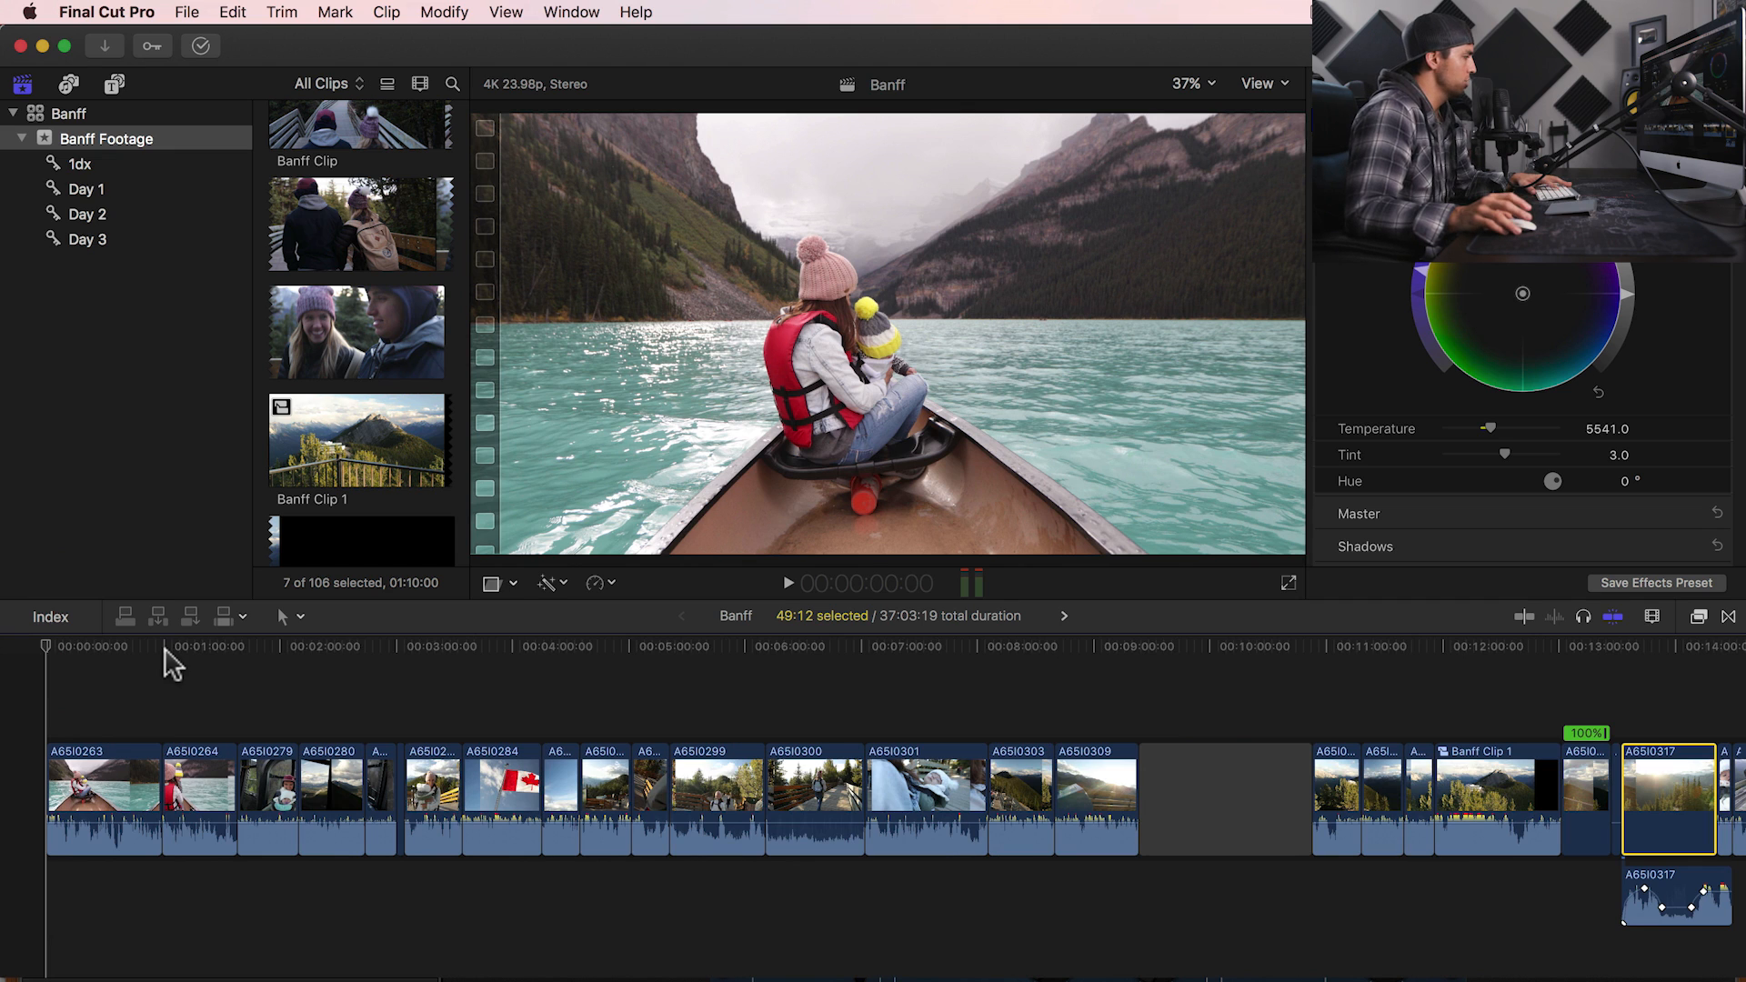
key(i)
click(1139, 648)
key(o)
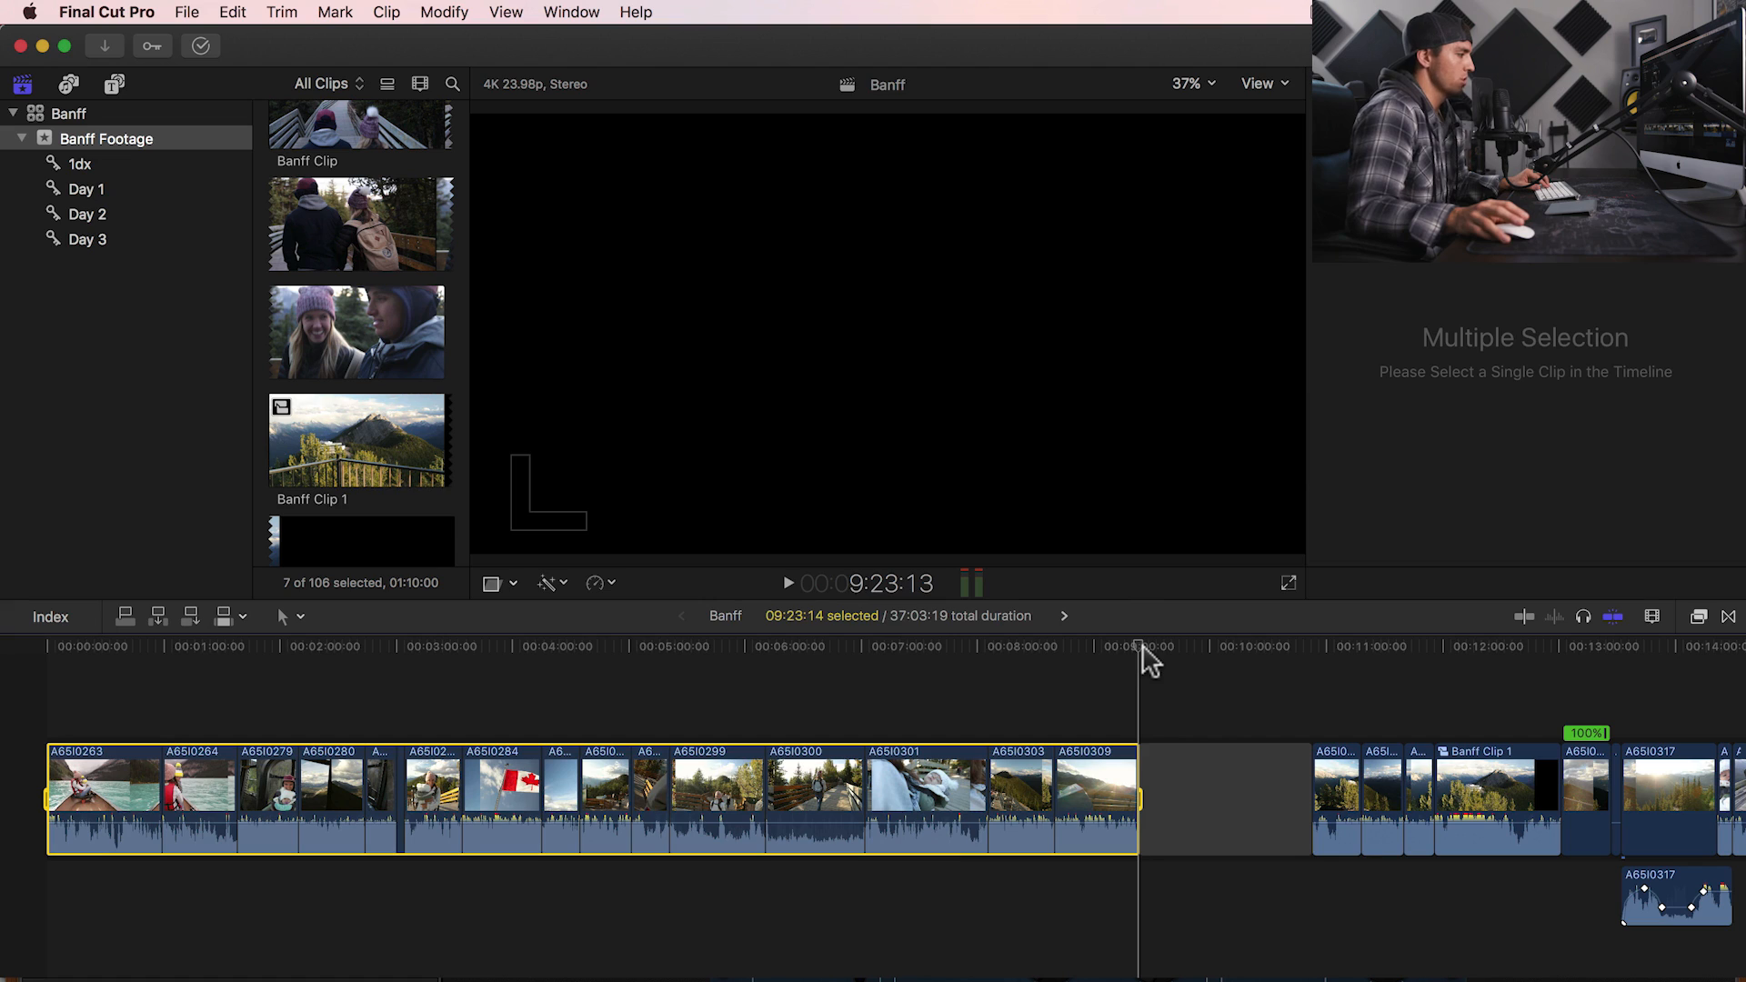
mouse_move(1149, 767)
mouse_down()
mouse_move(1138, 791)
mouse_move(806, 800)
mouse_move(1137, 799)
mouse_up()
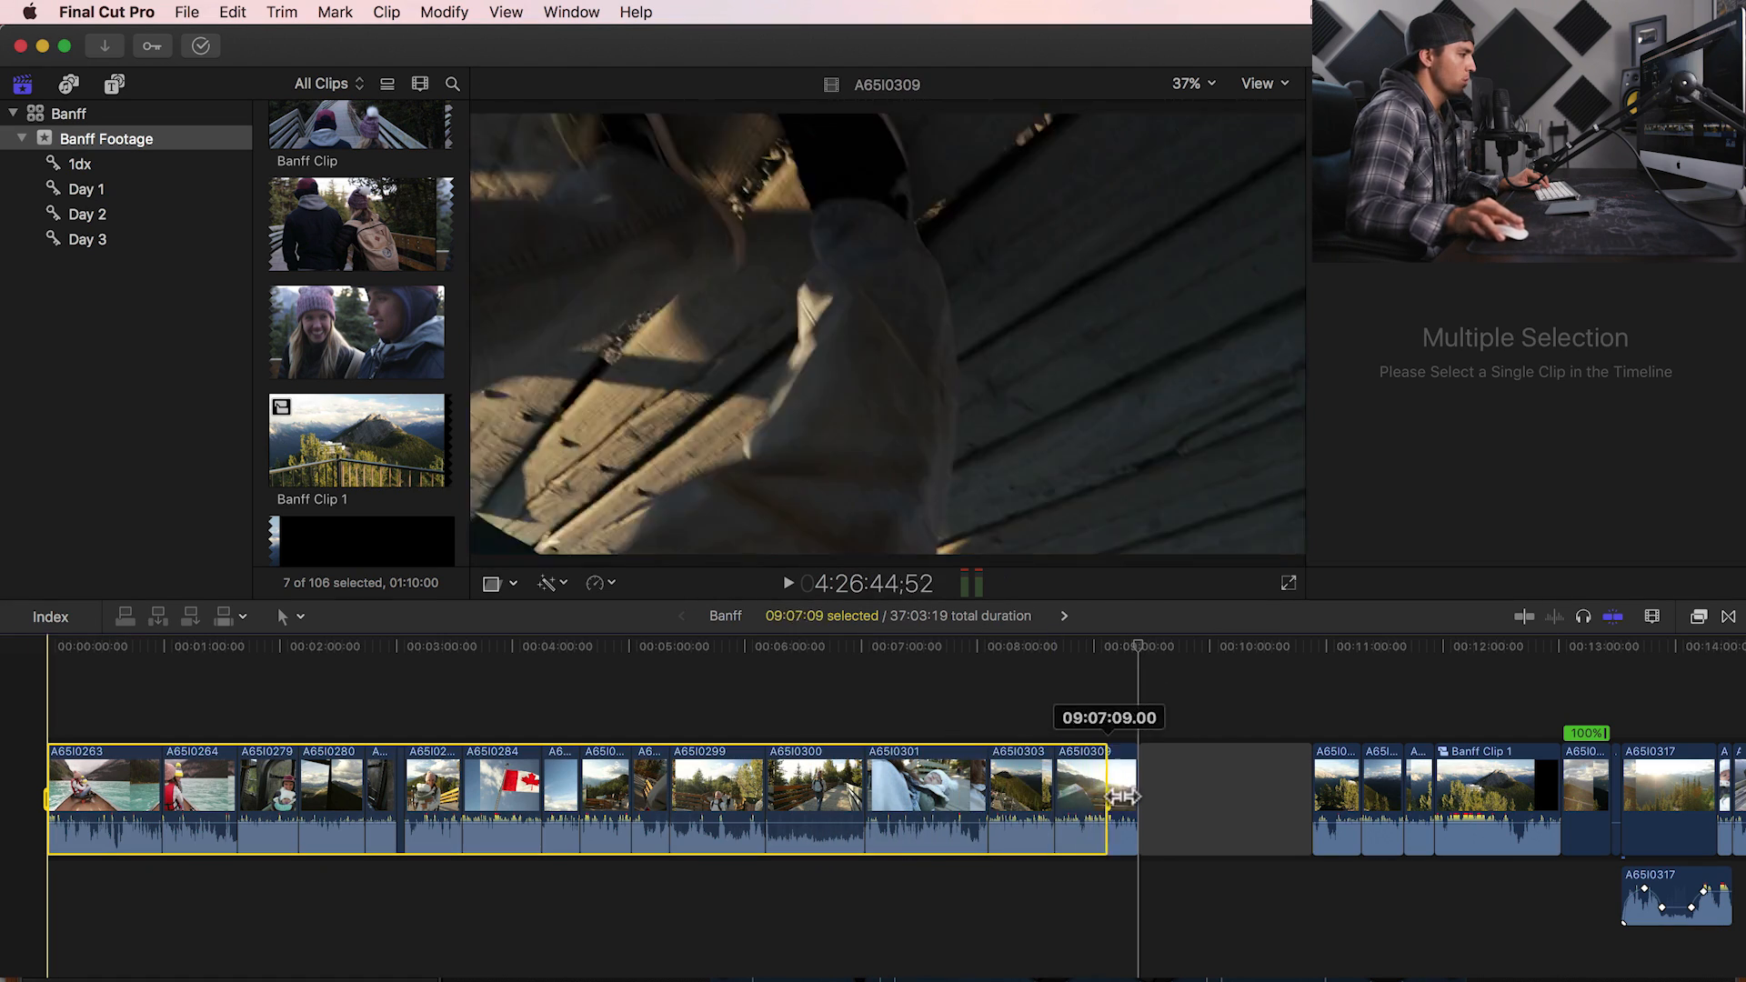
- Compare the marked range with the end of the project, and bring up and cancel its Master File export
key(super+minus)
key(super+minus)
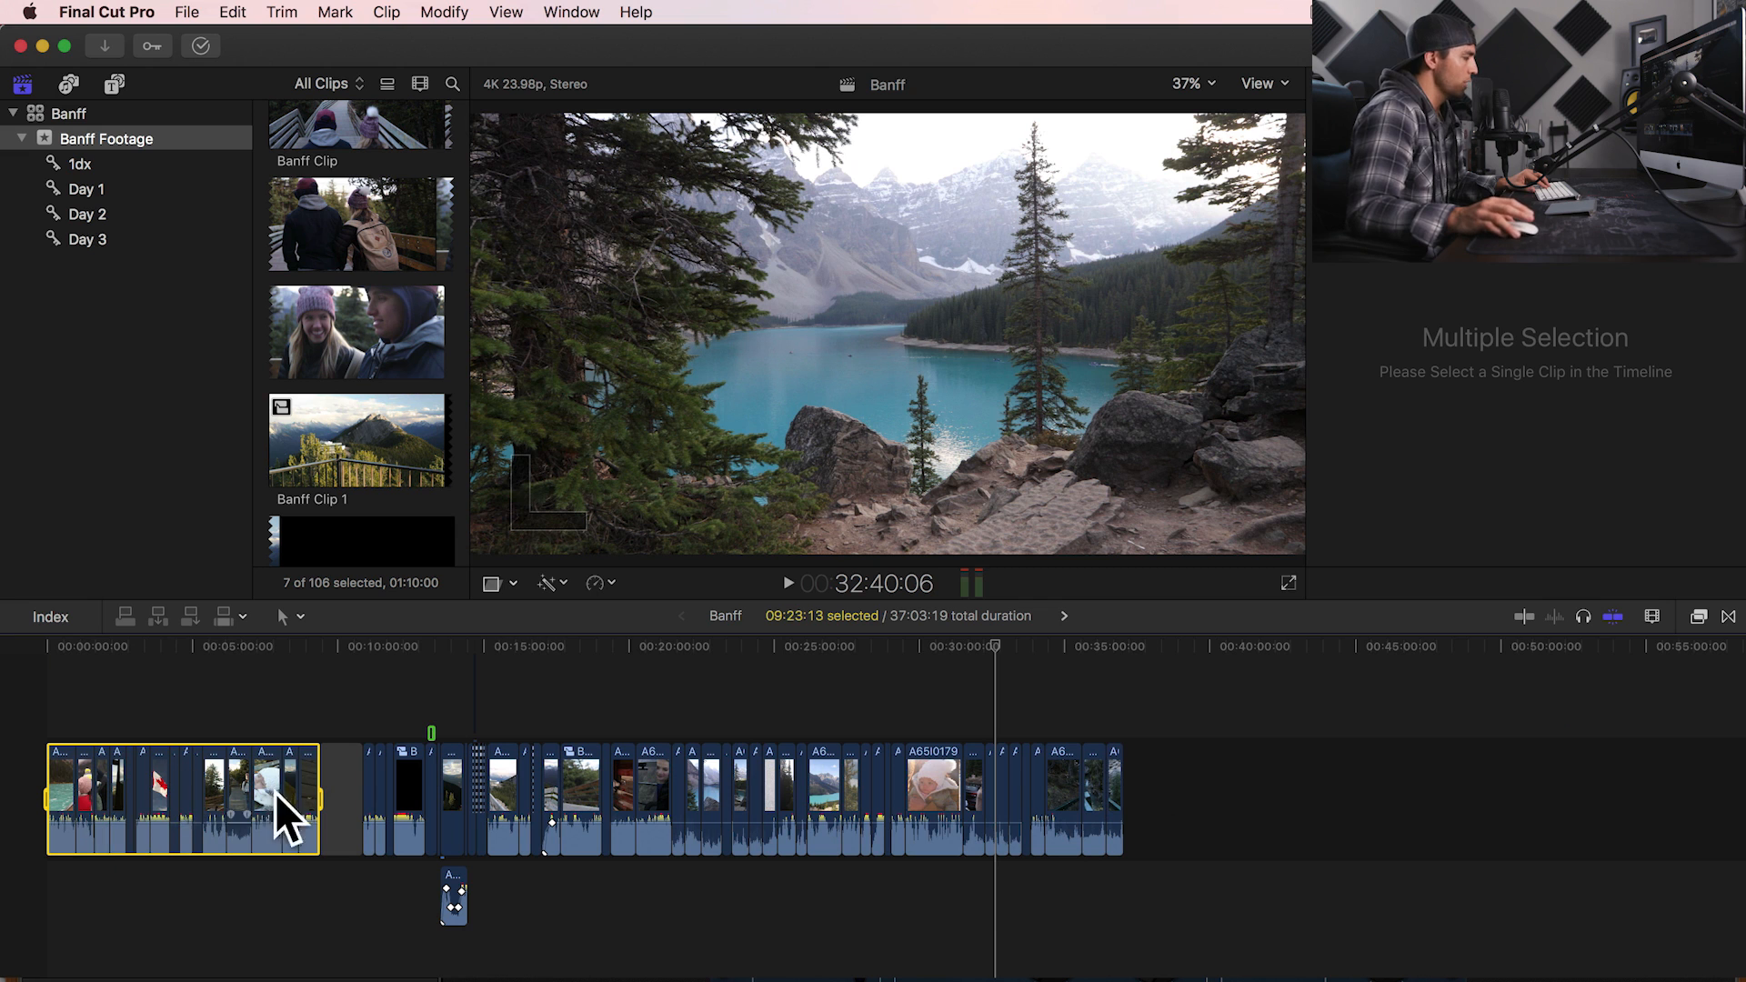
drag(1052, 643, 1122, 651)
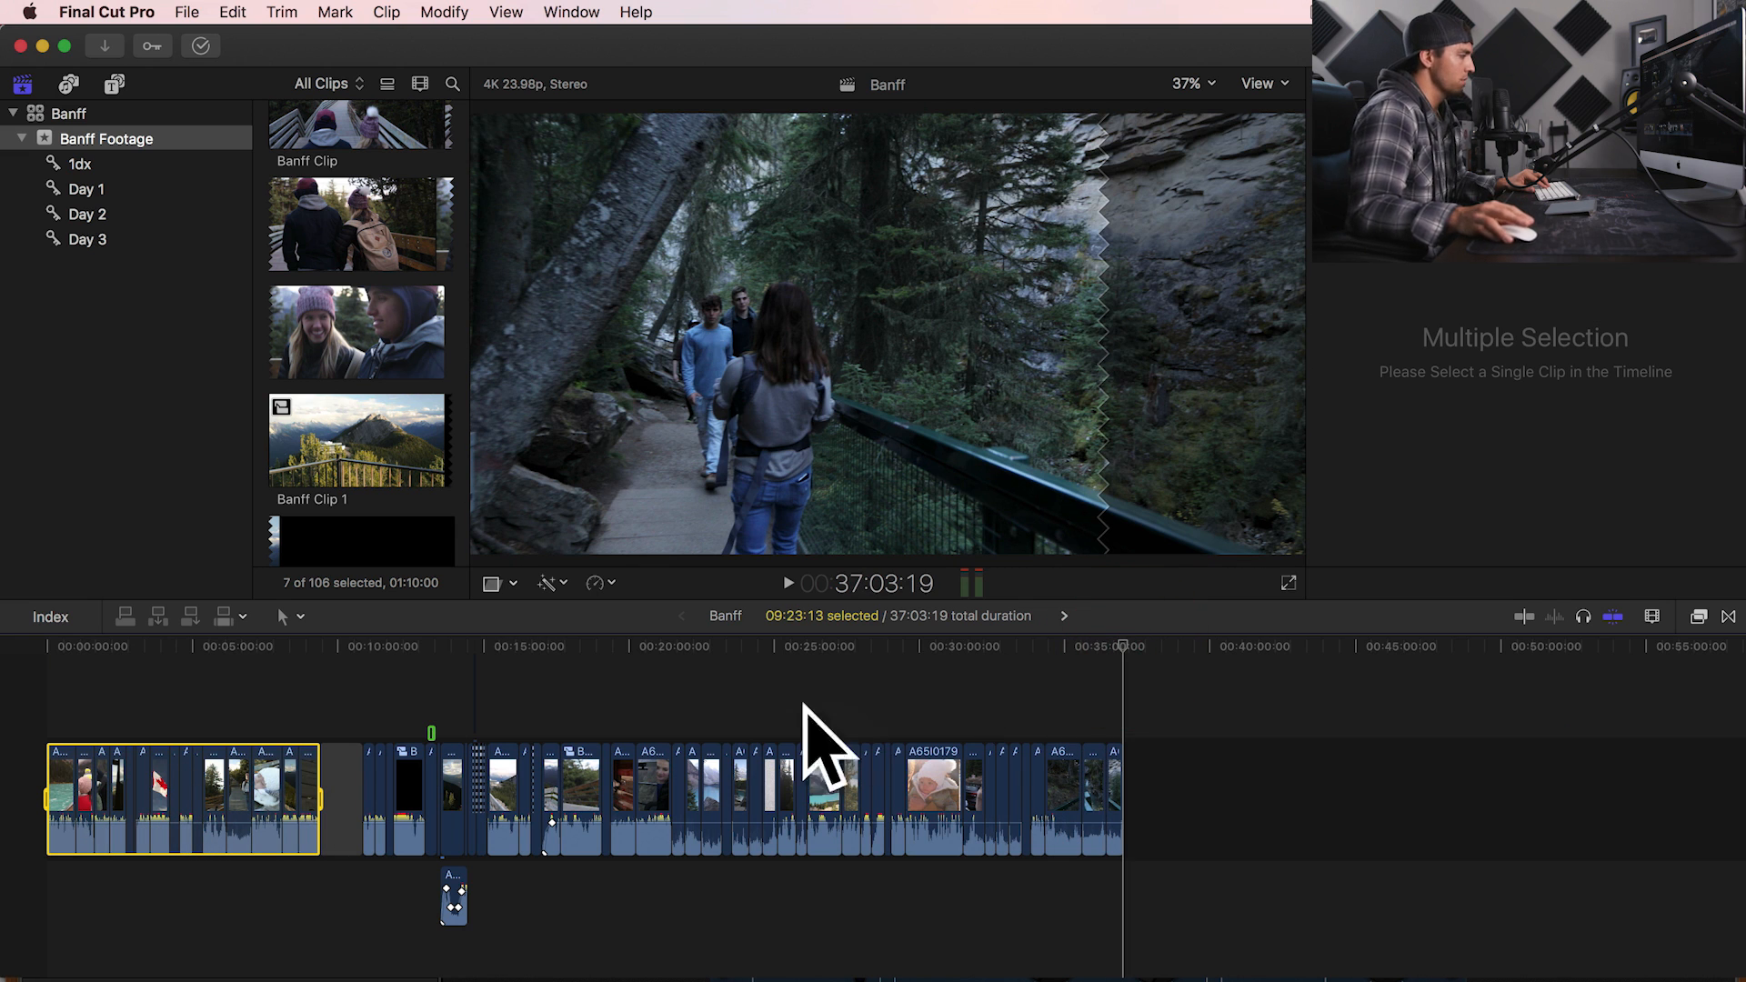
mouse_move(332, 653)
mouse_down()
mouse_move(50, 662)
mouse_move(329, 680)
mouse_up()
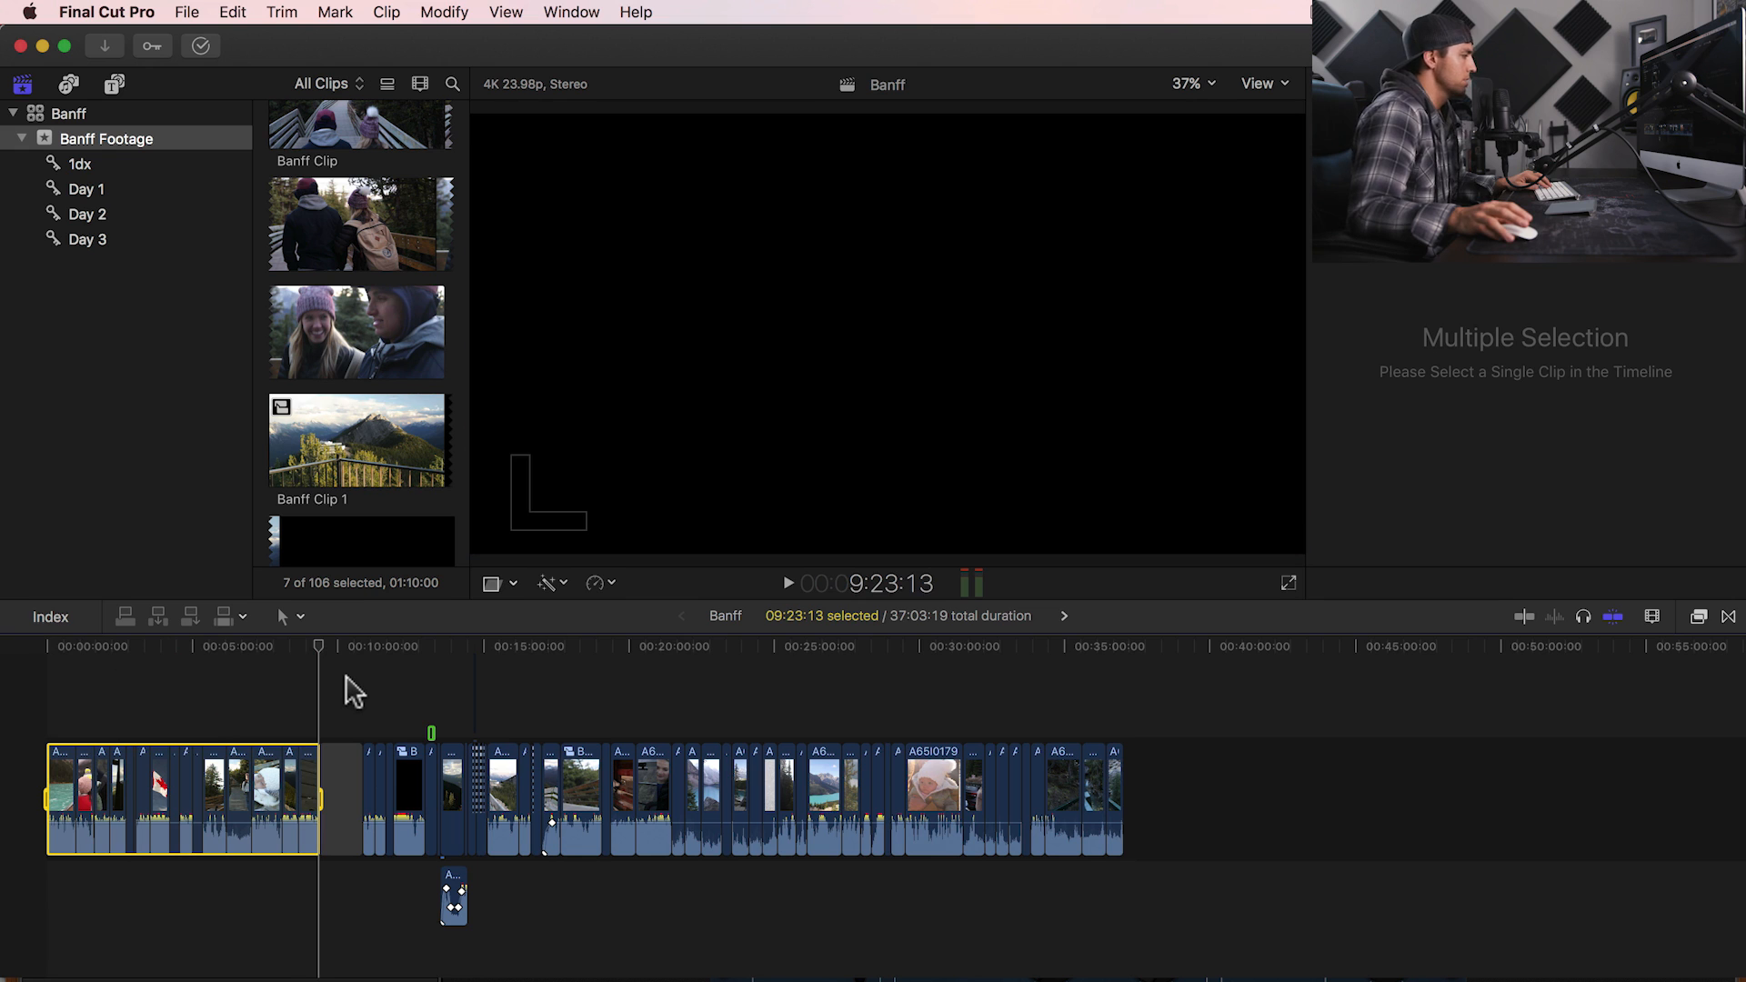
key(super+e)
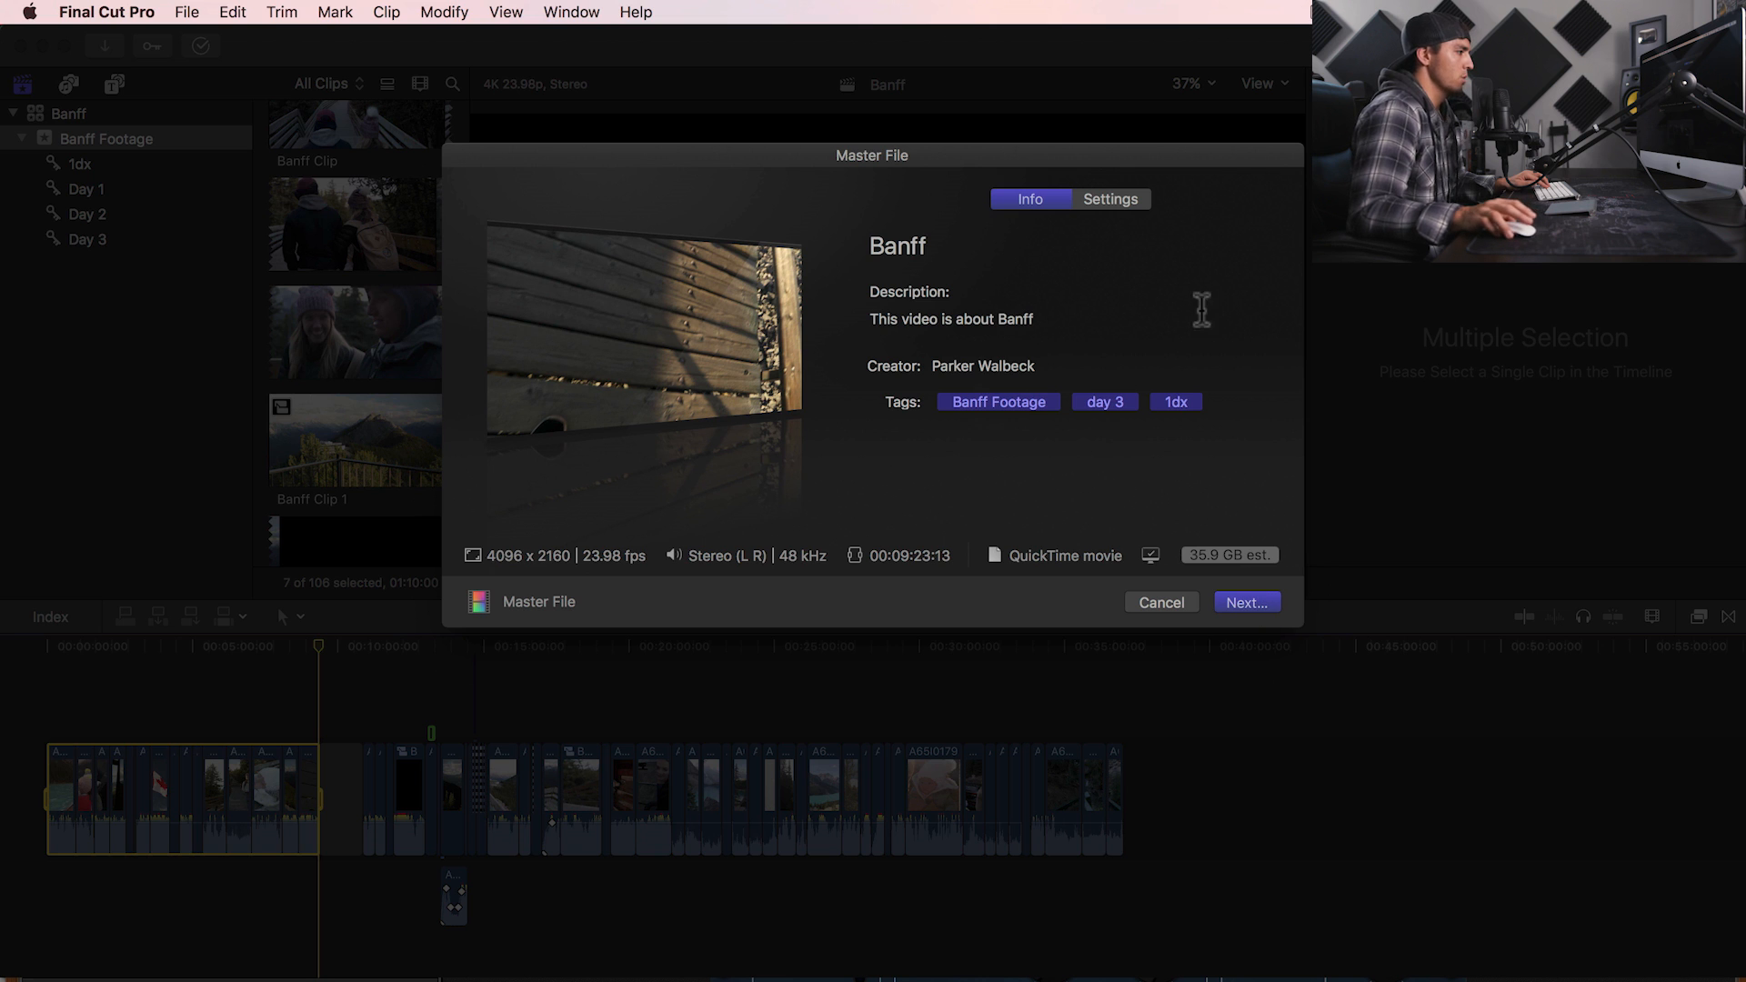
click(1167, 601)
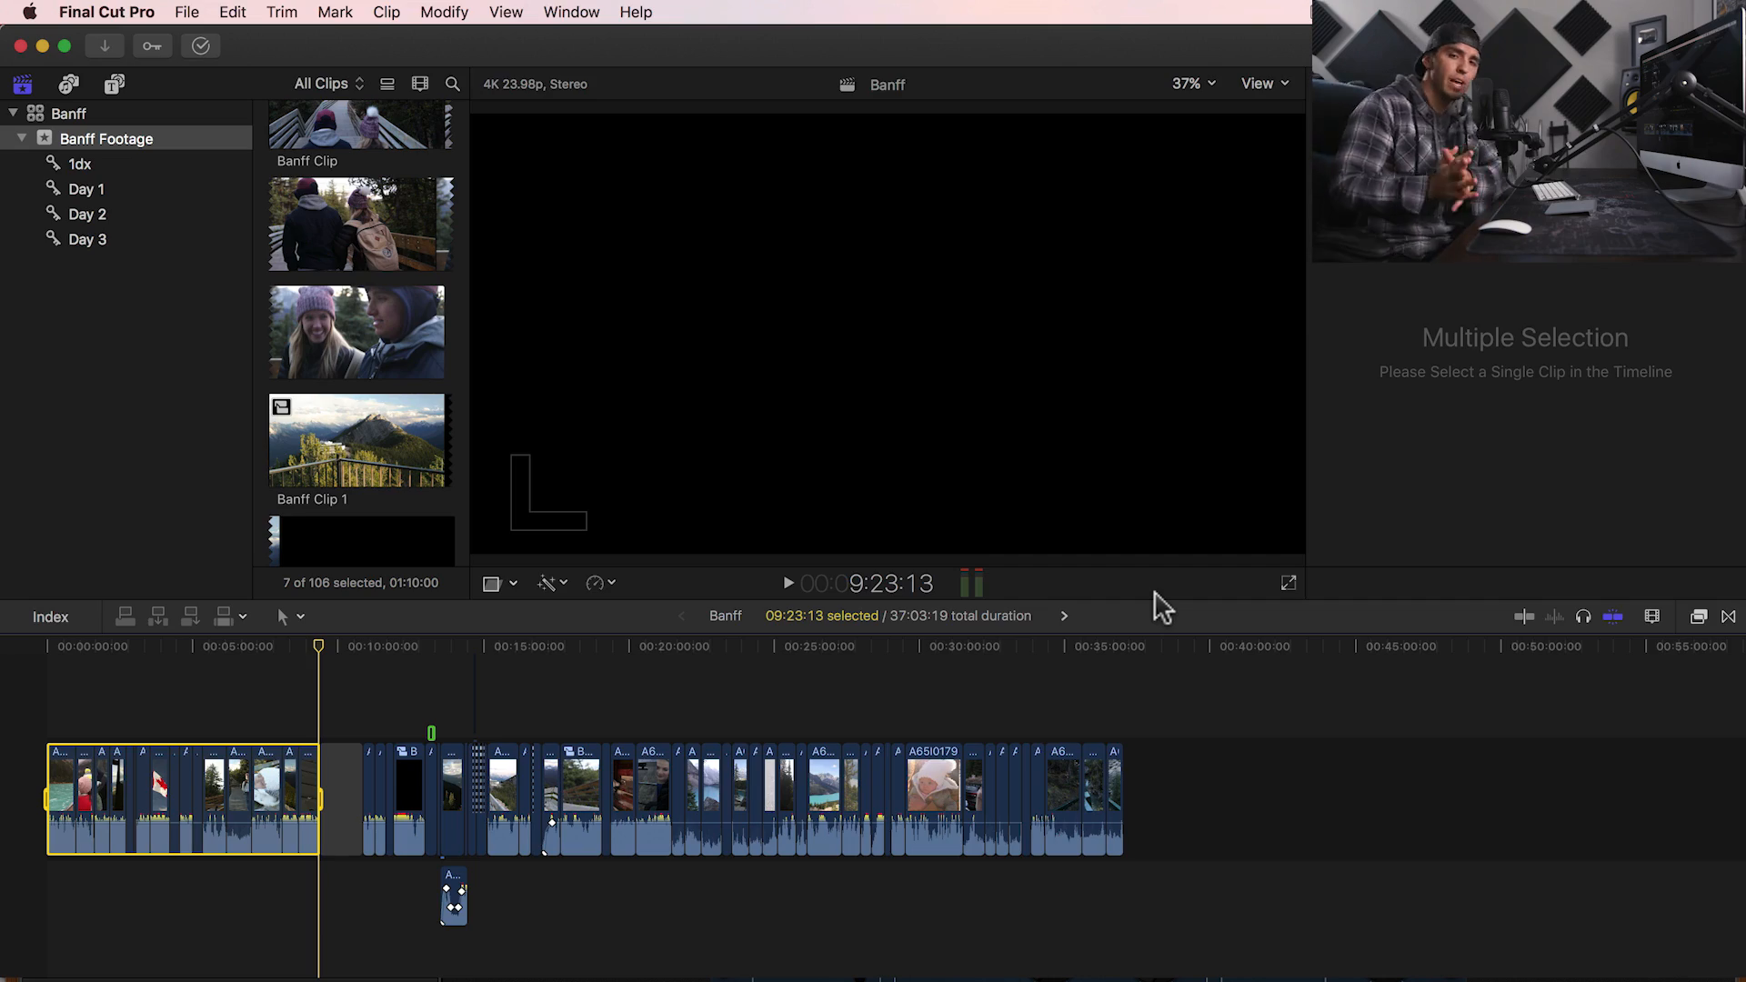